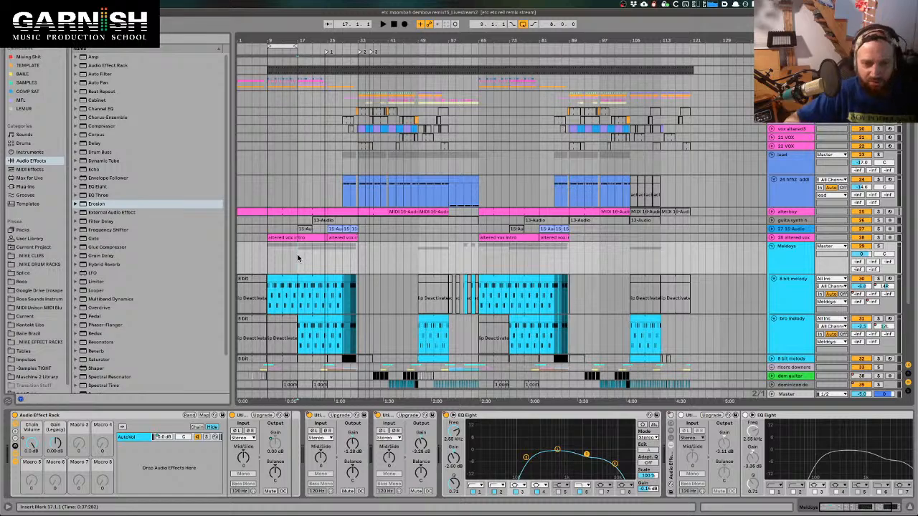
- Switch to the browser and open the live stream "Advanced Ableton Tips | Convolution Reverb and Ableton's Echo Effects" from the Garnish Music YouTube channel's videos
key(ctrl+Up)
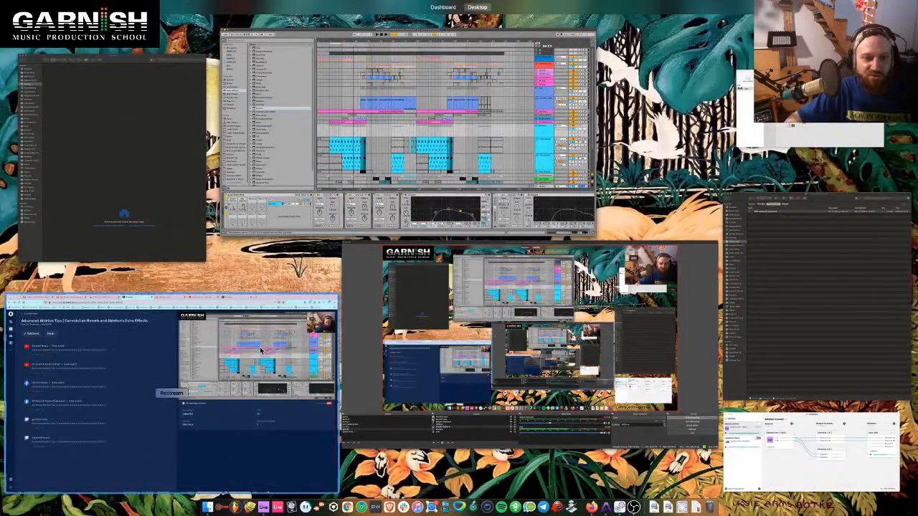
click(324, 320)
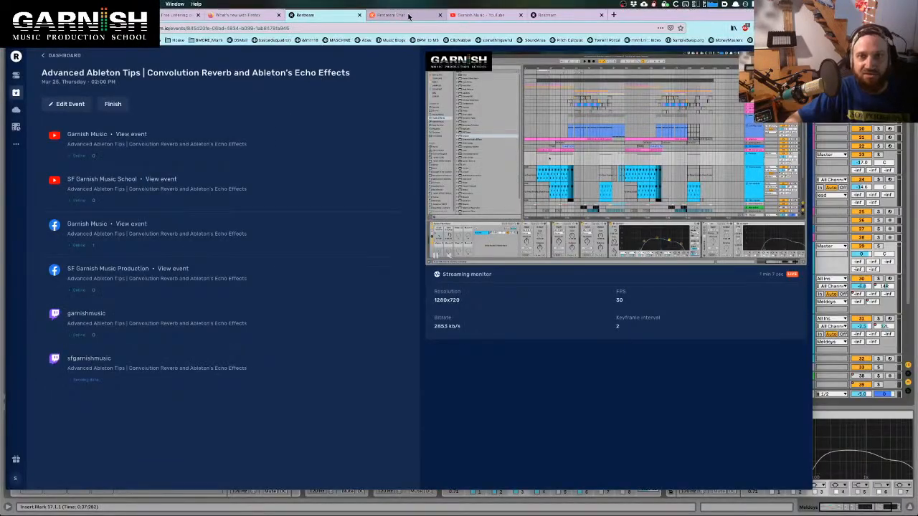
click(405, 16)
click(482, 16)
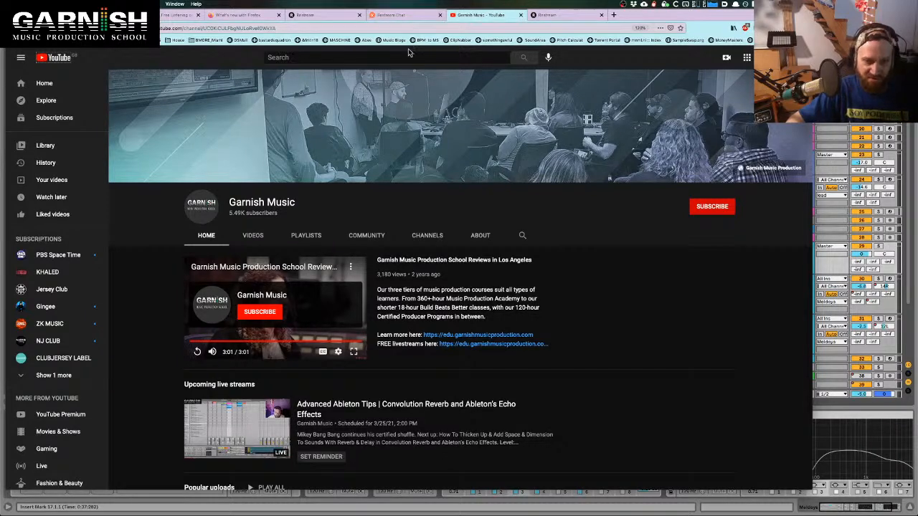
scroll(364, 380, down, 2)
scroll(363, 381, up, 2)
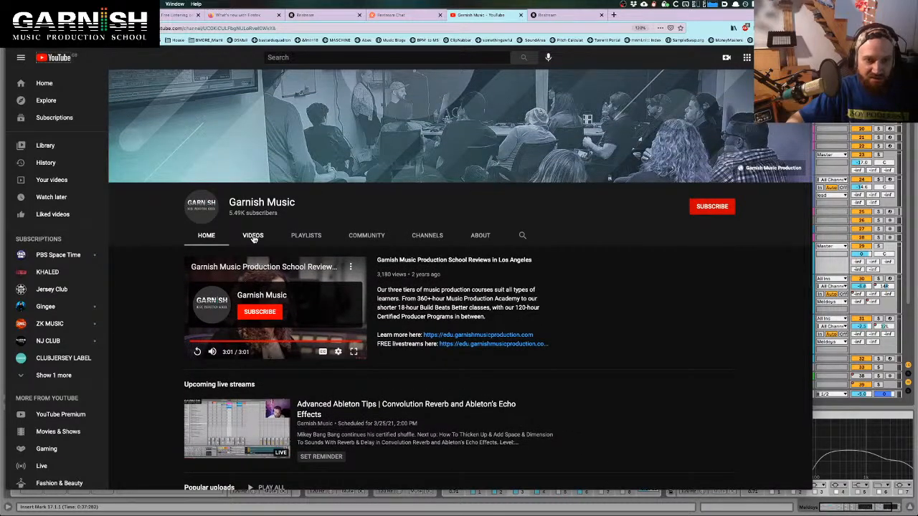
click(253, 236)
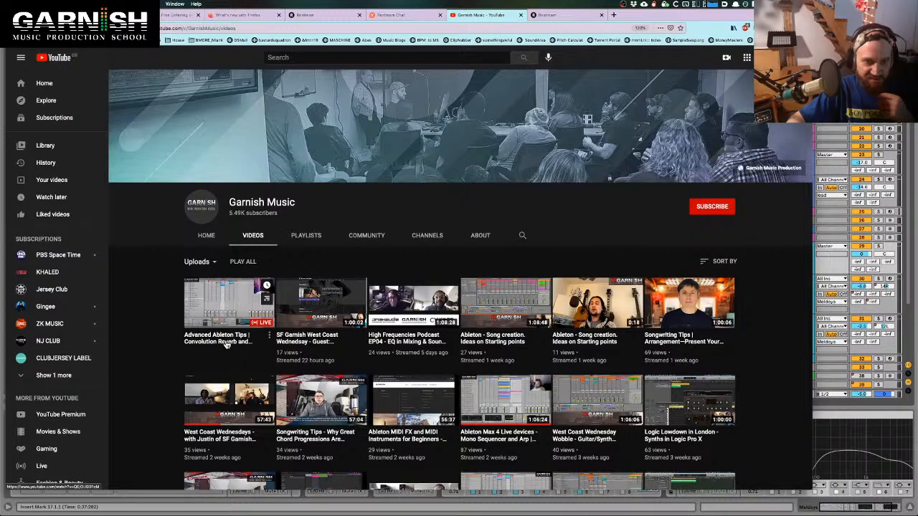
click(226, 343)
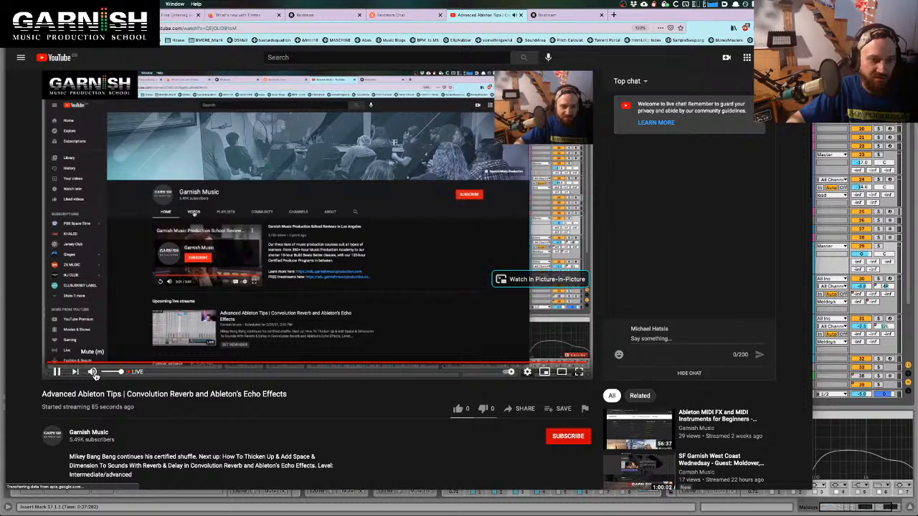
- Switch back to Ableton Live and hide the device view and the browser to enlarge the arrangement
key(ctrl+Up)
click(340, 162)
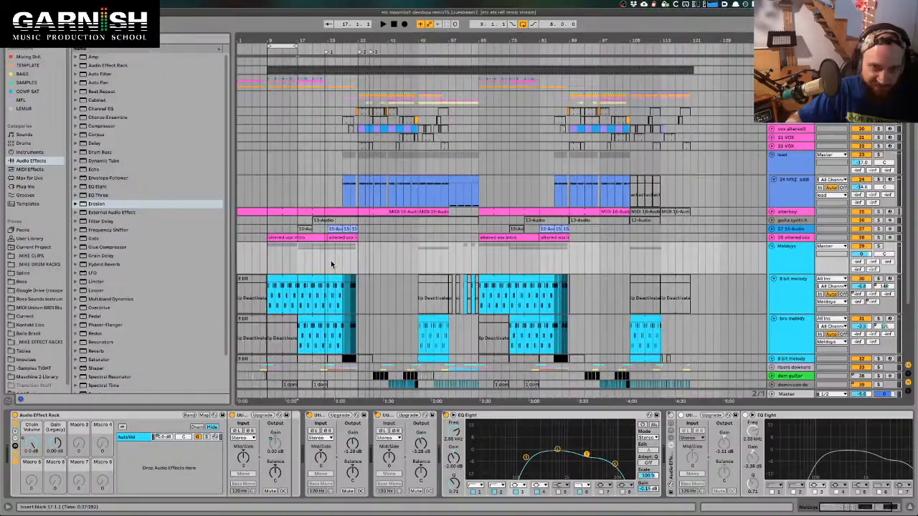
drag(297, 262, 332, 264)
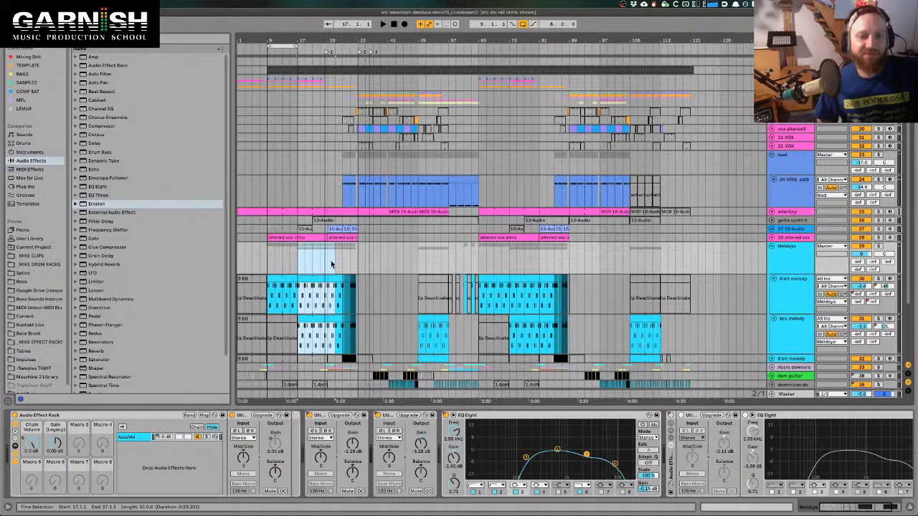
scroll(484, 271, down, 2)
key(alt+super+l)
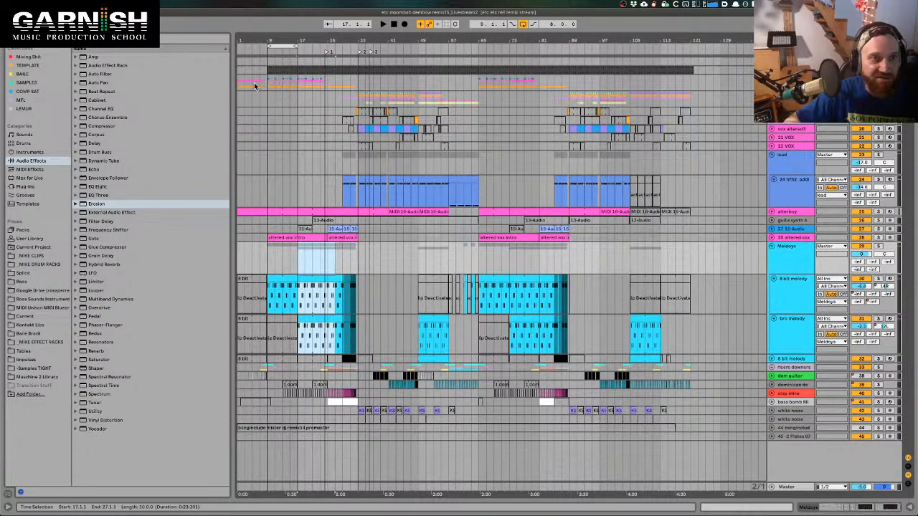
key(alt+super+b)
scroll(182, 212, up, 3)
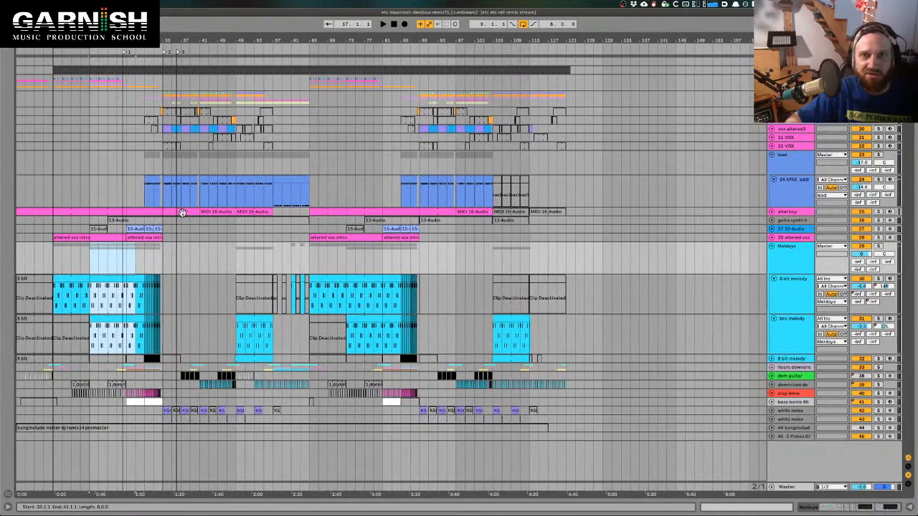
- Play the arrangement from bar 17, briefly soloing the Meldoys group, and raise the system volume
click(163, 274)
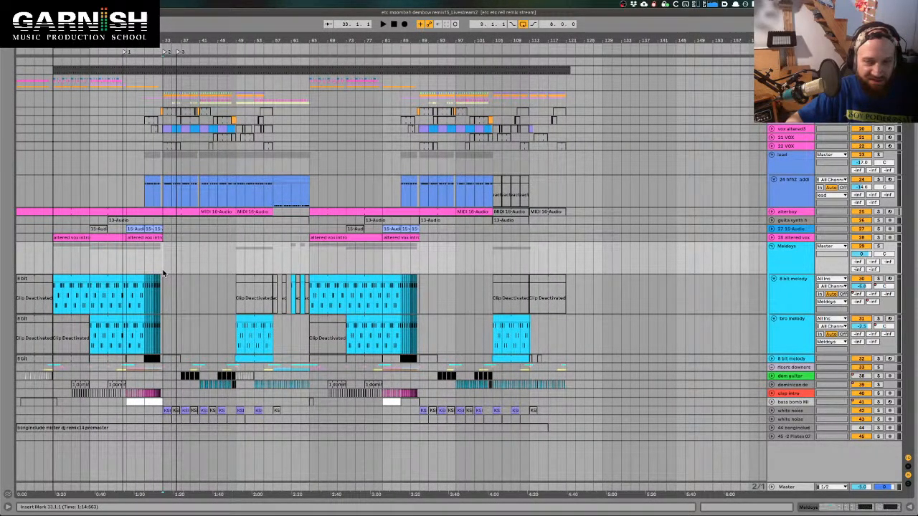
click(89, 271)
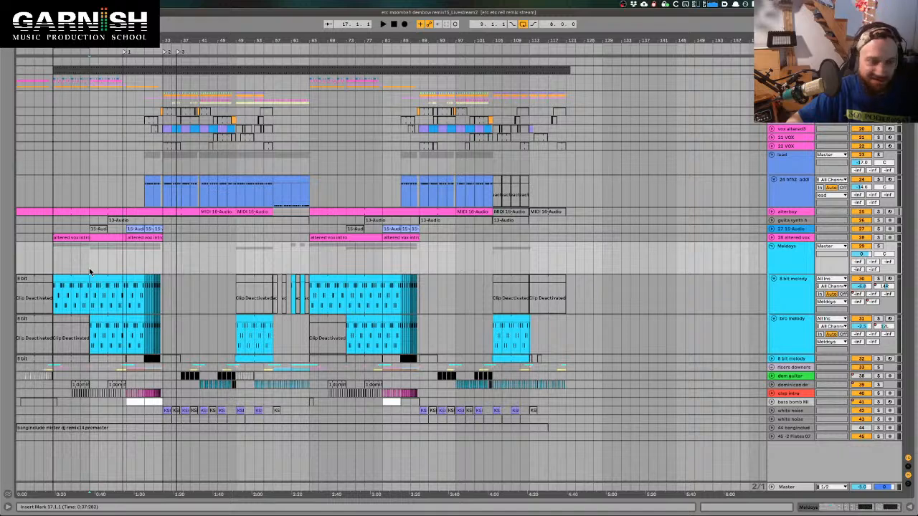
click(877, 246)
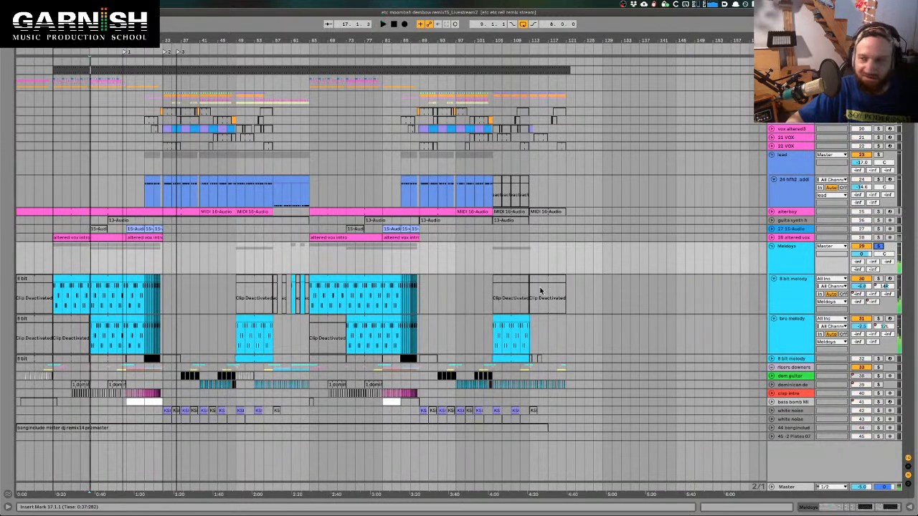
click(878, 246)
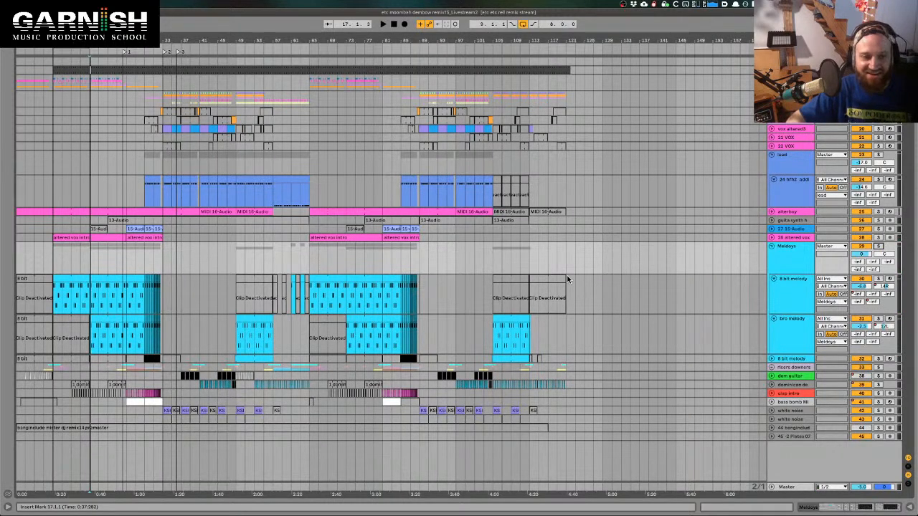
key(space)
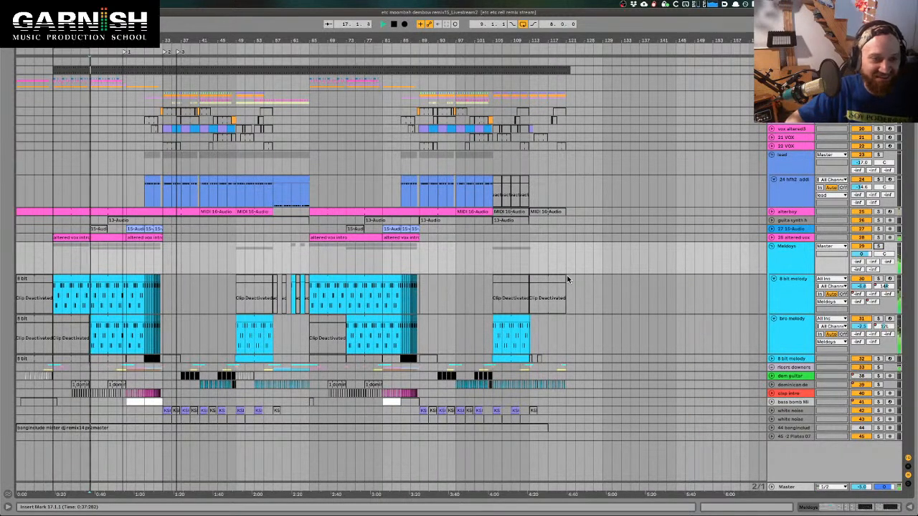
key(XF86AudioRaiseVolume)
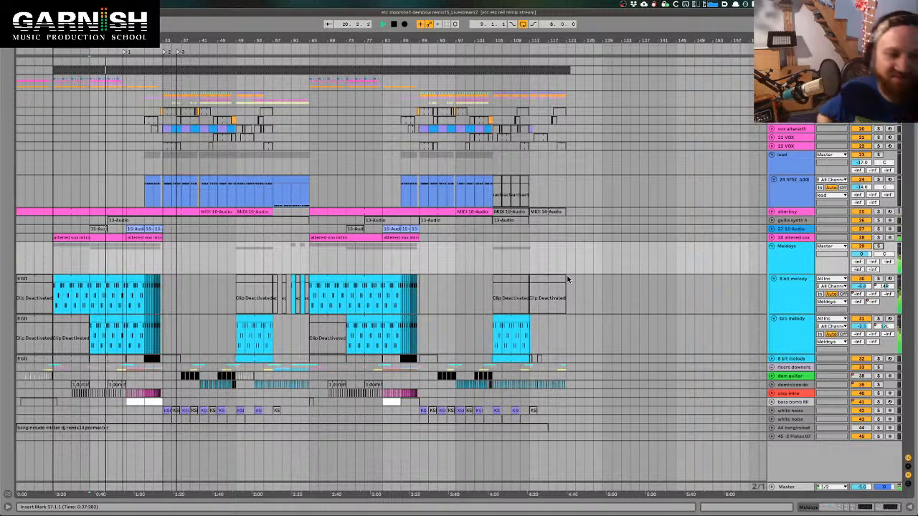
- Move the playback start to bar 33 and stop playback
click(161, 272)
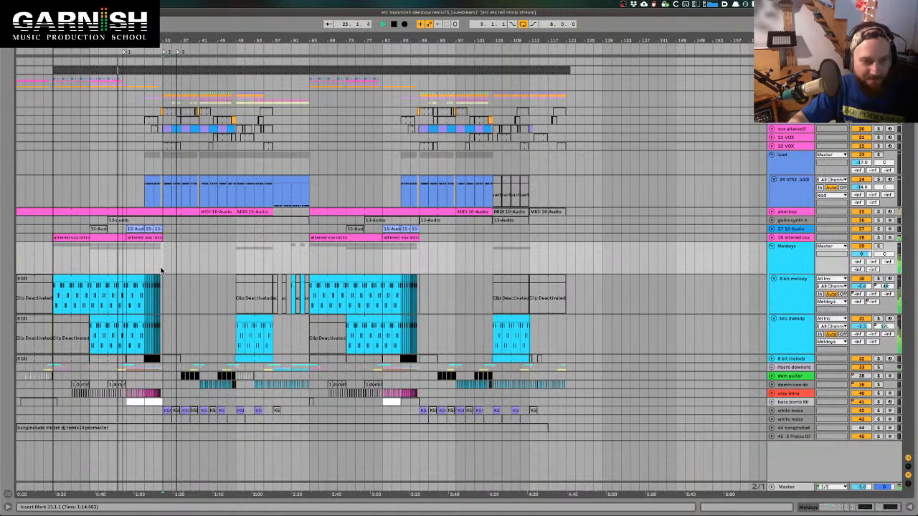
key(space)
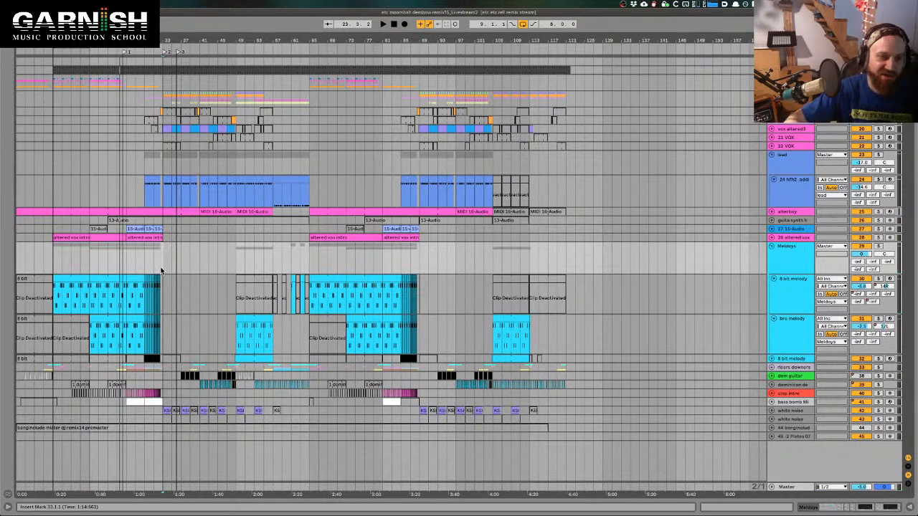
key(space)
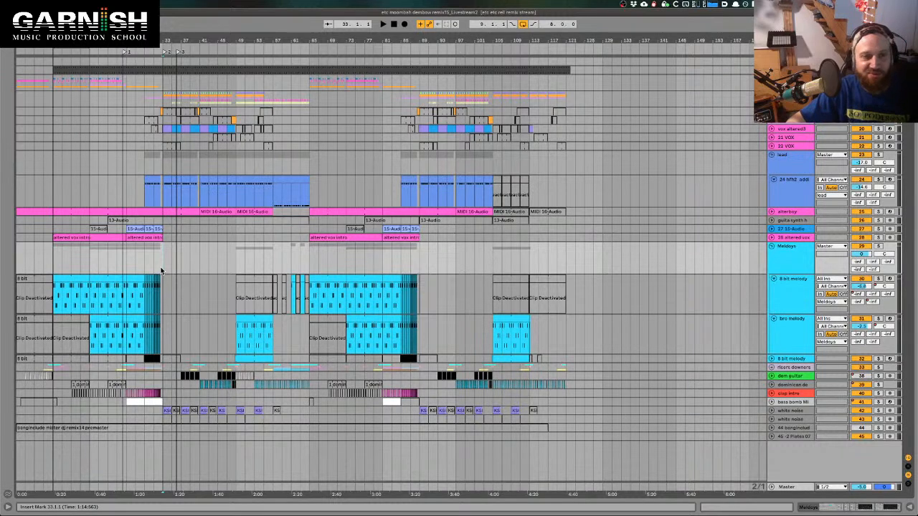
- Open the device chain of track 24 from its clip at bar 33 and examine its effects
click(166, 179)
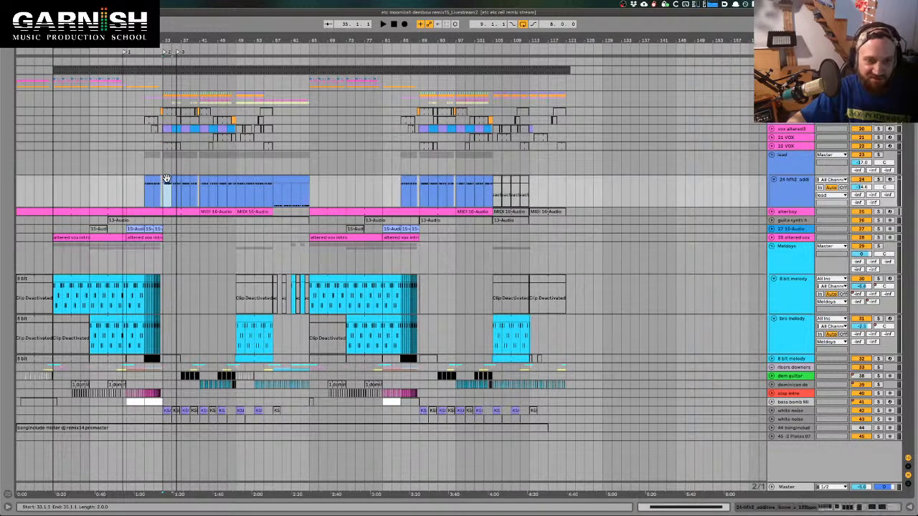
double_click(166, 179)
key(shift+Tab)
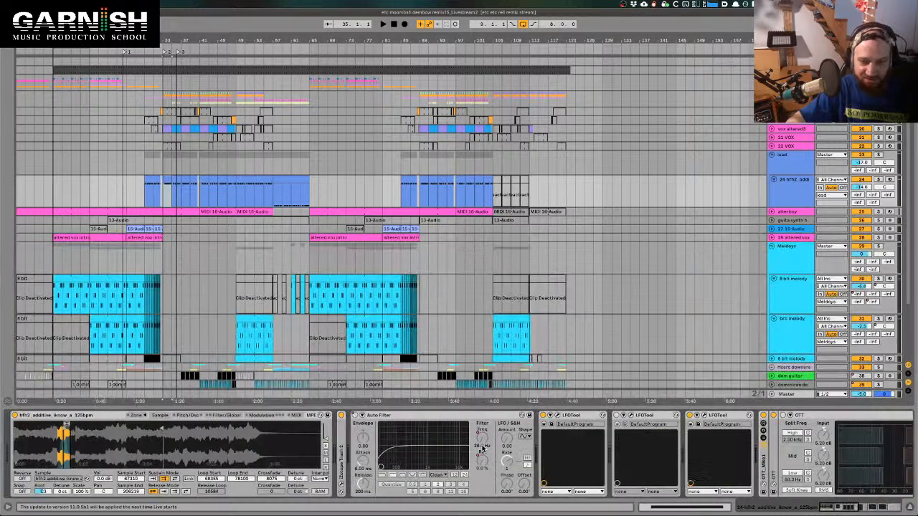
scroll(482, 449, right, 10)
scroll(483, 449, right, 10)
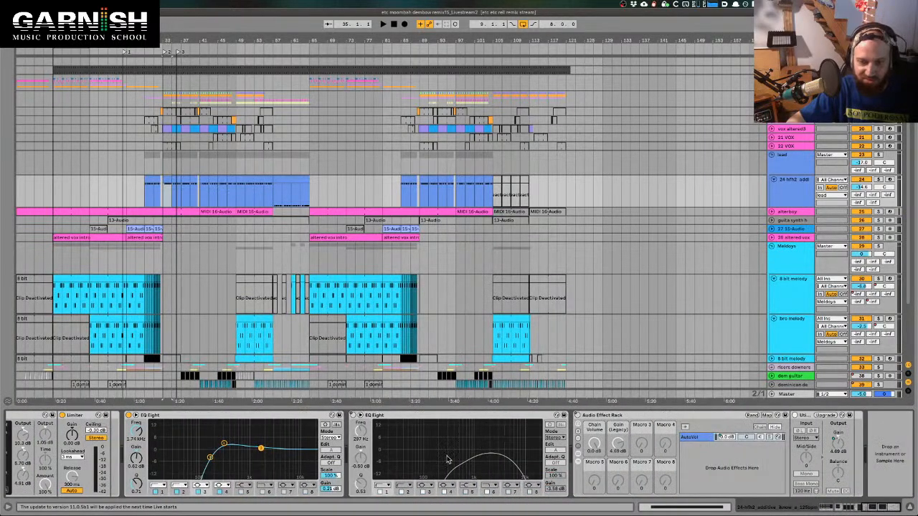
scroll(447, 460, left, 8)
scroll(447, 460, left, 3)
scroll(447, 459, left, 11)
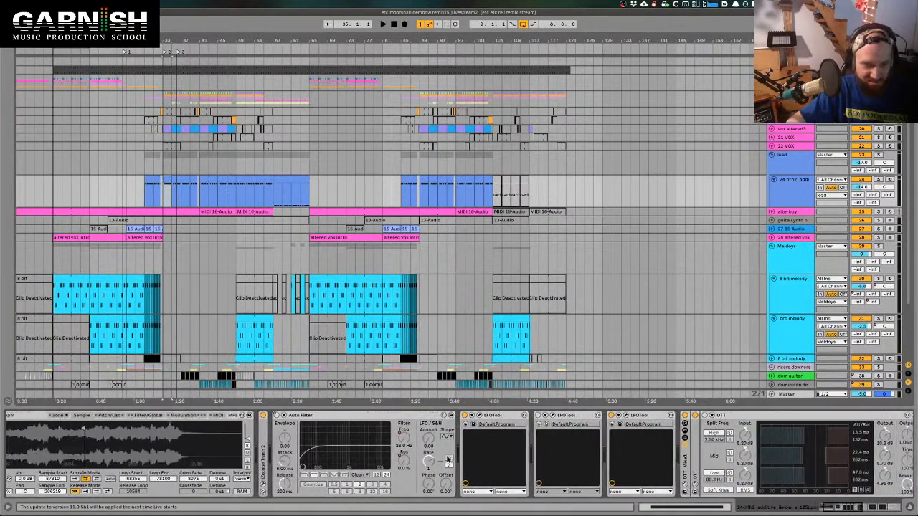
- Play the arrangement from bar 33 and select track 24's clip starting at bar 37
key(space)
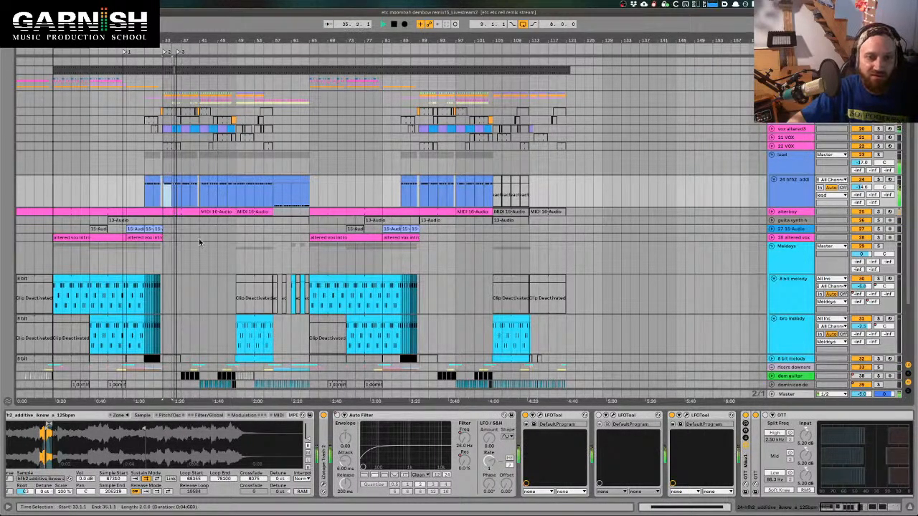
scroll(198, 243, down, 5)
scroll(199, 243, up, 5)
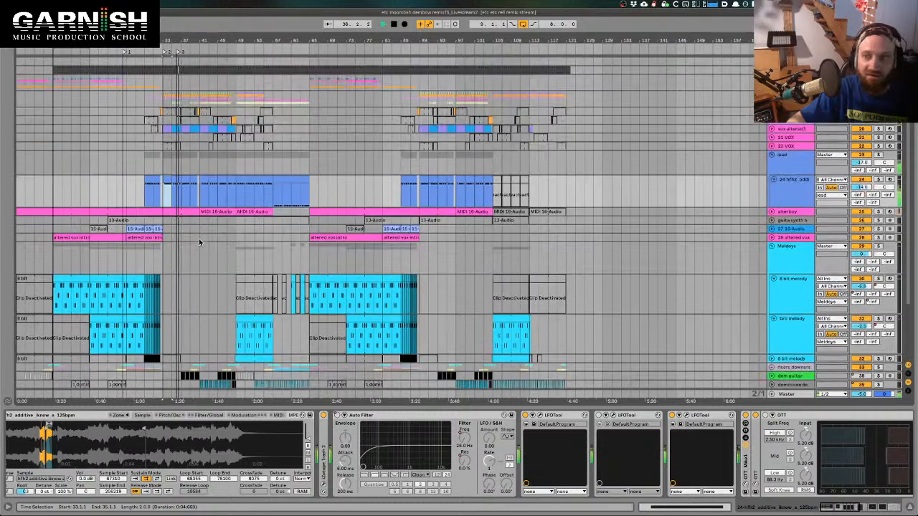
click(183, 179)
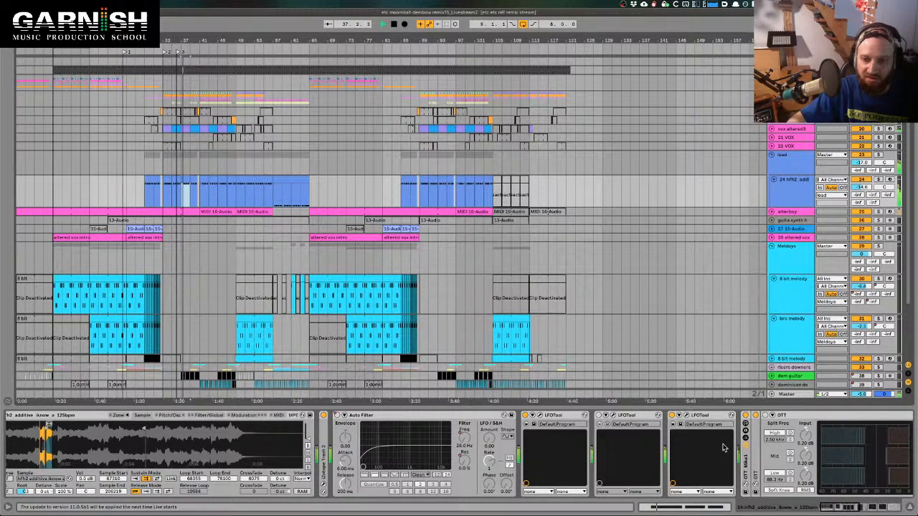
- Show the lead group's device chain and bring its Convolution Reverb Pro into view
click(787, 394)
click(791, 146)
click(790, 154)
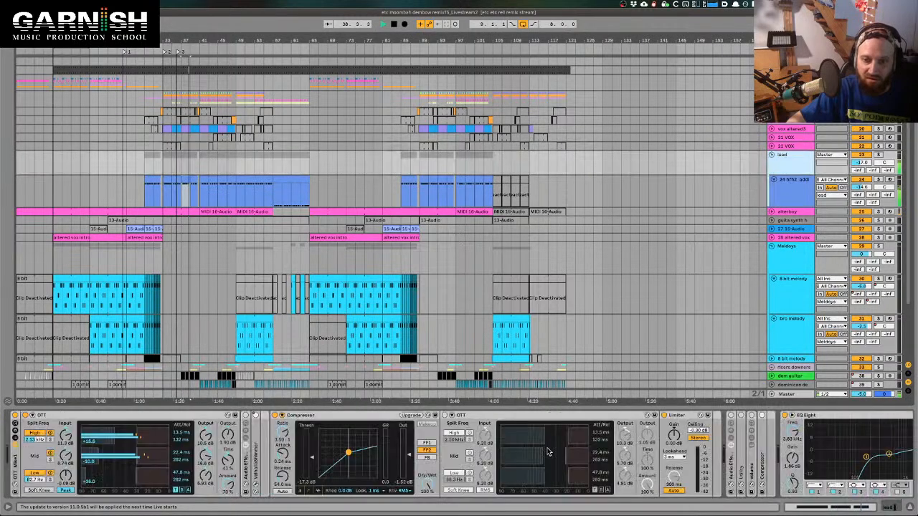
scroll(576, 433, right, 20)
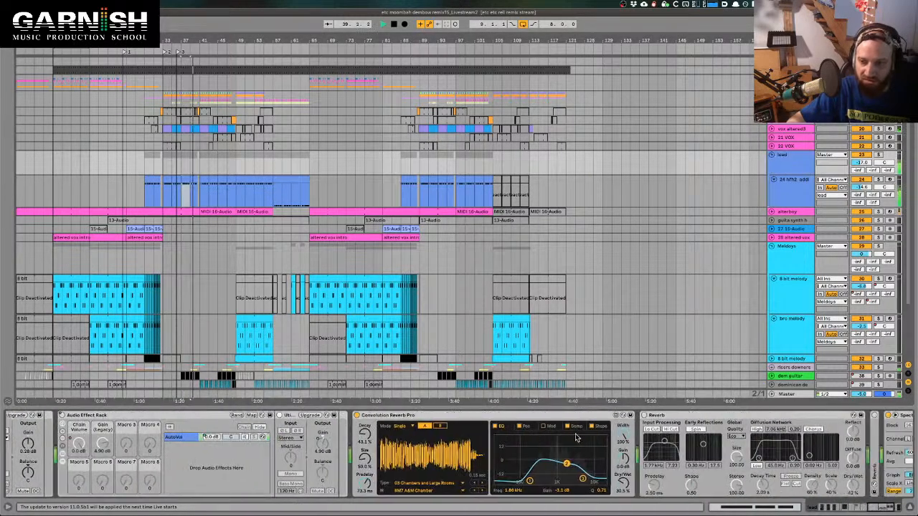
scroll(577, 438, right, 5)
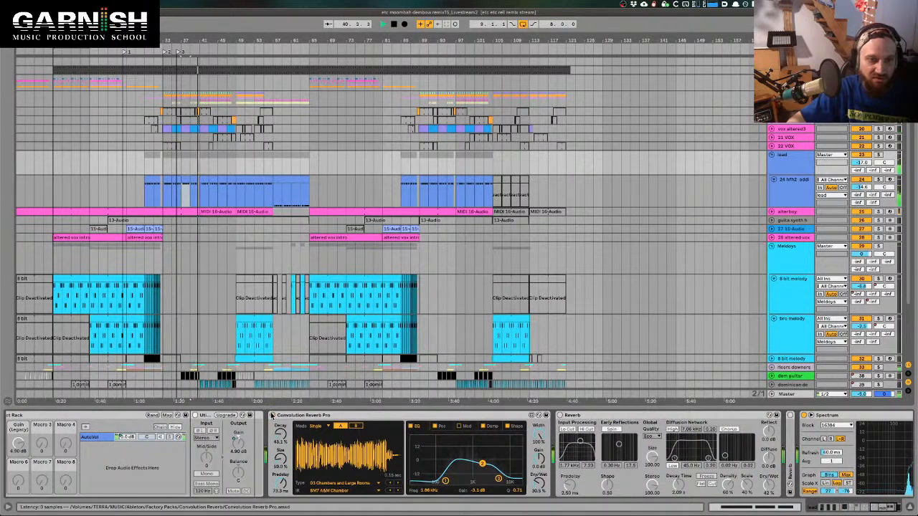
- Bypass and re-enable Convolution Reverb Pro on the lead group during playback to compare the sound, and stop playback
click(272, 415)
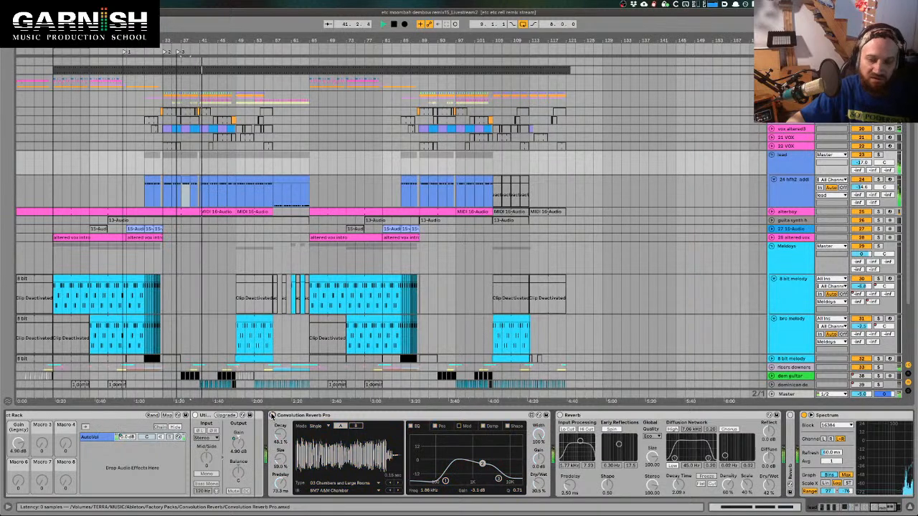
click(272, 415)
key(space)
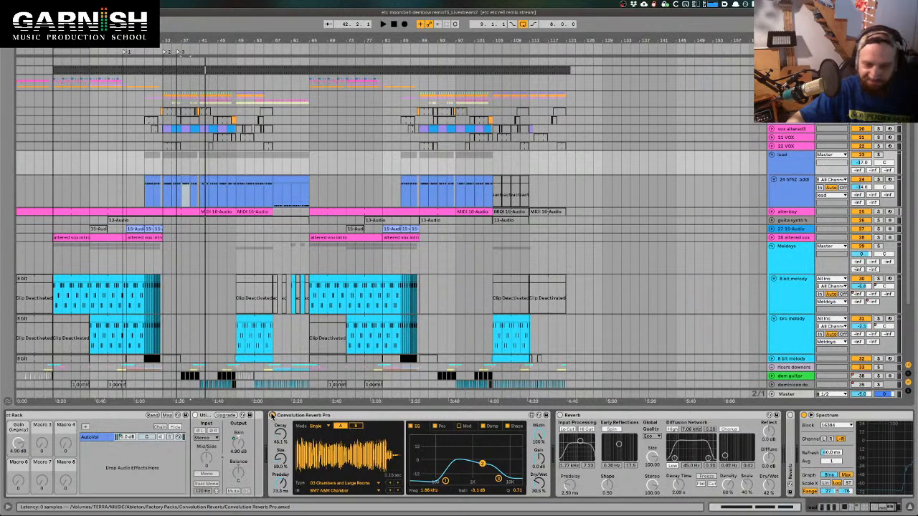
- Show the 8 bit melody track's device chain and select bars 17 to 25 on that track
click(81, 303)
click(79, 302)
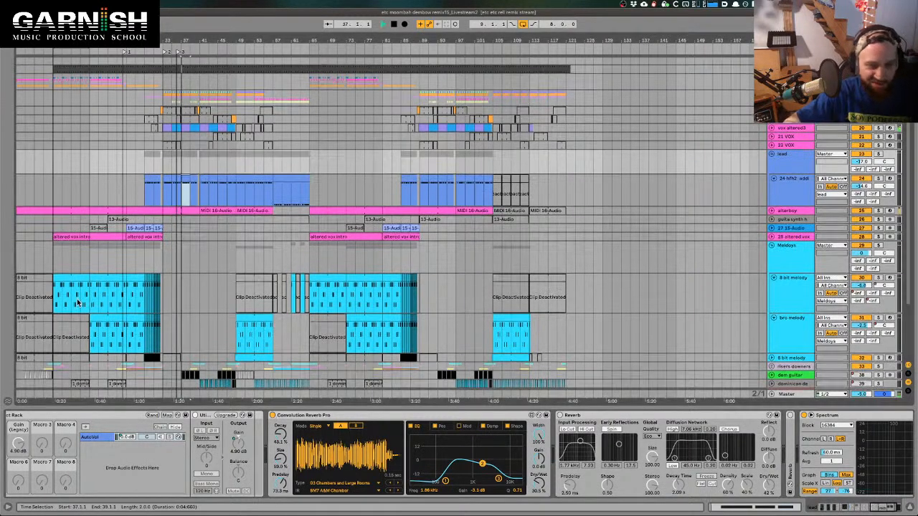
scroll(79, 303, down, 2)
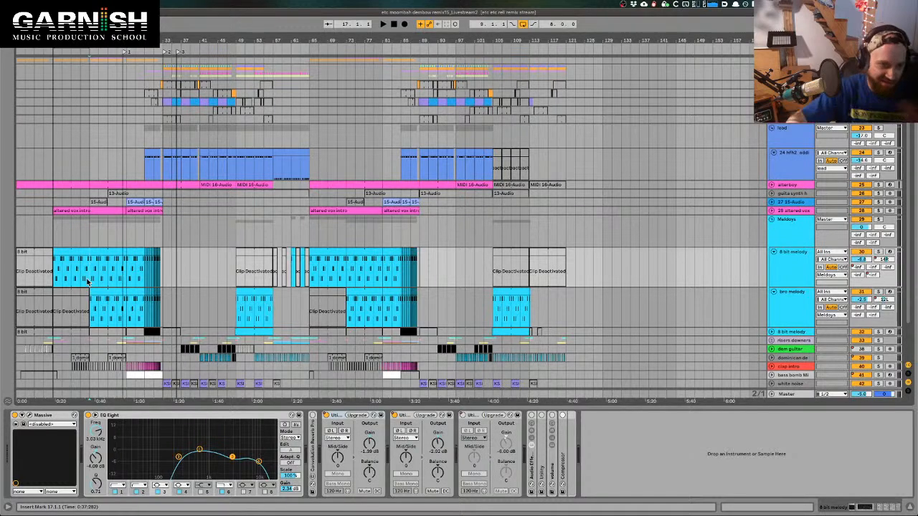
scroll(87, 282, up, 4)
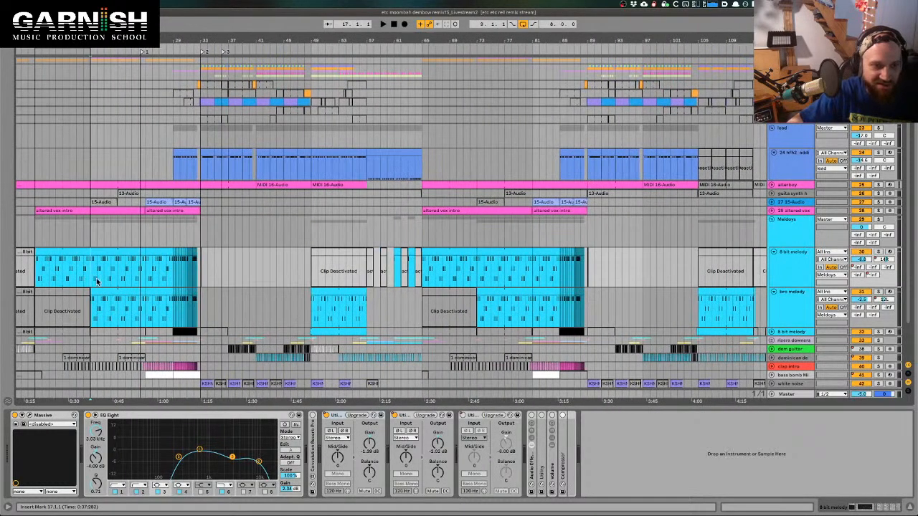
drag(89, 280, 149, 270)
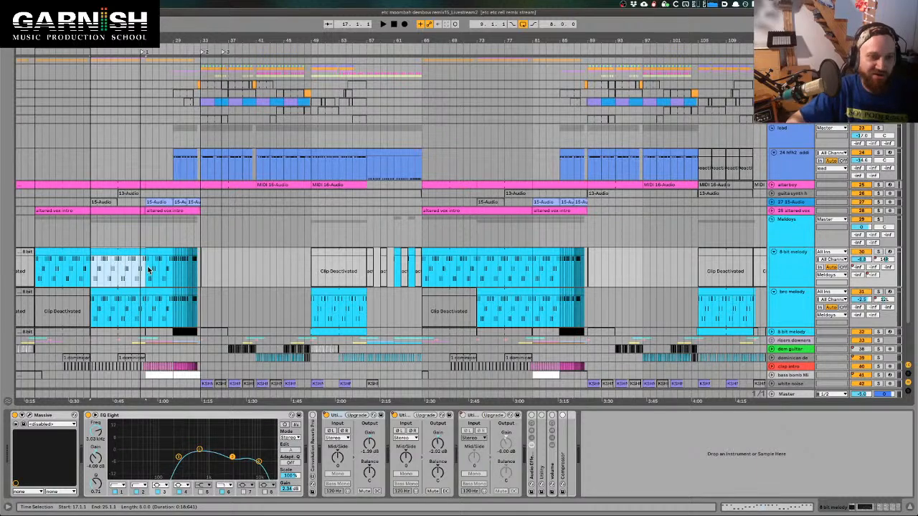
- Select the Meldoys group track at bar 17 and list the audio effects in the browser
click(90, 274)
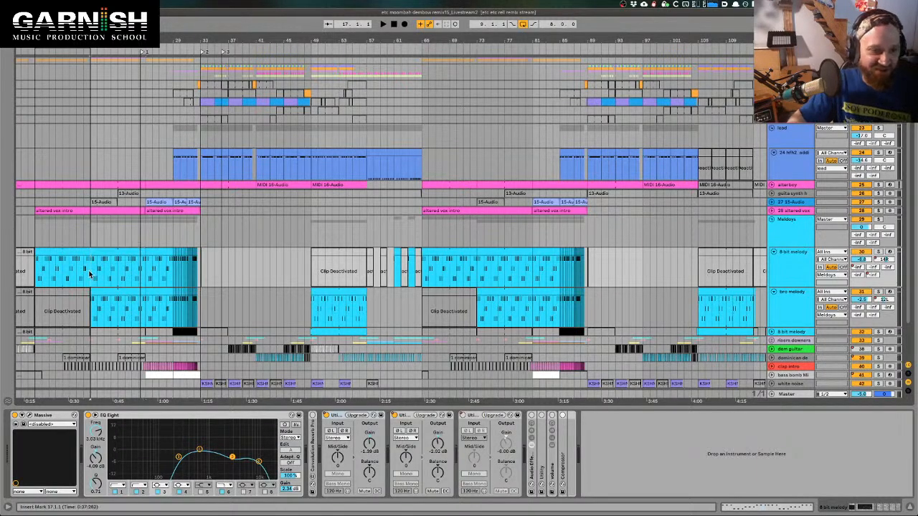
scroll(89, 274, up, 5)
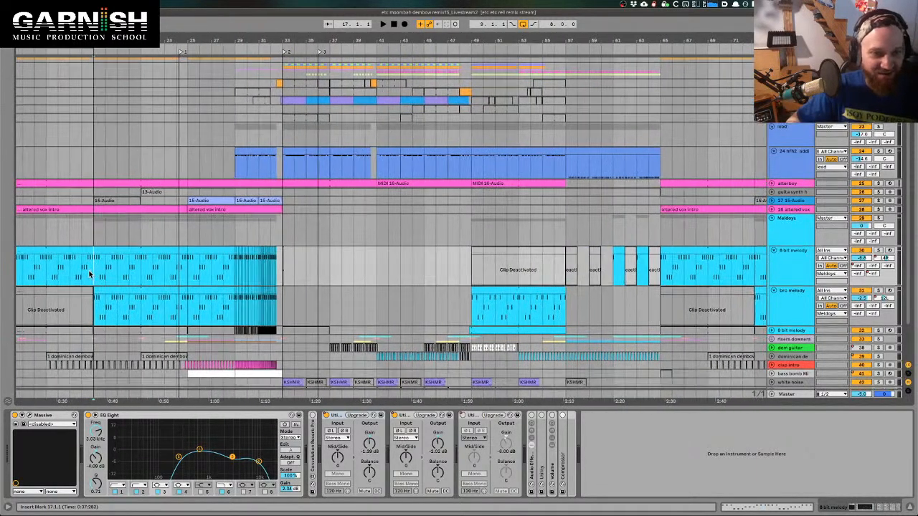
scroll(90, 274, left, 1)
click(108, 234)
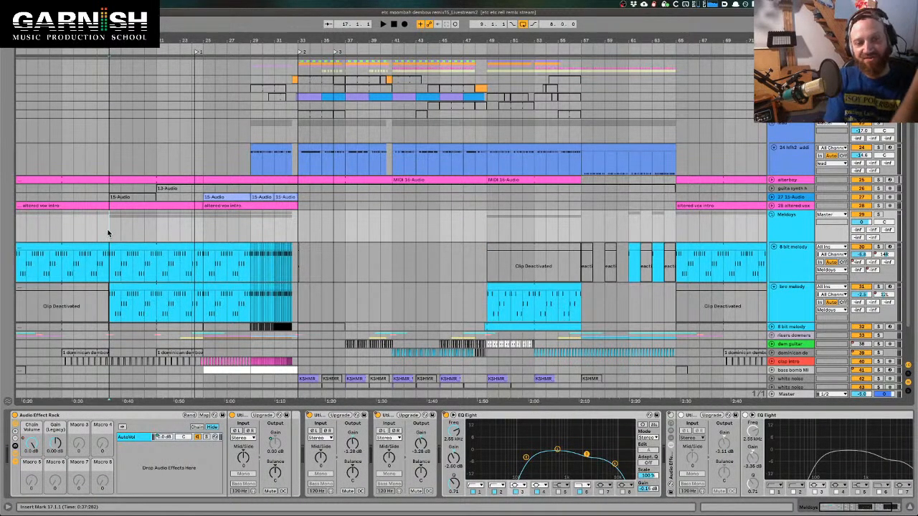
key(ctrl+f)
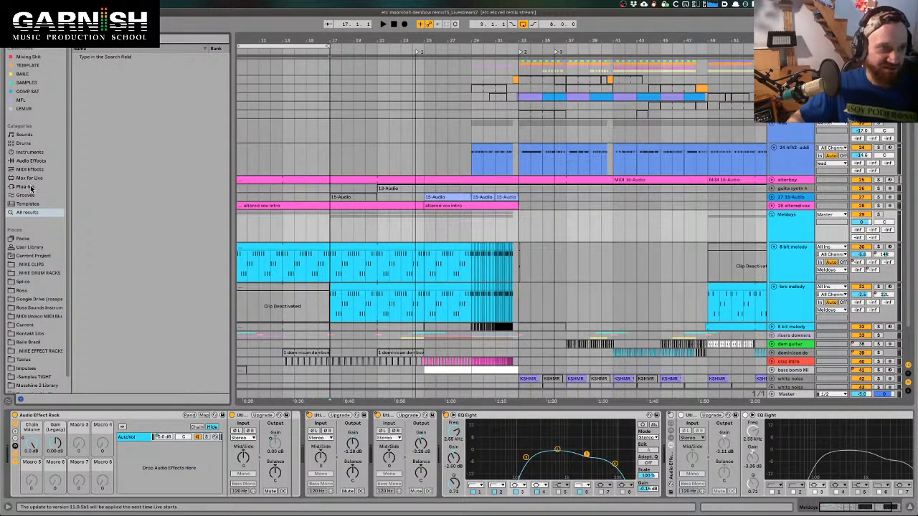
click(31, 161)
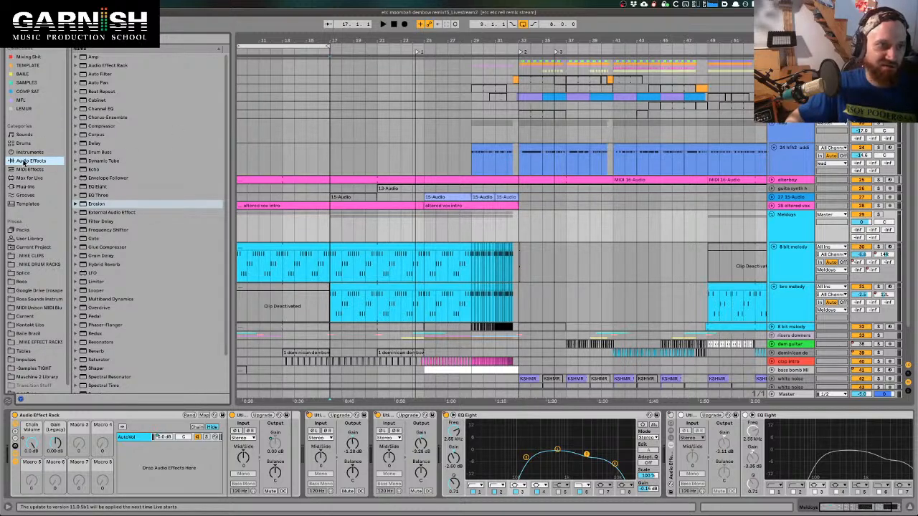
- Group the browser's audio effects in folders, restore the ungrouped list, and look through it
right_click(178, 55)
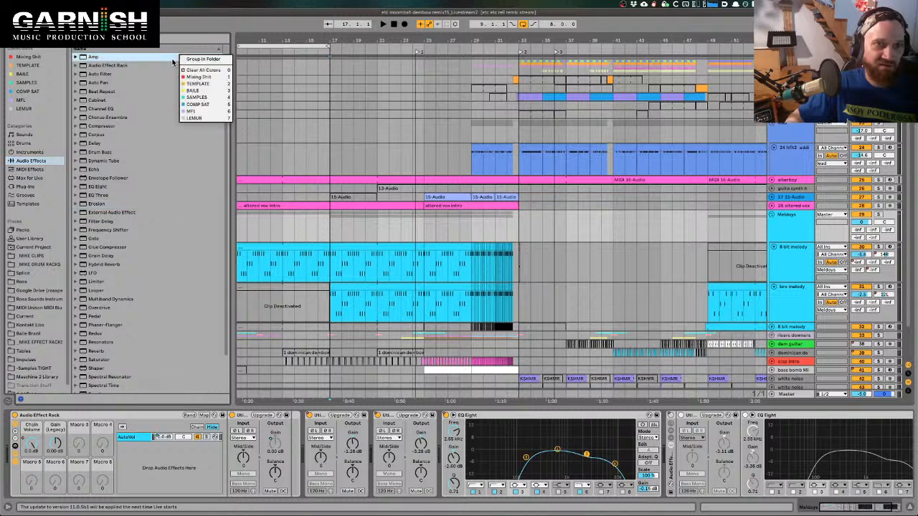
click(195, 56)
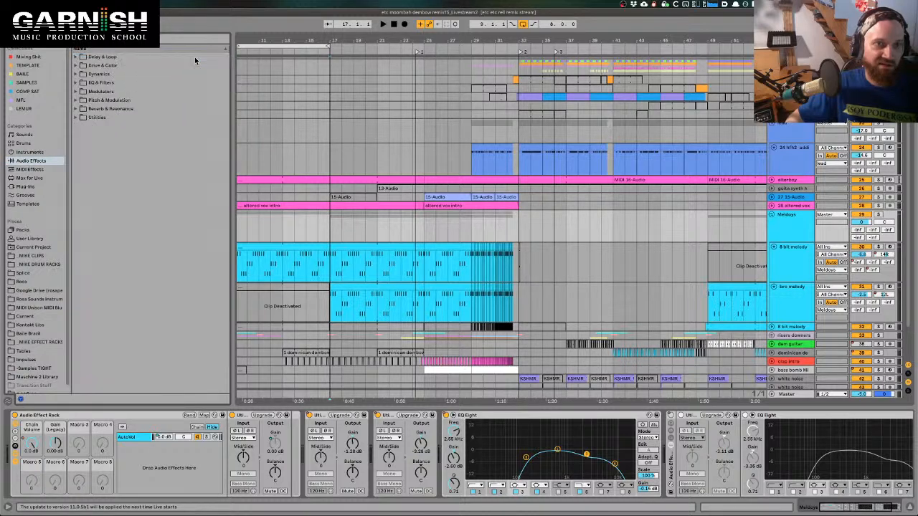
click(106, 58)
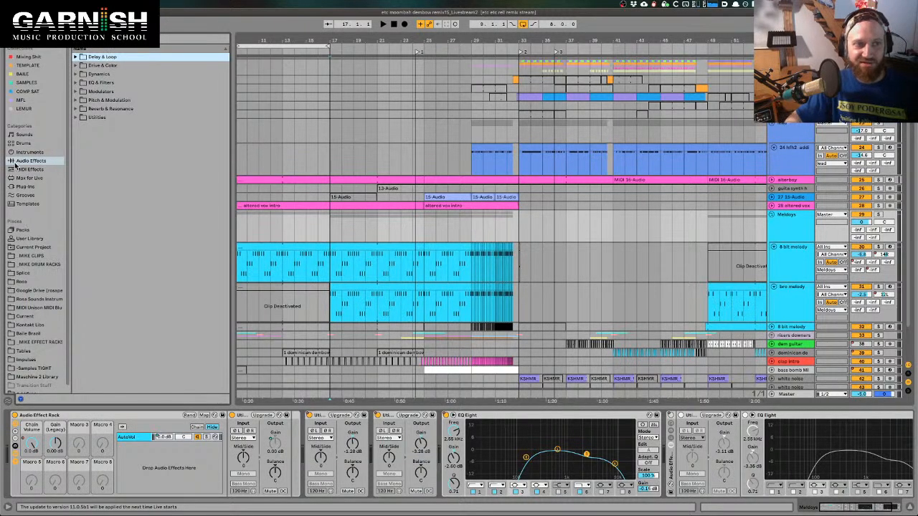
right_click(106, 58)
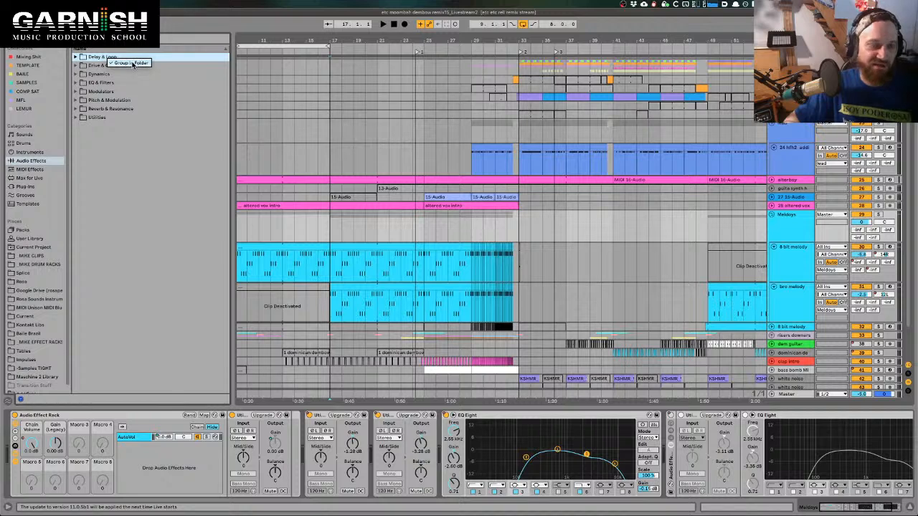
click(133, 64)
scroll(163, 132, down, 2)
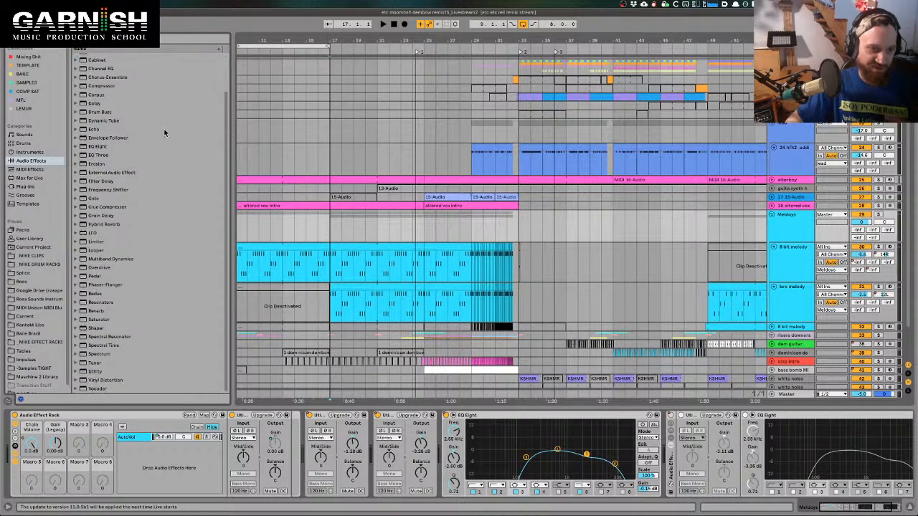
scroll(164, 133, up, 2)
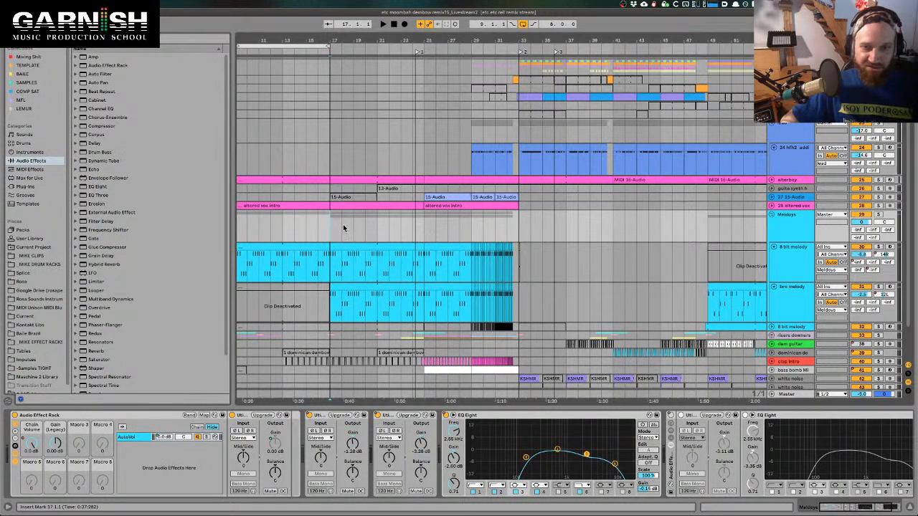
- Solo the Meldoys group, play it from bar 17, and audition the 8 bit and bro melody tracks soloed in turn
scroll(887, 208, down, 2)
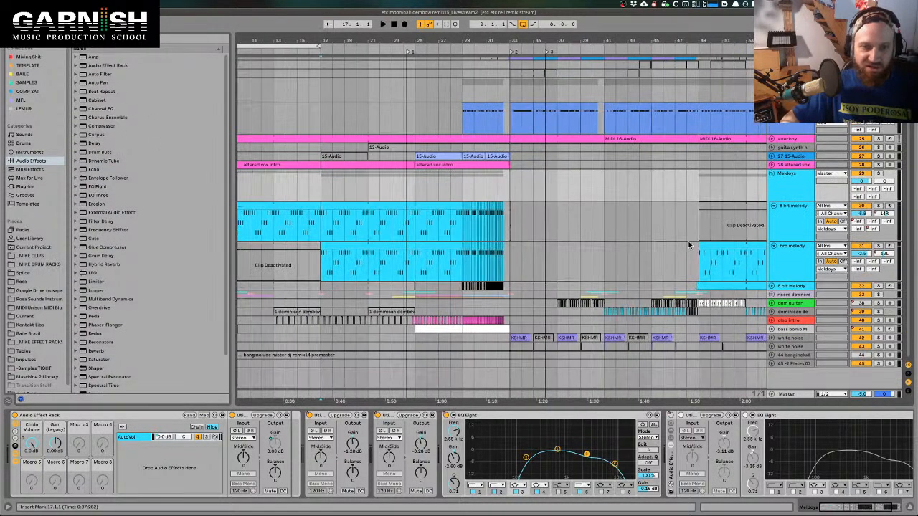
click(888, 174)
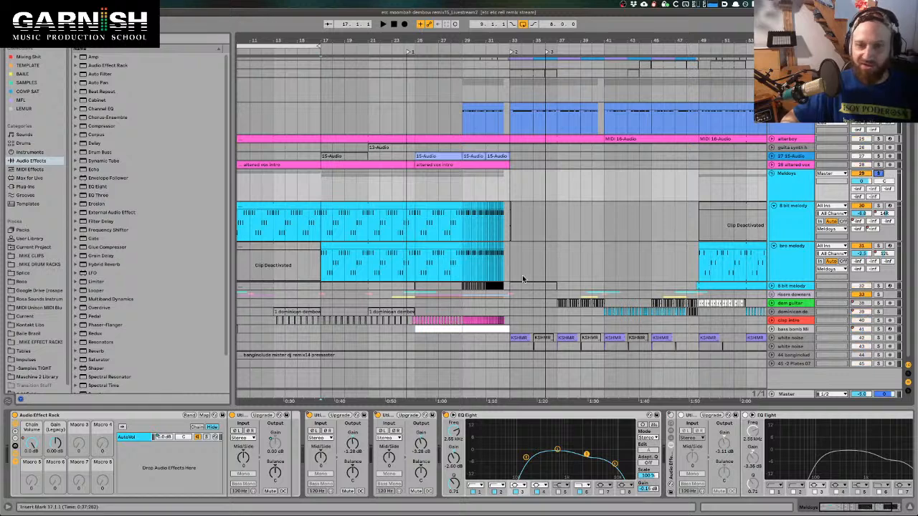
key(space)
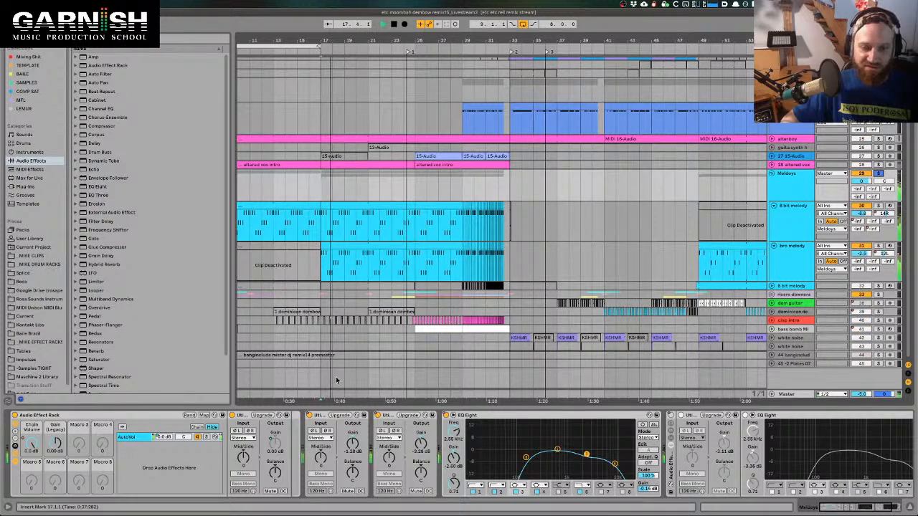
click(879, 206)
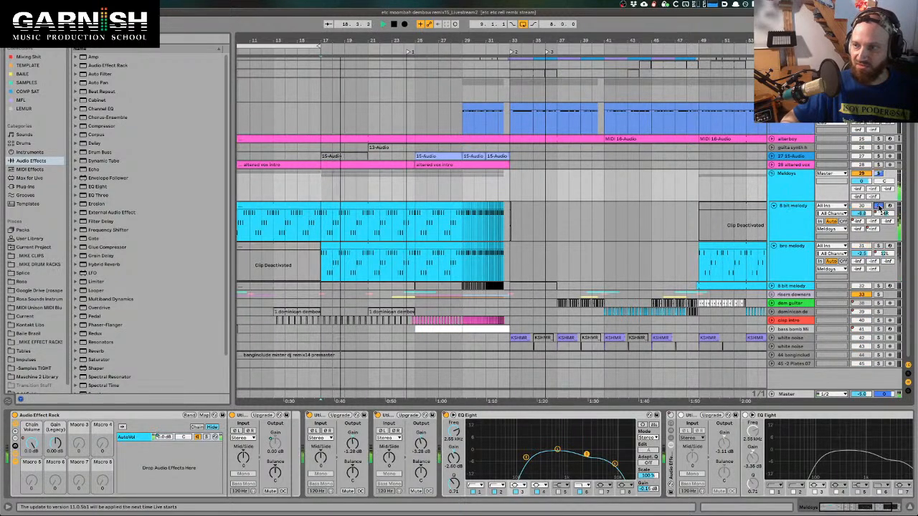
click(878, 246)
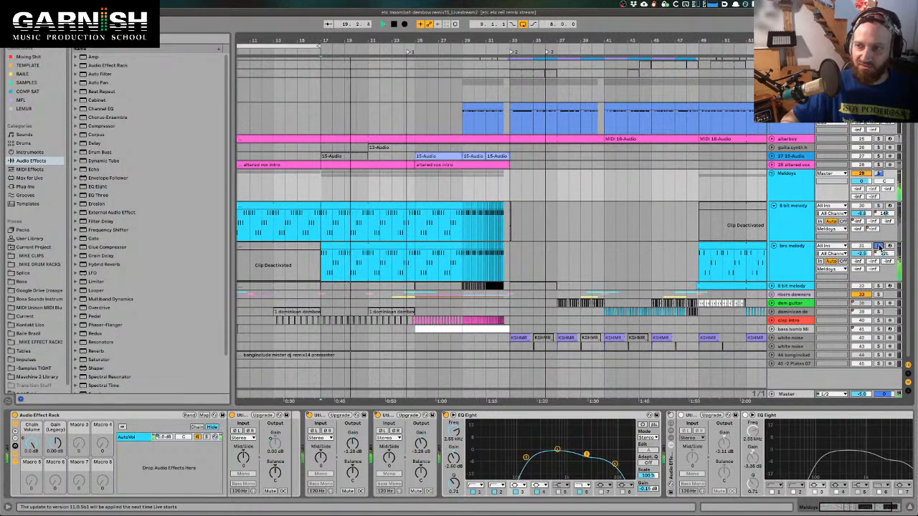
key(space)
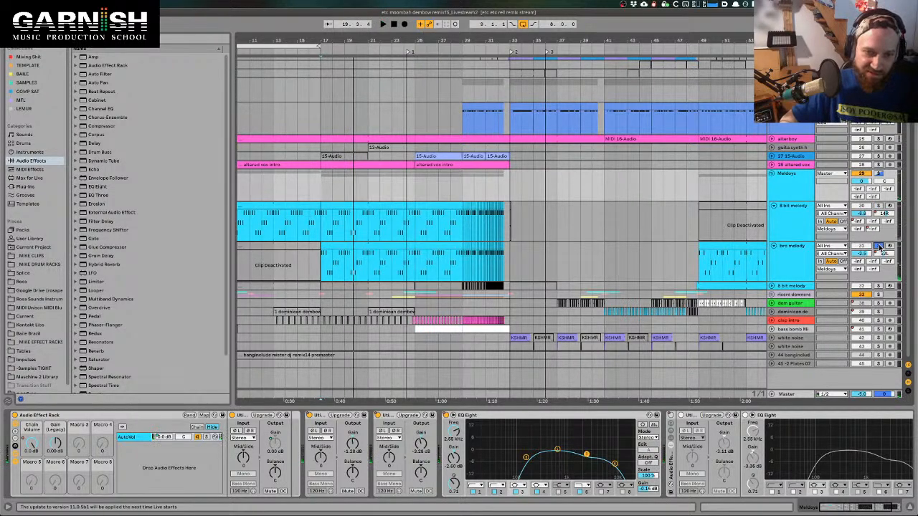
- Compare the soloed 8 bit melody track with the whole Meldoys group during playback from bar 17, and stop playback
key(space)
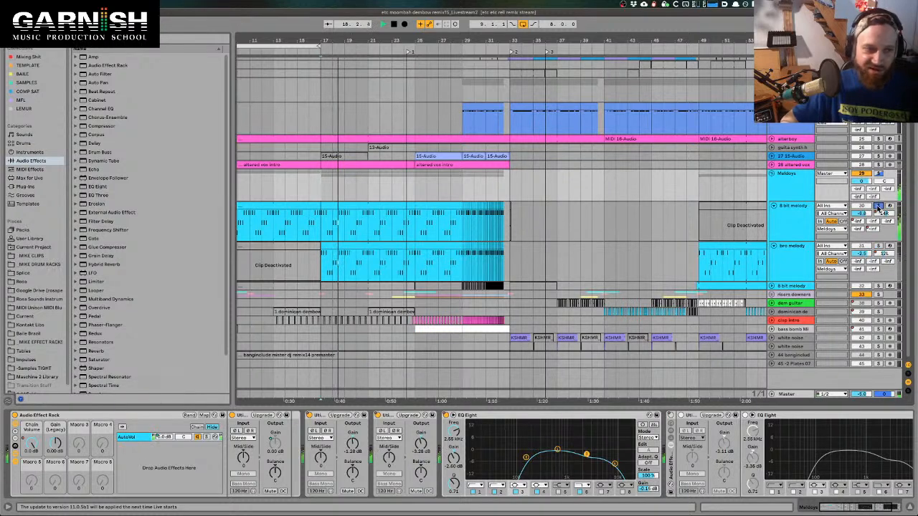
click(879, 177)
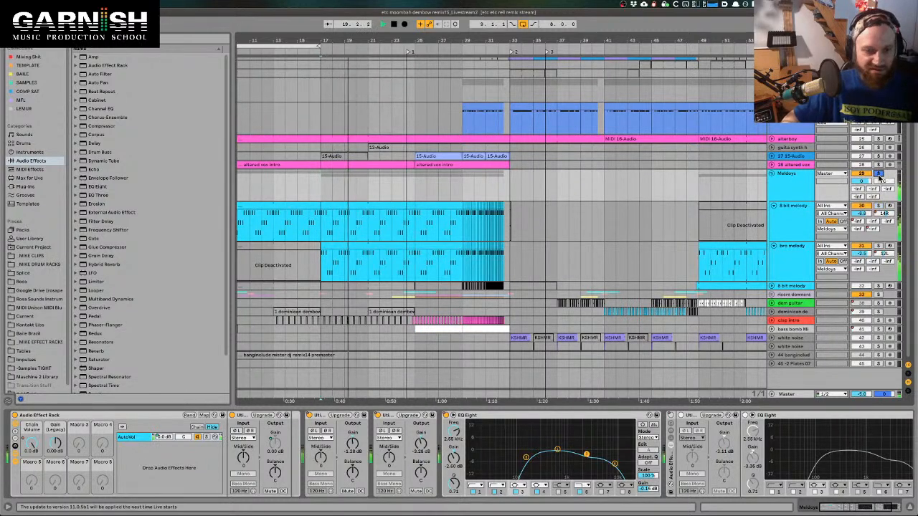
key(space)
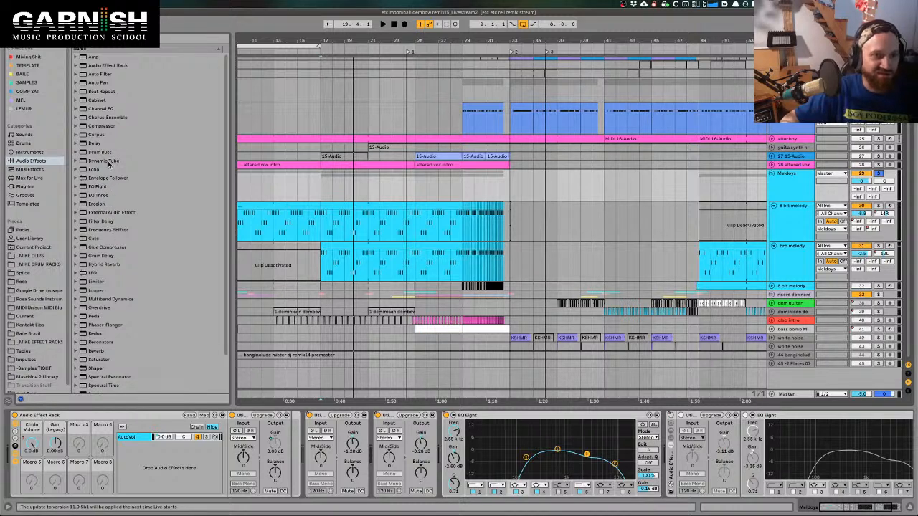
- Add a Delay effect to the bro melody track and solo that track
drag(90, 147, 330, 261)
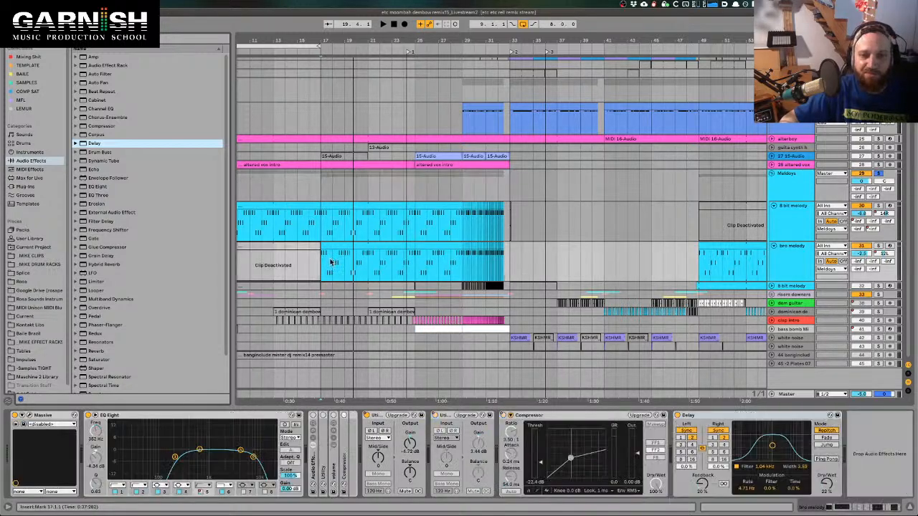
click(879, 246)
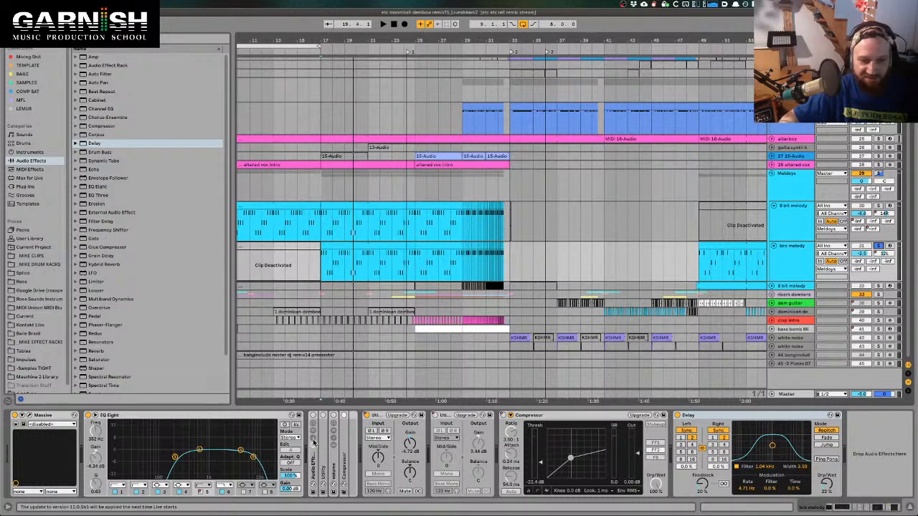
- Fold the Compressor in front of the Delay and set the Delay's feedback to 0 %
click(596, 420)
key(Delete)
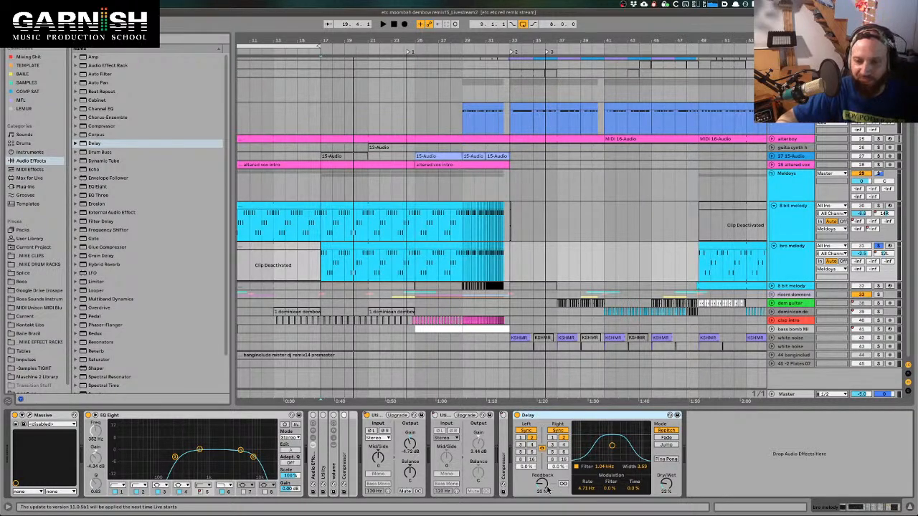
drag(548, 489, 547, 511)
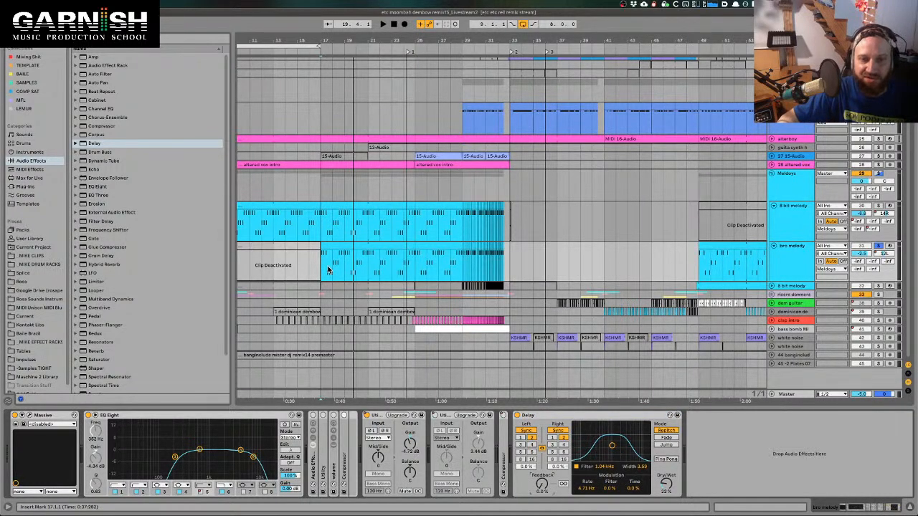
- Place the insert marker at bar 17 on the bro melody track with its device chain shown
scroll(329, 271, up, 5)
drag(291, 269, 294, 269)
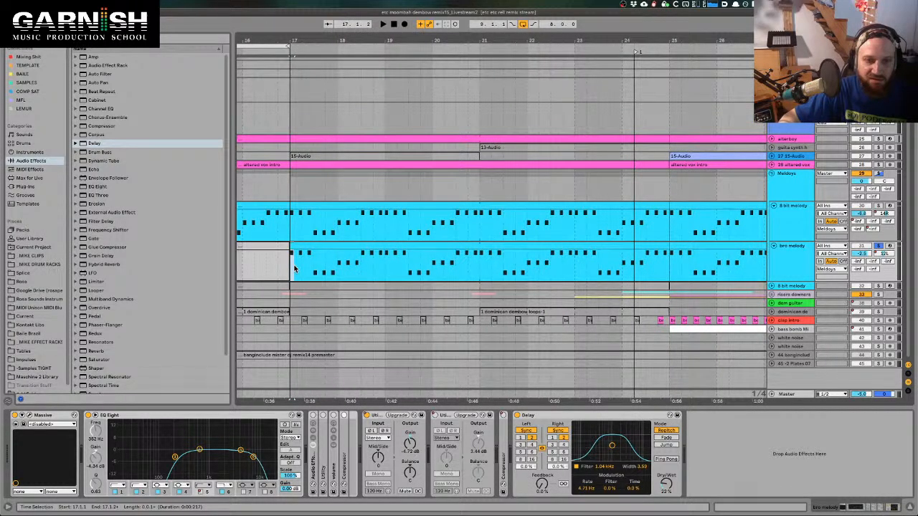
click(294, 268)
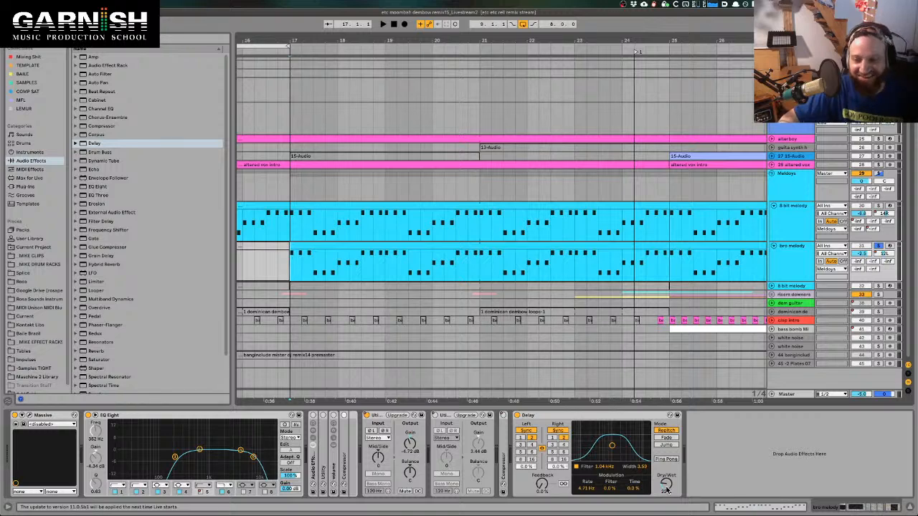
scroll(610, 255, up, 1)
click(612, 264)
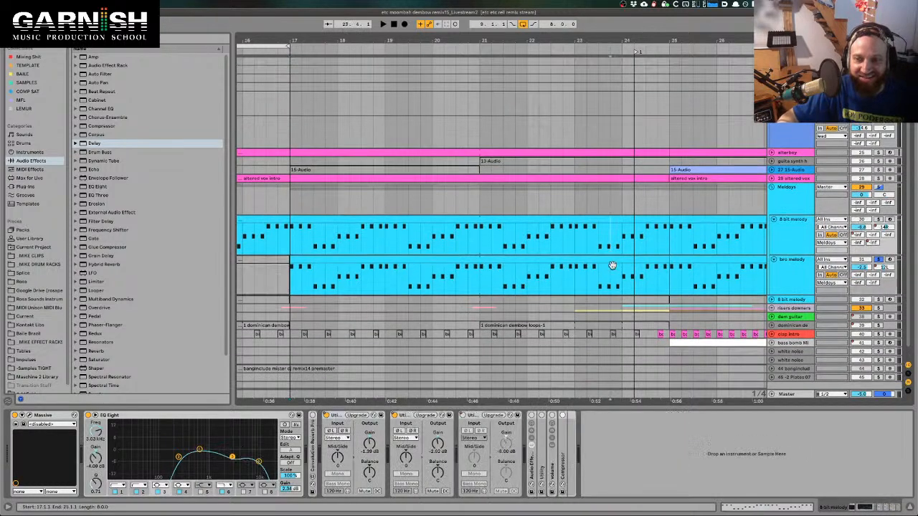
scroll(612, 264, down, 4)
scroll(614, 276, right, 3)
scroll(613, 275, down, 1)
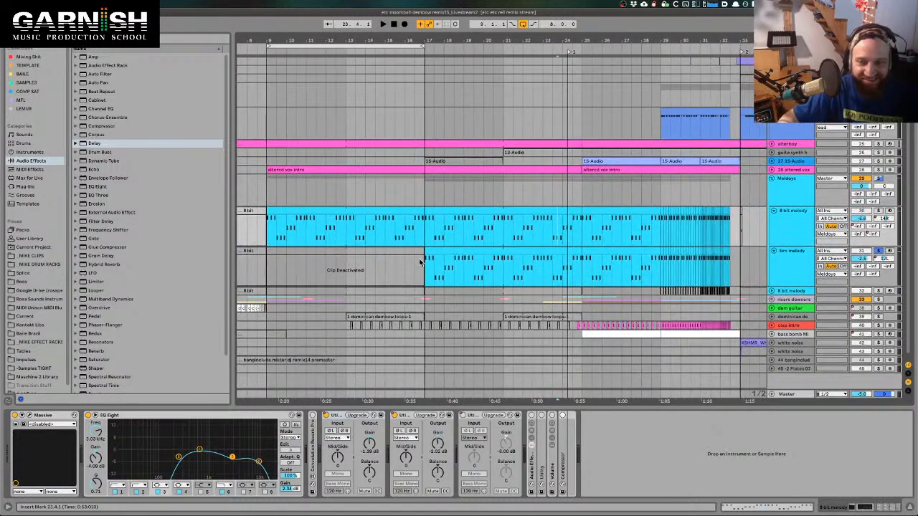
click(425, 274)
click(425, 275)
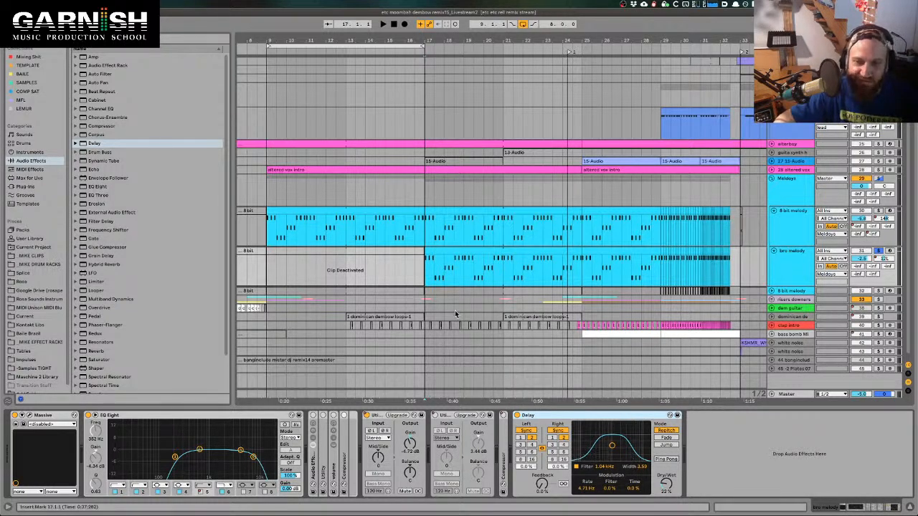
- Try the Delay's dry/wet at 0 %, set it to 50 %, and audition the bro melody track from bar 17
drag(667, 484, 667, 477)
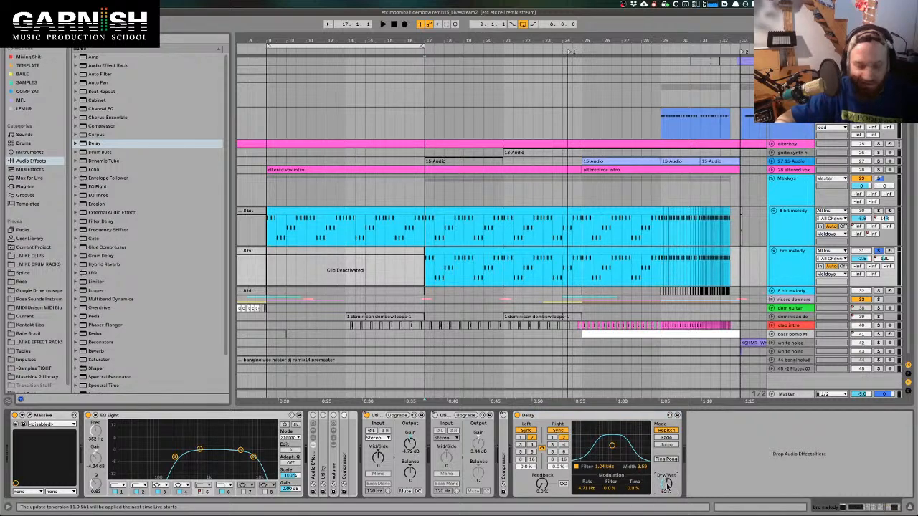
drag(667, 485, 667, 511)
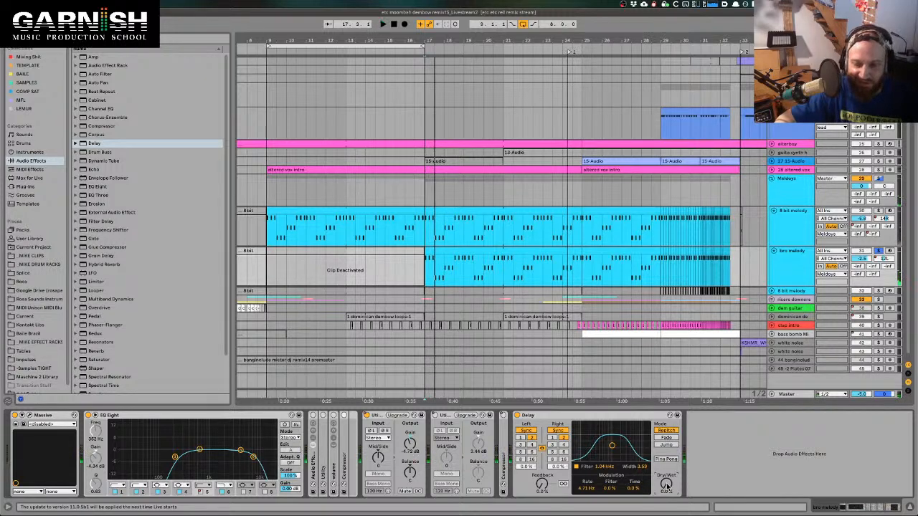
drag(666, 485, 667, 466)
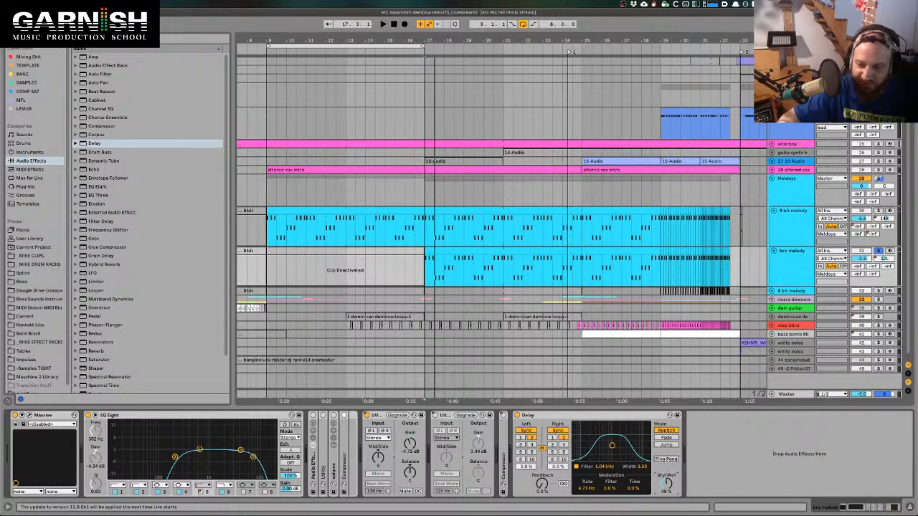
drag(666, 485, 667, 483)
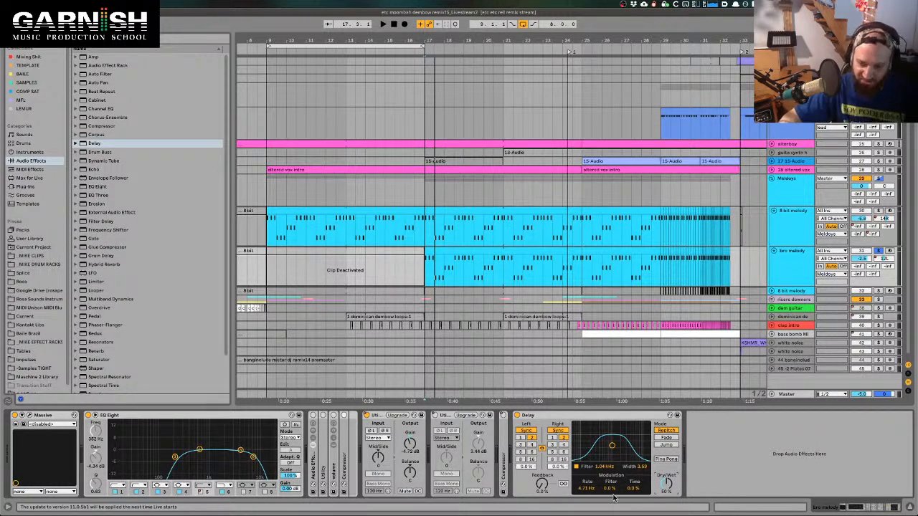
key(space)
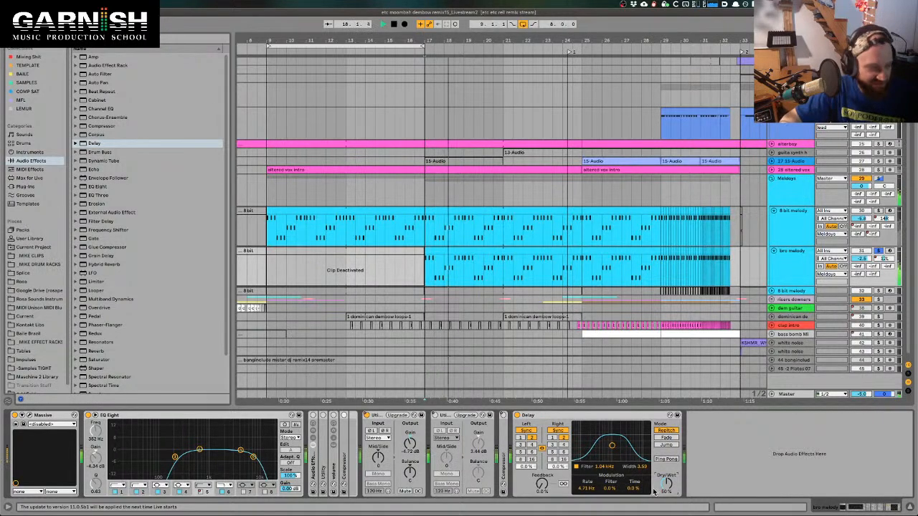
key(space)
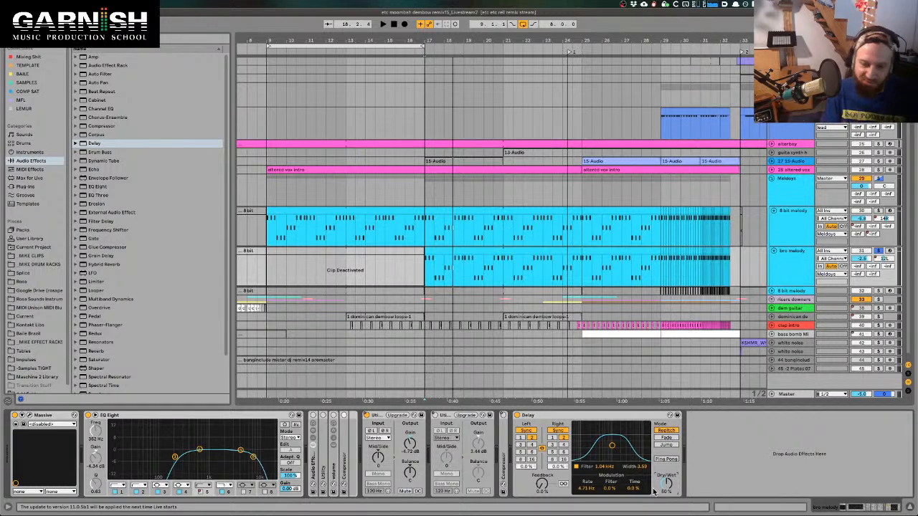
- Lower the Delay's dry/wet to 27 %, then 24 %, auditioning the bro melody track from bar 17 with each setting
click(543, 487)
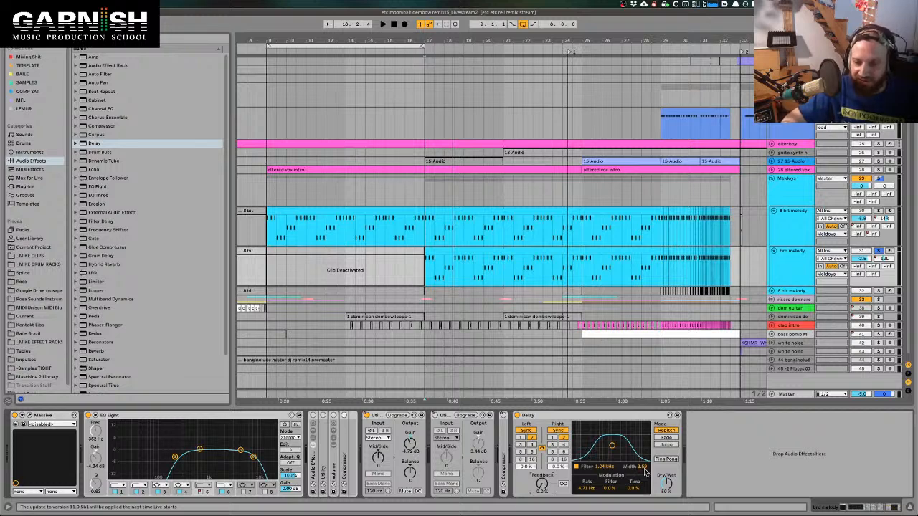
click(667, 483)
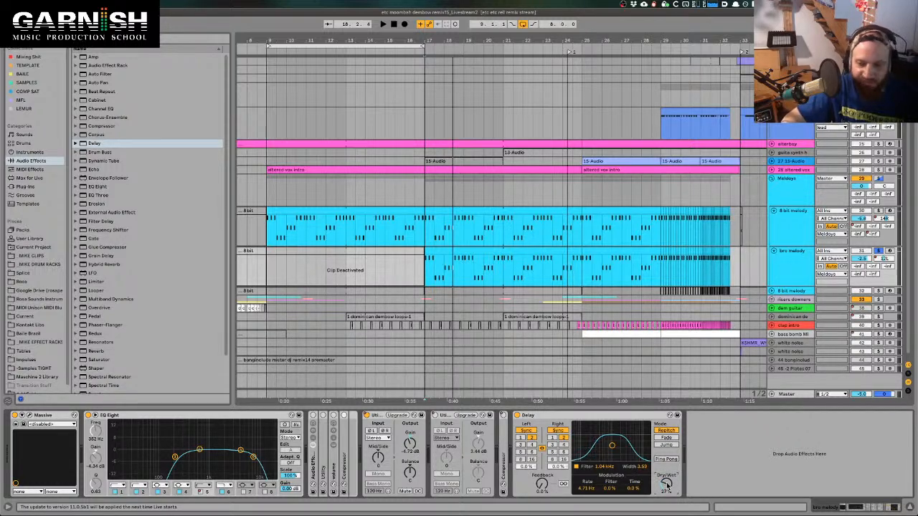
key(space)
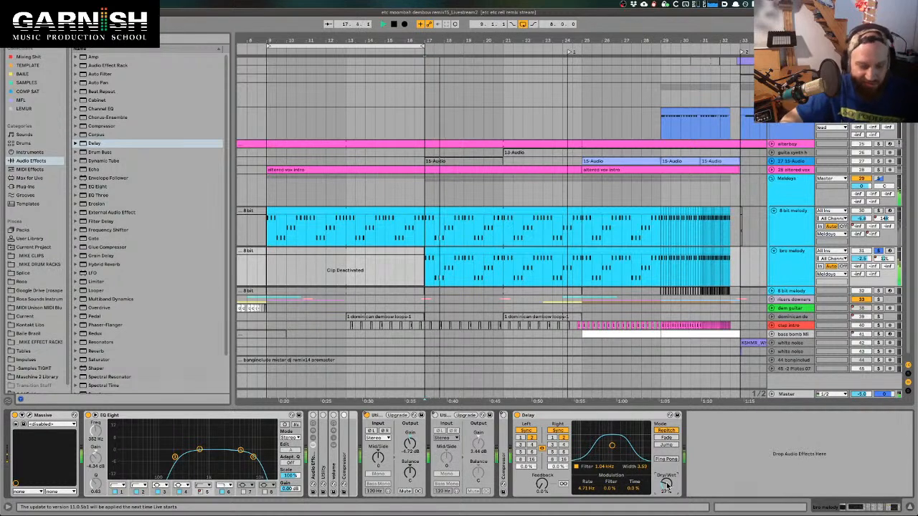
key(space)
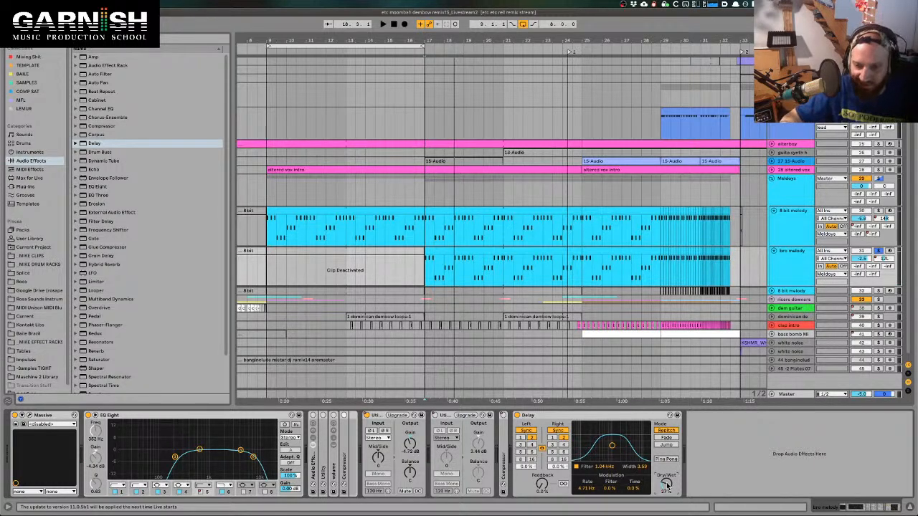
key(space)
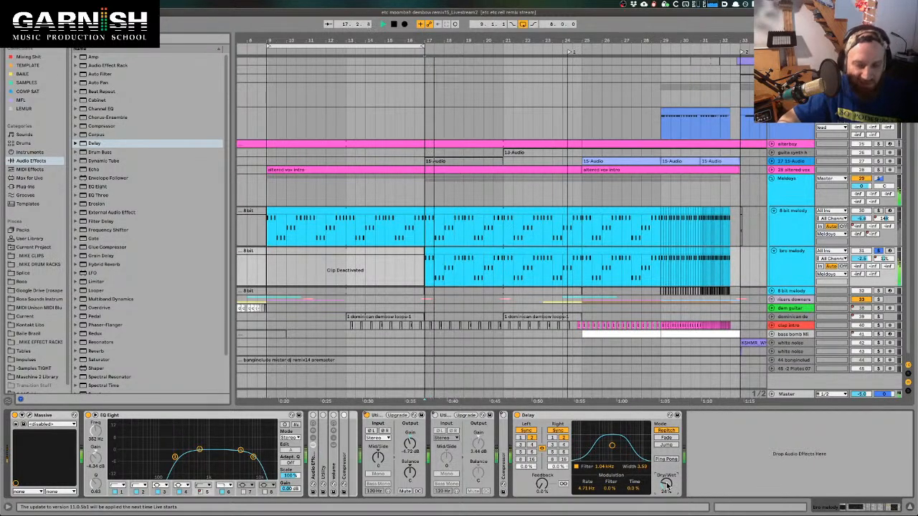
key(space)
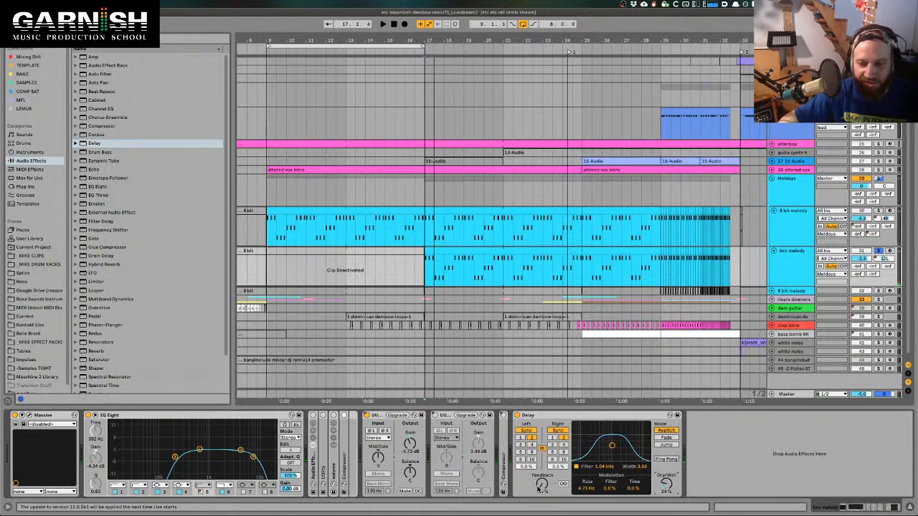
- Raise the Delay's feedback to 35 %, then 49 % and 73 %, auditioning the bro melody's repeats
drag(539, 489, 540, 502)
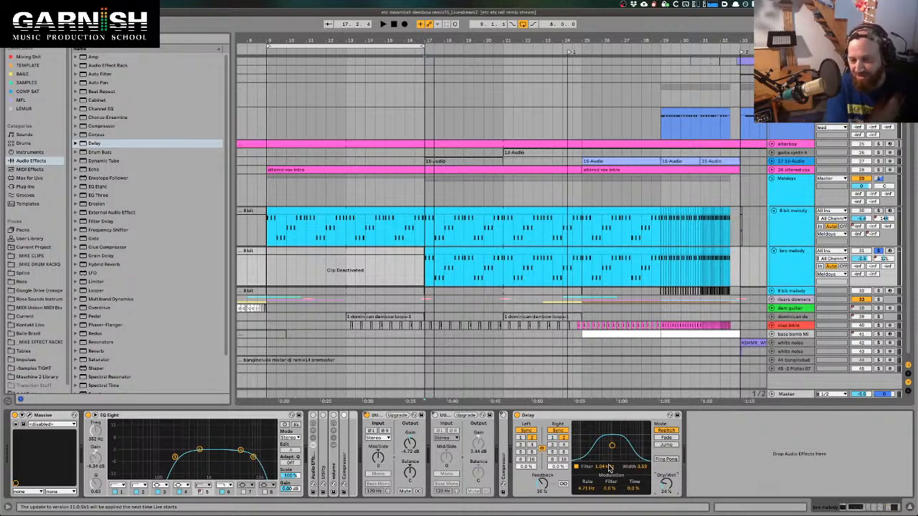
key(space)
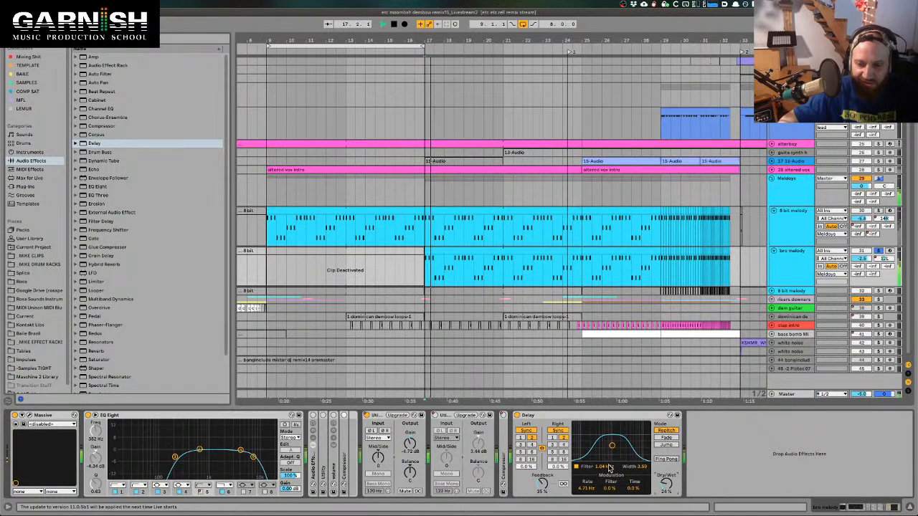
key(space)
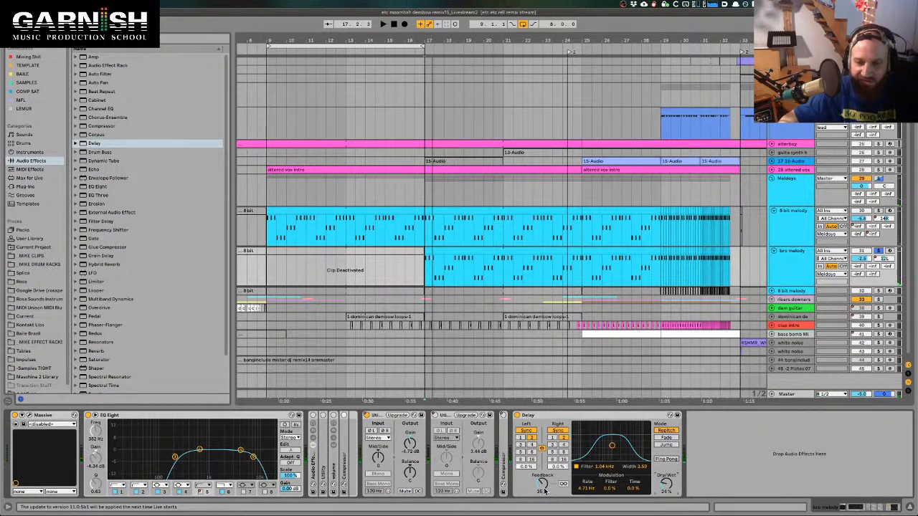
drag(543, 488, 543, 481)
key(space)
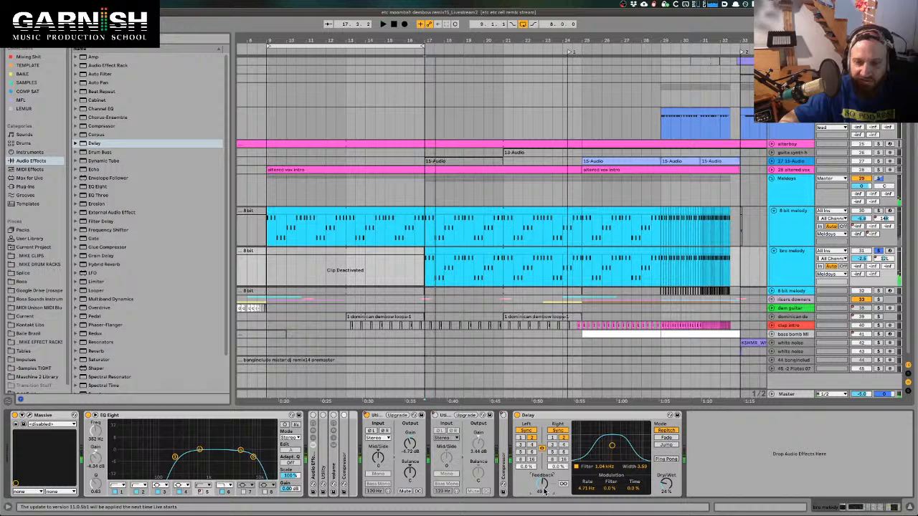
drag(545, 491, 545, 475)
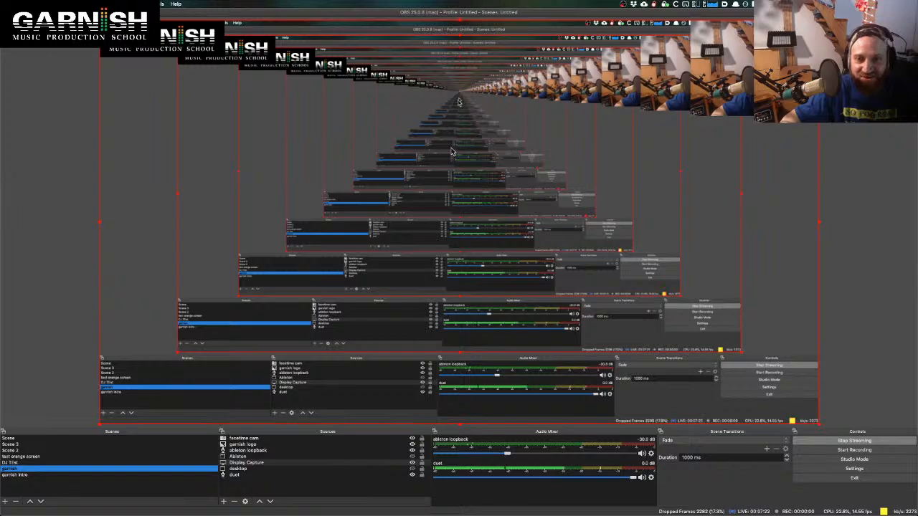
- Check the OBS streaming window and switch back to the Ableton Live set
key(ctrl+Up)
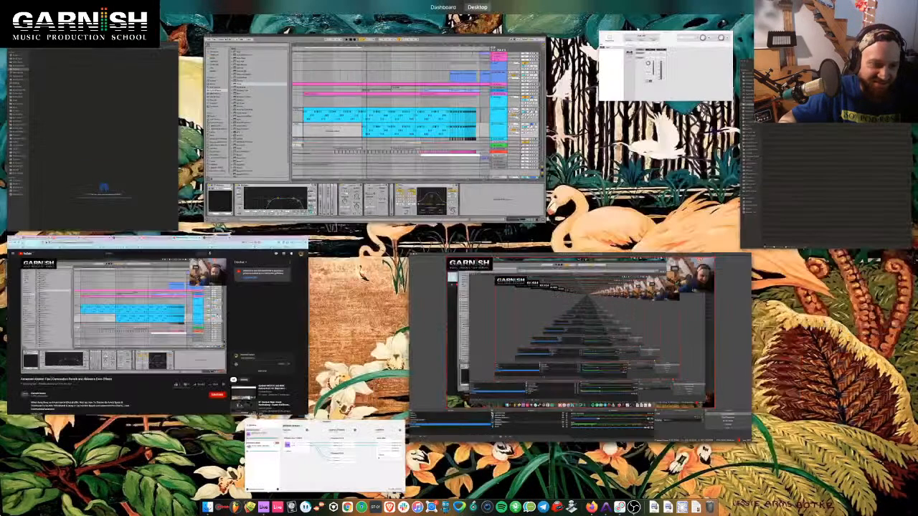
click(470, 321)
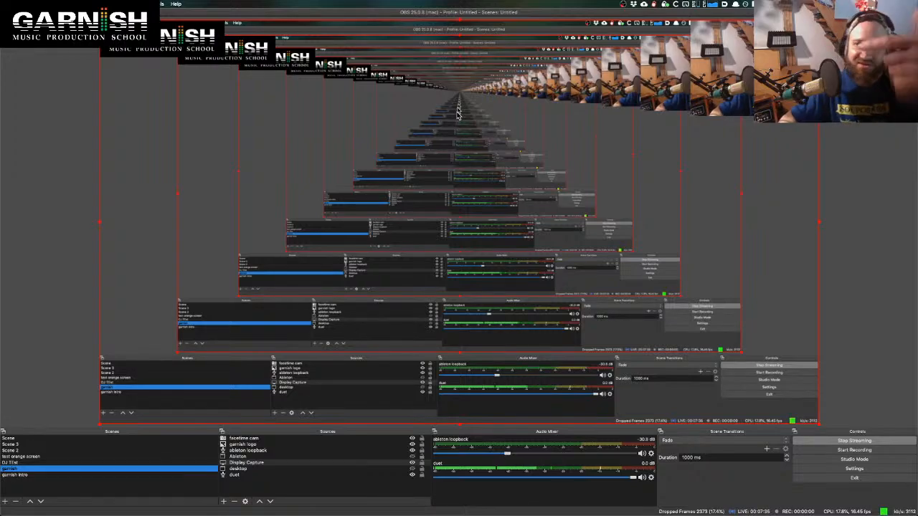
key(ctrl+Up)
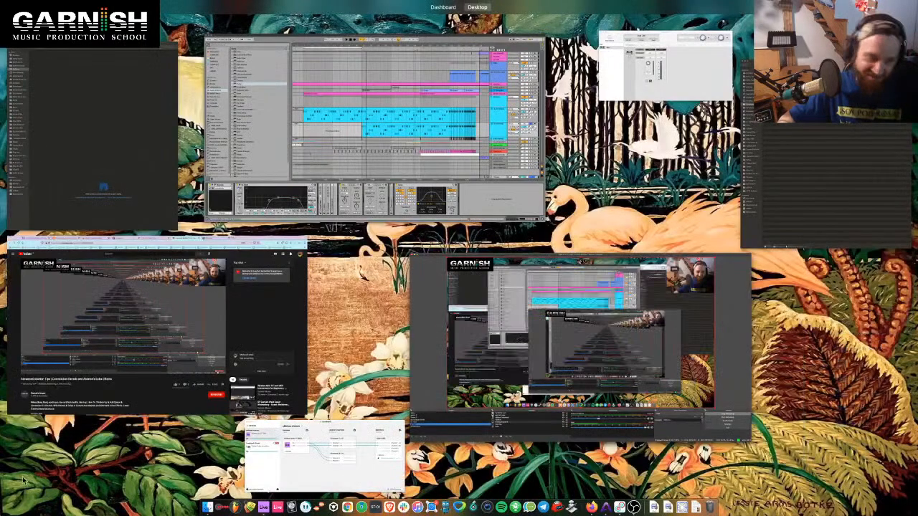
click(291, 161)
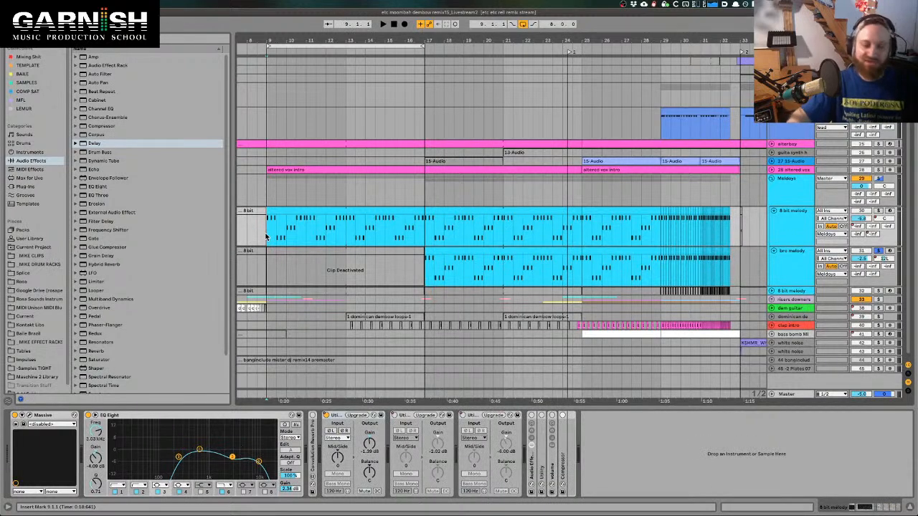
- Show the bro melody track's device chain and set the Delay's feedback to 25 %
click(796, 251)
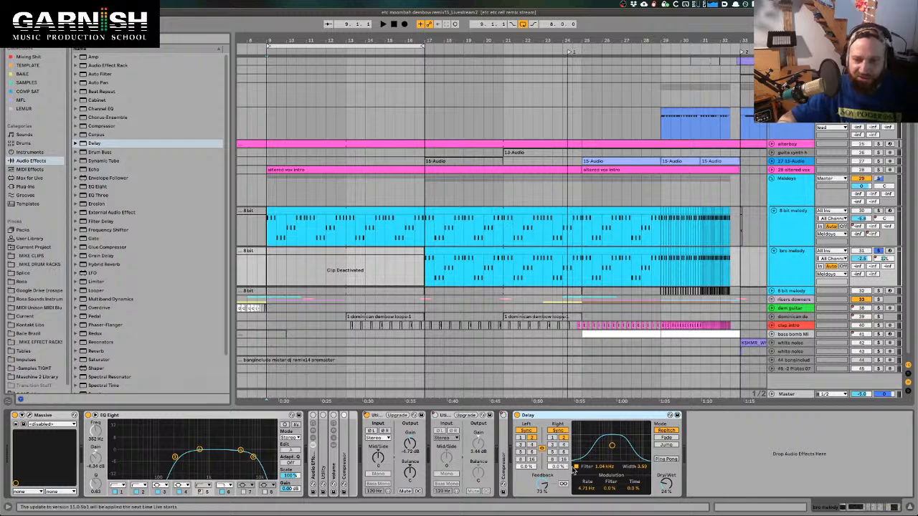
click(543, 486)
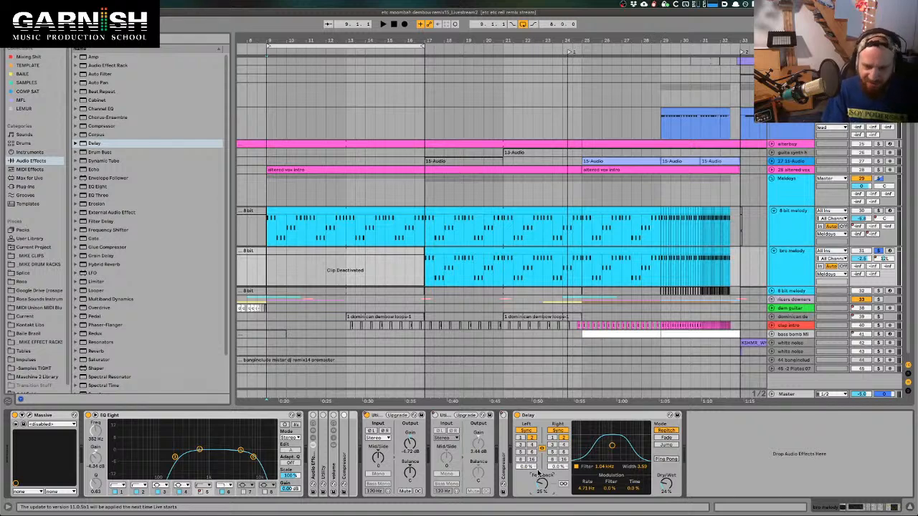
- Inspect the FX2 reverb settings of the bro melody's Massive synth and close the plug-in window
click(27, 424)
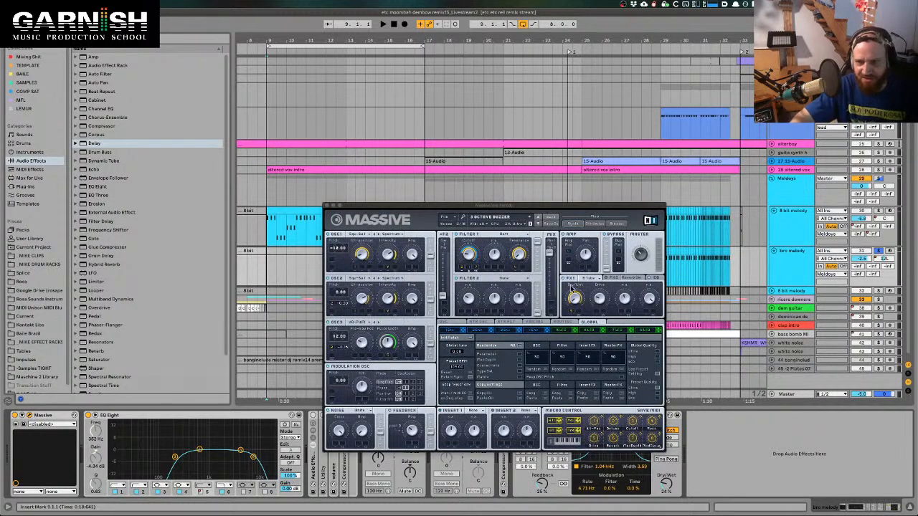
click(626, 278)
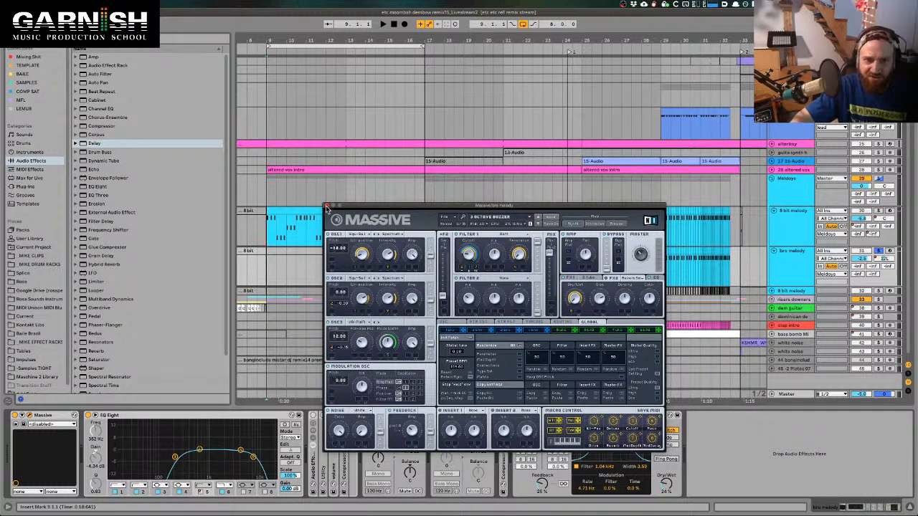
click(326, 207)
- Place the insert marker at bar 17 on the bro melody track and audition it with the Delay
click(424, 279)
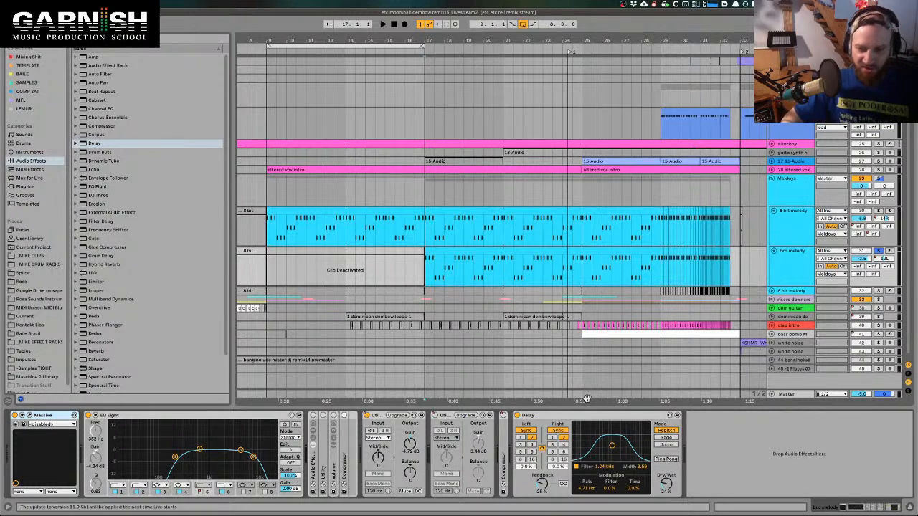
click(569, 418)
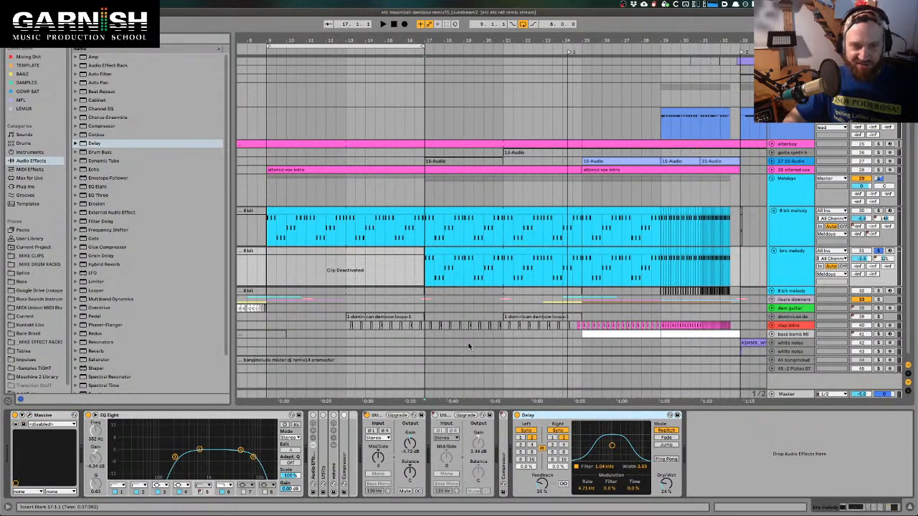
key(space)
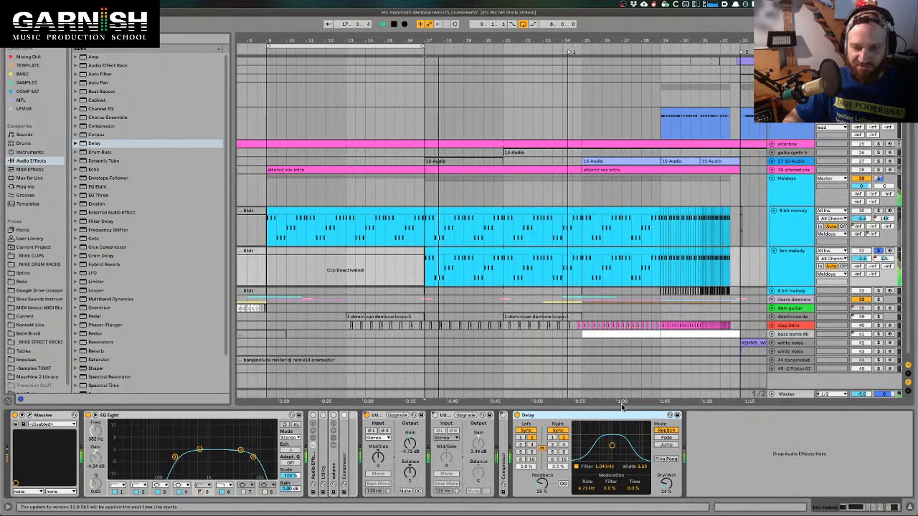
key(space)
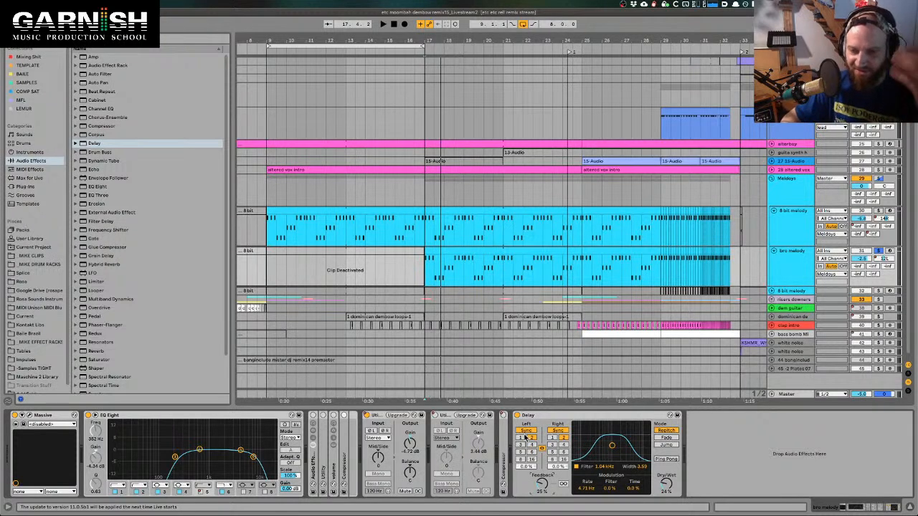
- Compare the Delay's linked synced times by trying 1 and 4, returning each time to 2
click(524, 437)
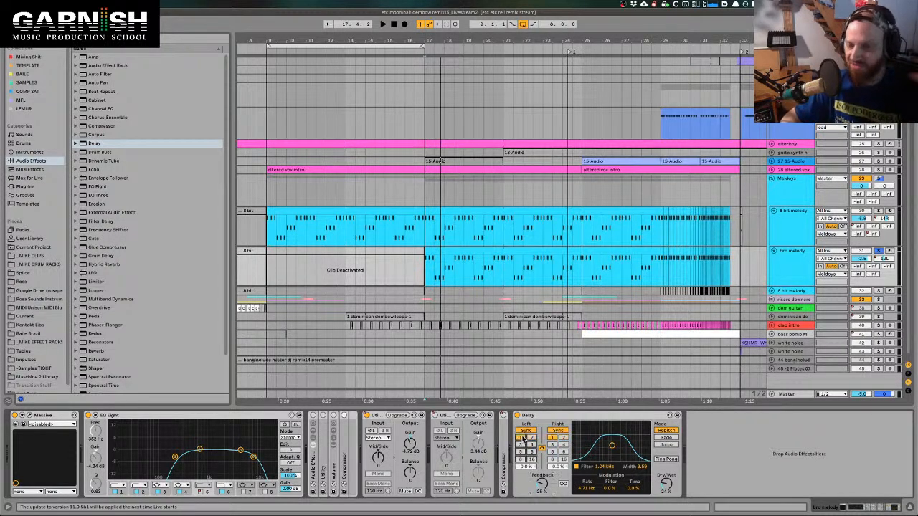
click(532, 438)
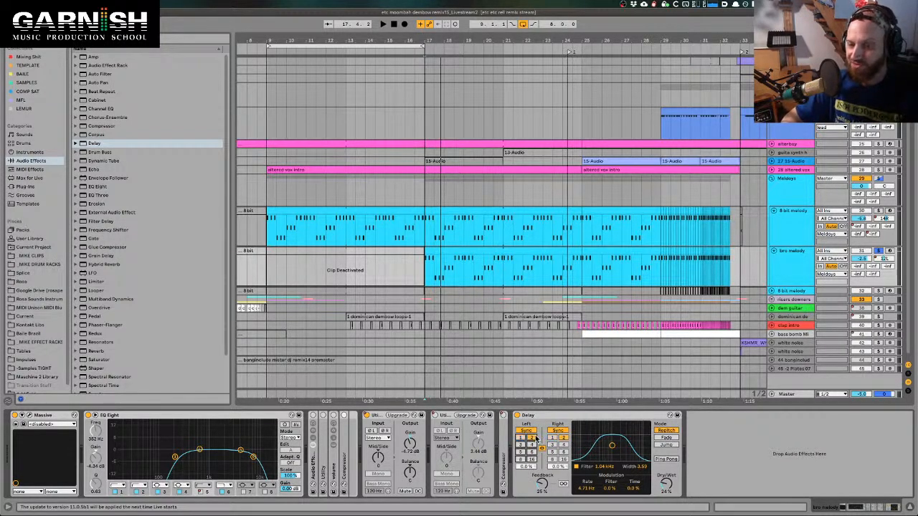
click(523, 439)
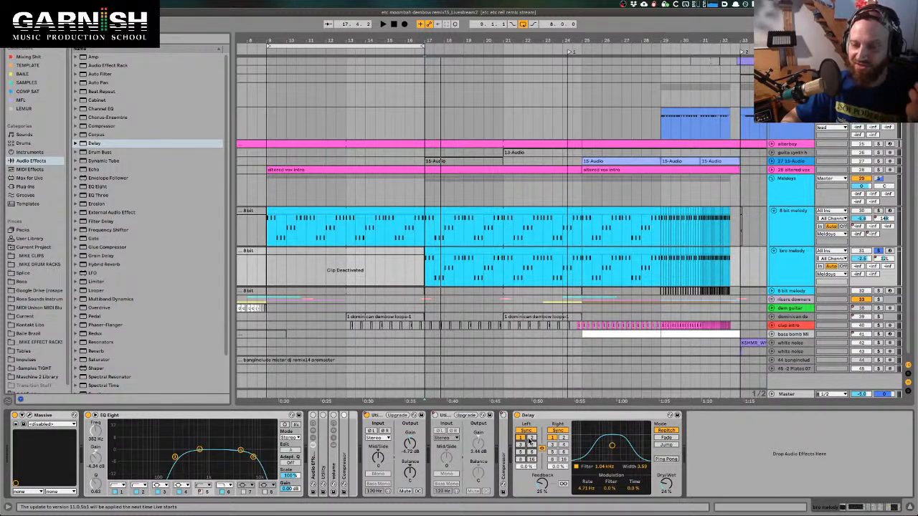
click(531, 438)
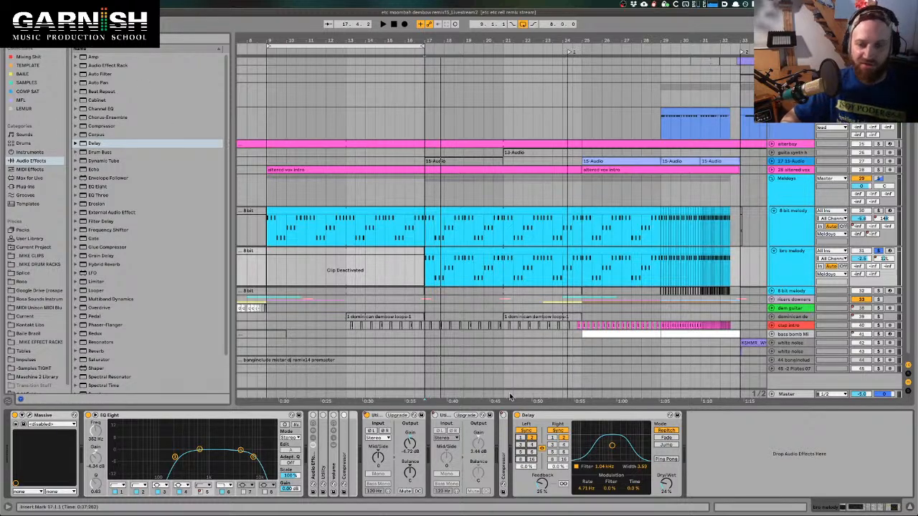
click(532, 446)
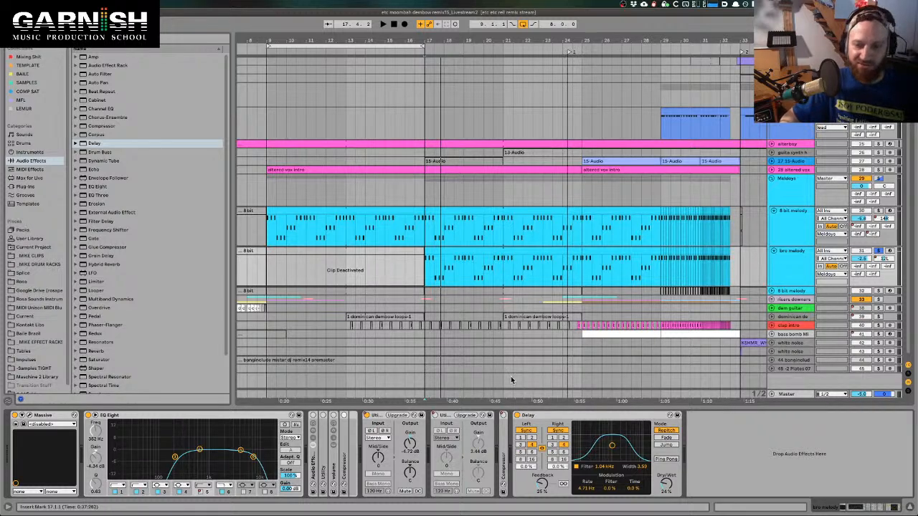
click(532, 438)
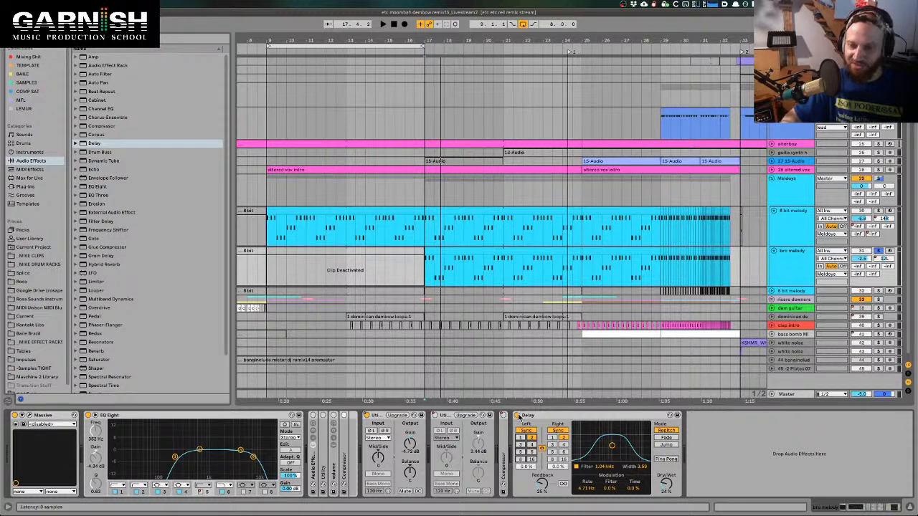
- Play the bro melody from bar 17 while lowering the Master's cue volume and raising the Delay's dry/wet to 38 %
key(space)
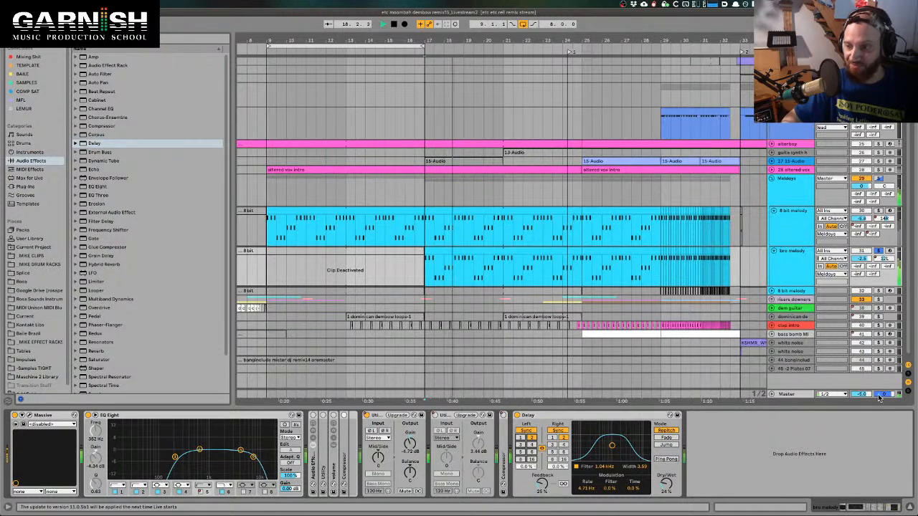
drag(884, 394, 884, 404)
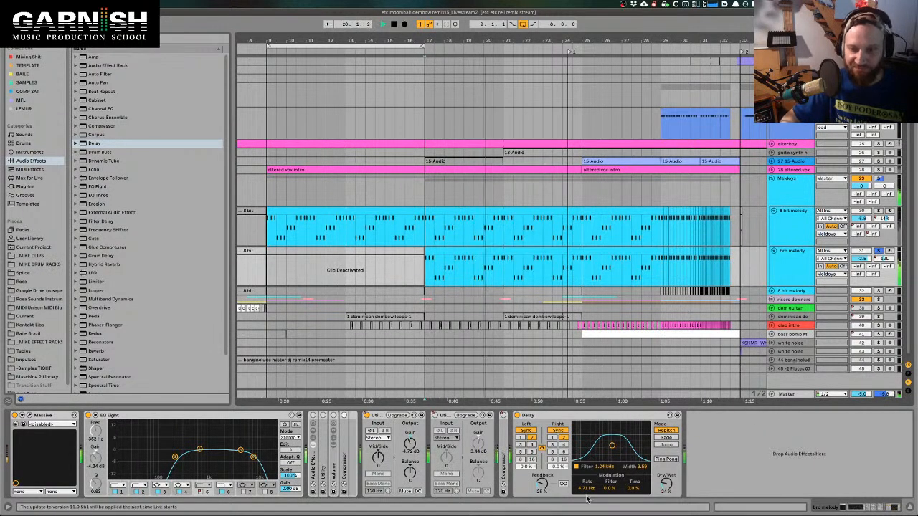
drag(666, 485, 665, 475)
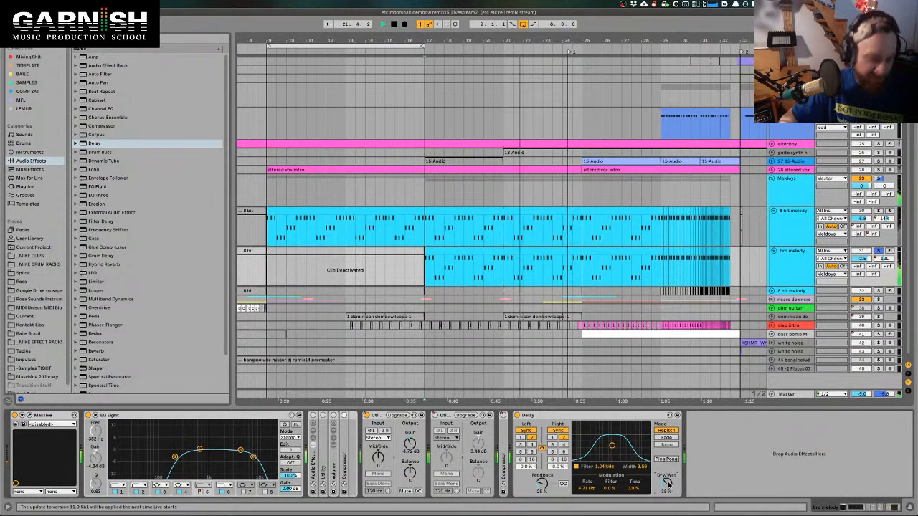
key(space)
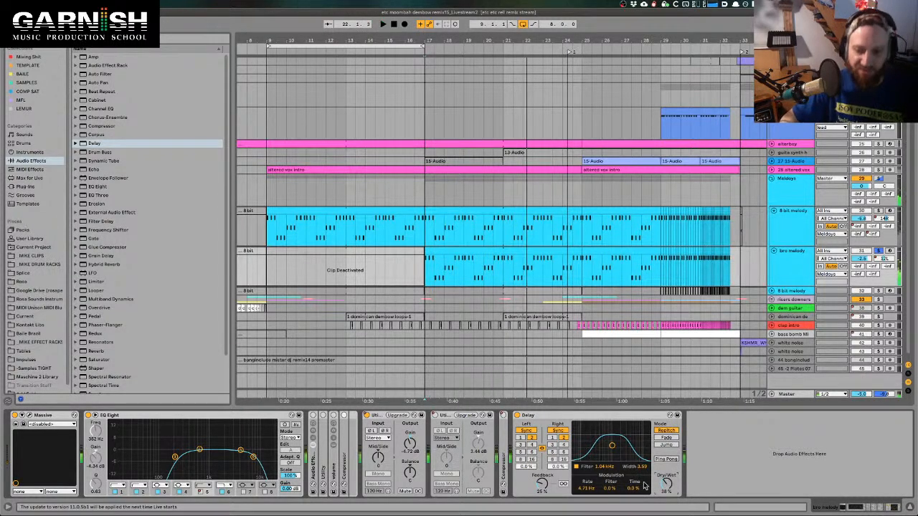
- Set the Delay's linked left and right synced times to 3 and audition the bro melody from bar 17
click(522, 445)
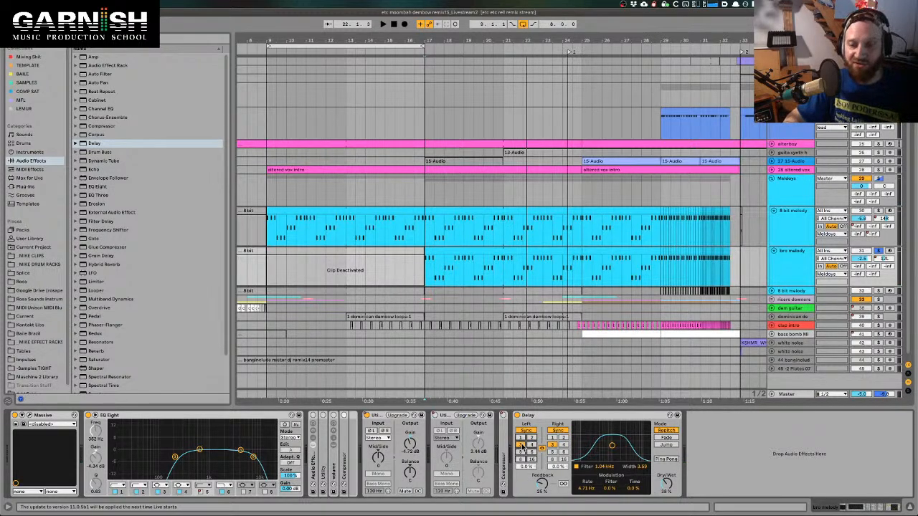
key(space)
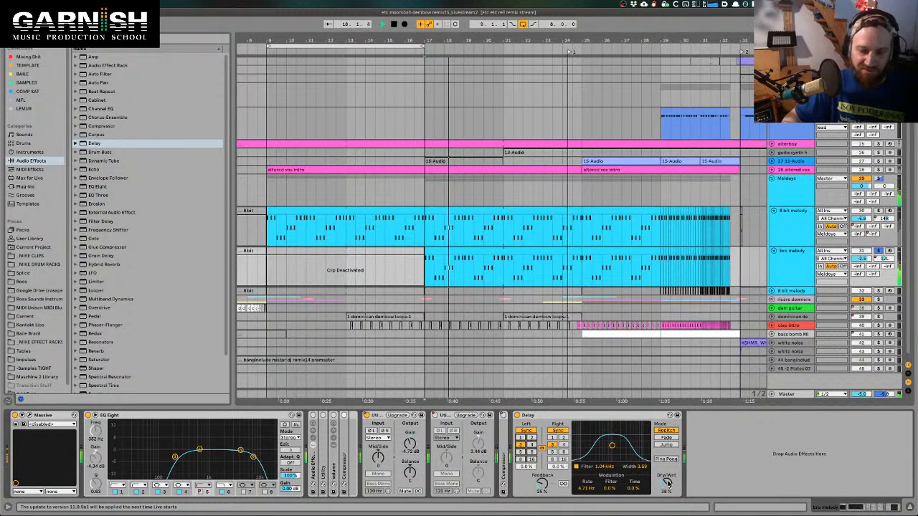
- Unlink the Delay's channels, set the left synced time to 3 and the right to 2, and audition the bro melody
key(space)
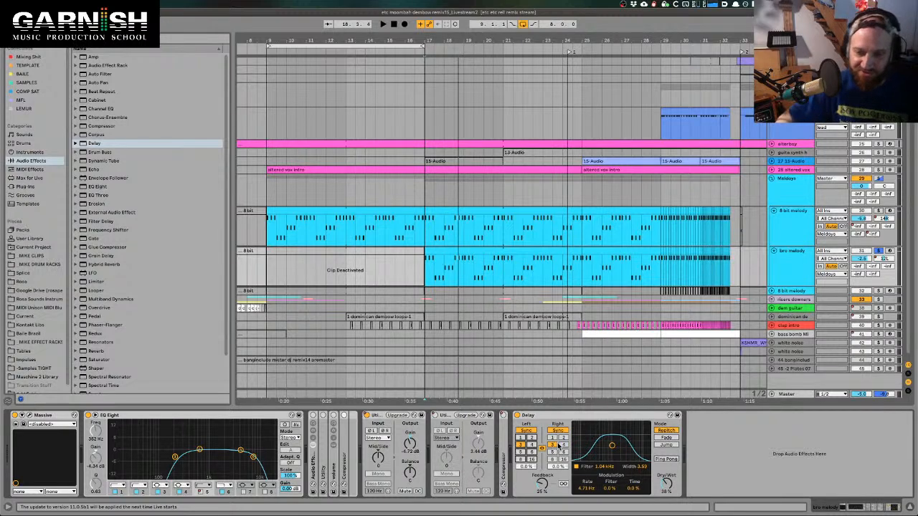
click(532, 447)
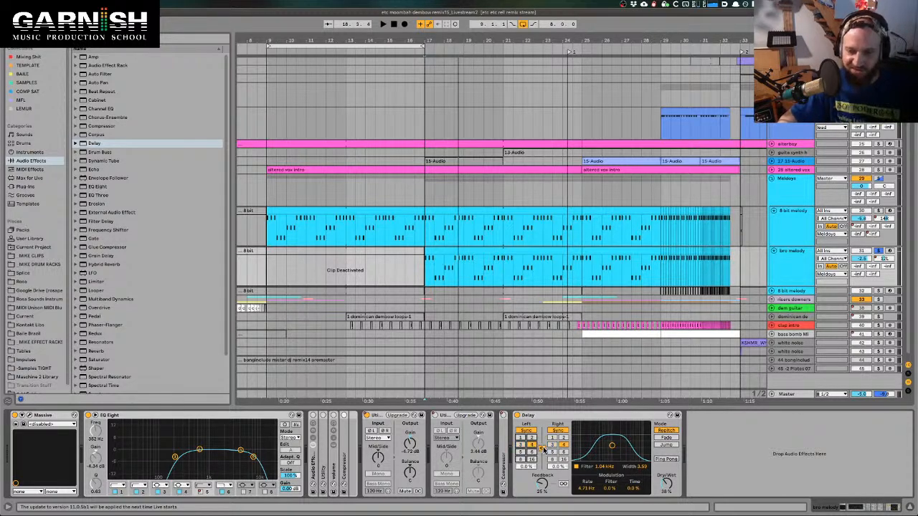
click(552, 438)
click(543, 450)
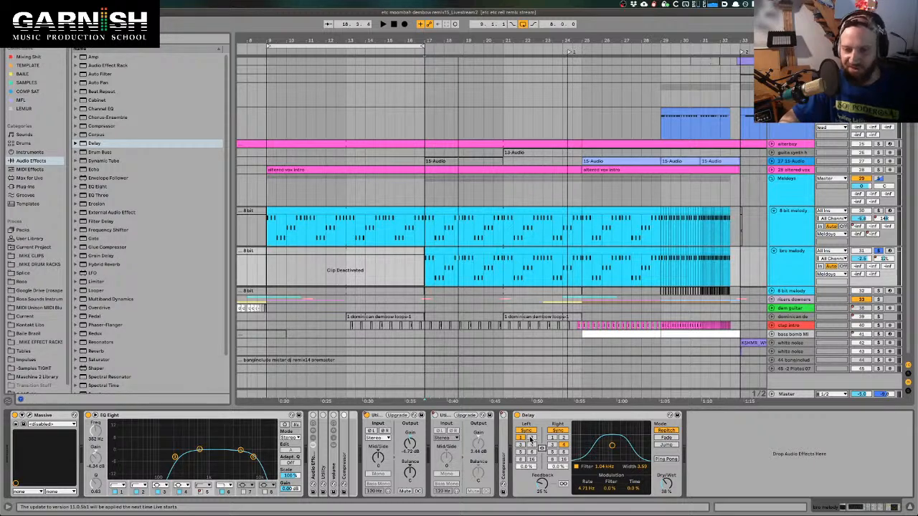
click(521, 446)
click(561, 439)
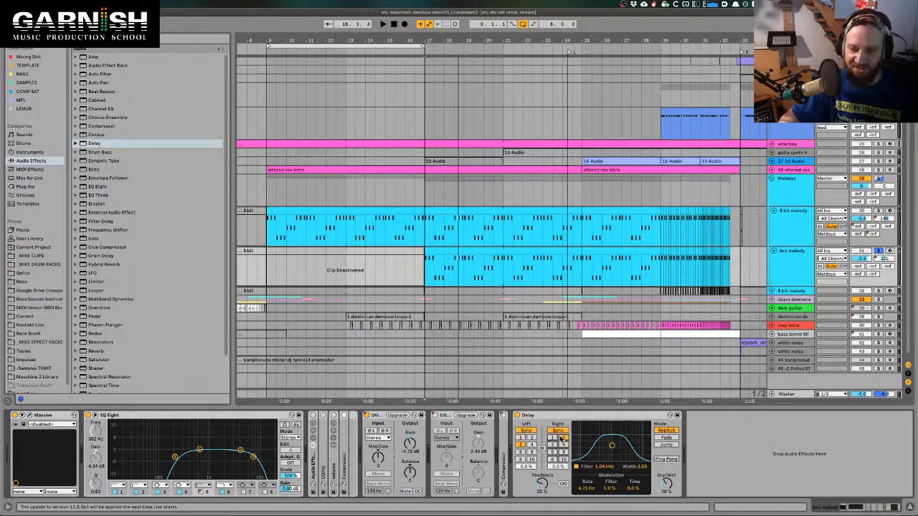
key(space)
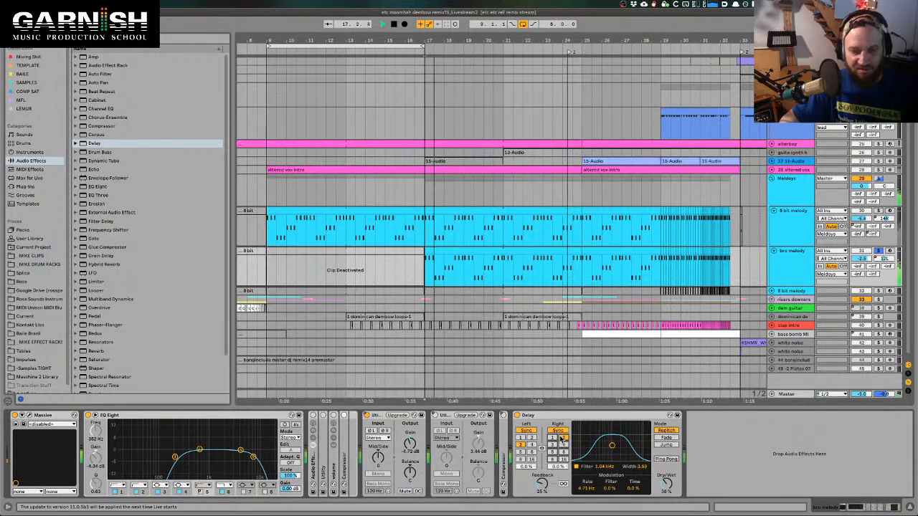
key(space)
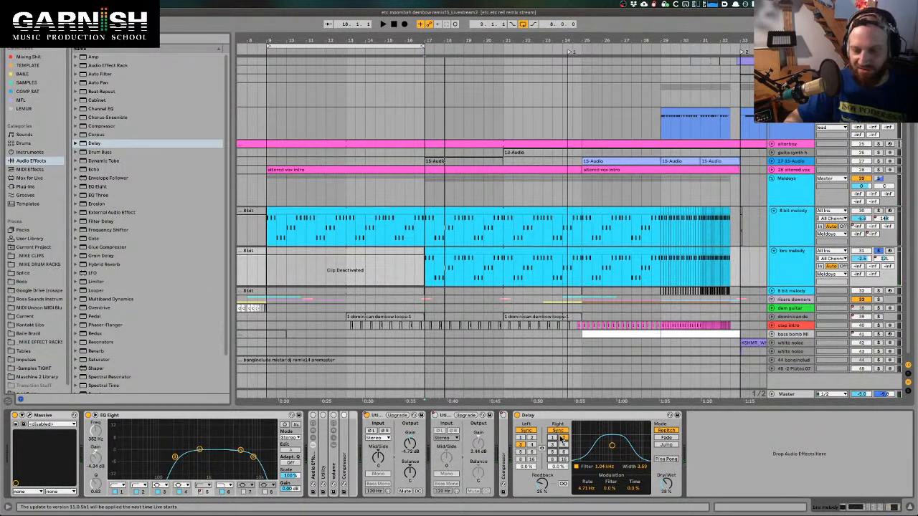
- Relink the Delay's left and right channels and set their synced time to 2
click(542, 449)
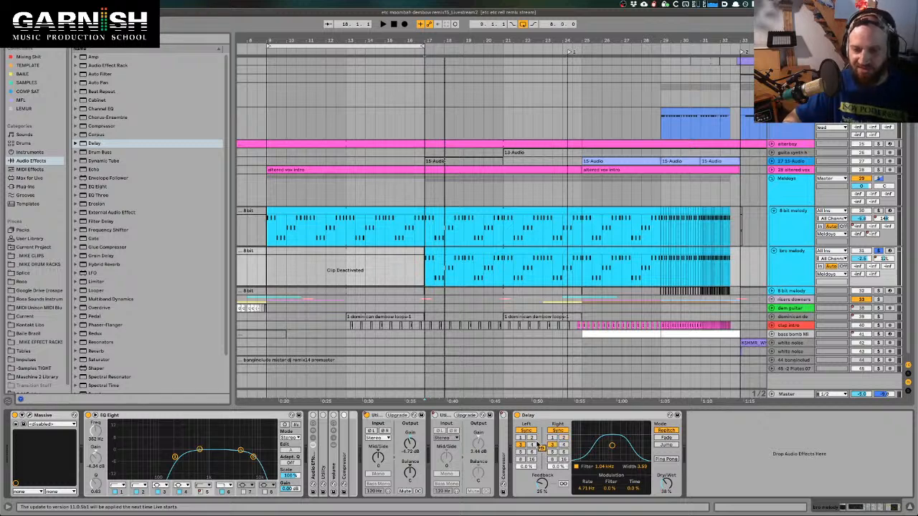
click(532, 439)
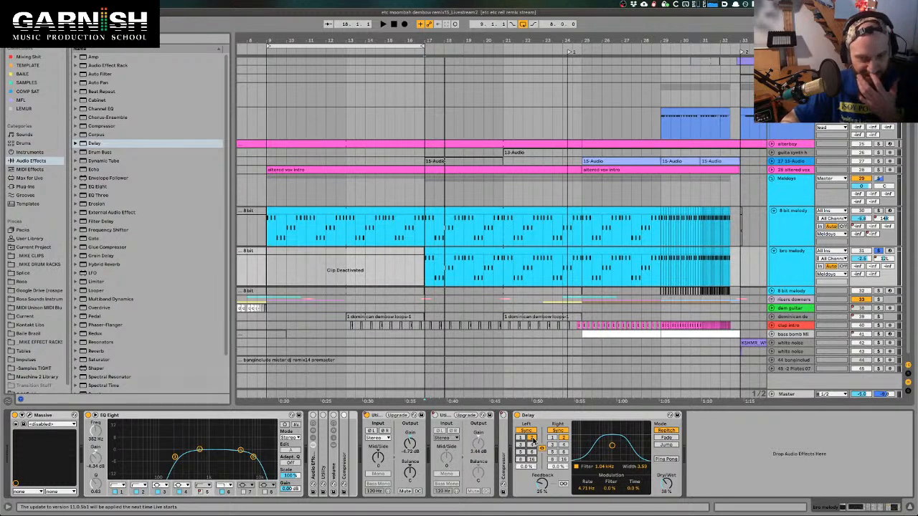
click(603, 414)
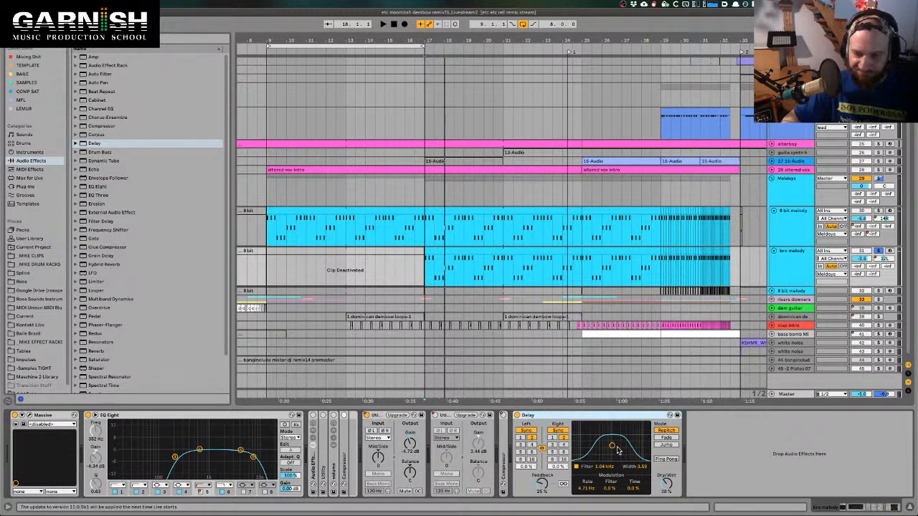
- Try different Delay filter shapes, ending with a narrower band at about 5.39 kHz and a width of 2.07
drag(612, 445, 617, 440)
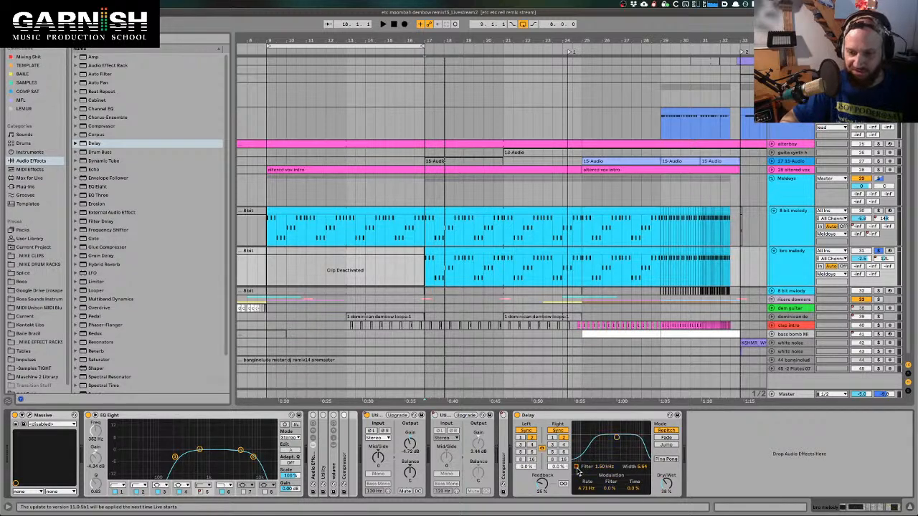
drag(616, 439, 621, 441)
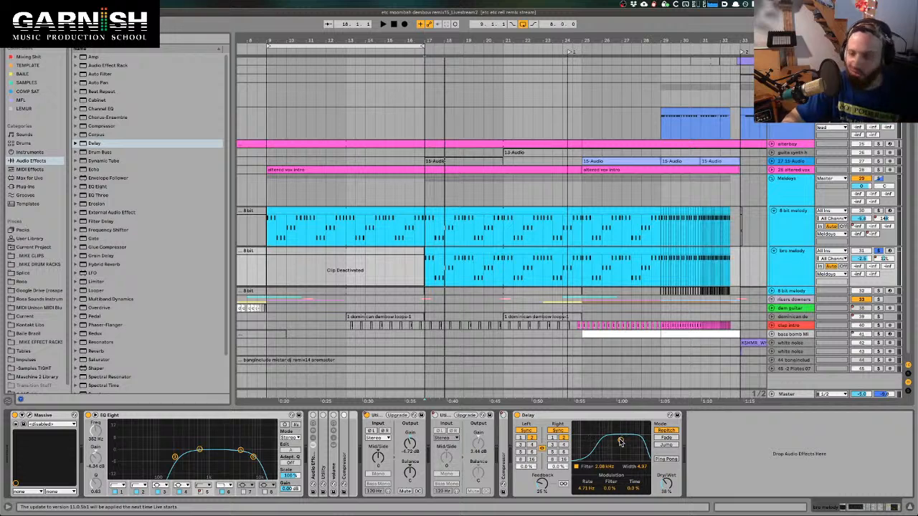
drag(621, 441, 619, 445)
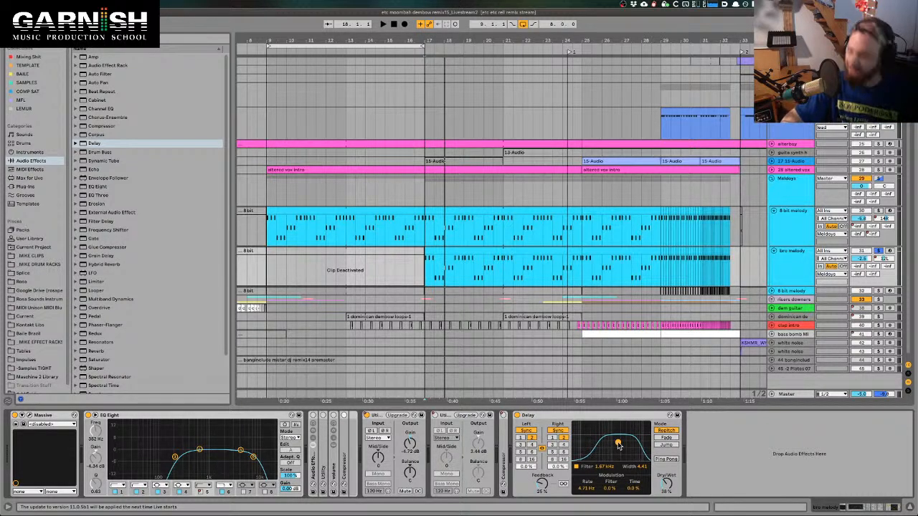
mouse_move(618, 444)
mouse_down()
mouse_move(590, 457)
mouse_move(623, 454)
mouse_up()
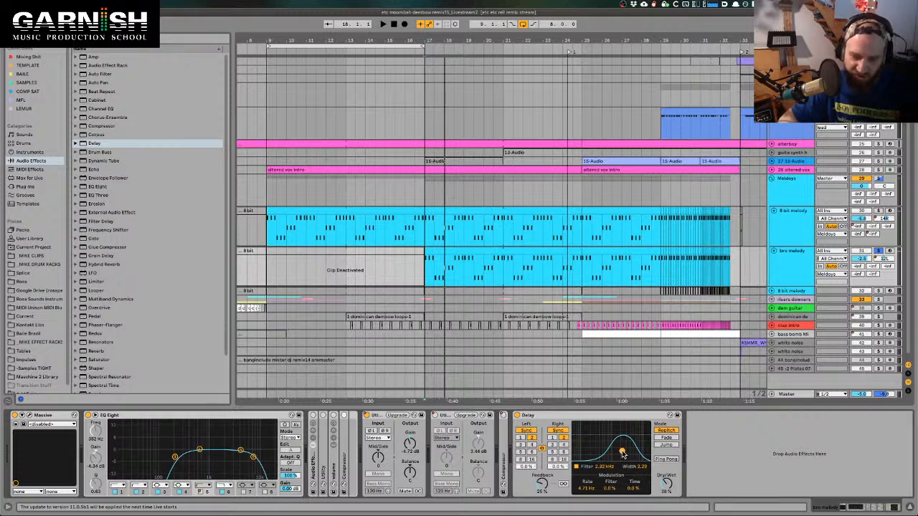
mouse_move(623, 454)
mouse_down()
mouse_move(631, 447)
mouse_move(633, 454)
mouse_up()
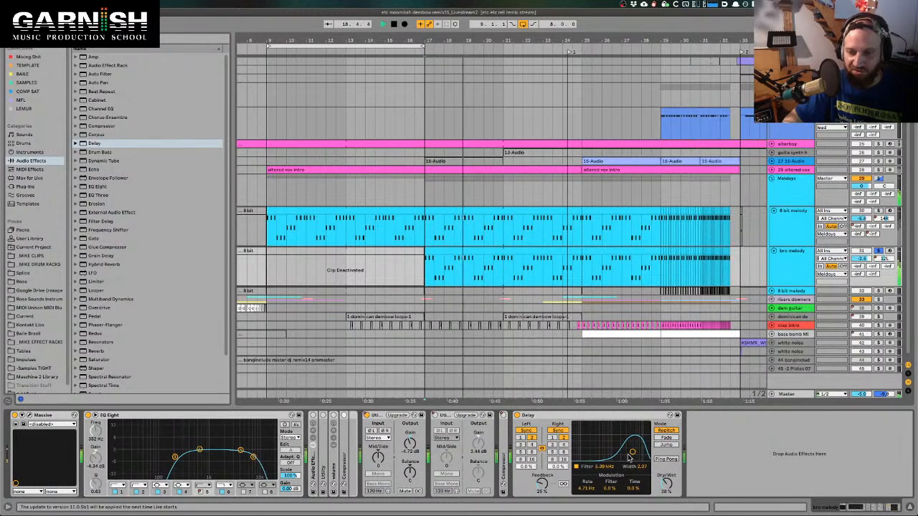
- Audition the bro melody with the Delay's filter lowered to about 387 Hz, width 2.62, and with a narrower, slightly higher band
drag(632, 452, 599, 451)
key(space)
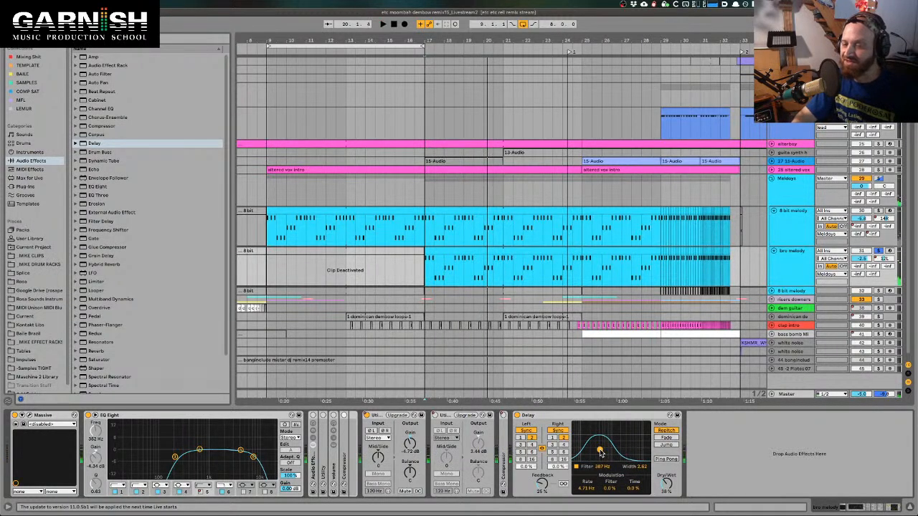
key(space)
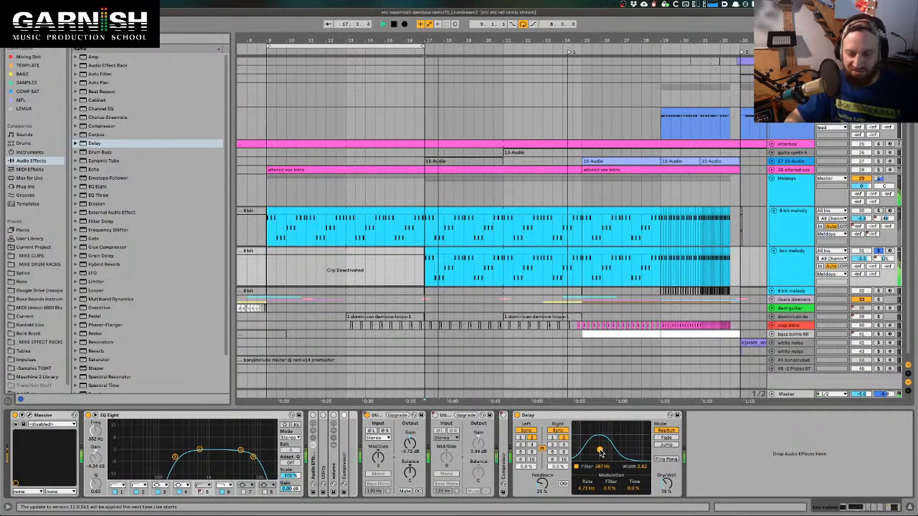
drag(600, 452, 603, 457)
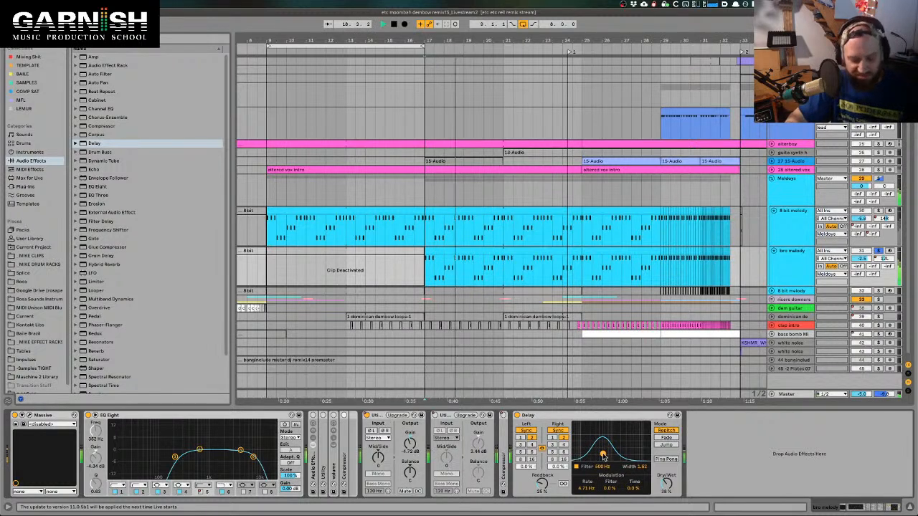
key(space)
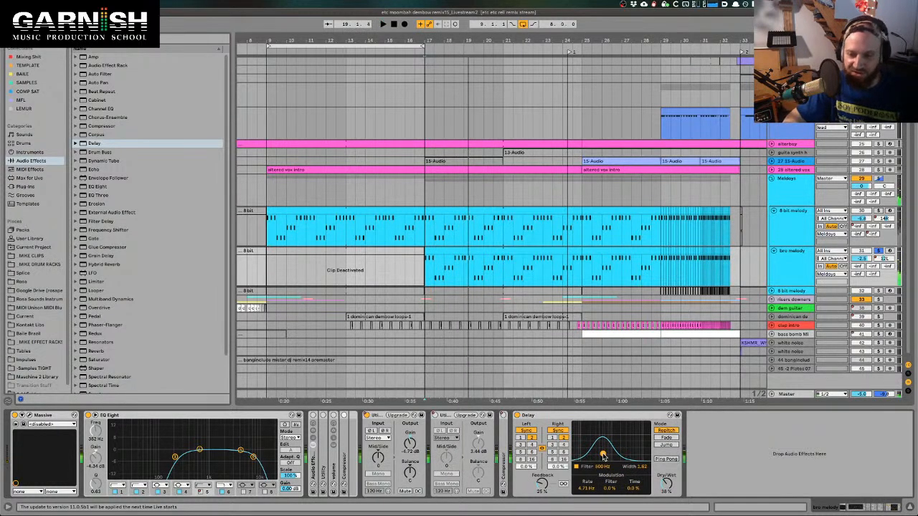
- Set the Delay's filter to about 2.69 kHz with a width of 2.29 and audition the bro melody
drag(603, 456, 624, 454)
key(space)
key(space)
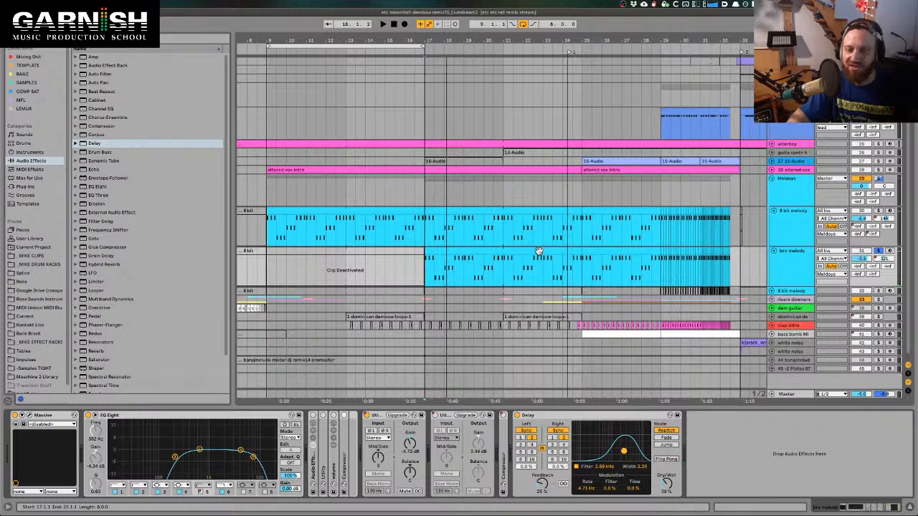
- Turn on the Delay's Ping Pong mode and audition the bro melody from bar 17
click(623, 417)
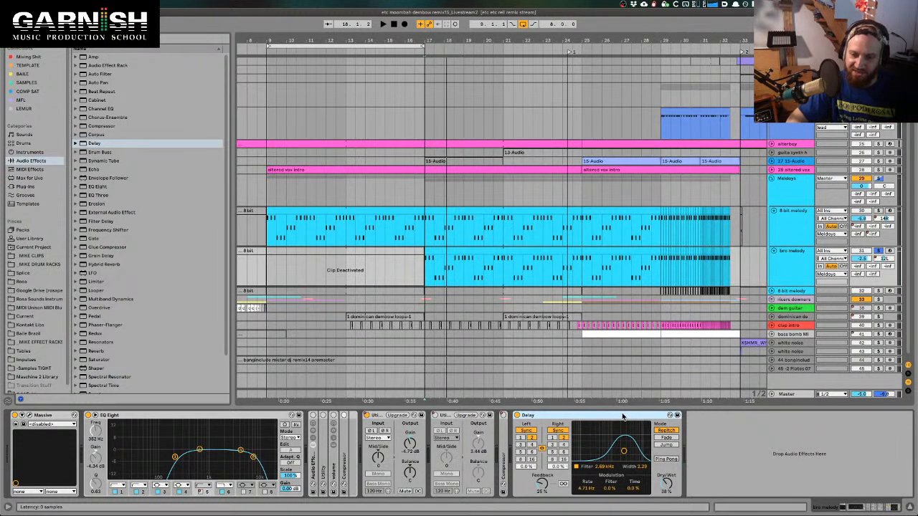
click(655, 459)
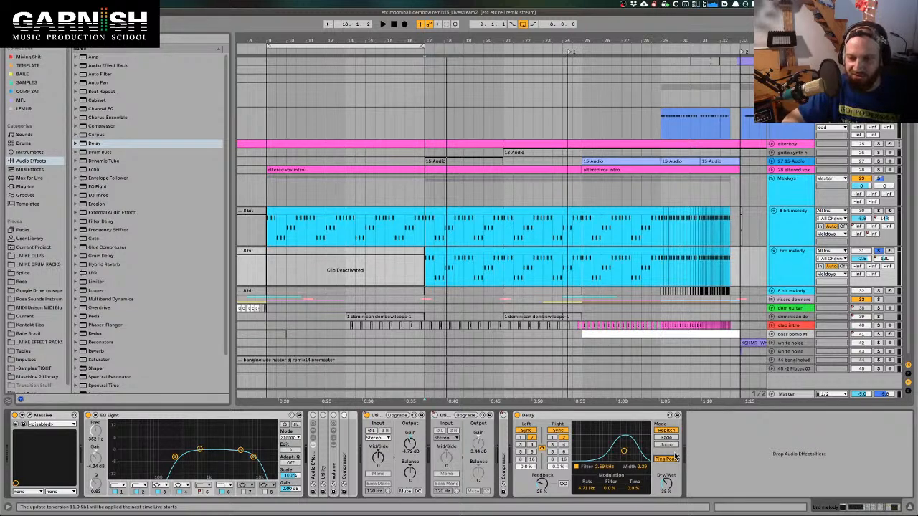
key(space)
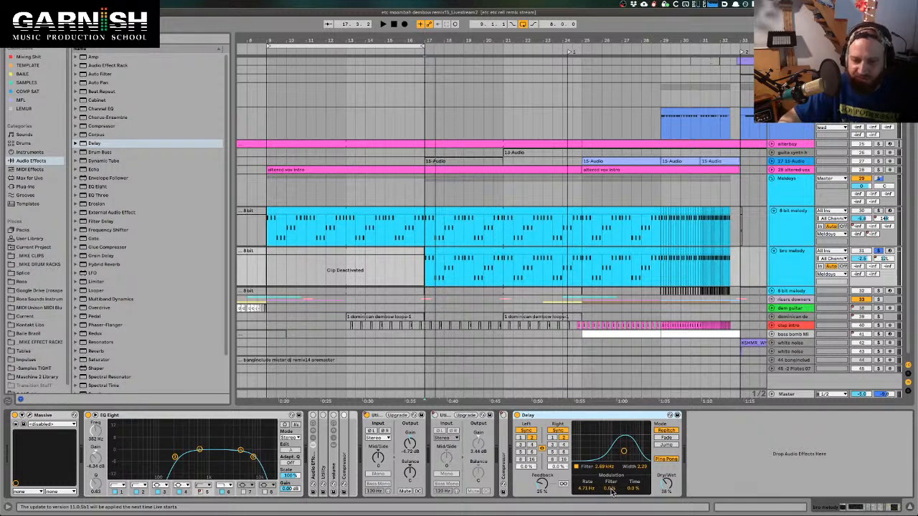
- Set the Delay's modulation rate to 1.00 Hz, its filter to 1.80 kHz with width 2.74, and add filter and time modulation
click(587, 488)
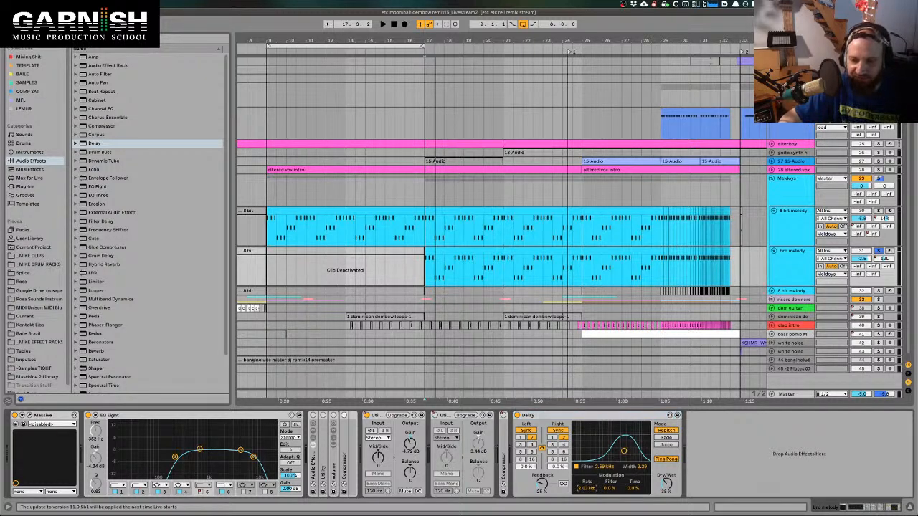
drag(586, 488, 611, 486)
mouse_move(624, 451)
mouse_down()
mouse_move(607, 454)
mouse_move(620, 450)
mouse_up()
drag(610, 490, 634, 484)
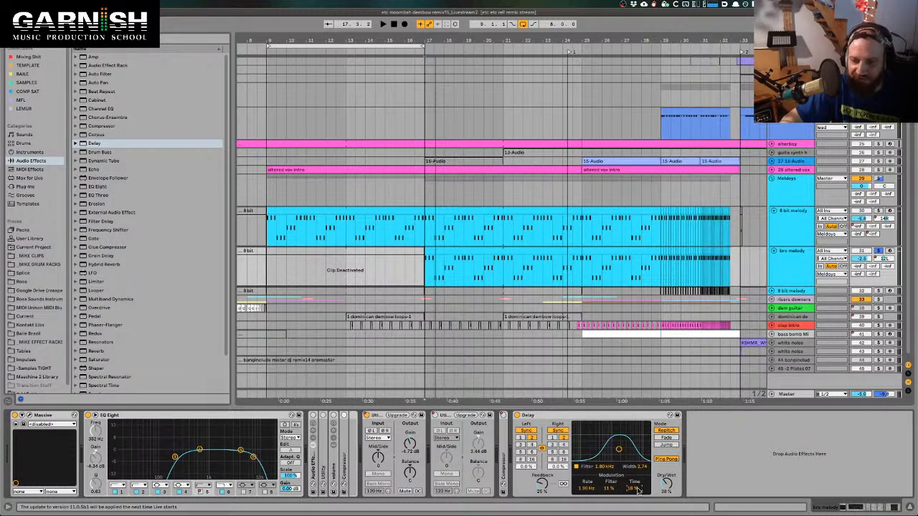
- Audition the bro melody with varied time modulation, and reset the Delay's filter and time modulation to 0.0 %
key(space)
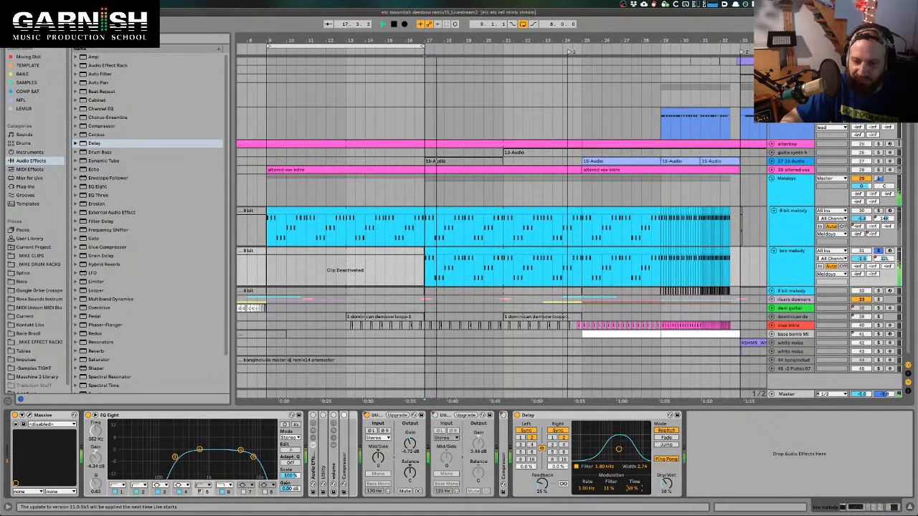
mouse_move(639, 491)
mouse_down()
mouse_move(639, 462)
mouse_move(639, 512)
mouse_move(638, 495)
mouse_up()
key(space)
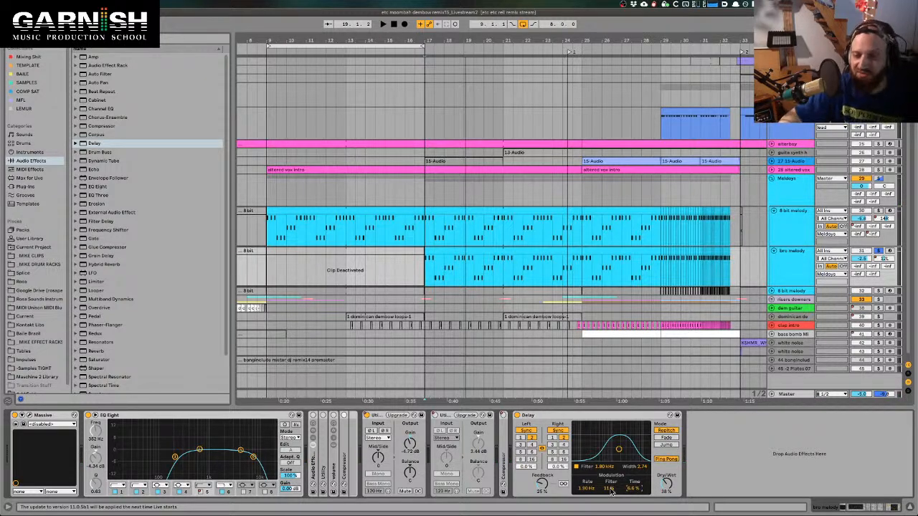
drag(608, 491, 634, 502)
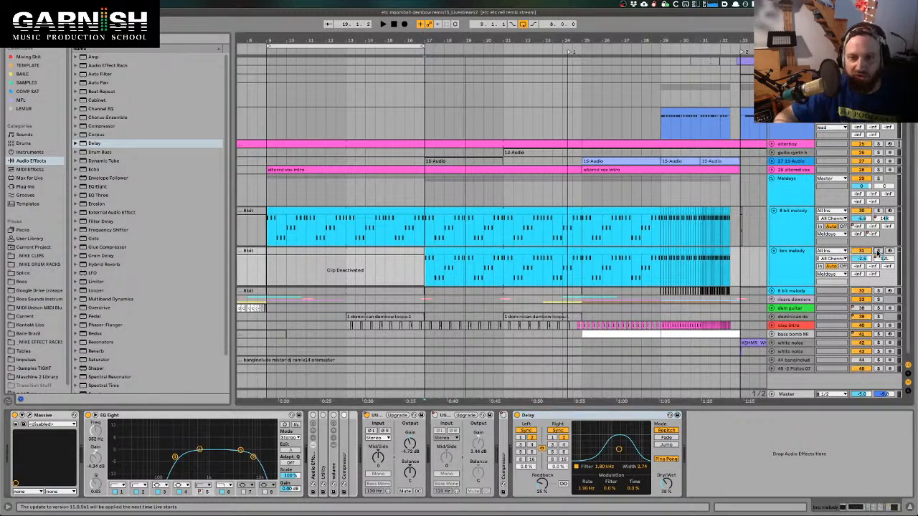
- Switch to the web browser to check the livestream's chat messages, and return to Ableton Live
key(super+Tab)
key(super+Tab)
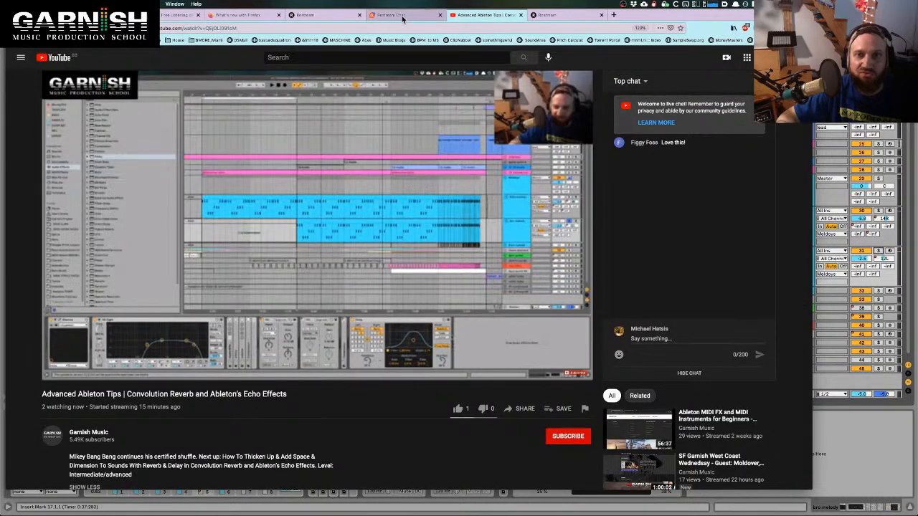
click(402, 15)
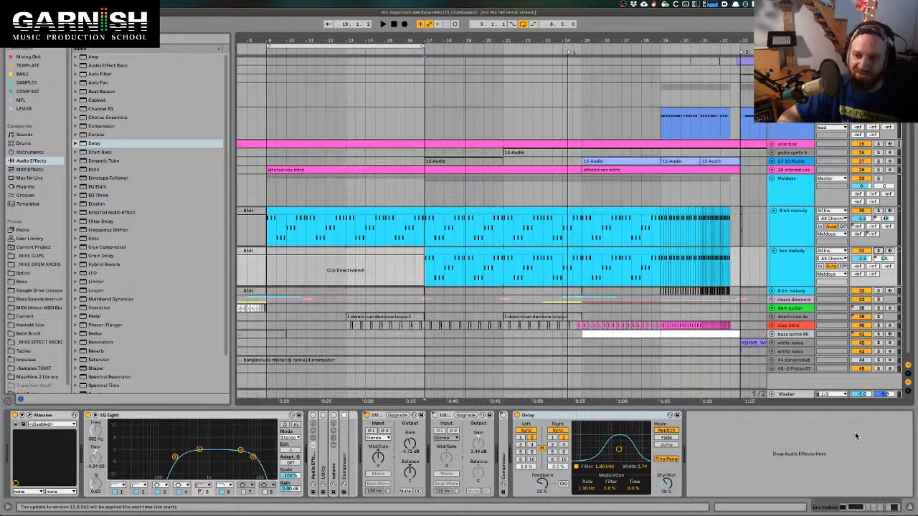
click(855, 432)
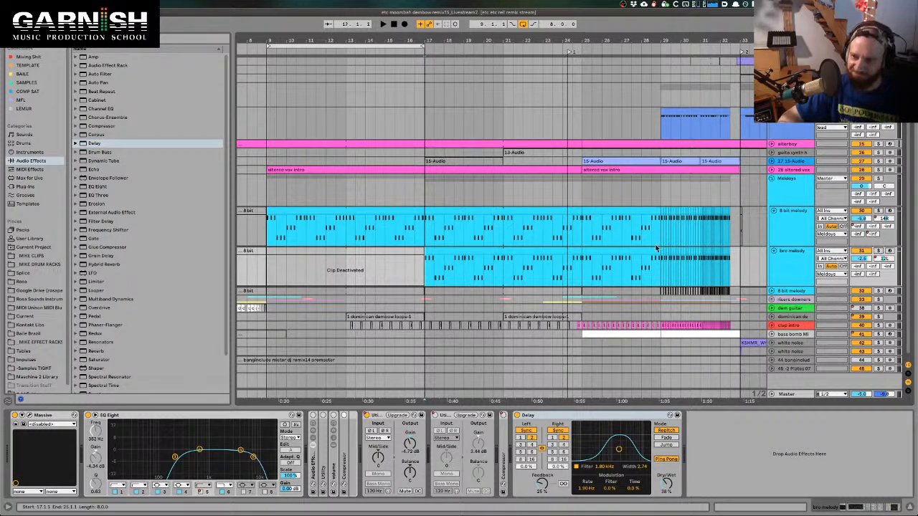
- Inspect the Meldoys group's device chain, reselect the bro melody track and audition the melodies from bar 17
click(786, 187)
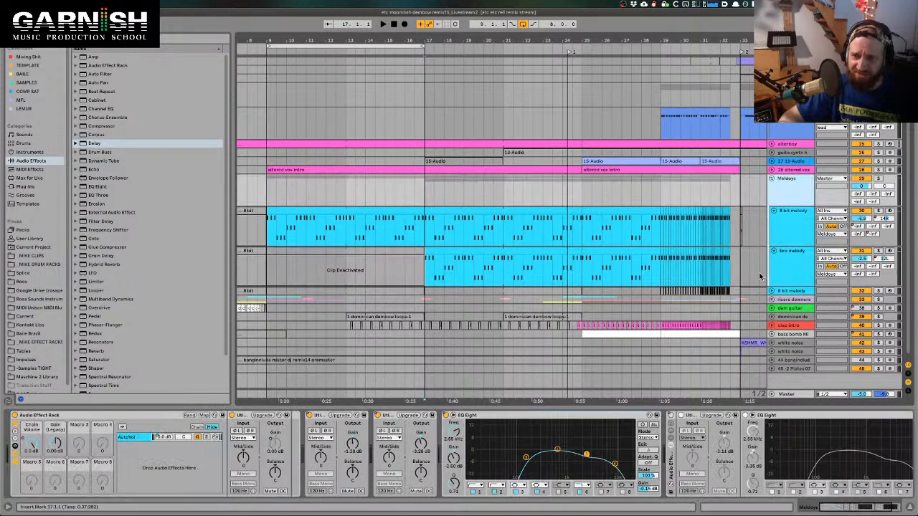
click(794, 260)
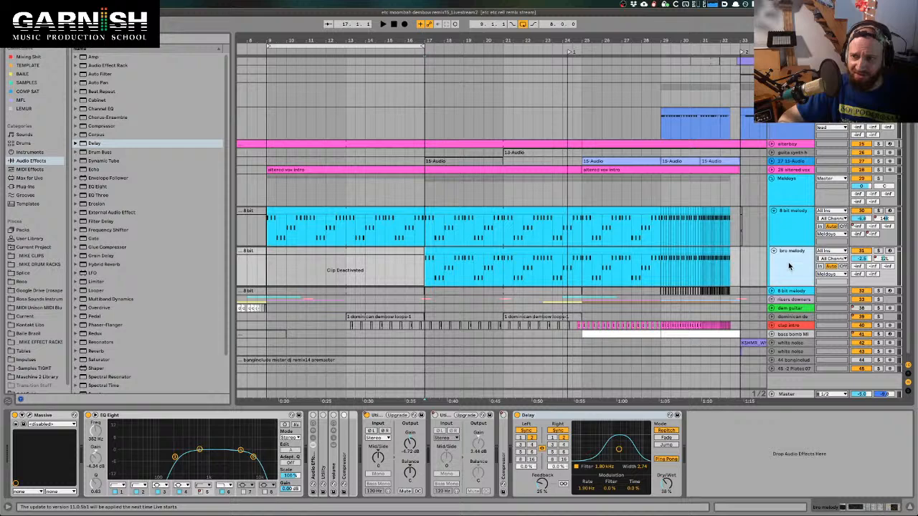
click(879, 178)
key(space)
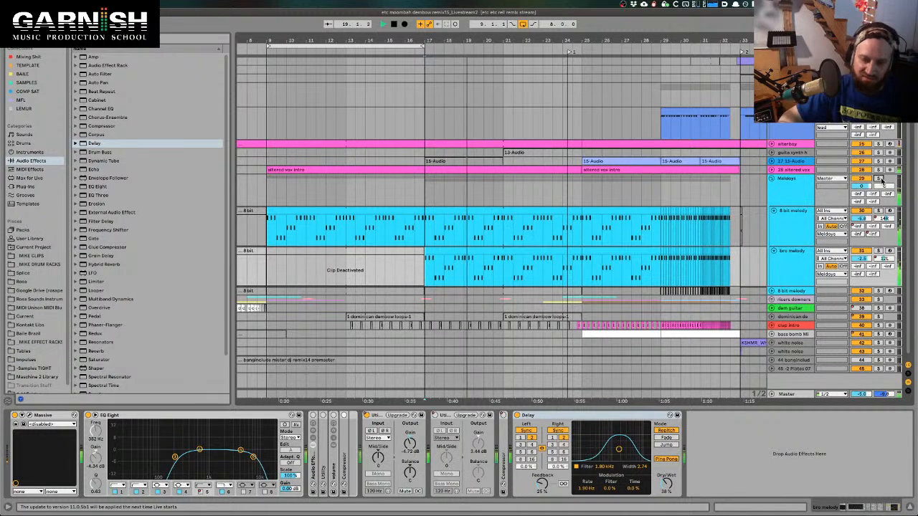
key(space)
- Select the bro melody track's clip spanning bars 17 to 25
click(797, 262)
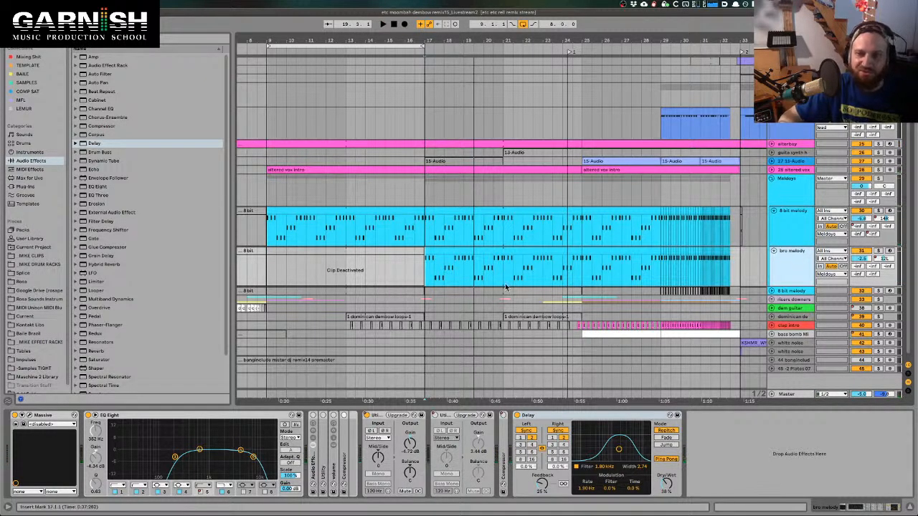
click(439, 251)
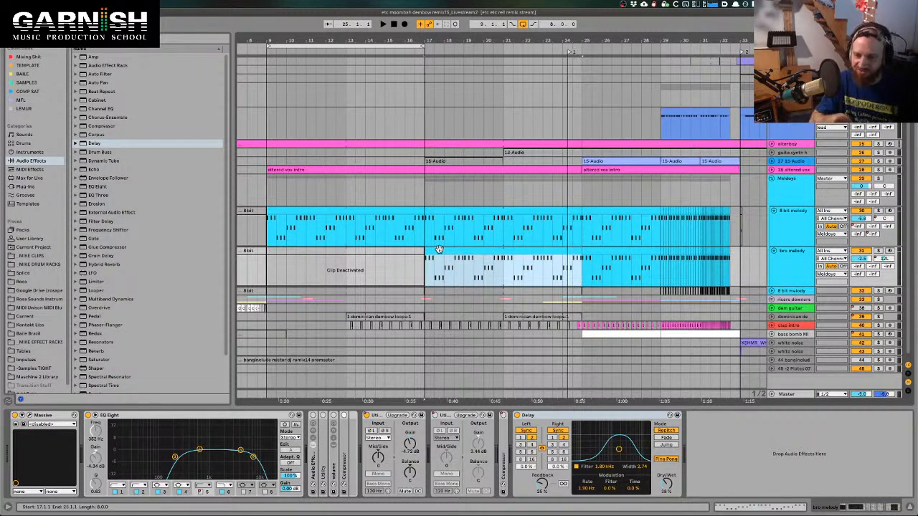
- Solo the Meldoys group, audition it briefly from bar 17, and turn its solo off again
scroll(439, 251, down, 1)
scroll(441, 252, right, 1)
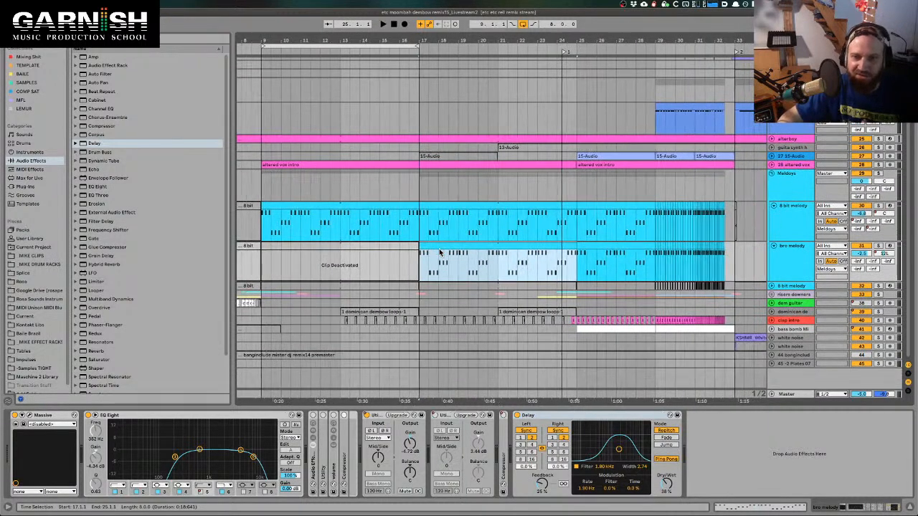
scroll(441, 253, up, 3)
scroll(863, 373, down, 2)
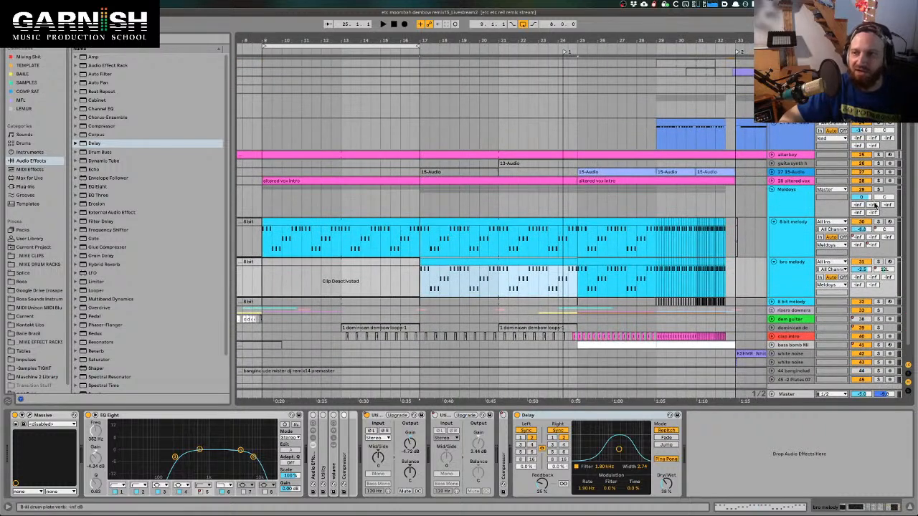
click(879, 190)
key(space)
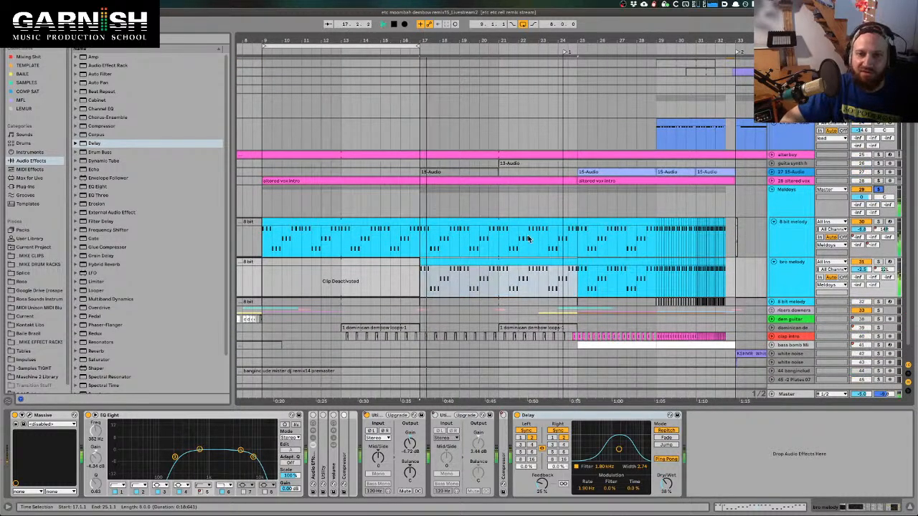
key(space)
click(420, 169)
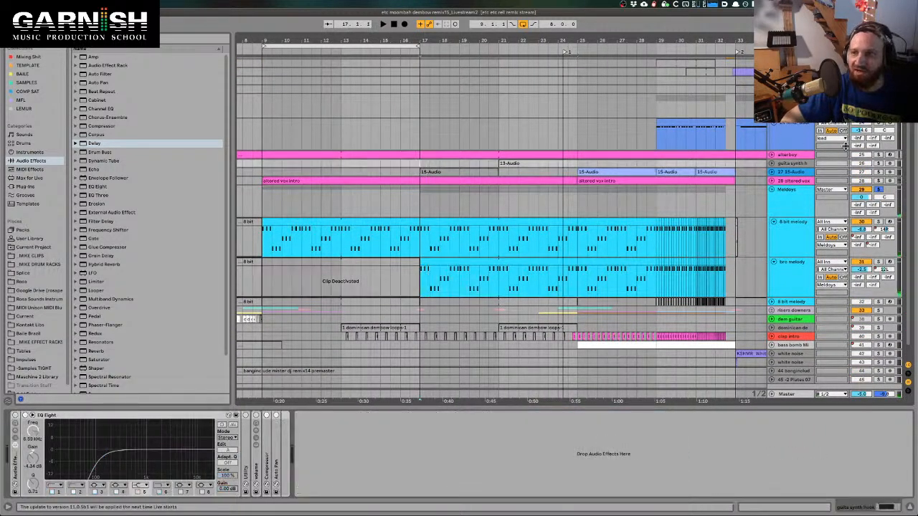
click(879, 190)
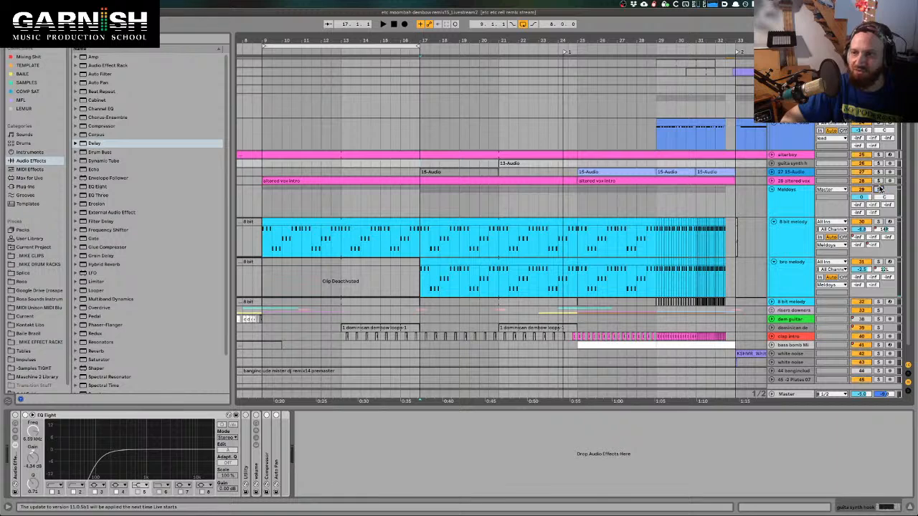
- Check the alterboy track in solo, and solo the altered vox track for playback from bar 17
click(879, 155)
key(space)
click(879, 155)
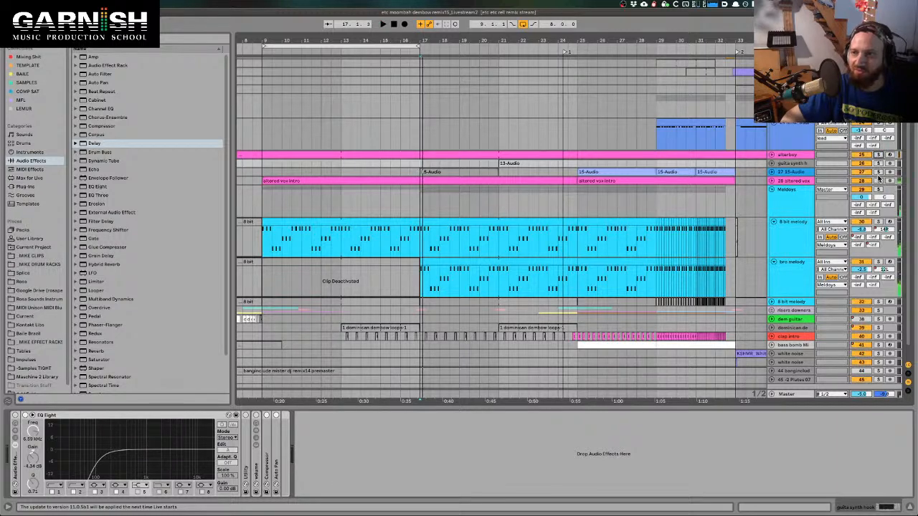
click(879, 180)
key(space)
- Unfold the altered vox track and inspect its device chain while auditioning the vocal, ending with its solo off
click(772, 181)
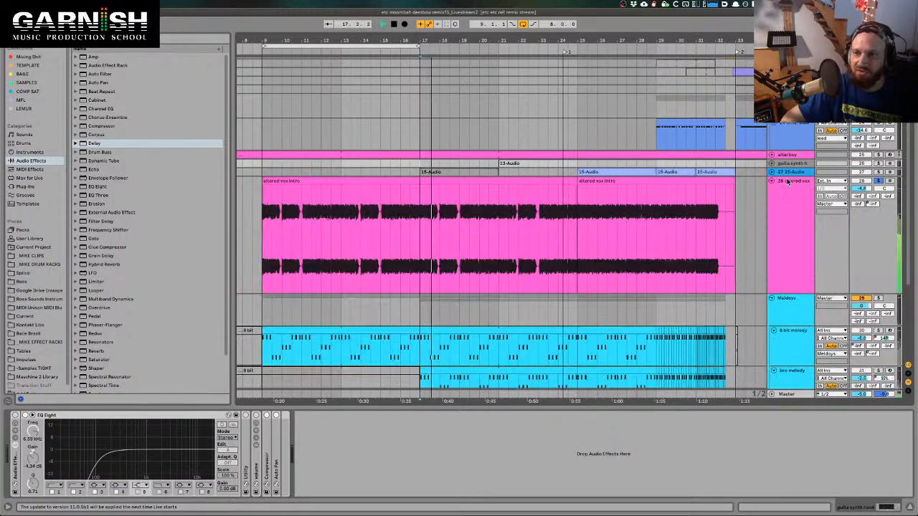
click(787, 181)
key(space)
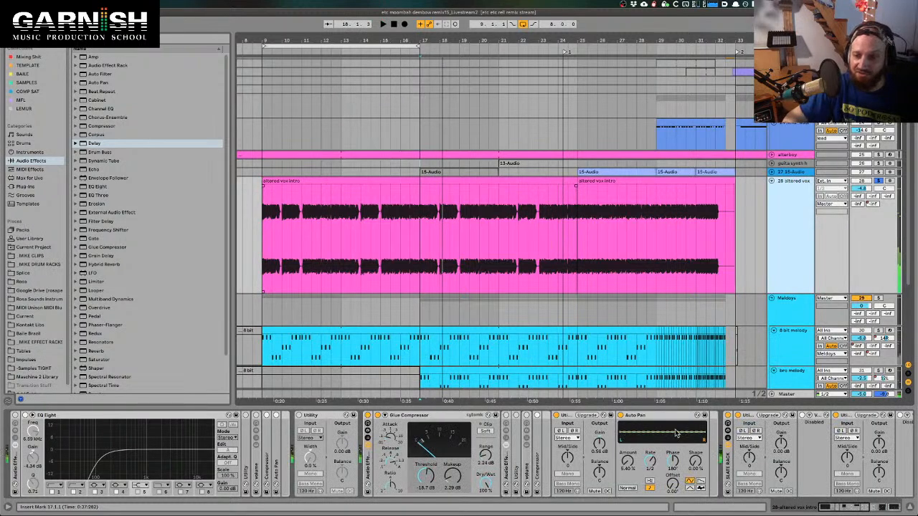
scroll(707, 455, right, 5)
key(space)
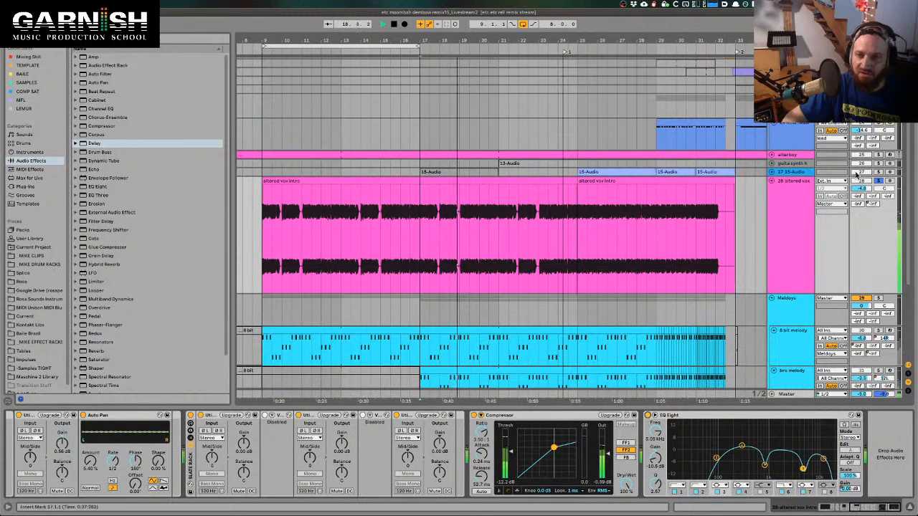
key(space)
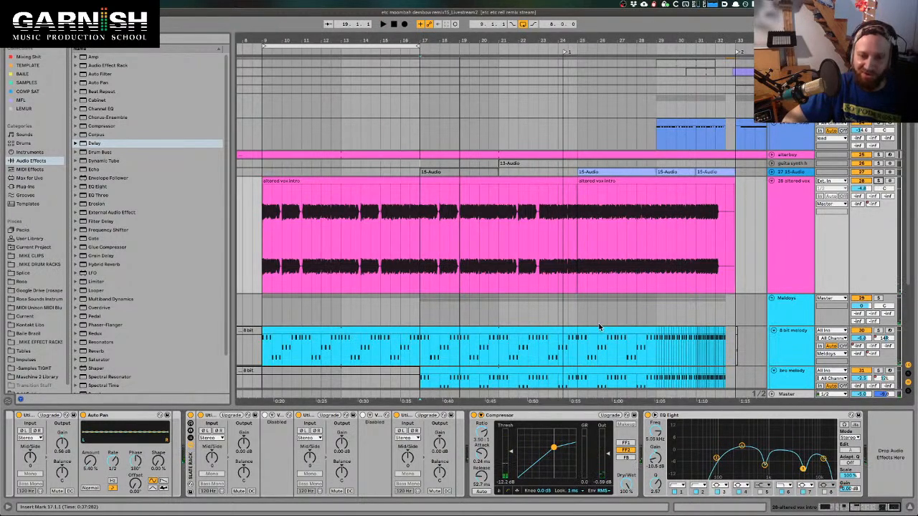
- Audition the unsoloed arrangement twice from bar 17, selecting the bro melody clip spanning bars 17 to 25 in between
scroll(825, 201, down, 2)
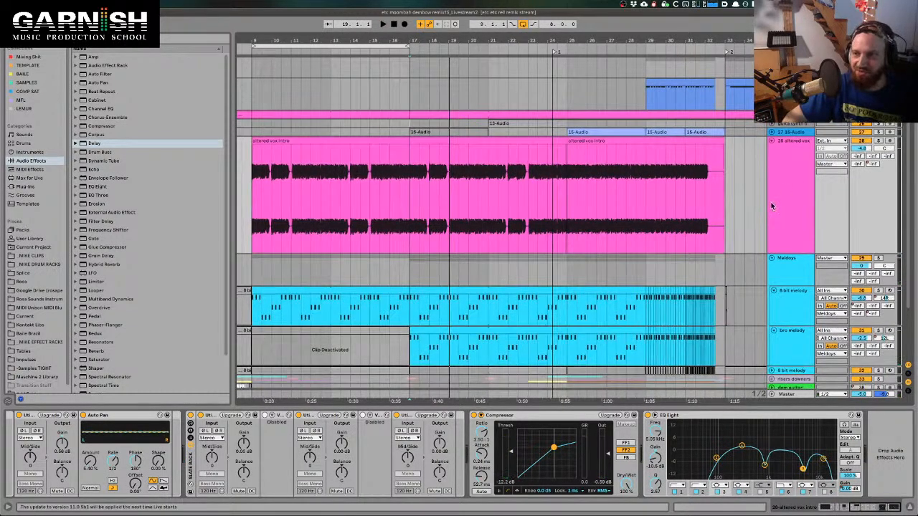
key(space)
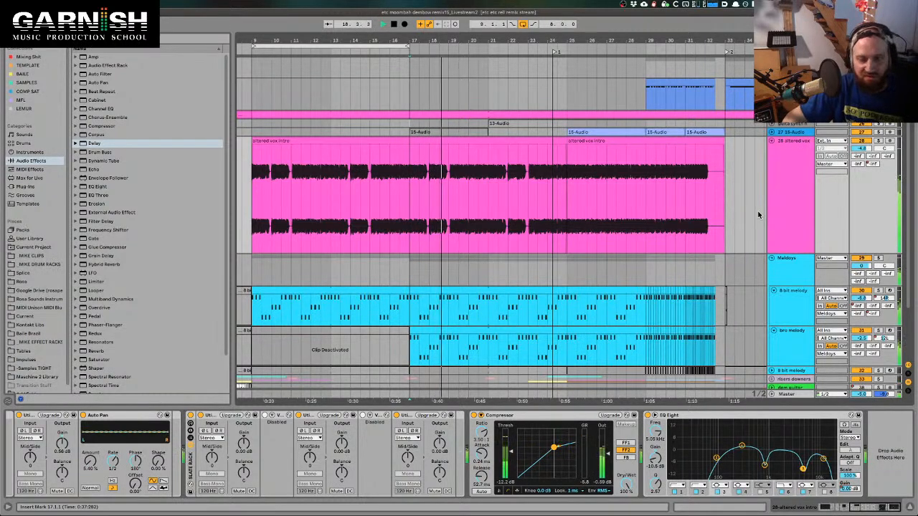
key(space)
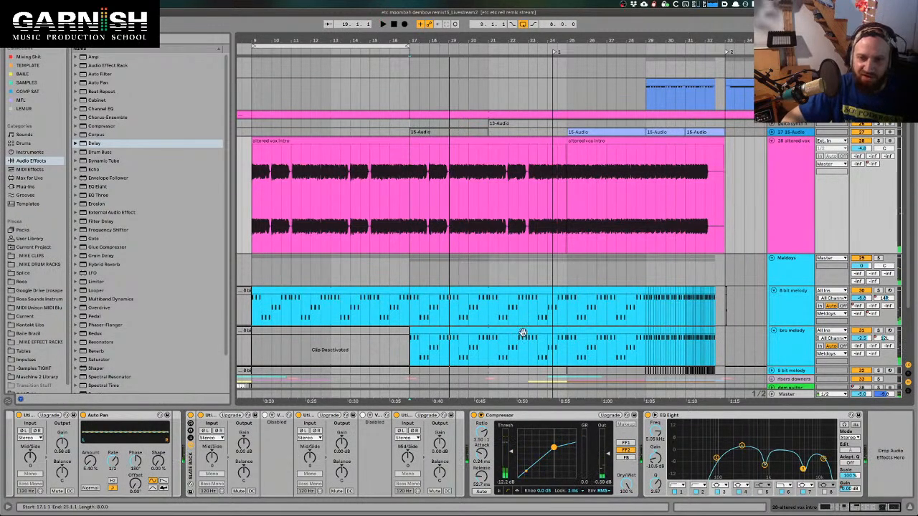
click(522, 332)
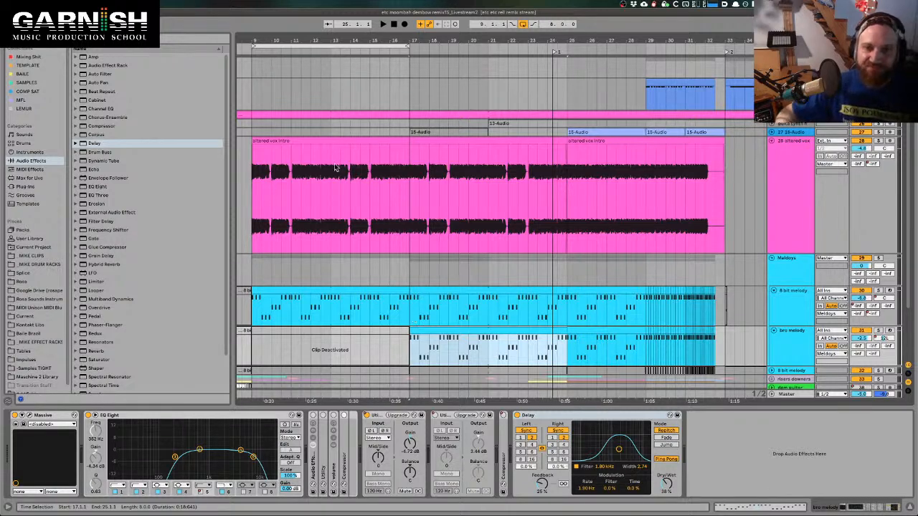
click(410, 188)
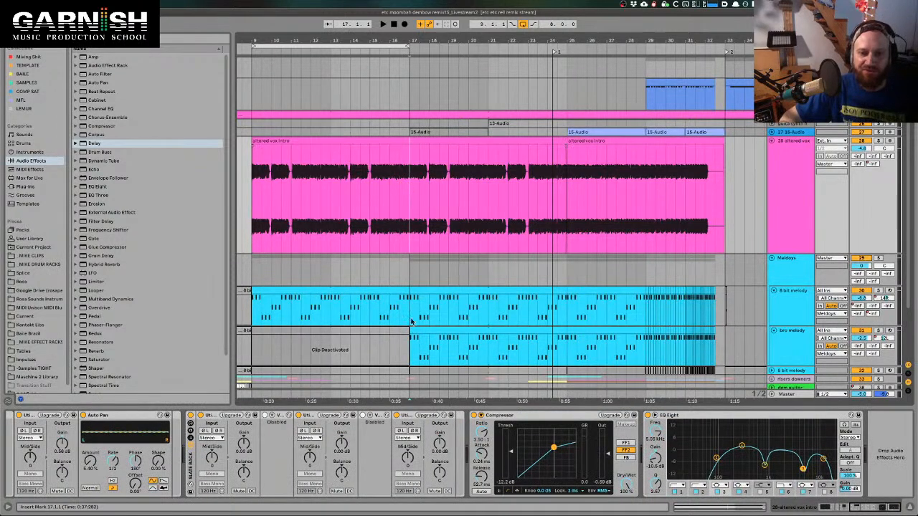
key(space)
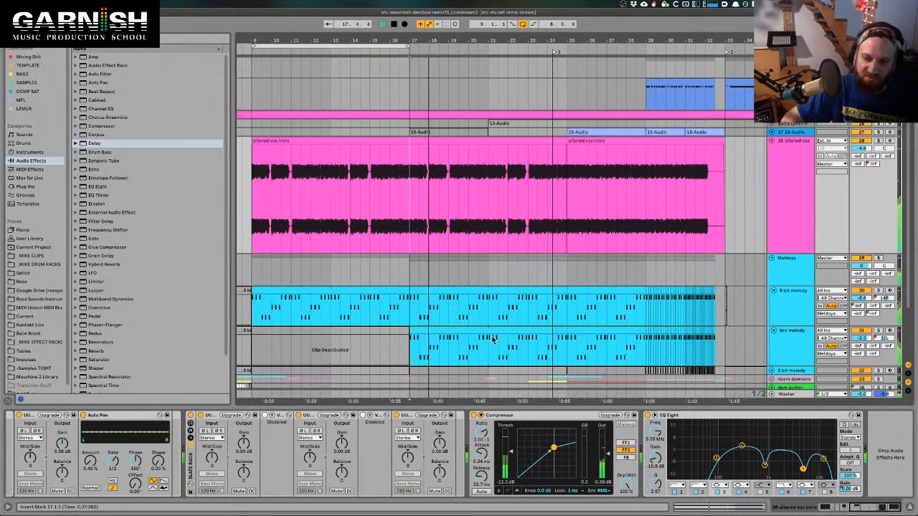
key(space)
- Audition the arrangement from bar 17 while setting the Dry/Wet of the bro melody track's Delay to 25 %
click(821, 331)
click(801, 335)
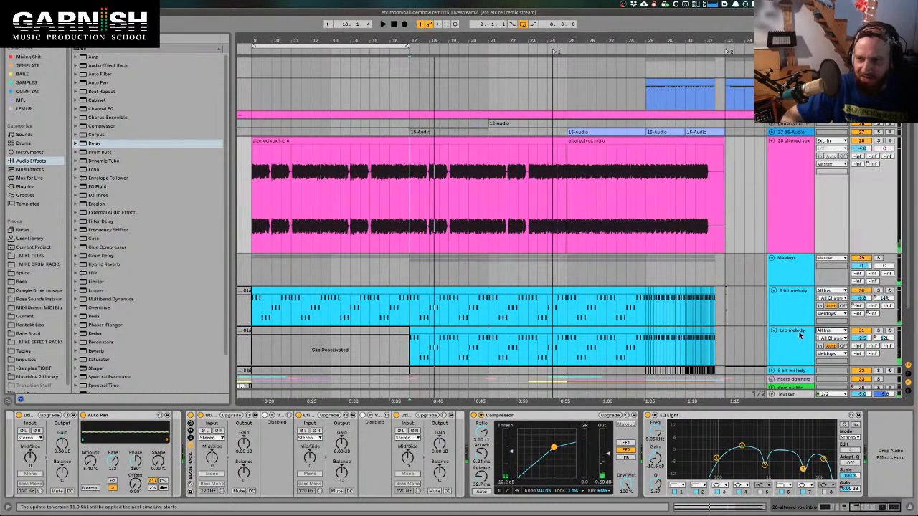
click(801, 335)
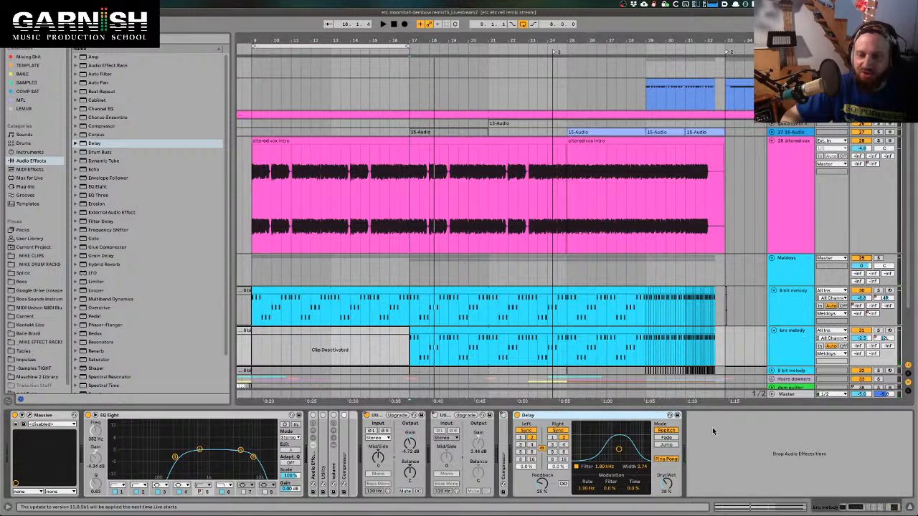
click(411, 359)
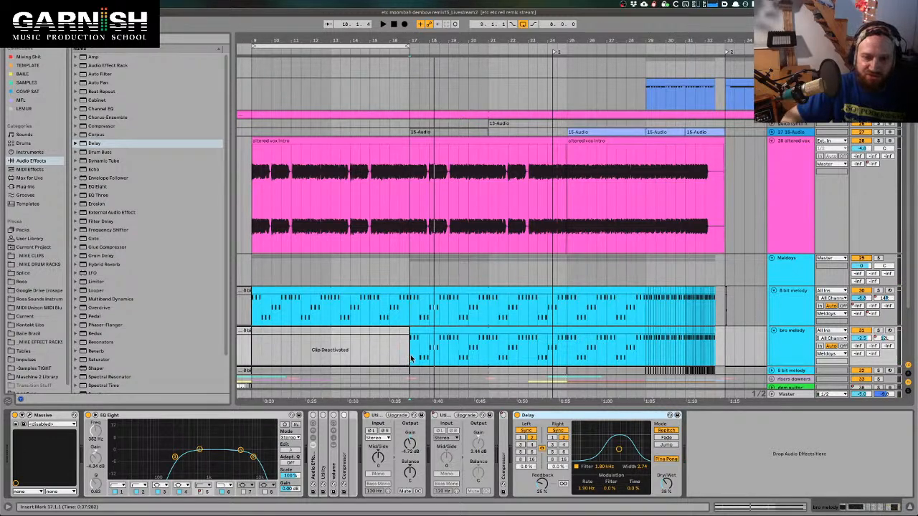
key(space)
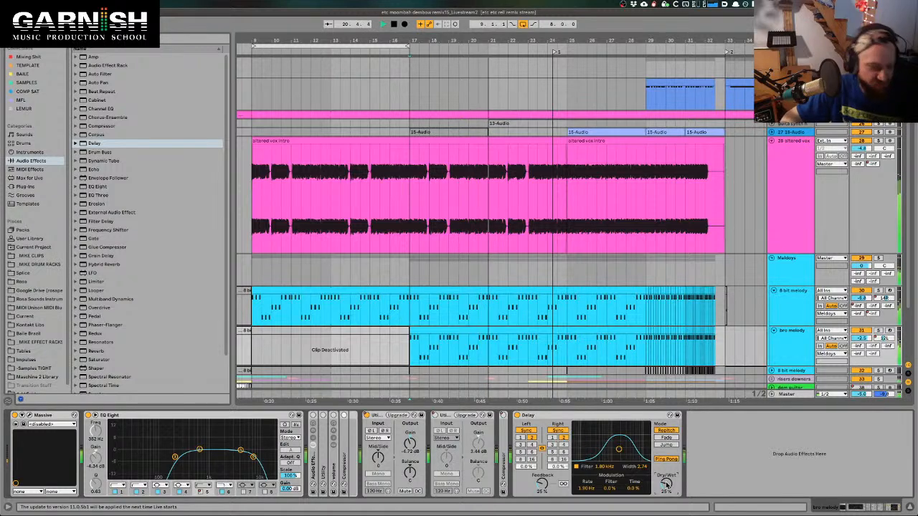
key(space)
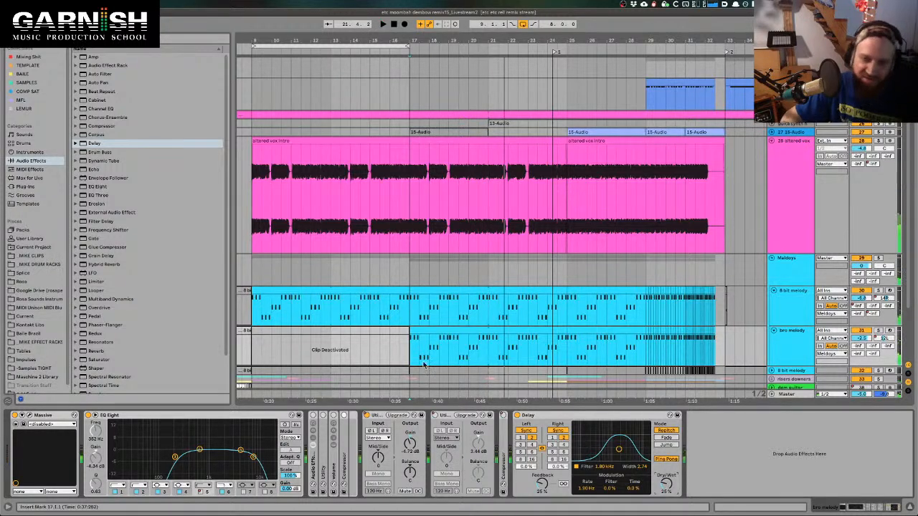
- Solo the 8 bit melody track and audition it from bar 17
click(411, 307)
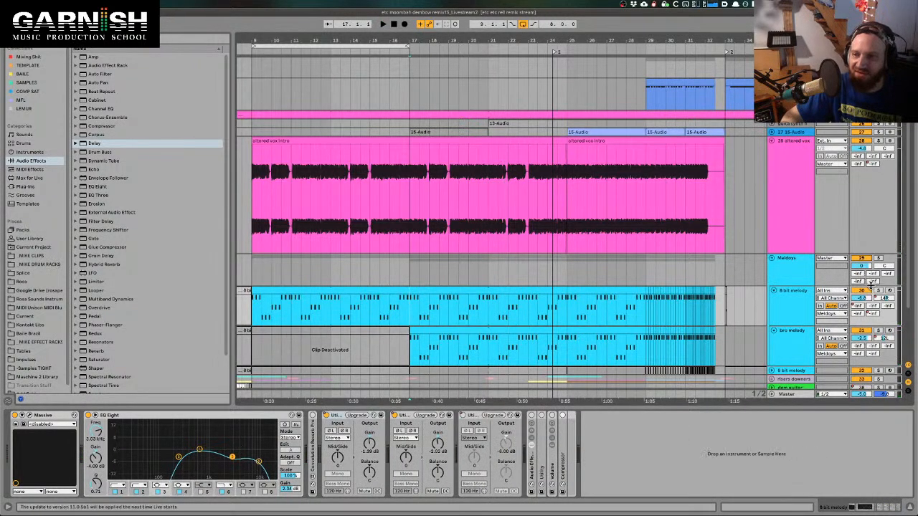
click(879, 291)
key(space)
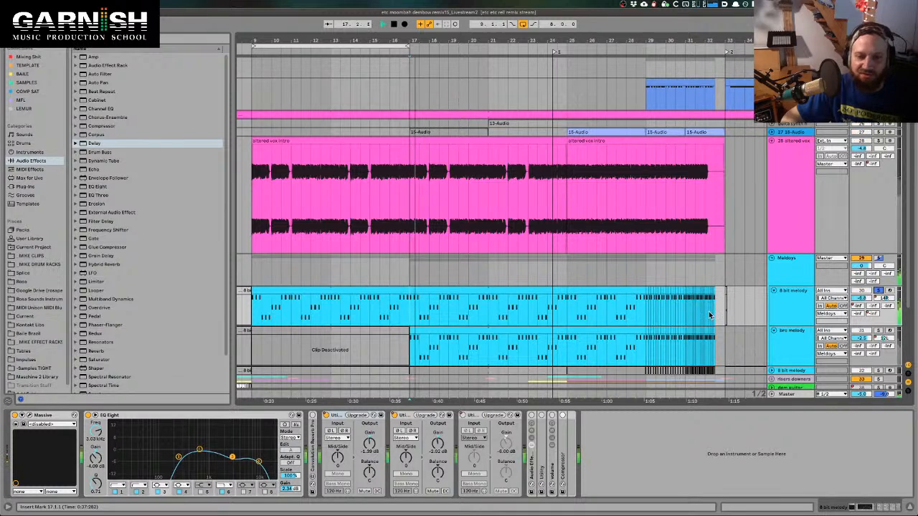
key(space)
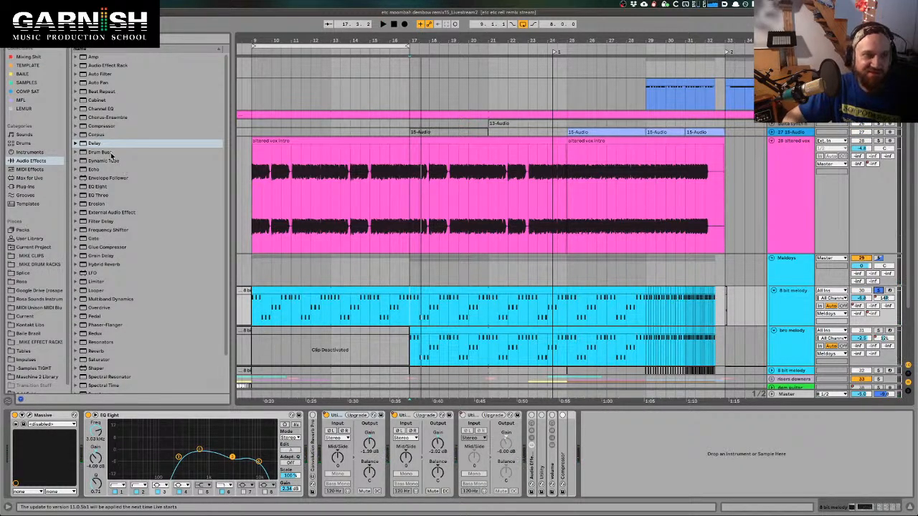
- Add an Echo at the end of the 8 bit melody track's device chain and view its Modulation and Character settings
click(87, 169)
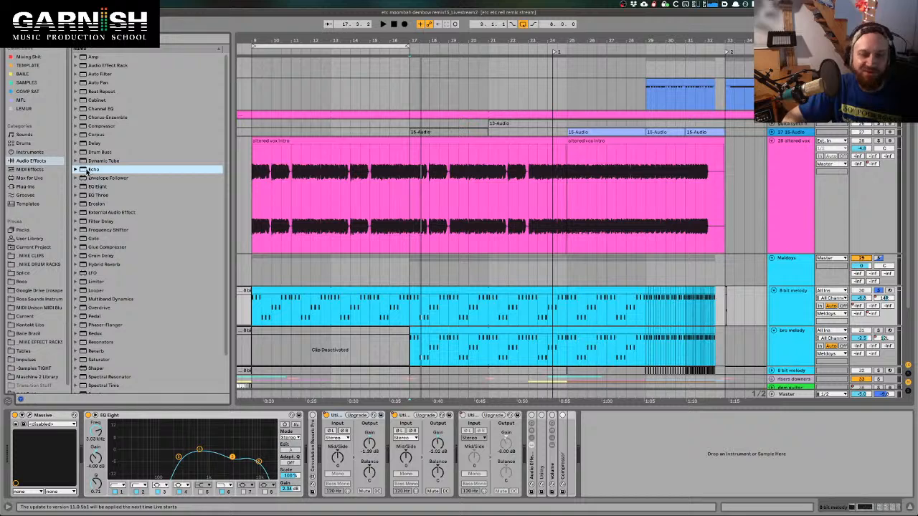
drag(88, 170, 646, 447)
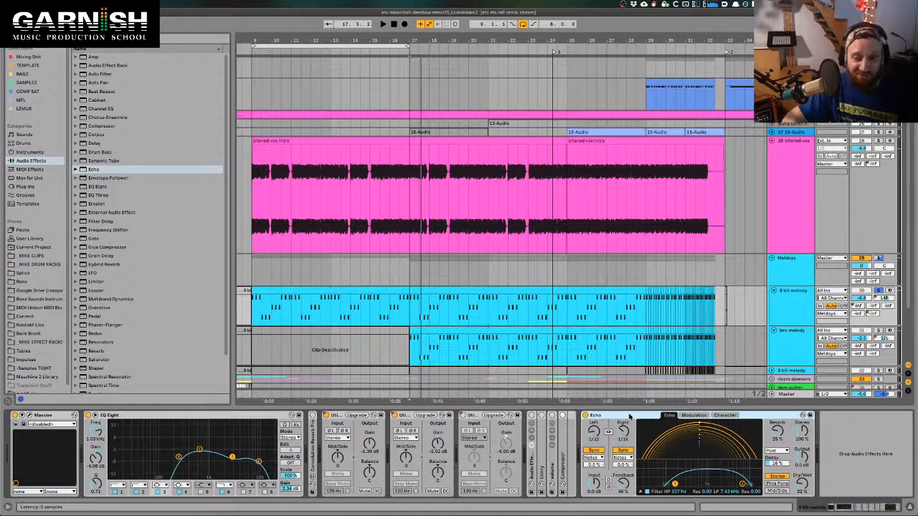
click(694, 415)
click(725, 415)
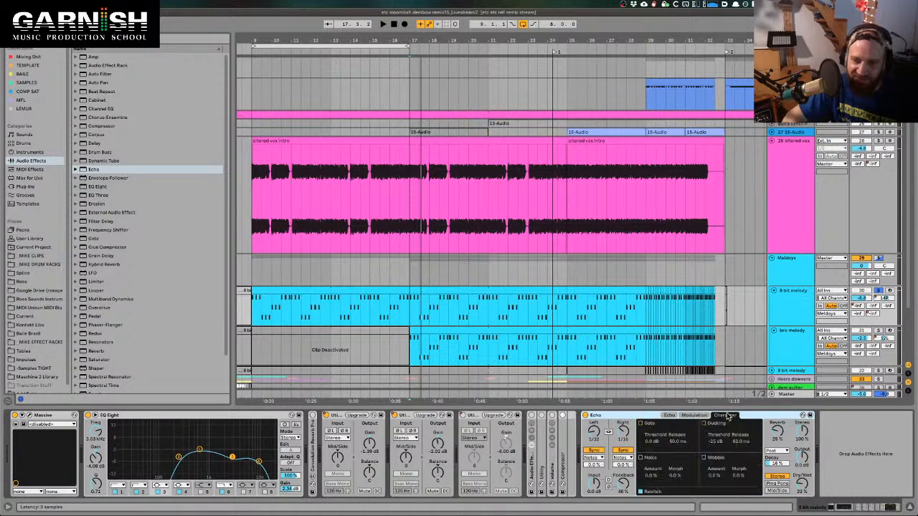
click(669, 415)
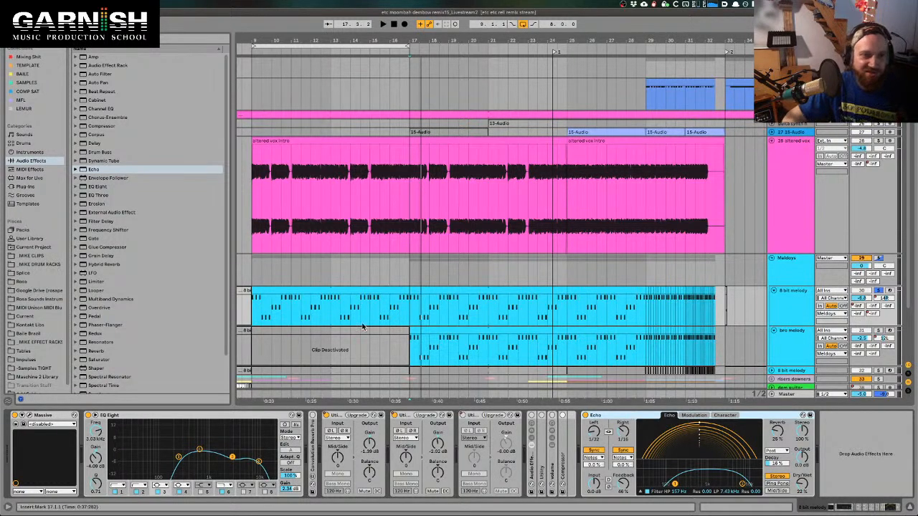
- Look through the available audio effects, including Erosion, Dynamic Tube, Cabinet, Auto Pan and Reverb, and compare them with the added Echo
click(98, 205)
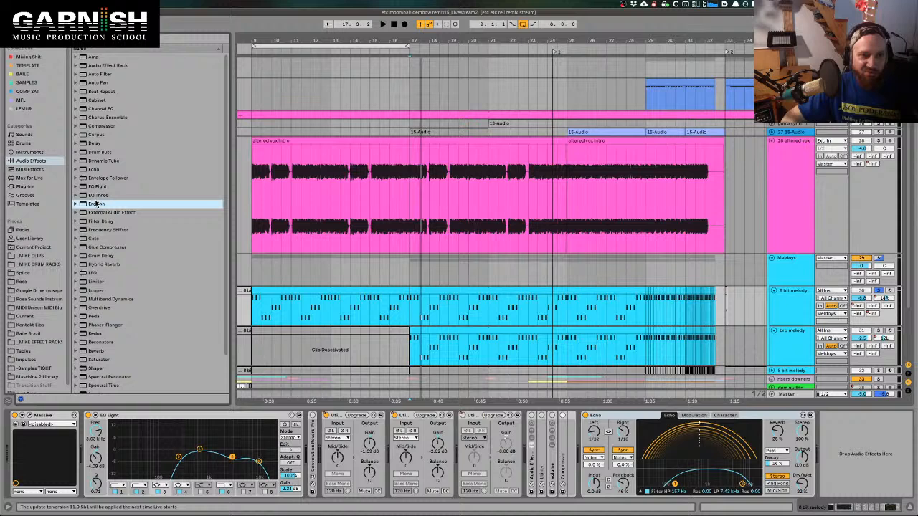
click(116, 161)
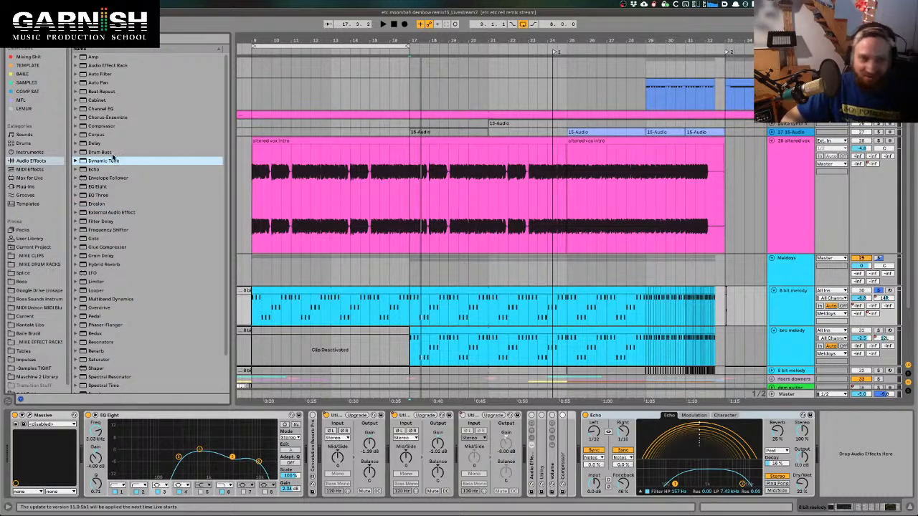
click(101, 102)
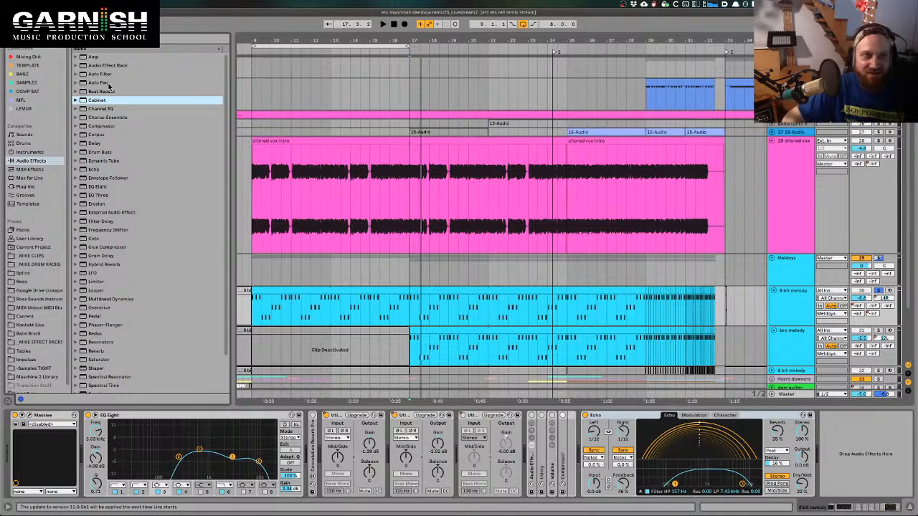
click(108, 83)
scroll(160, 332, down, 1)
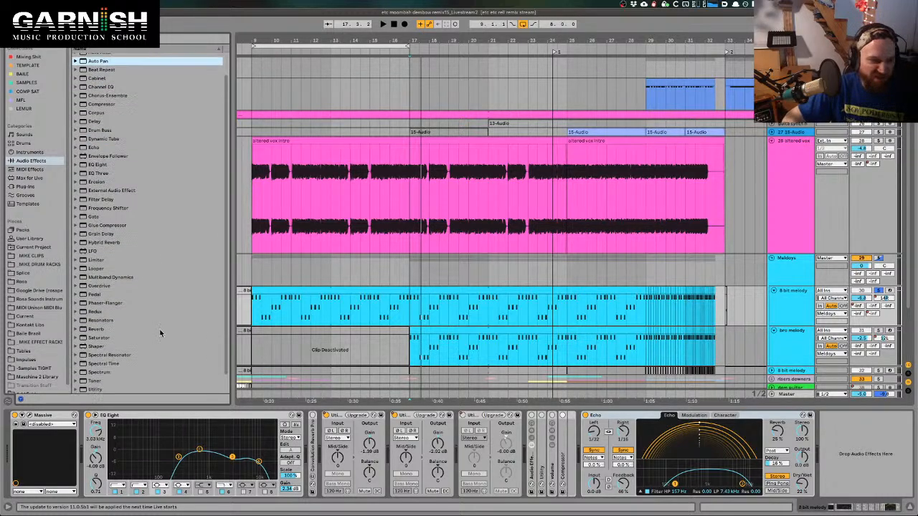
click(101, 331)
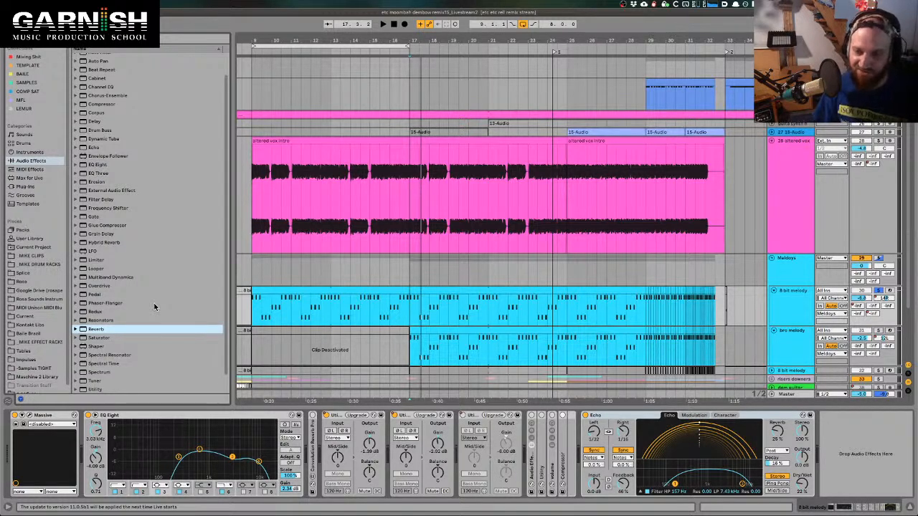
click(609, 419)
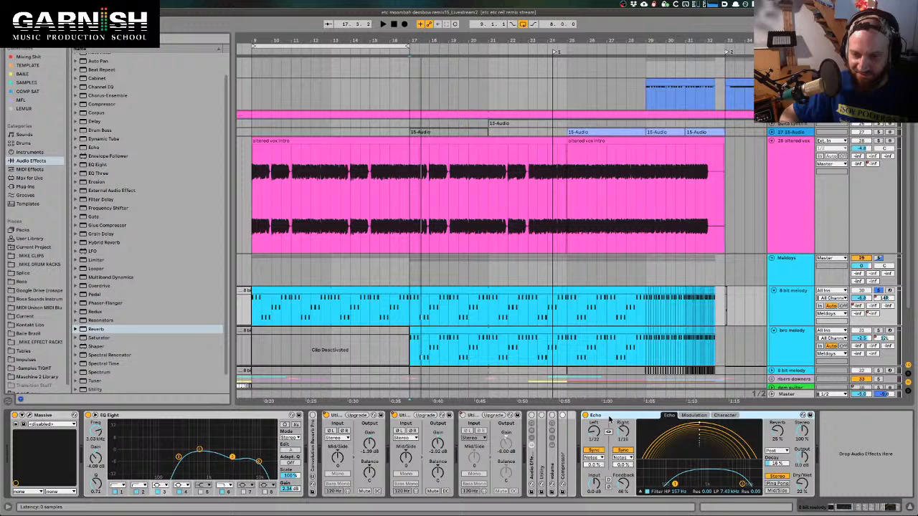
click(154, 331)
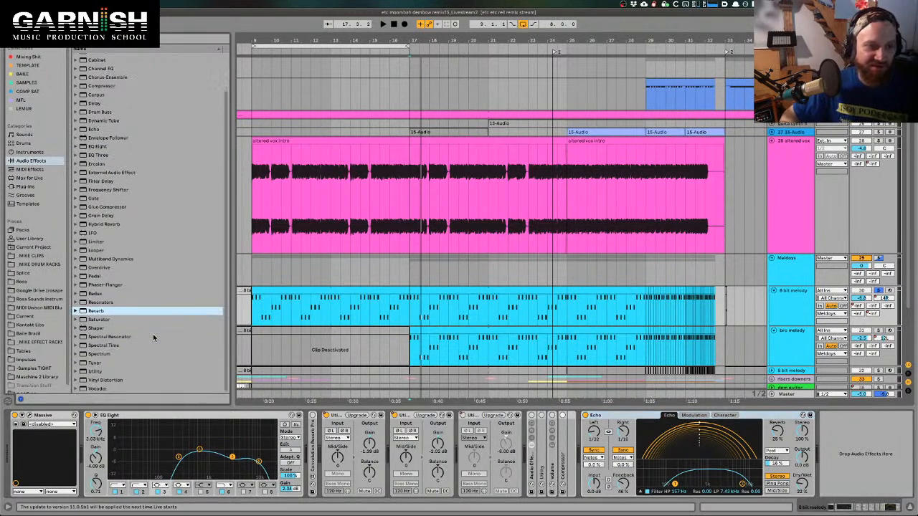
- Browse the rest of the audio effects list and examine Spectral Resonator and Spectral Time as further options beside the Echo
scroll(153, 334, up, 1)
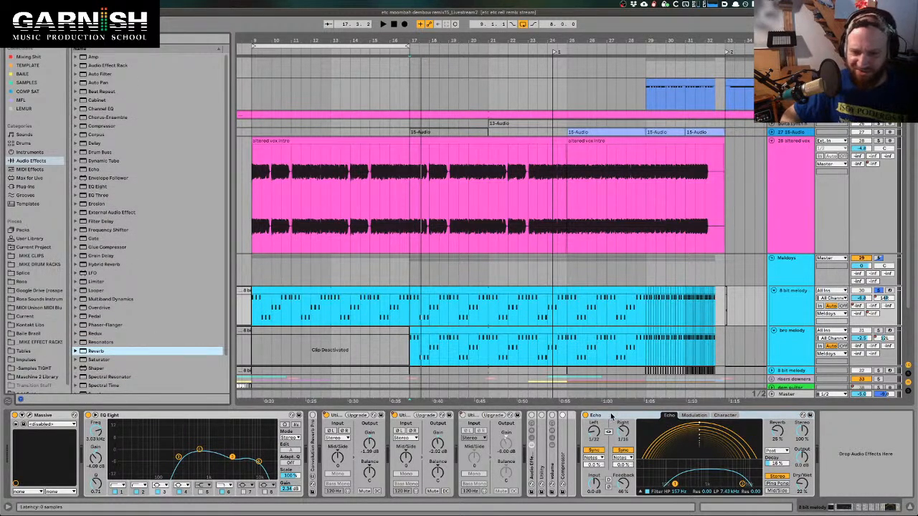
click(308, 357)
scroll(150, 309, down, 2)
click(150, 310)
scroll(150, 310, up, 2)
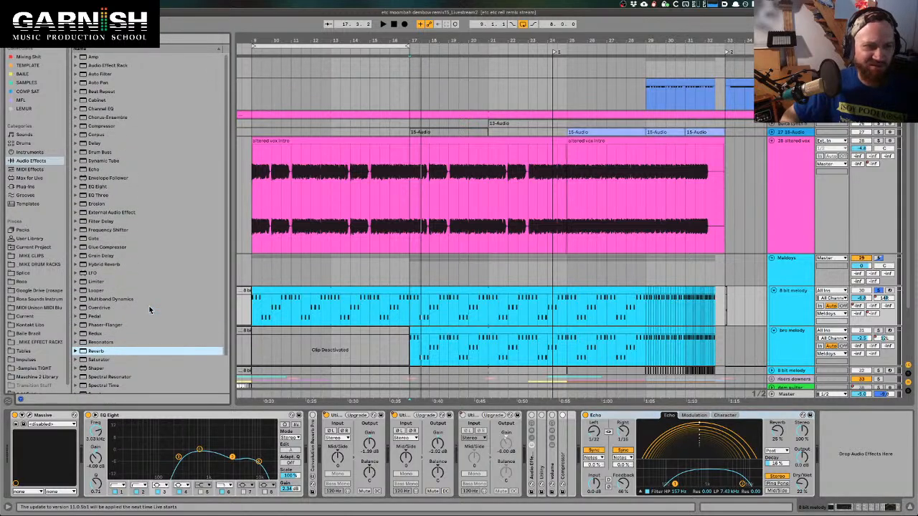
scroll(142, 311, down, 2)
click(105, 337)
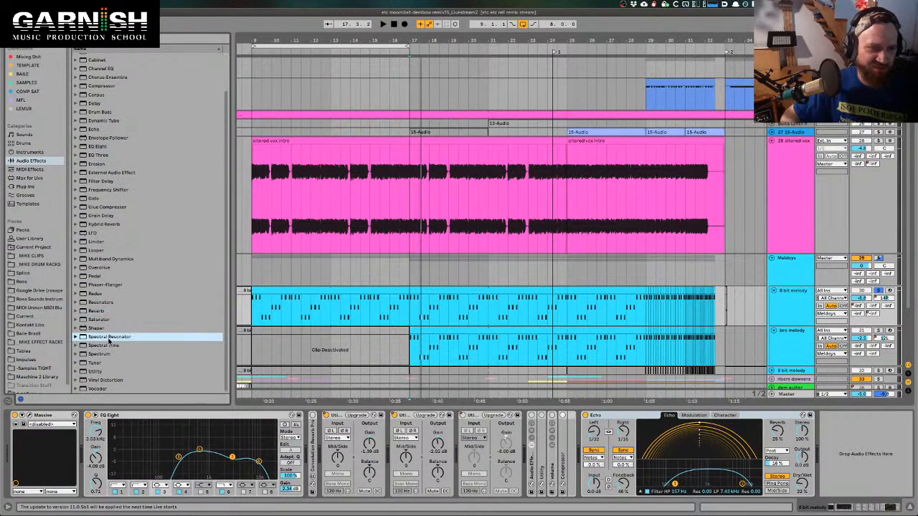
click(113, 346)
click(384, 366)
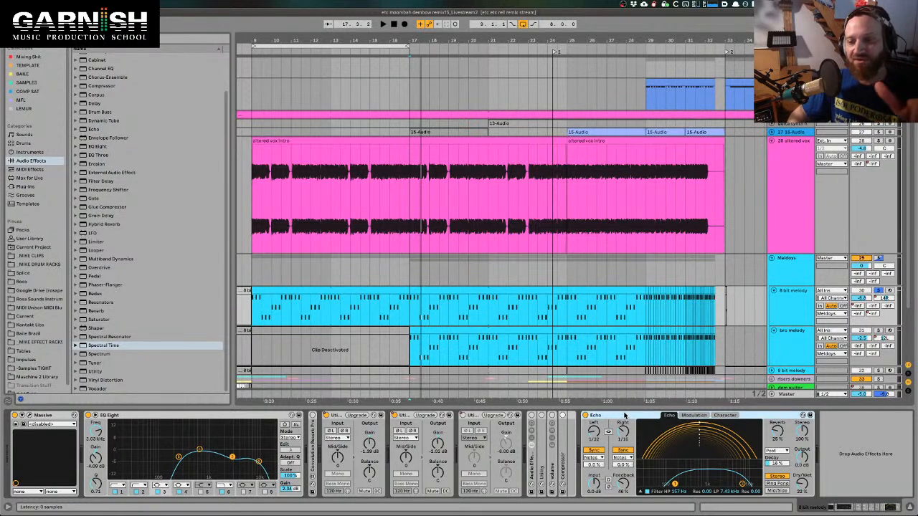
- Switch to Firefox and search for images of "roland space echo" in a new tab
key(super+Tab)
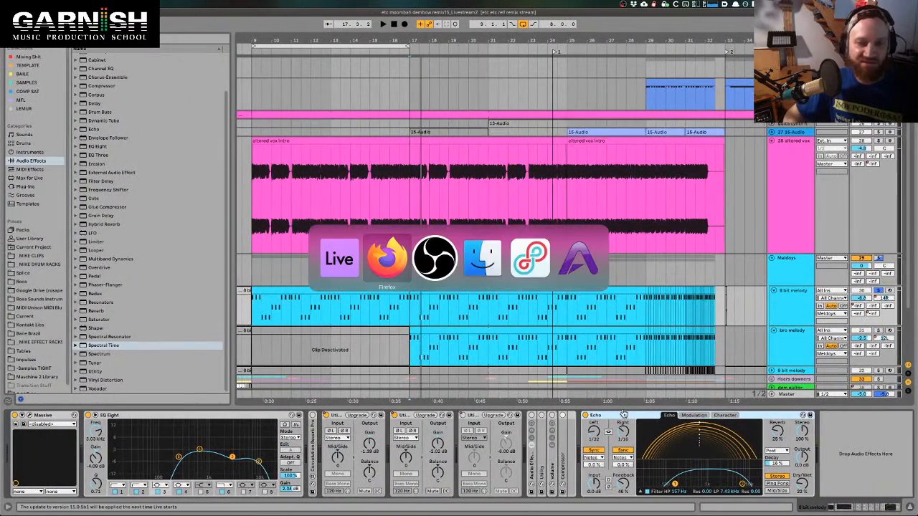
key(super+t)
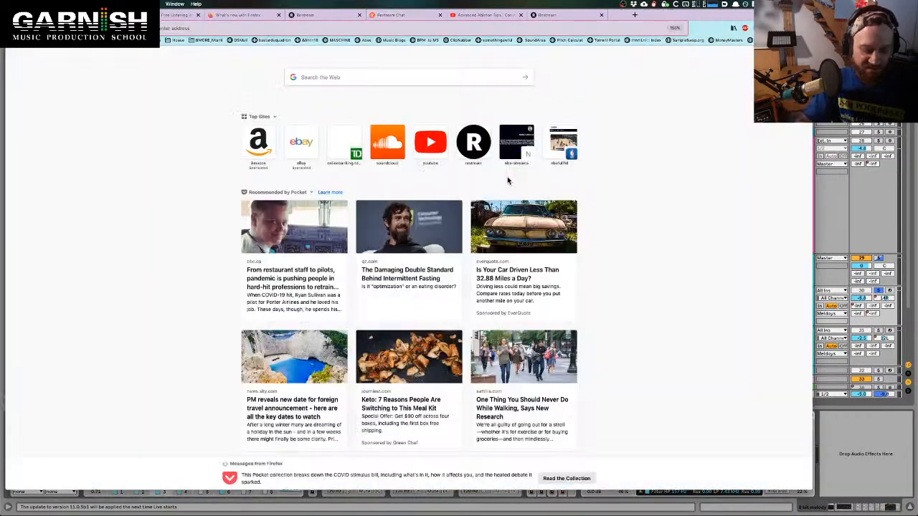
text(ro eq wizard)
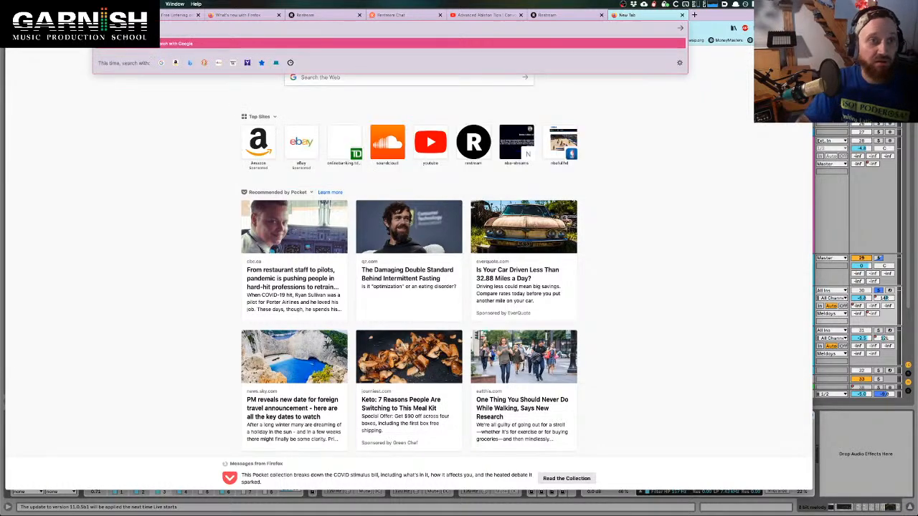
key(Return)
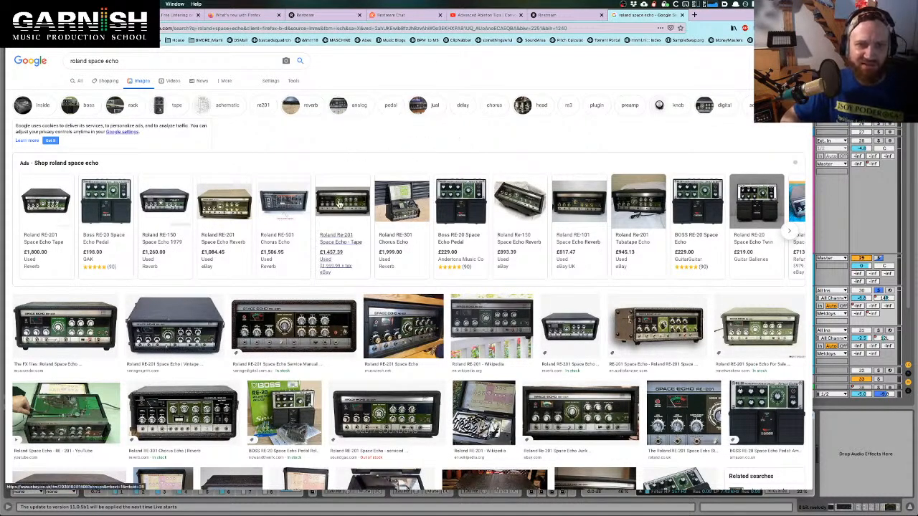
- Open the eBay listing for the vintage Roland RE-201 Space Echo and highlight its price
click(222, 205)
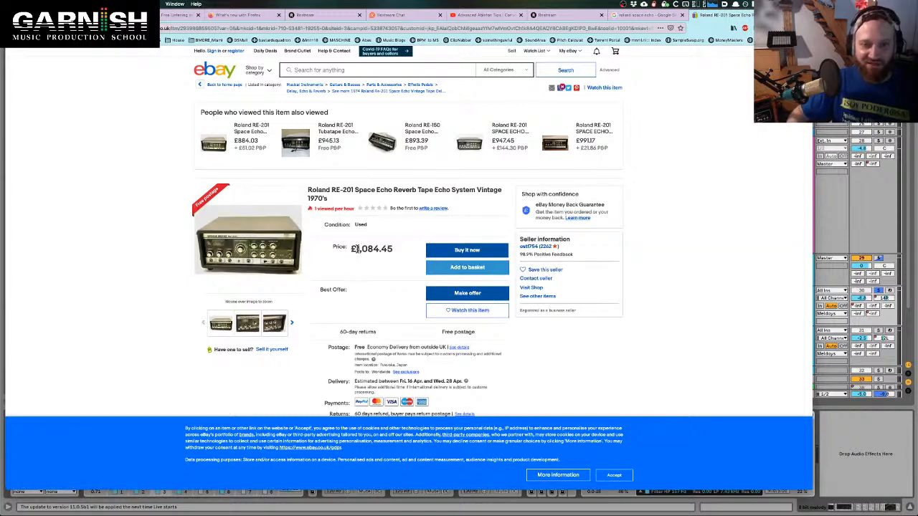
drag(357, 248, 395, 252)
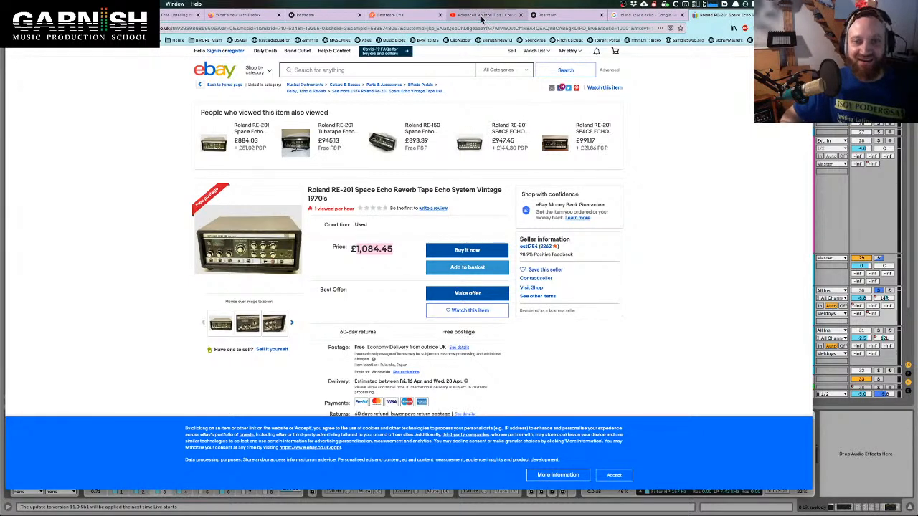
mouse_move(278, 221)
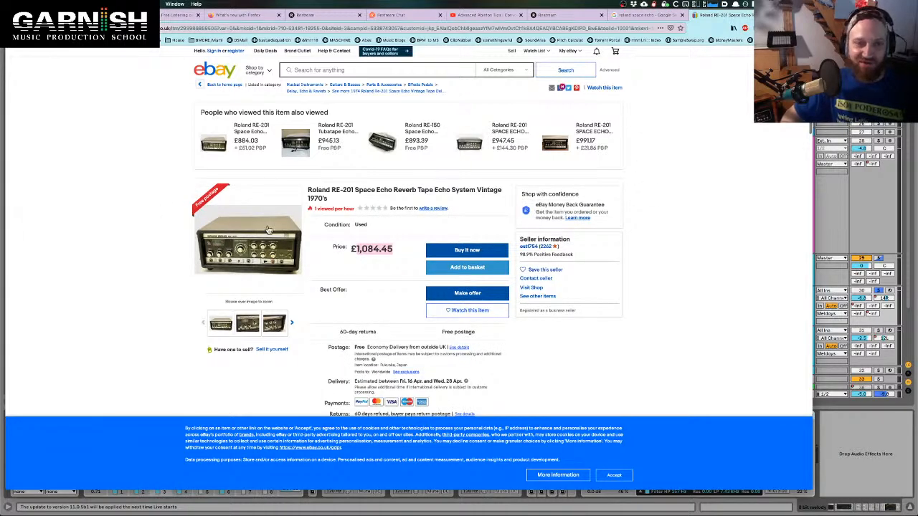
mouse_move(247, 243)
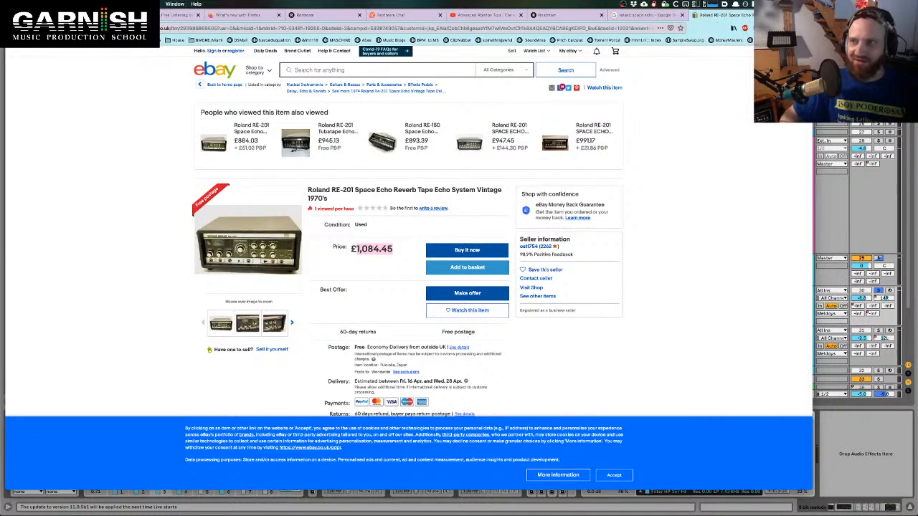
- Switch back to Ableton Live and review the Echo's Modulation and Character settings, ending on its main Echo view
key(super+Tab)
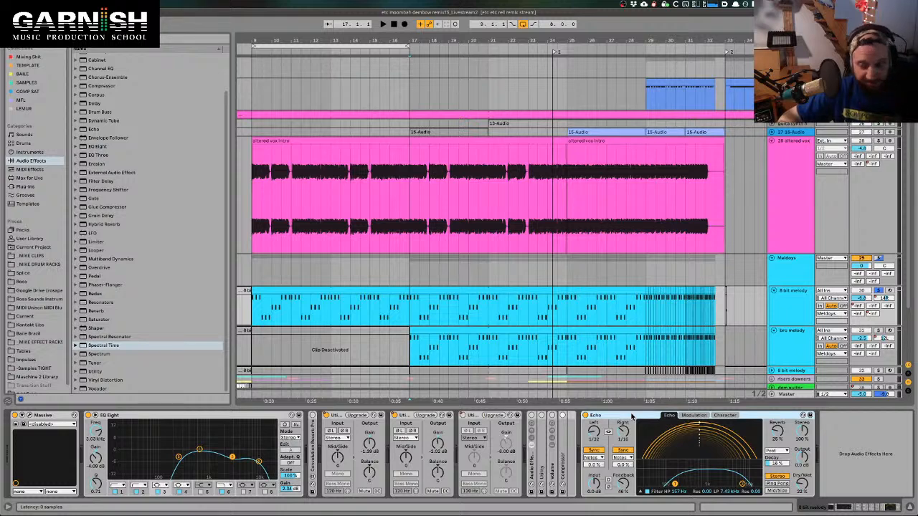
click(694, 420)
click(726, 418)
click(667, 419)
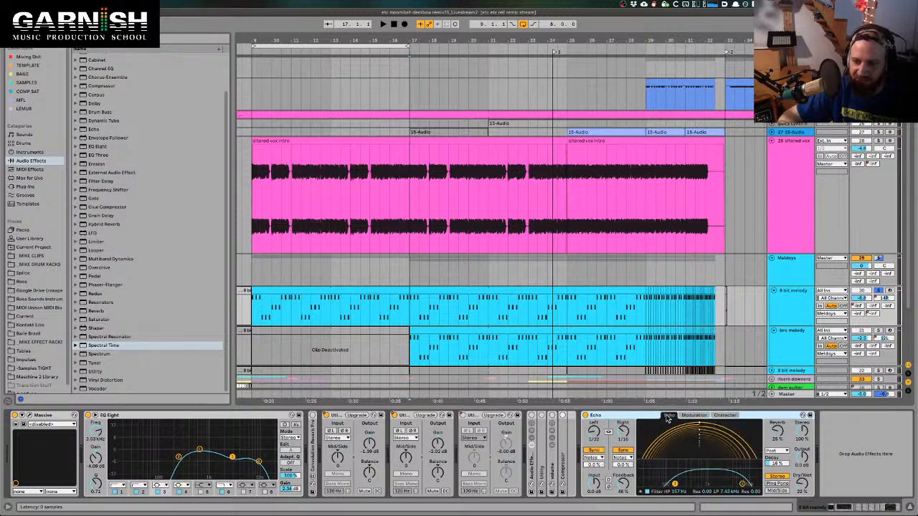
click(726, 416)
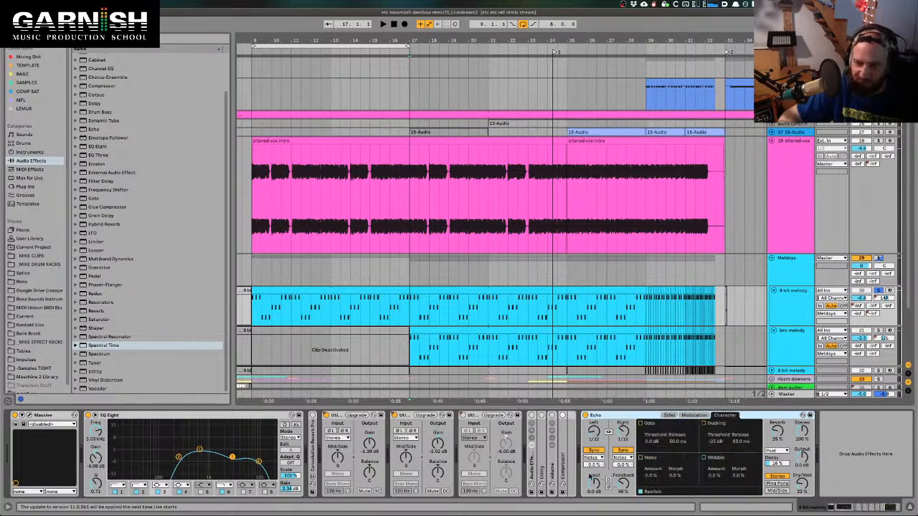
click(669, 419)
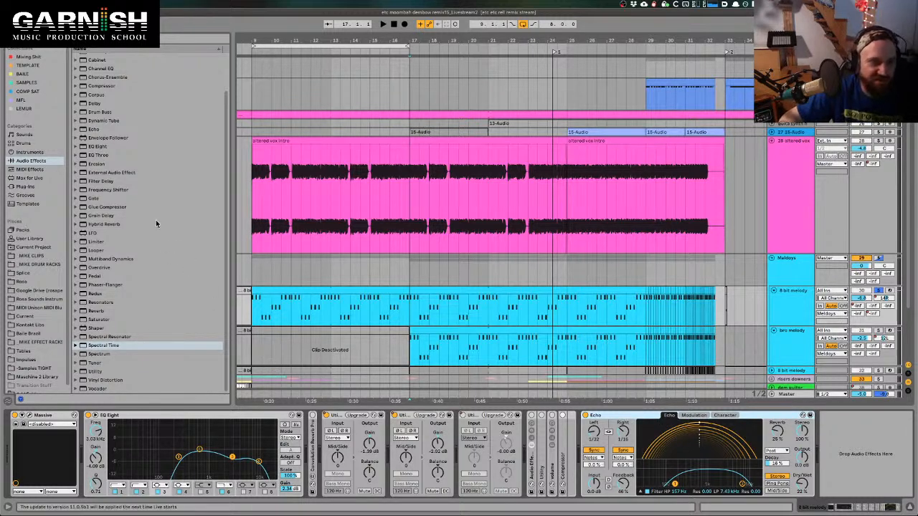
- Add a Delay directly before the Echo in the 8 bit melody track's device chain
click(94, 104)
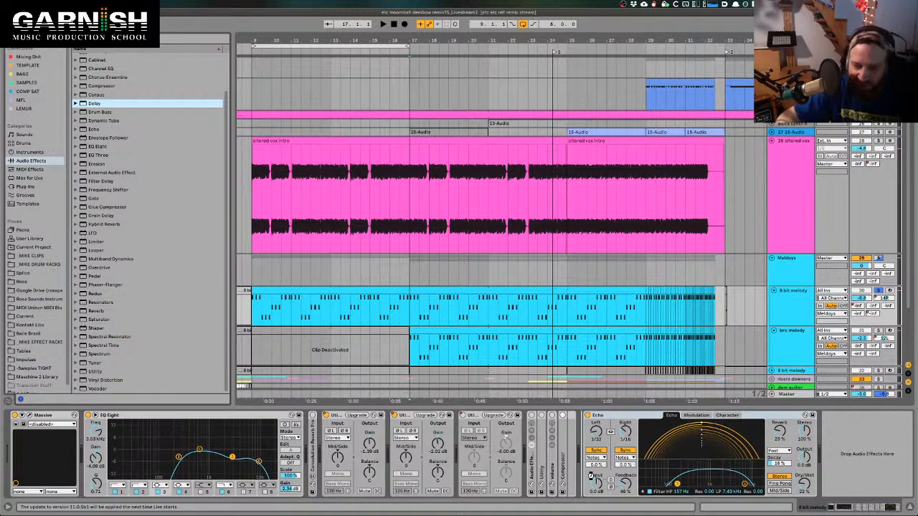
key(Return)
scroll(651, 435, right, 4)
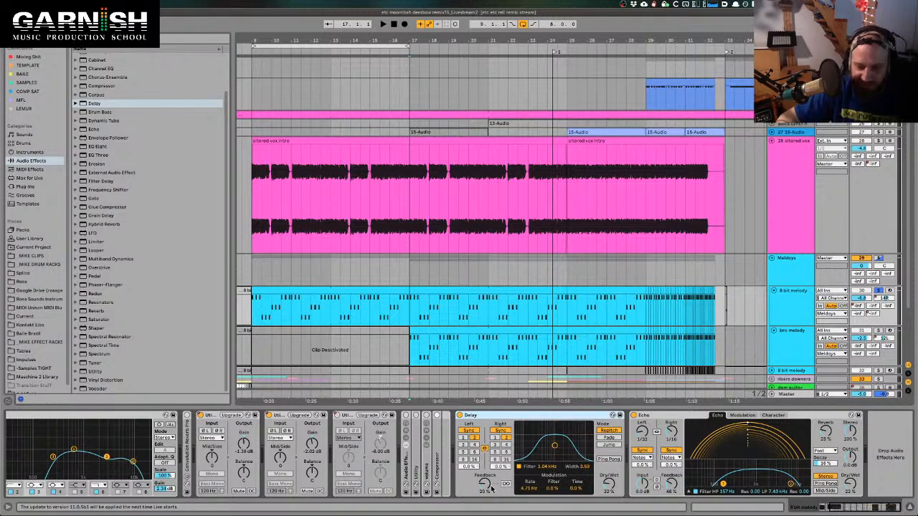
click(850, 485)
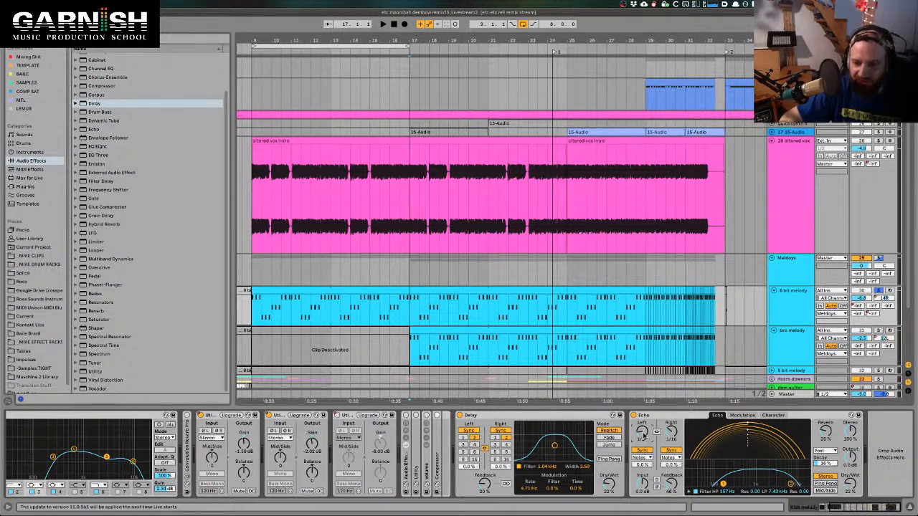
- Link the Echo's left and right channels at 3 in 16th mode, and set the Delay's linked time to 1 sixteenth
click(641, 457)
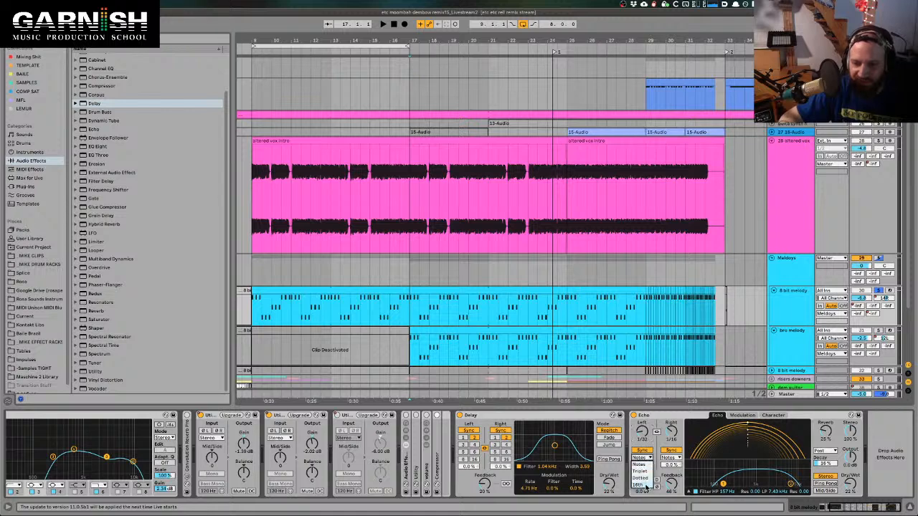
click(644, 487)
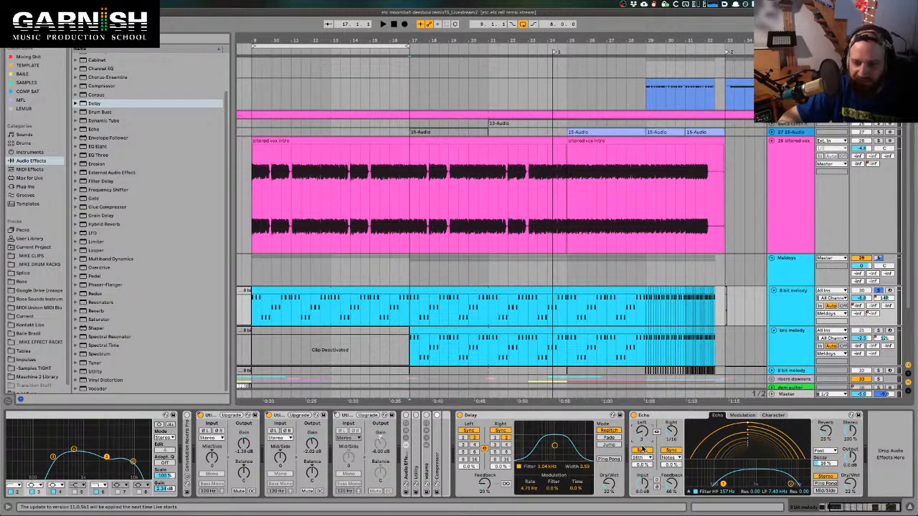
click(657, 432)
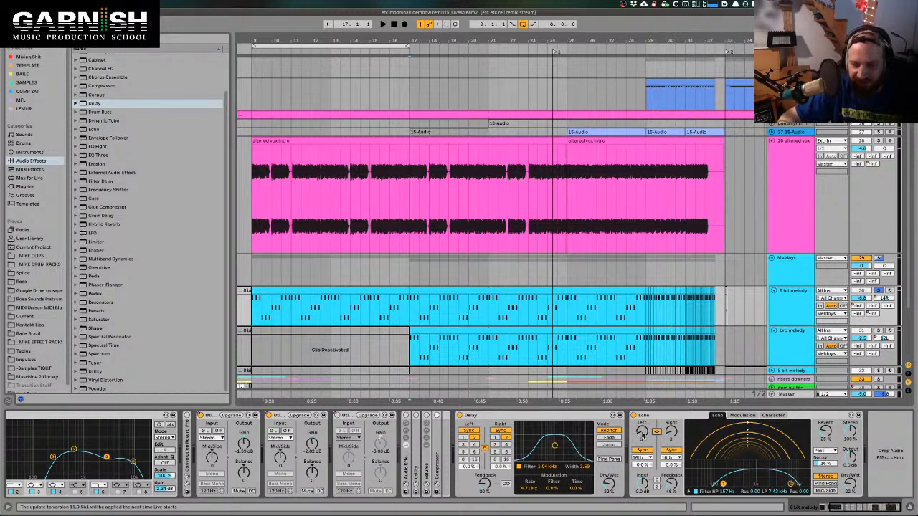
click(642, 457)
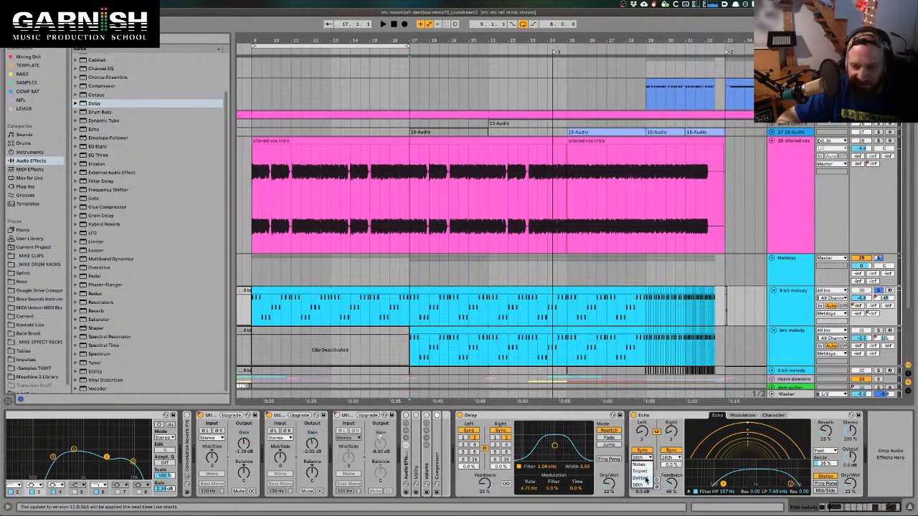
click(641, 485)
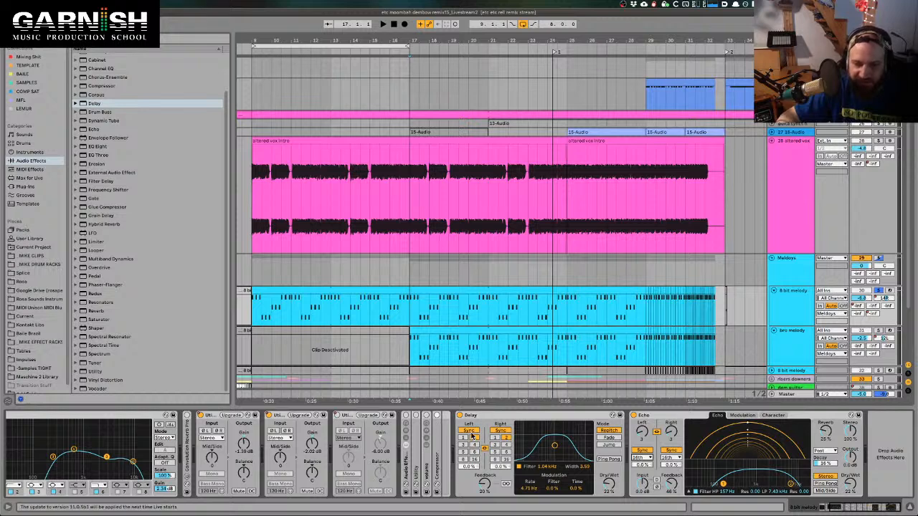
click(464, 439)
mouse_move(642, 432)
mouse_down()
mouse_move(642, 441)
mouse_move(642, 431)
mouse_up()
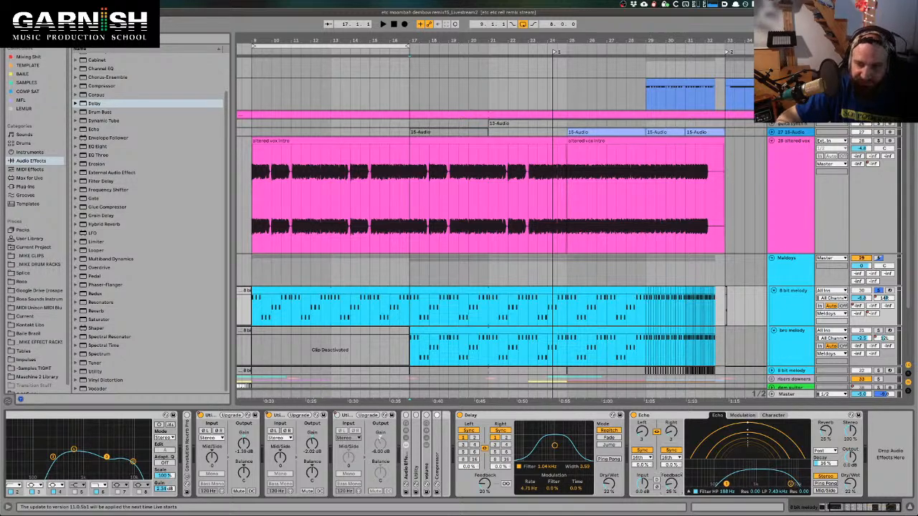
- Set the Echo's filter to a 264 Hz high-pass and a 4.08 kHz low-pass, and its feedback to 50 %
mouse_move(791, 485)
mouse_down()
mouse_move(764, 479)
mouse_move(807, 479)
mouse_move(796, 488)
mouse_move(750, 485)
mouse_move(796, 477)
mouse_move(753, 474)
mouse_move(808, 463)
mouse_move(744, 483)
mouse_move(797, 483)
mouse_up()
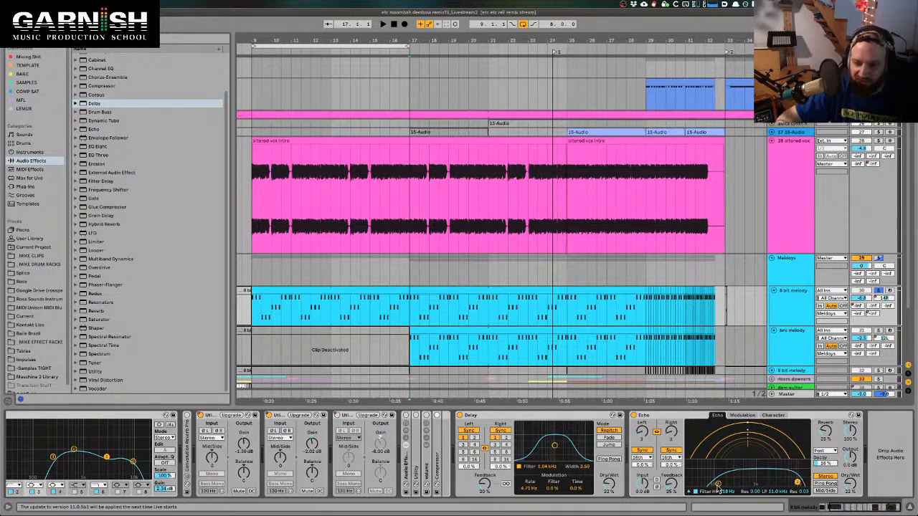
mouse_move(717, 486)
mouse_down()
mouse_move(721, 463)
mouse_move(732, 473)
mouse_move(725, 476)
mouse_move(763, 484)
mouse_move(732, 483)
mouse_up()
drag(799, 485, 781, 487)
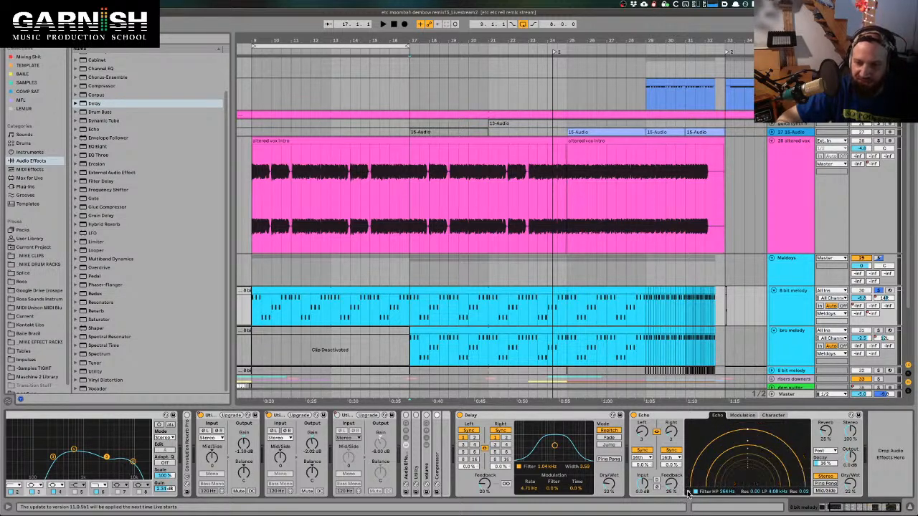
mouse_move(687, 494)
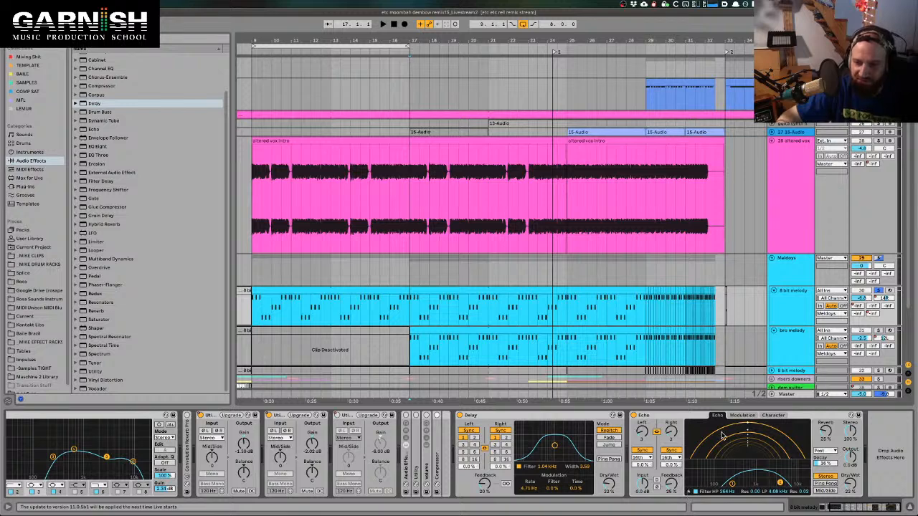
drag(672, 485, 671, 449)
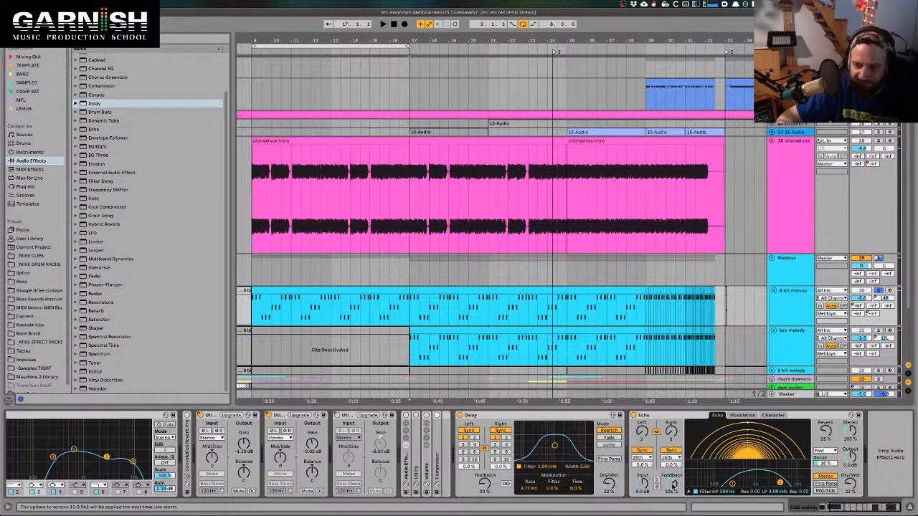
drag(672, 486, 671, 505)
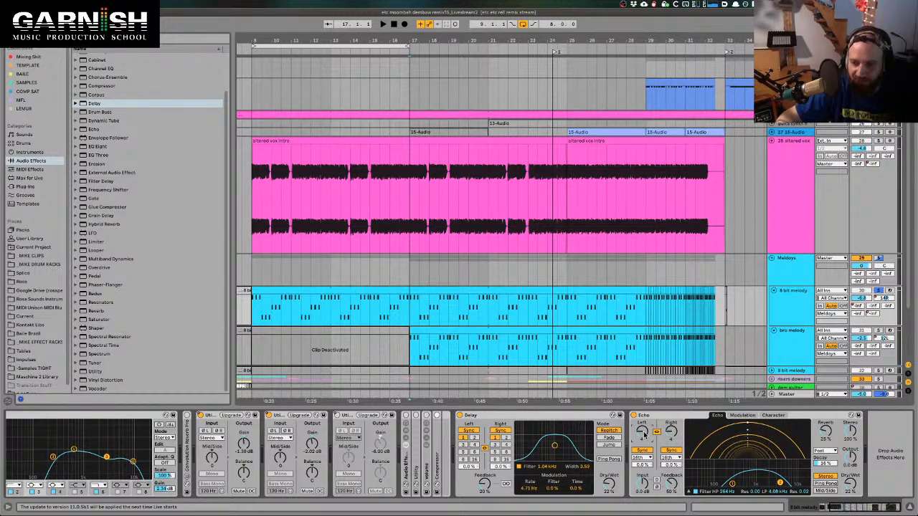
- Switch to OBS to view its stream preview, and return to Ableton Live
key(ctrl+Up)
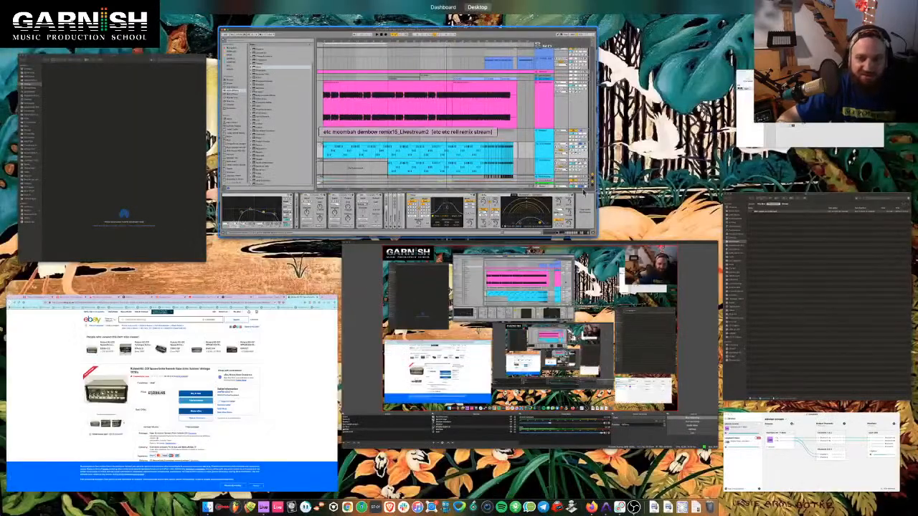
click(533, 275)
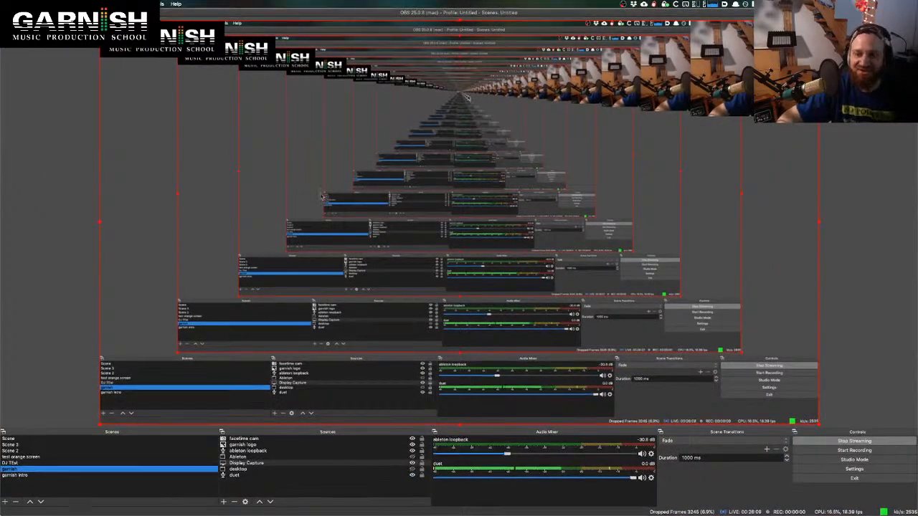
key(ctrl+Up)
click(459, 172)
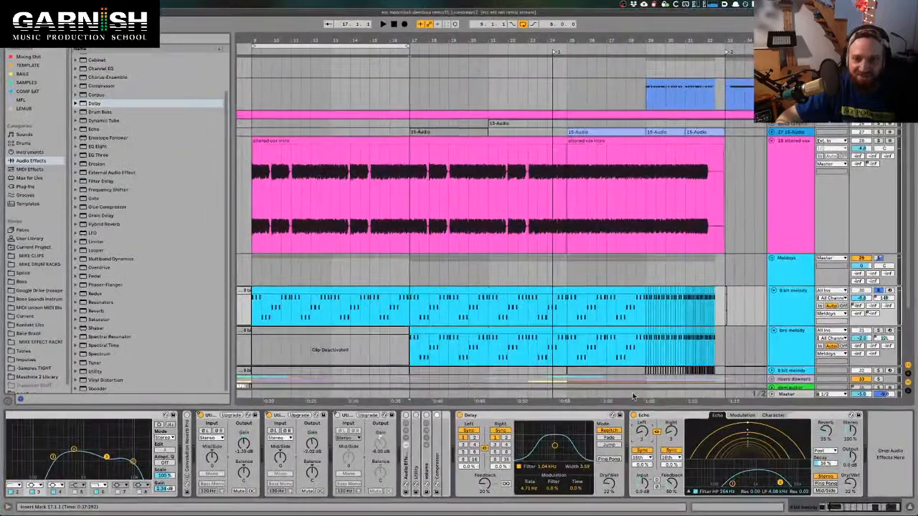
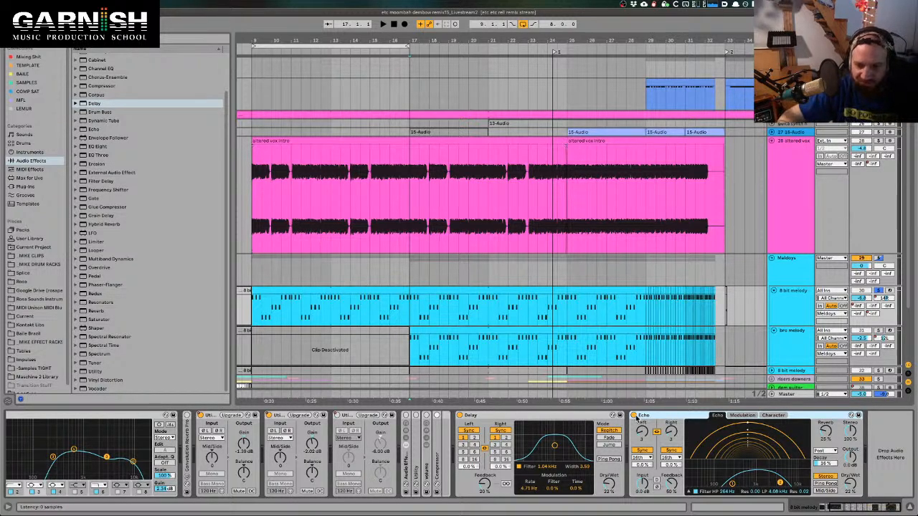
- Turn off the Echo on the 8 bit melody track
click(634, 416)
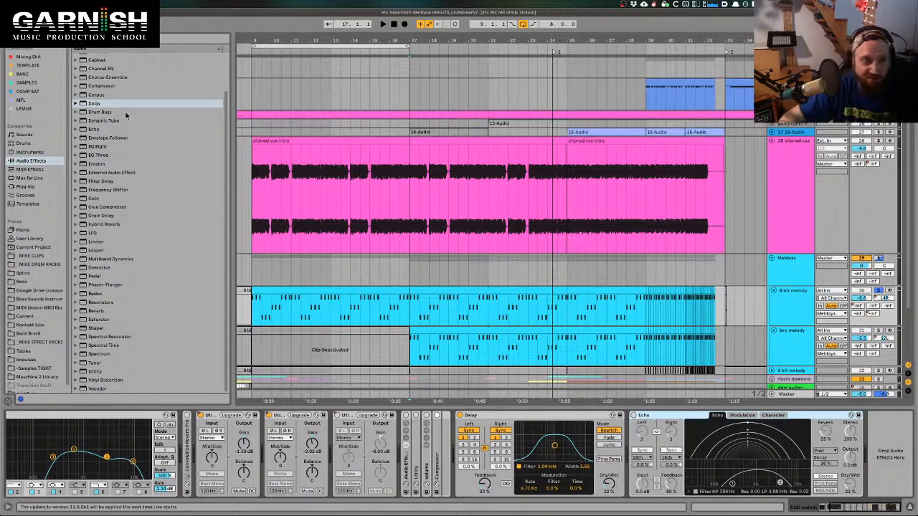
- Expand the Echo device in the Audio Effects browser to list its preset folders
scroll(126, 114, up, 2)
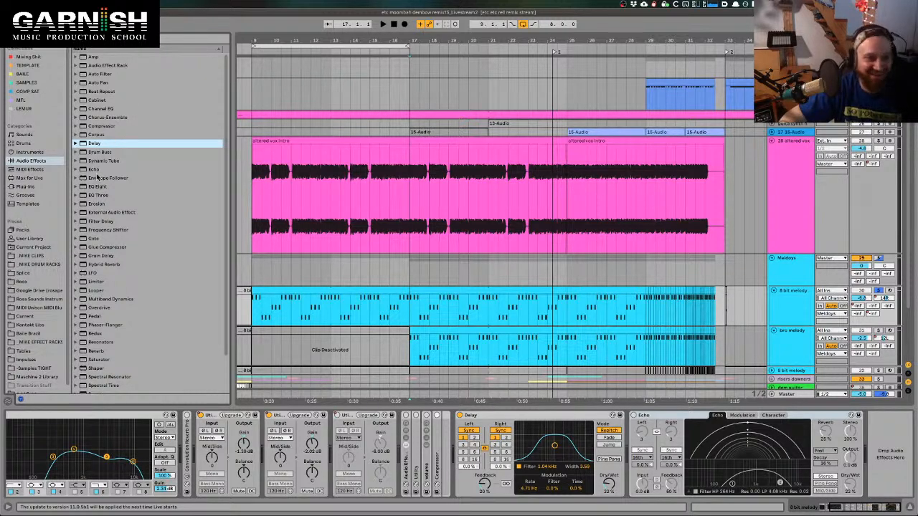
scroll(98, 177, down, 1)
click(76, 158)
- Switch to the web browser, check the Restream chat and the YouTube live stream page, and return to Ableton Live
key(ctrl+Up)
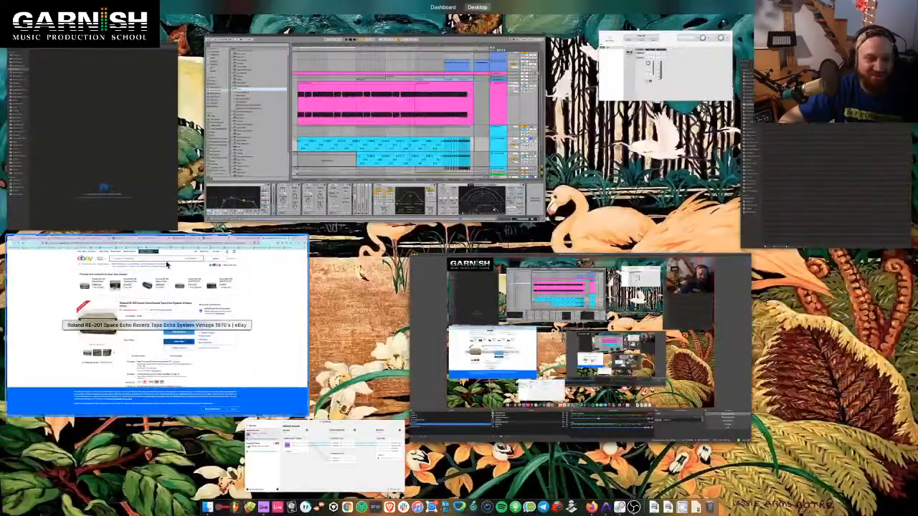
click(233, 347)
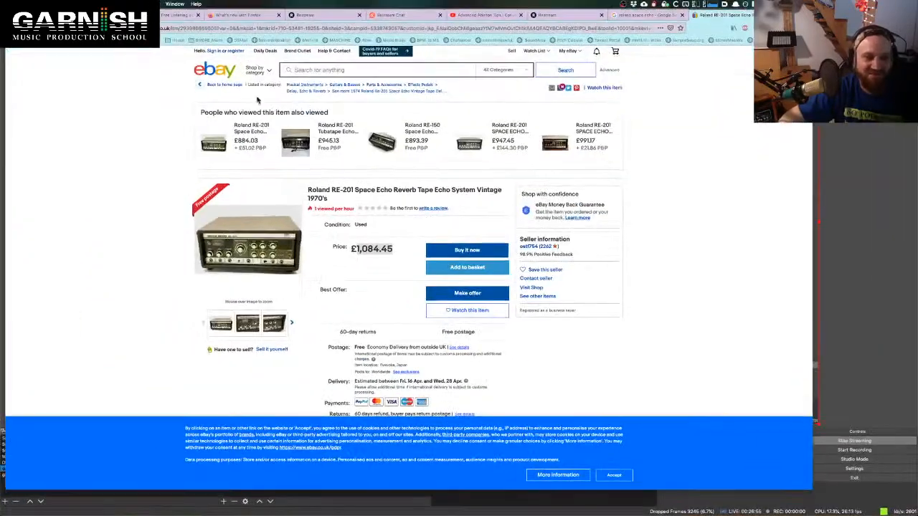
click(411, 17)
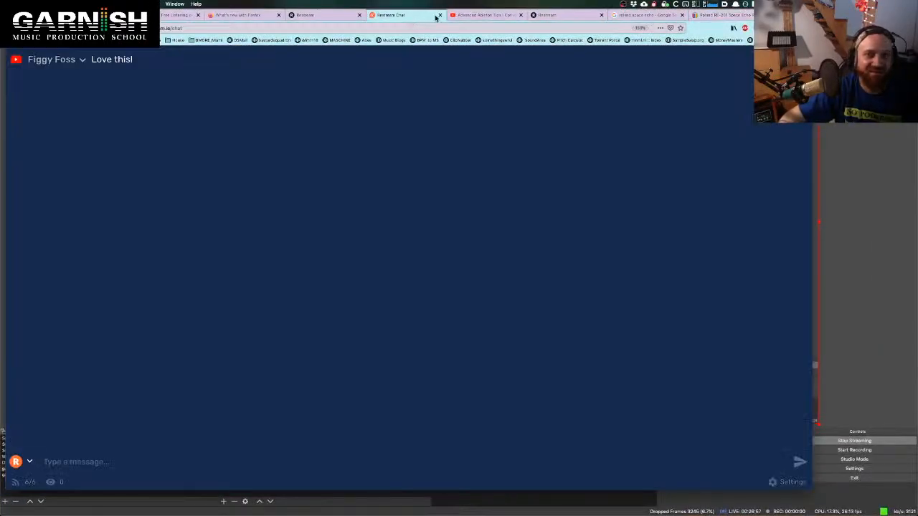
click(468, 15)
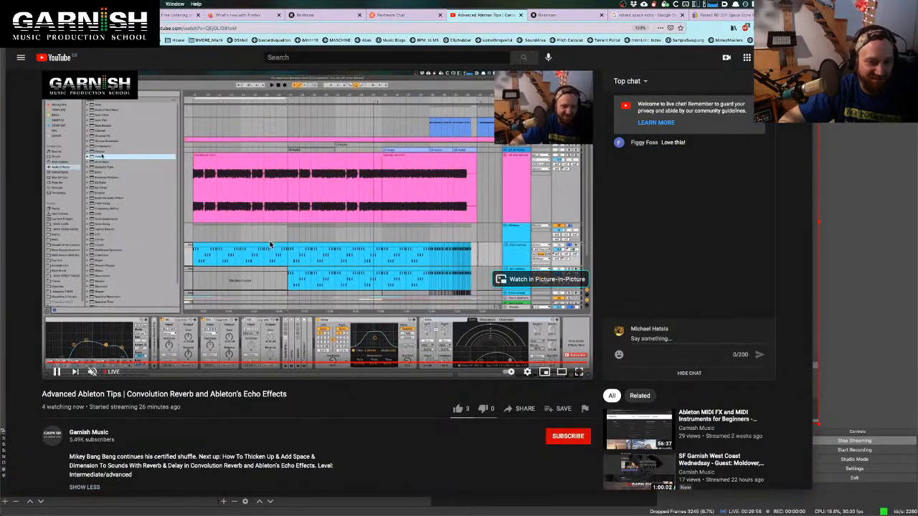
key(ctrl+Up)
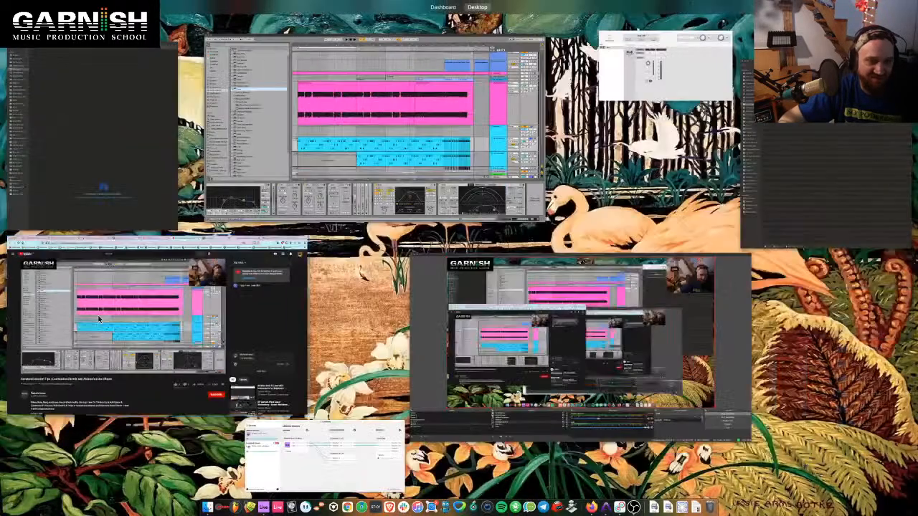
click(471, 274)
key(ctrl+Up)
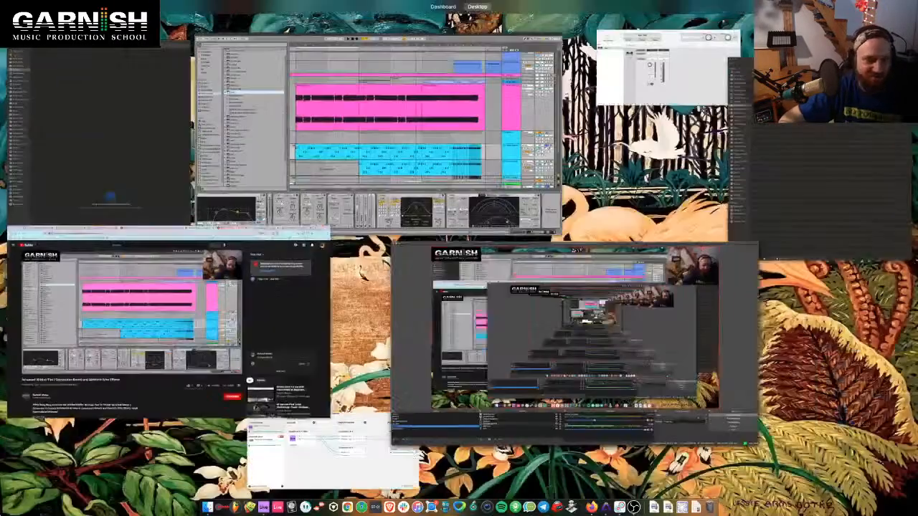
click(291, 130)
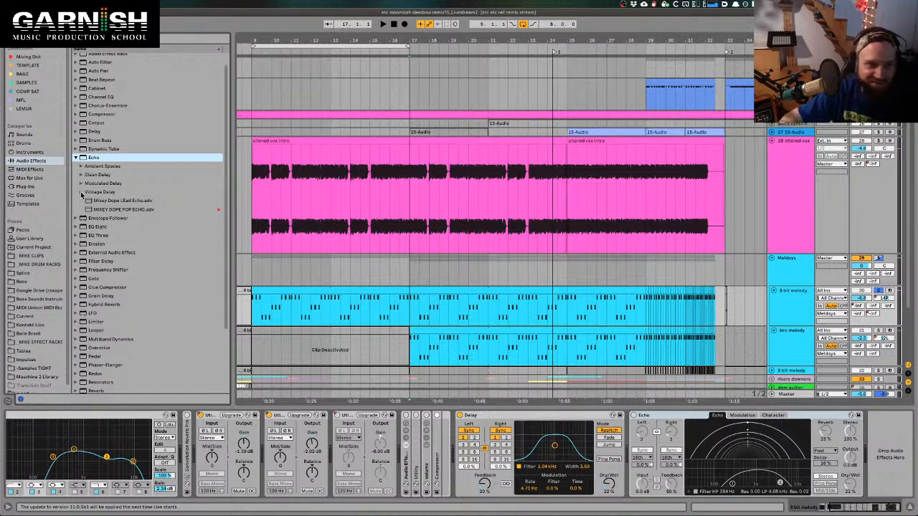
- Browse Echo's Modulated Delay and Clean Delay preset folders, and leave the Vintage Delay folder expanded
click(81, 192)
click(81, 184)
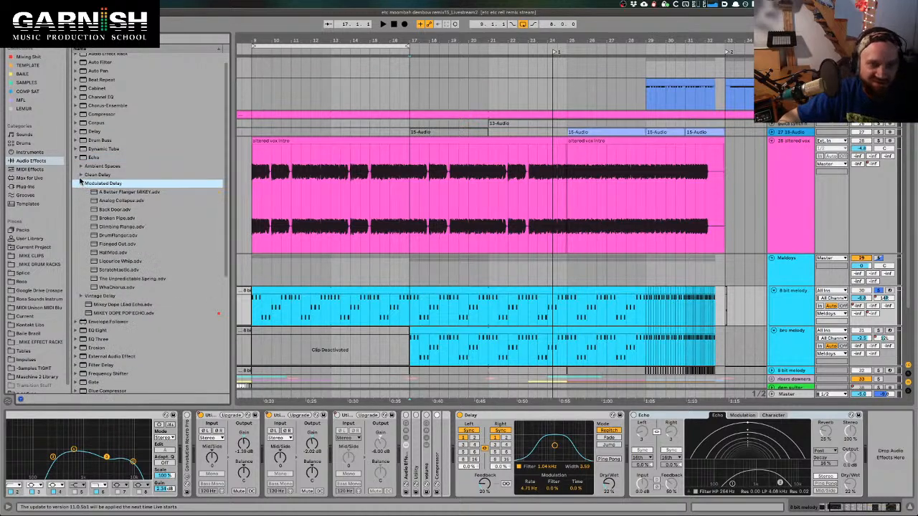
click(81, 175)
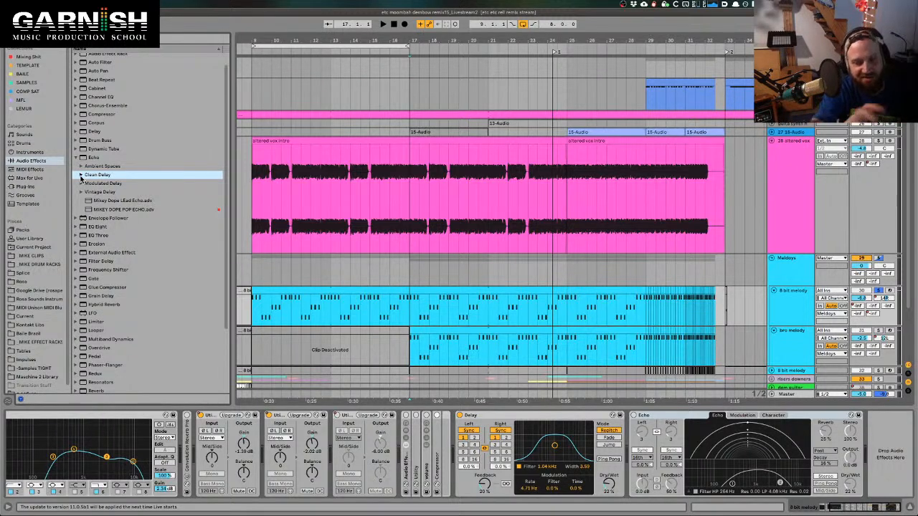
click(82, 175)
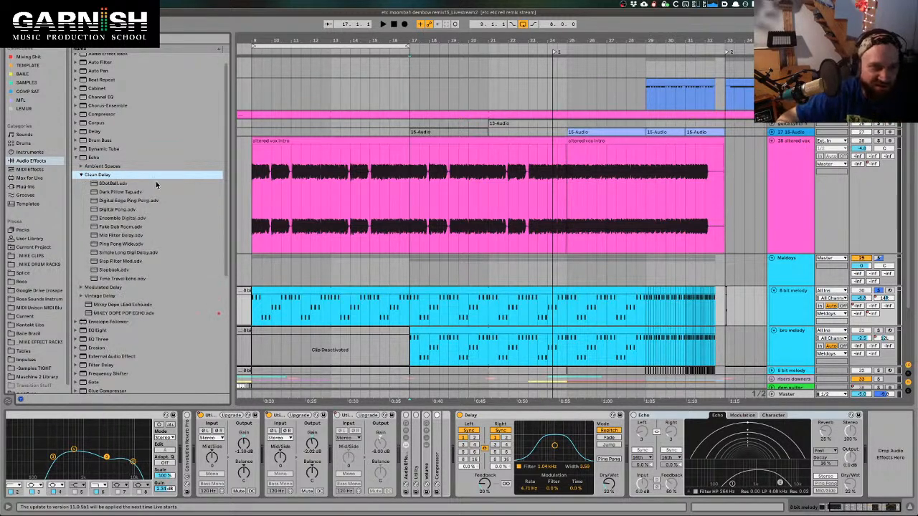
click(81, 176)
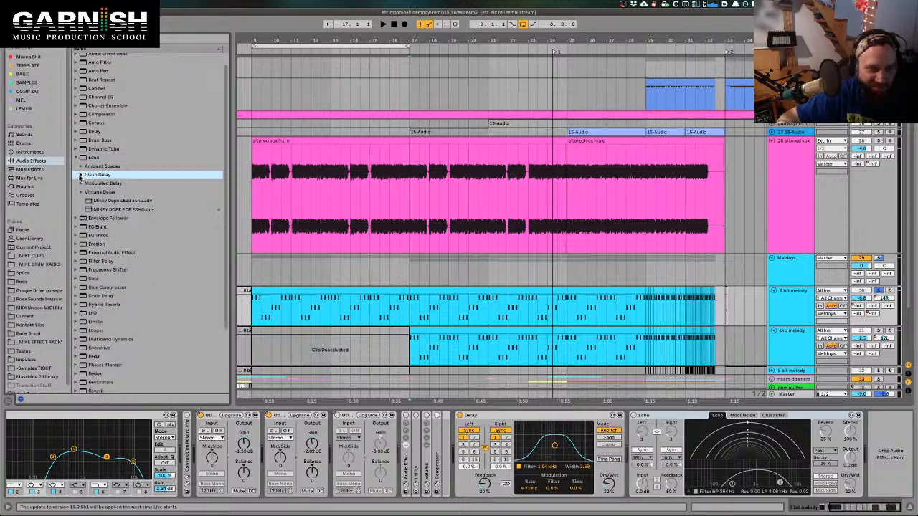
click(81, 192)
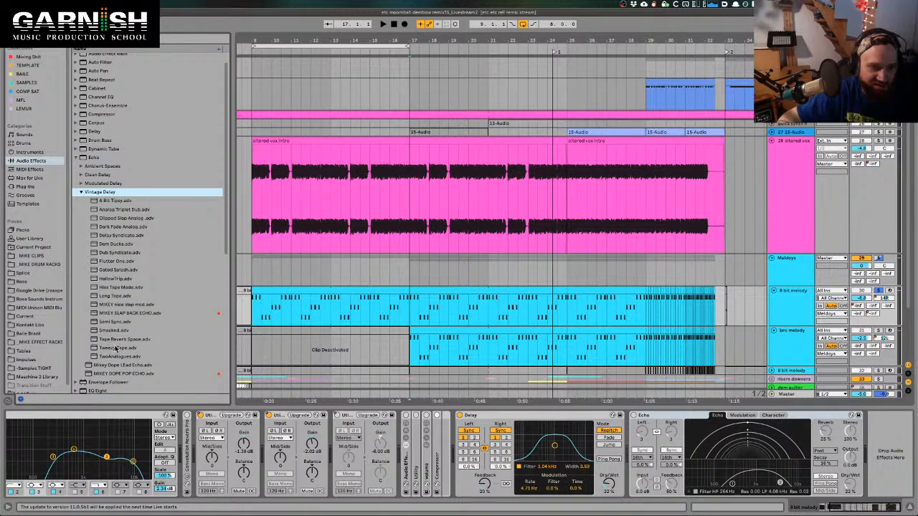
- Load the A Bit Tipsy preset in place of the existing Echo and audition the melody with the effect off and on
click(108, 202)
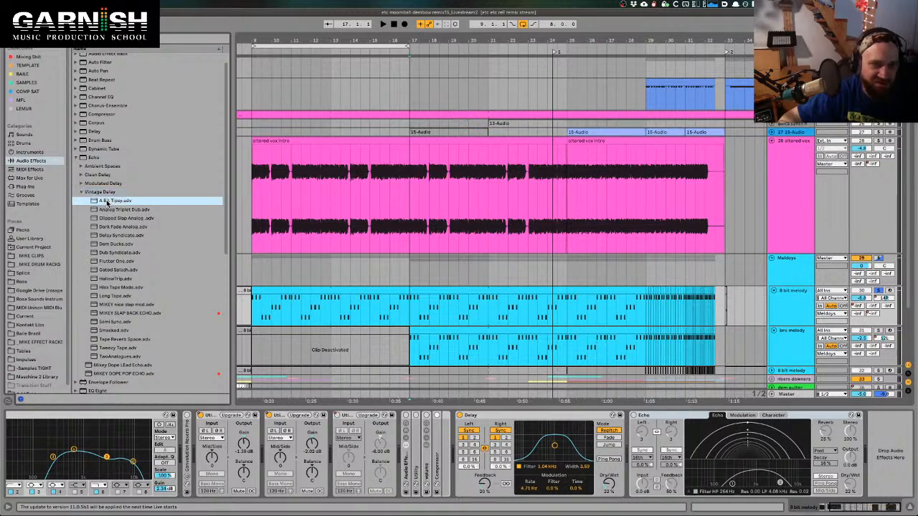
drag(108, 203, 708, 473)
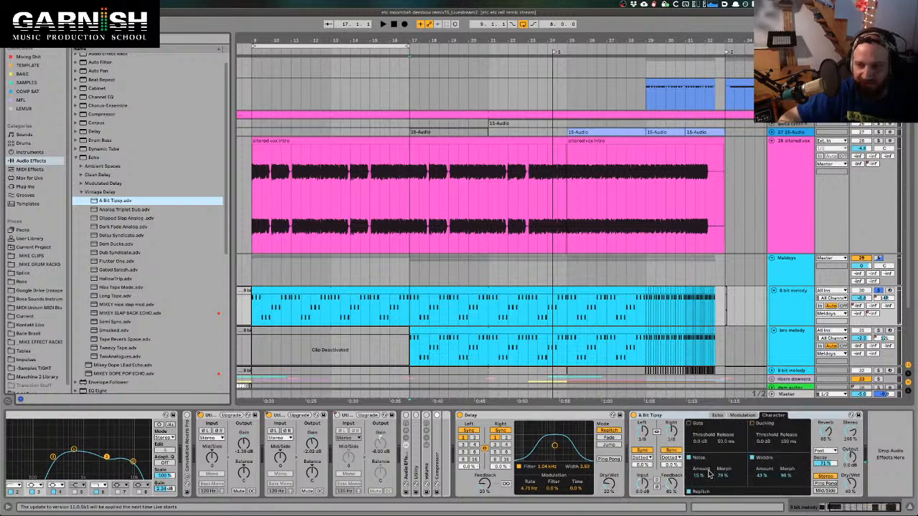
key(space)
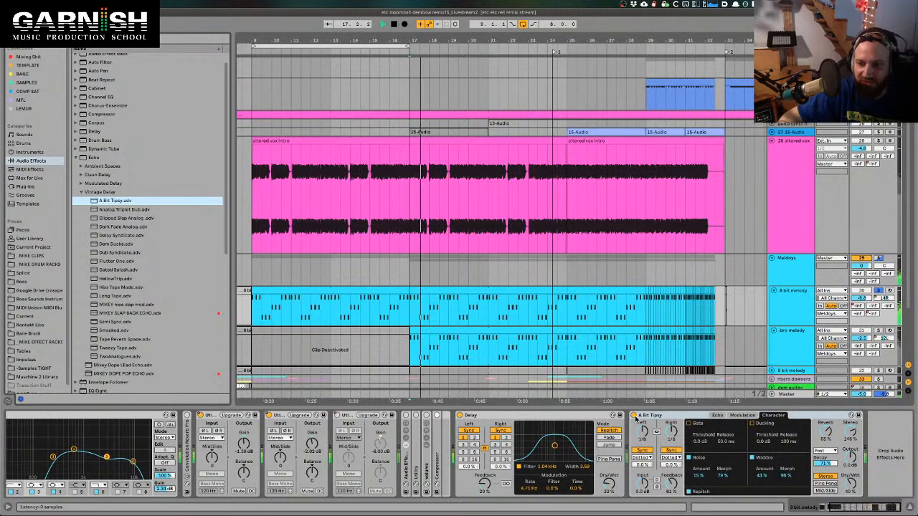
click(634, 419)
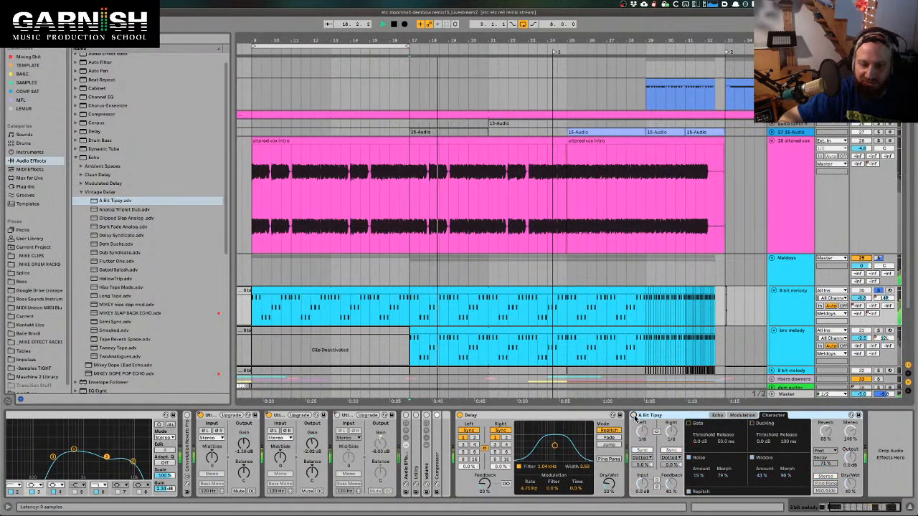
click(634, 416)
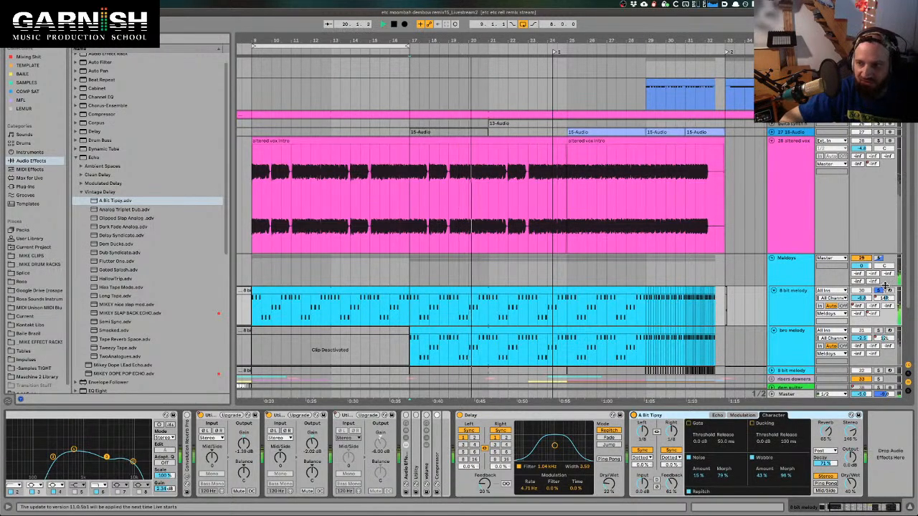
click(713, 368)
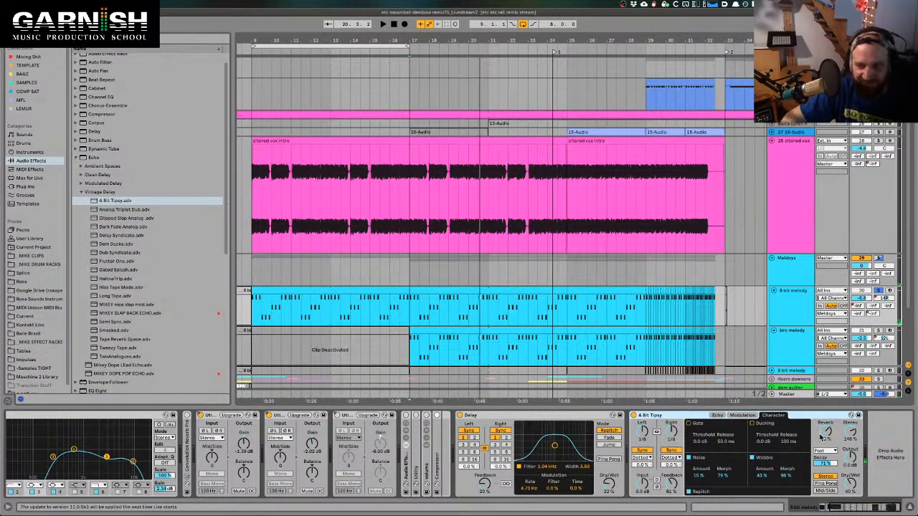
- Lower the reverb decay of the A Bit Tipsy echo and vary its reverb amount, auditioning the melody between changes
drag(828, 432, 828, 451)
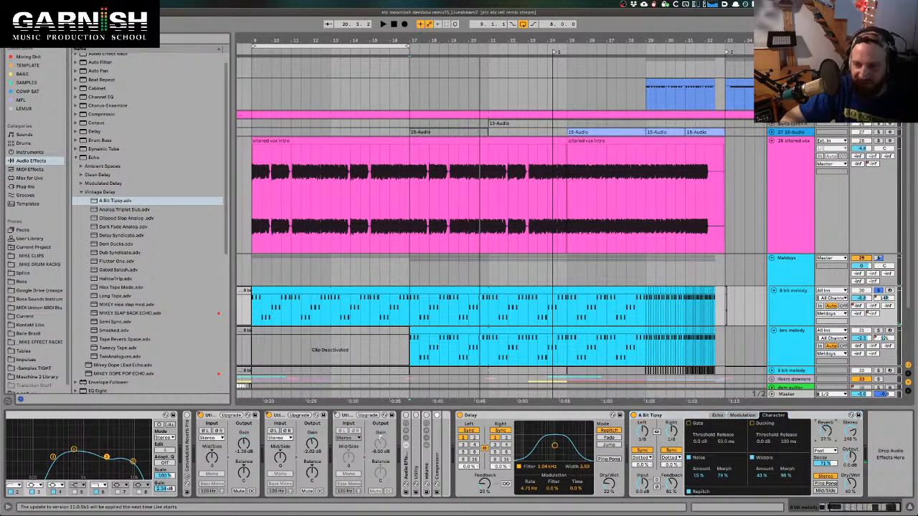
key(space)
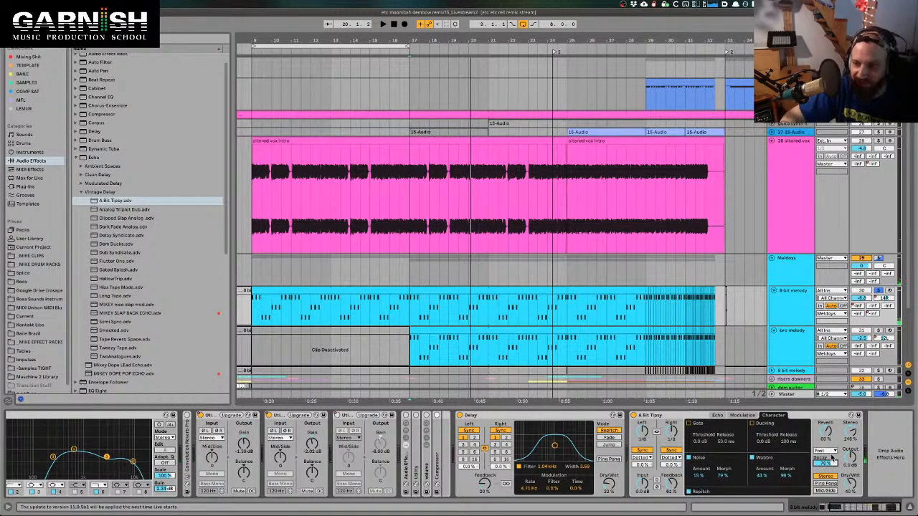
click(830, 455)
click(831, 459)
key(space)
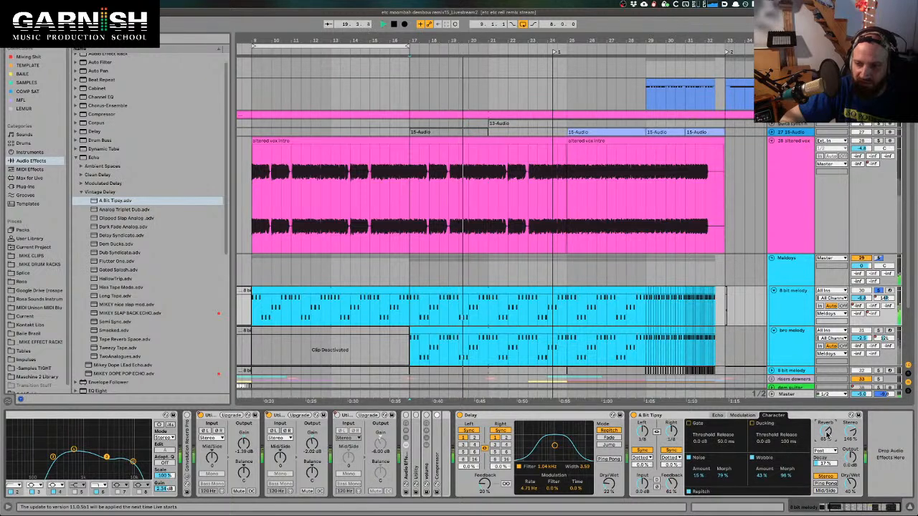
key(space)
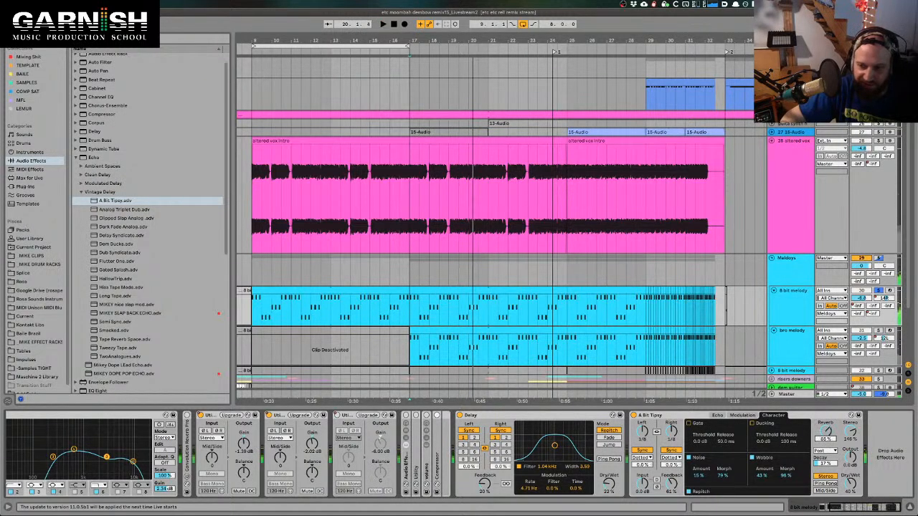
- Replace A Bit Tipsy with the Analog Triplet Dub preset, audition the melody, and show the Echo's filter display
double_click(118, 209)
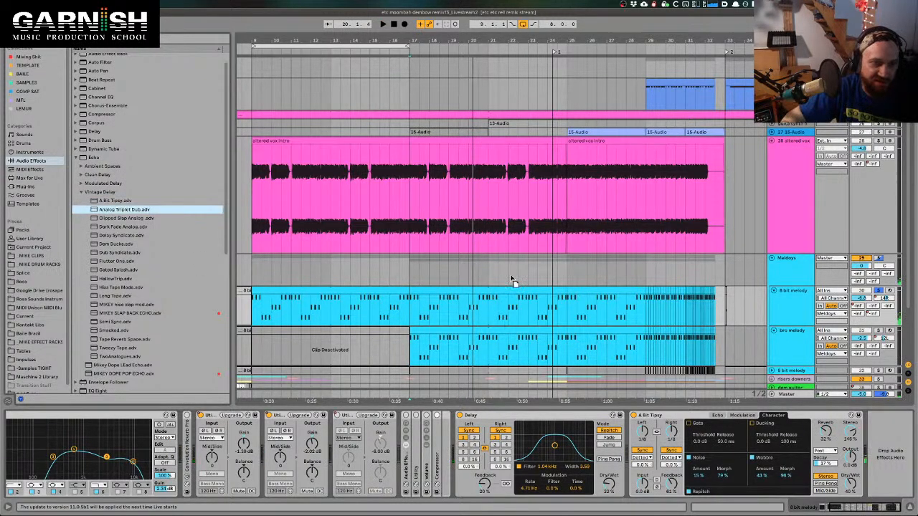
key(space)
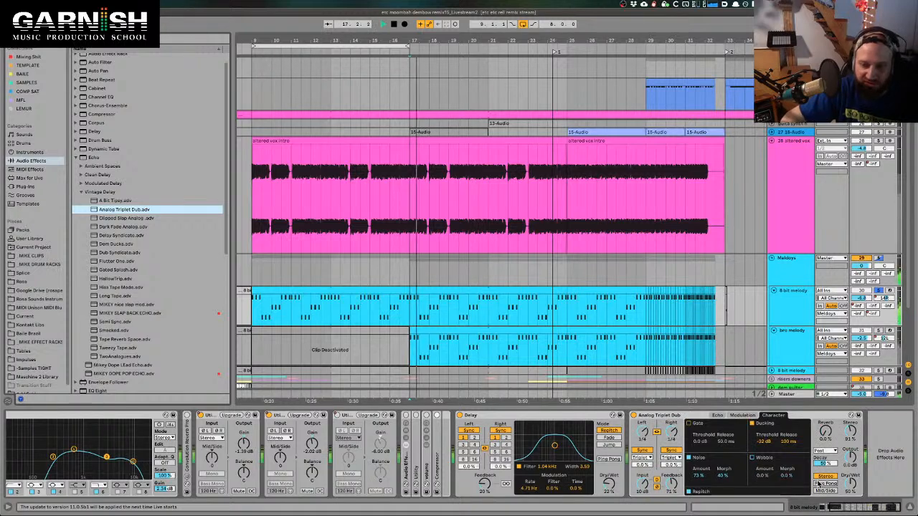
click(717, 416)
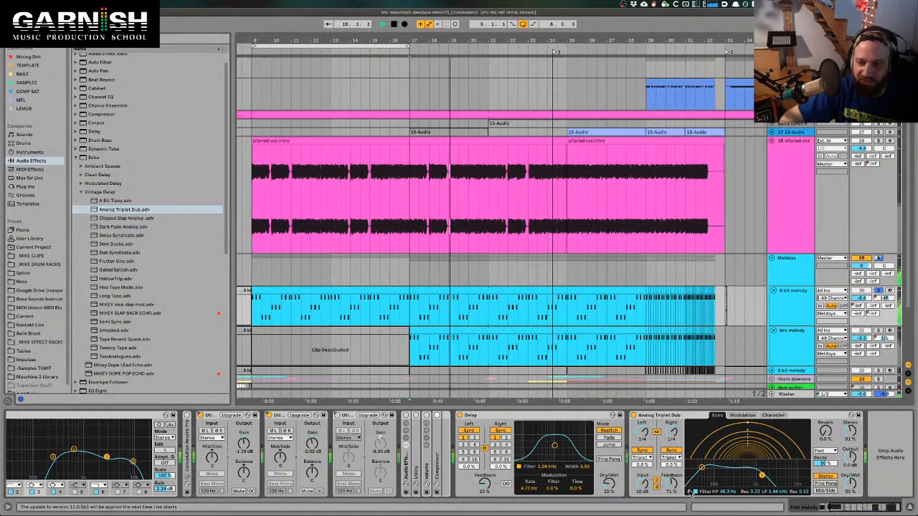
key(space)
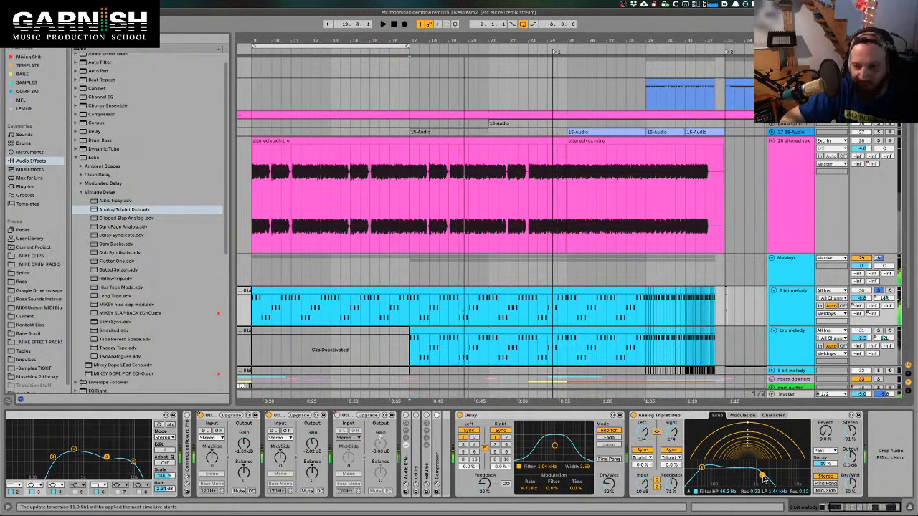
- Set the Analog Triplet Dub filter to a 520 Hz high-pass and a 15.8 kHz low-pass, and audition the melody
drag(761, 477, 805, 483)
drag(703, 469, 744, 484)
key(space)
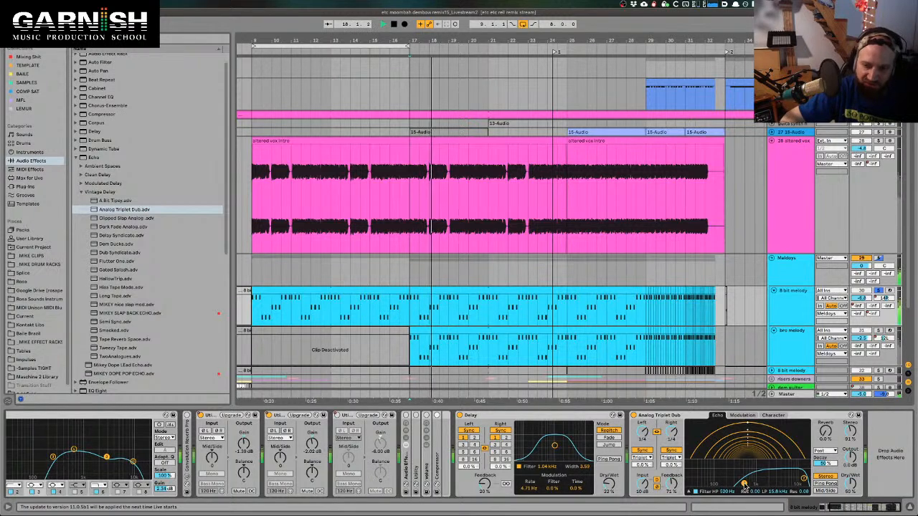
key(space)
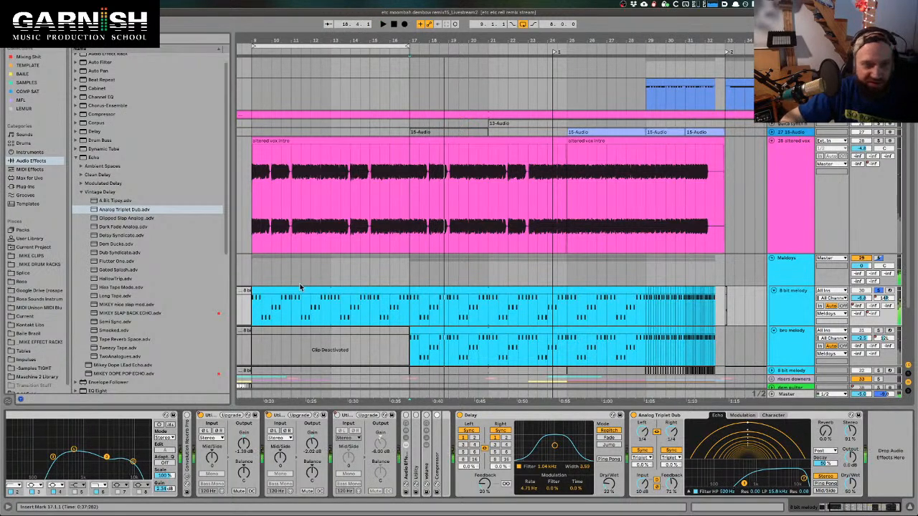
- Replace Analog Triplet Dub with the Gated Splash preset and audition the 8 bit melody through it
double_click(109, 271)
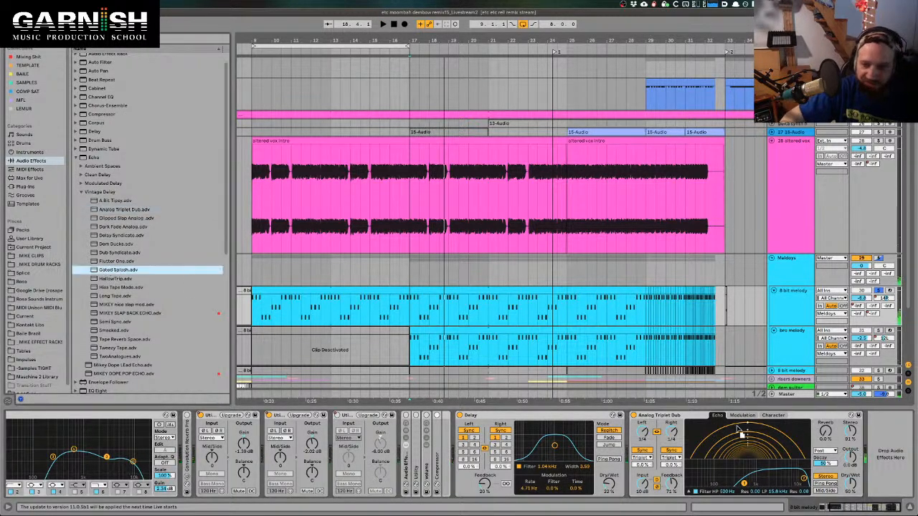
key(space)
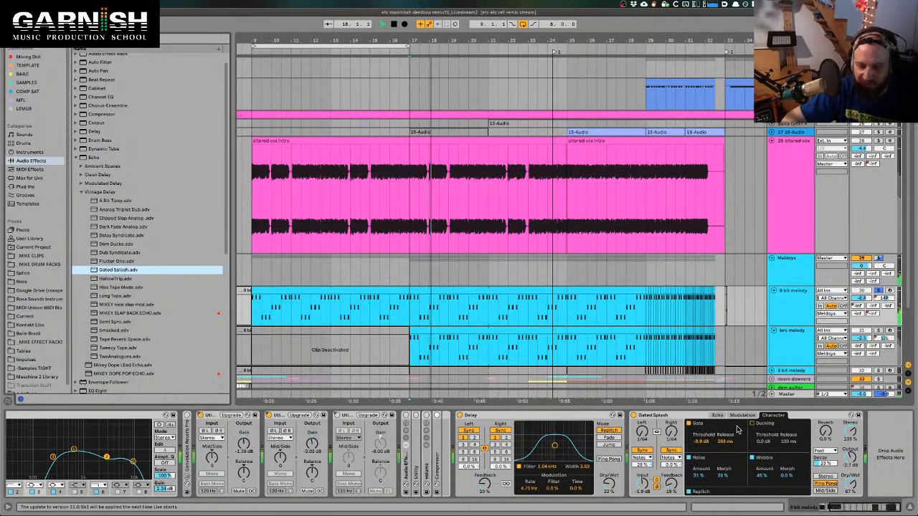
key(space)
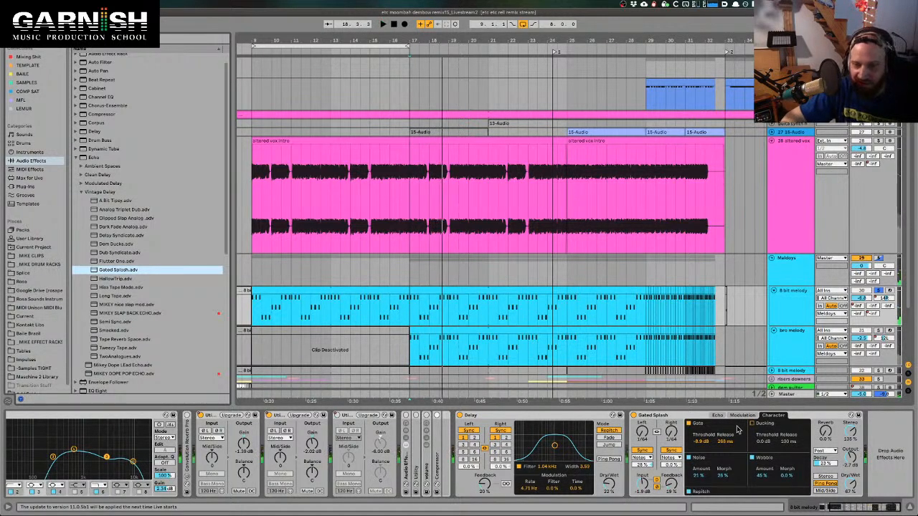
- Set the Gated Splash echo's Dry/Wet to 23 % while auditioning the melody, and collapse the device
click(853, 485)
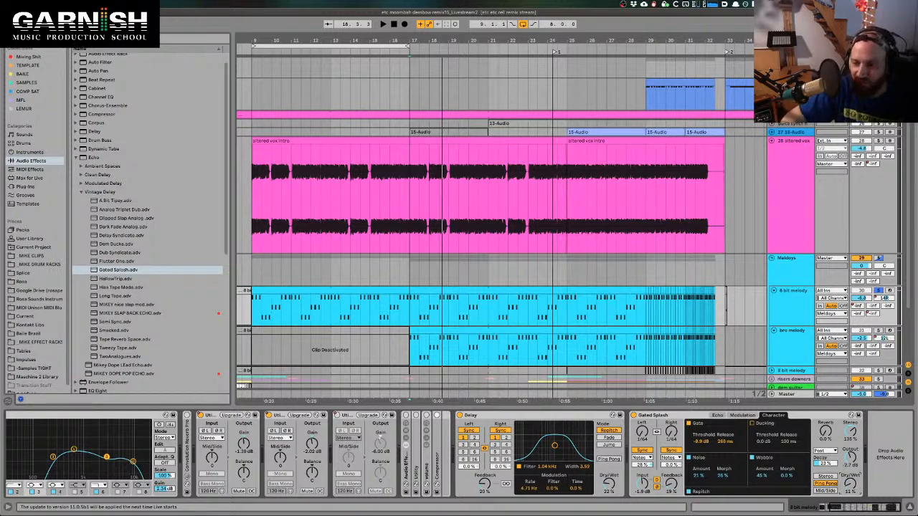
key(space)
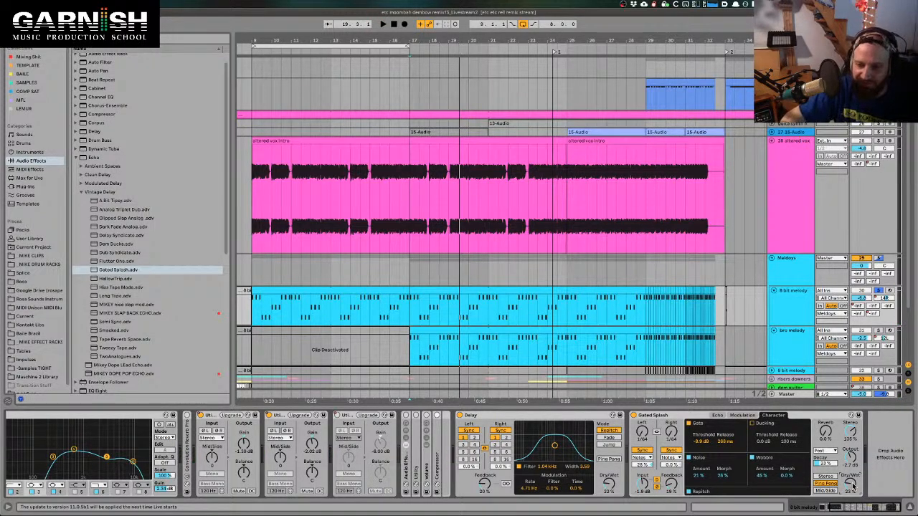
double_click(659, 415)
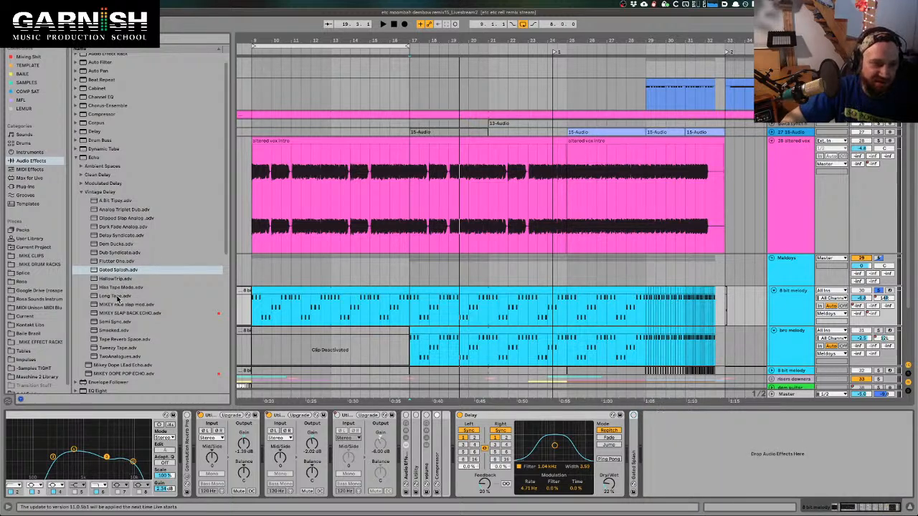
- Add the Long Tape echo preset after Gated Splash on the 8 bit melody track and audition the melody through it
drag(116, 297, 762, 436)
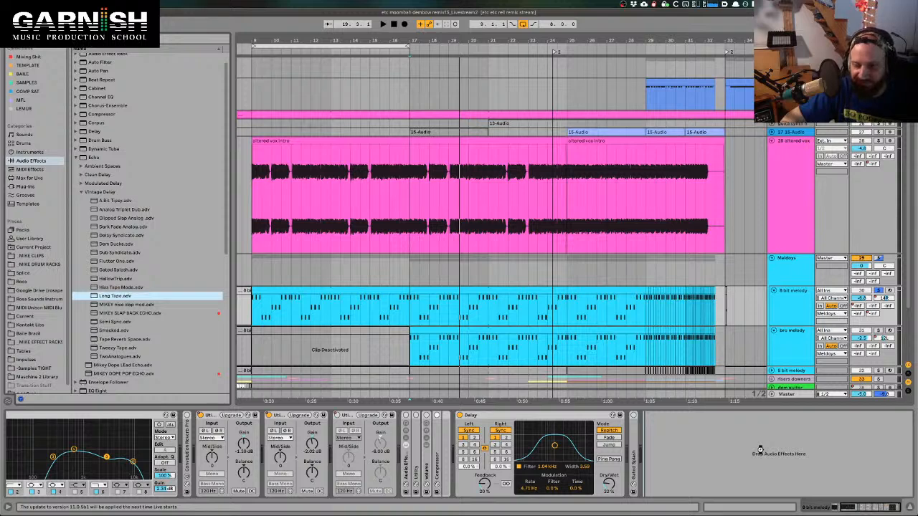
drag(761, 450, 760, 451)
key(space)
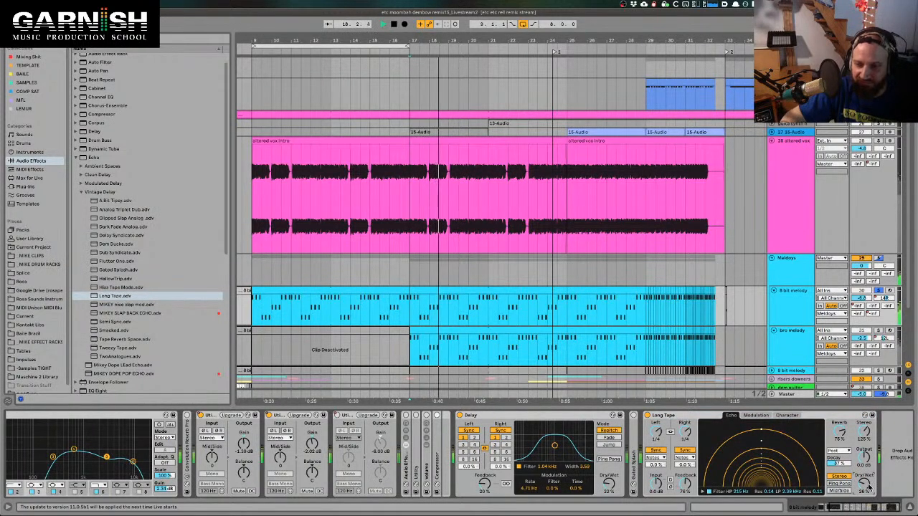
drag(656, 433, 655, 448)
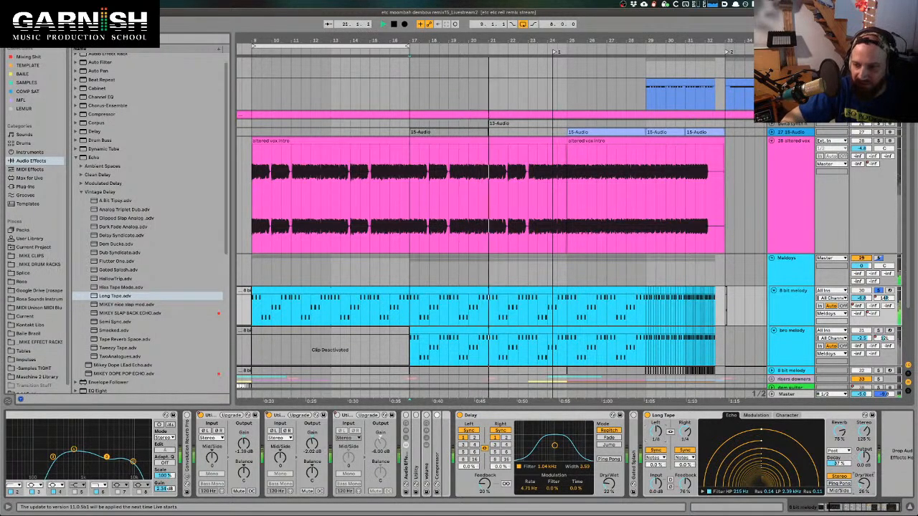
- Show the Long Tape filter and set its low-pass to 1.11 kHz, Reverb to 39 % and Dry/Wet to 19 % while auditioning
click(703, 492)
drag(785, 476, 771, 477)
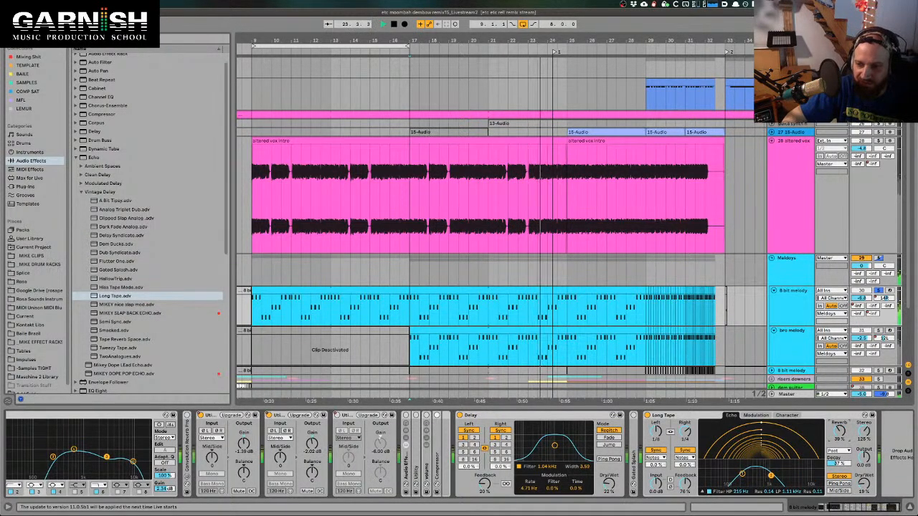
key(space)
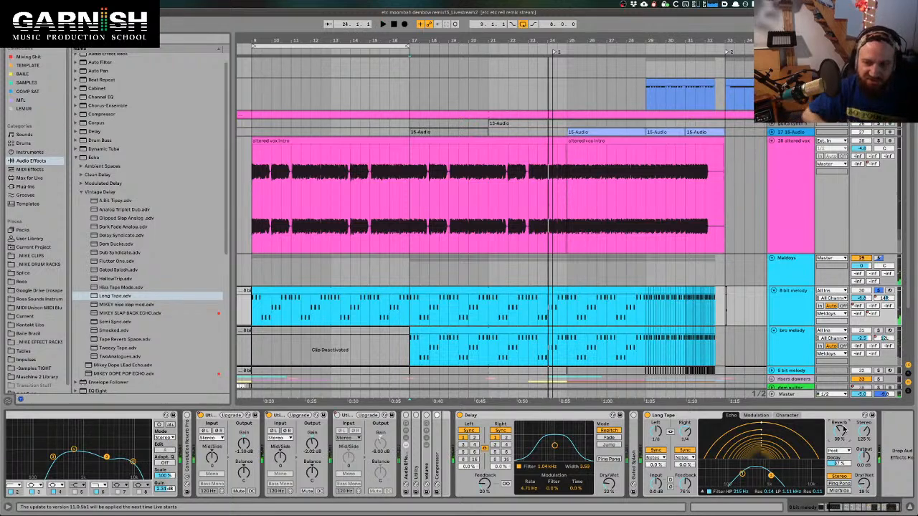
- Replace Long Tape with the HallMod preset from Echo's Modulated Delay presets and audition the melody
click(666, 416)
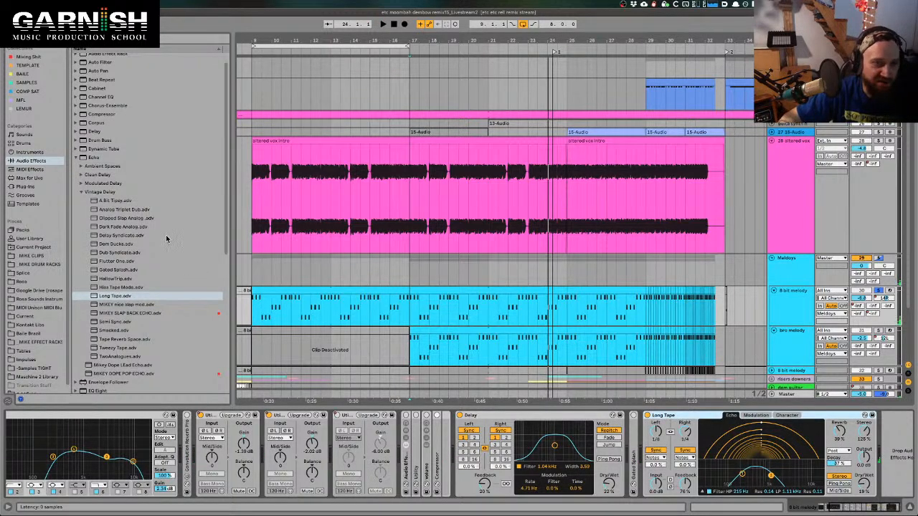
key(Delete)
click(82, 192)
click(81, 184)
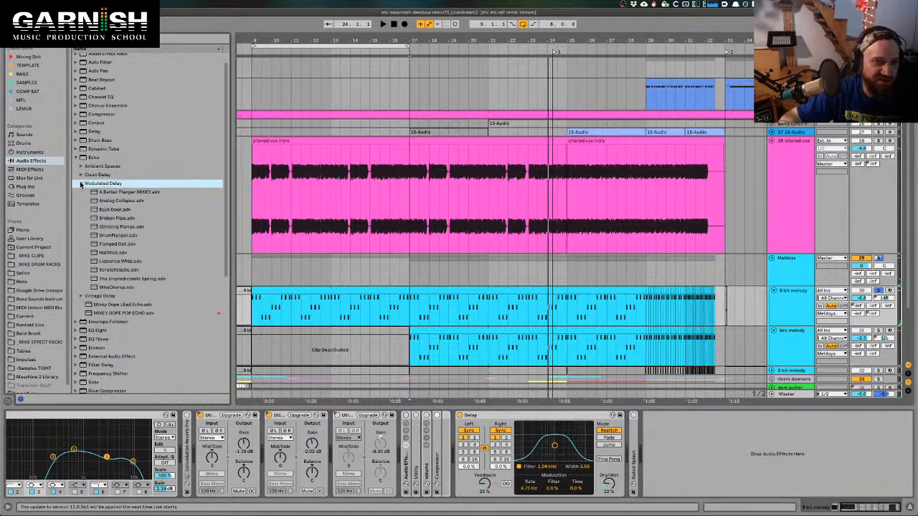
drag(110, 253, 772, 460)
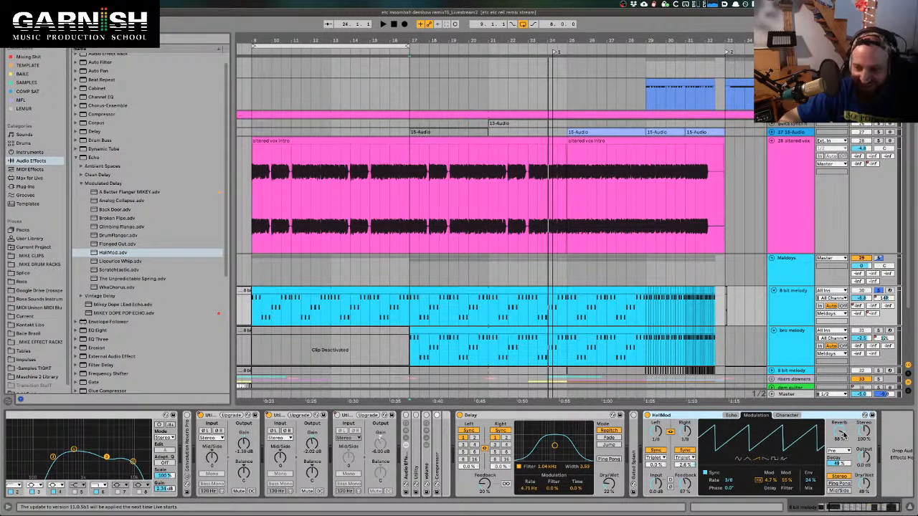
key(space)
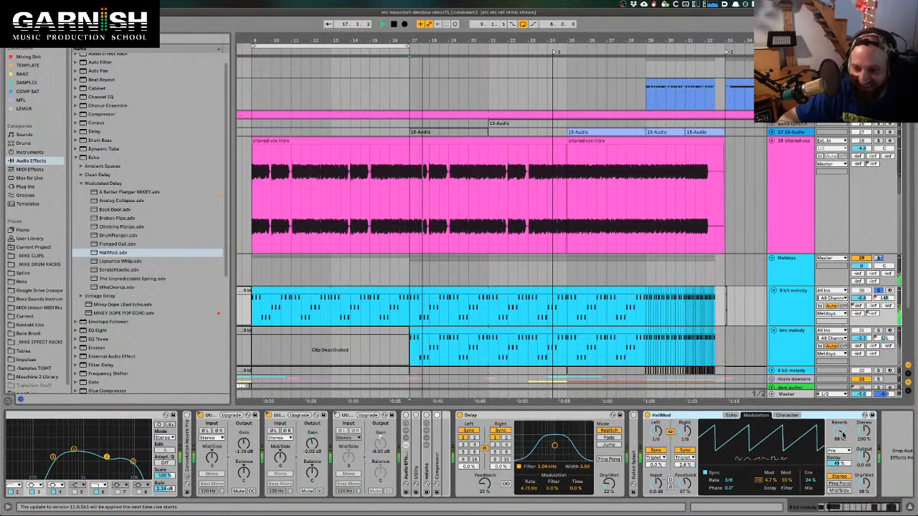
- Set HallMod's Dry/Wet to 16 % and Reverb to 33 % while auditioning the melody, and deactivate the device
drag(865, 484, 865, 507)
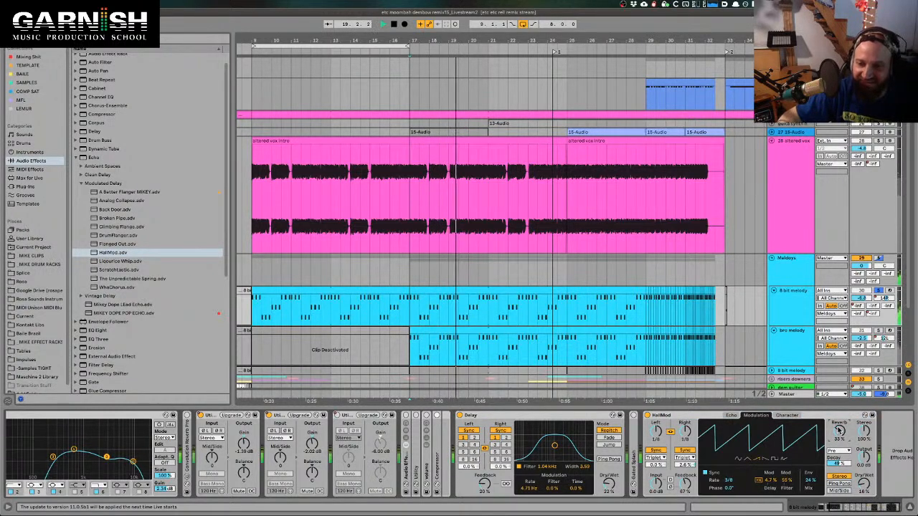
key(space)
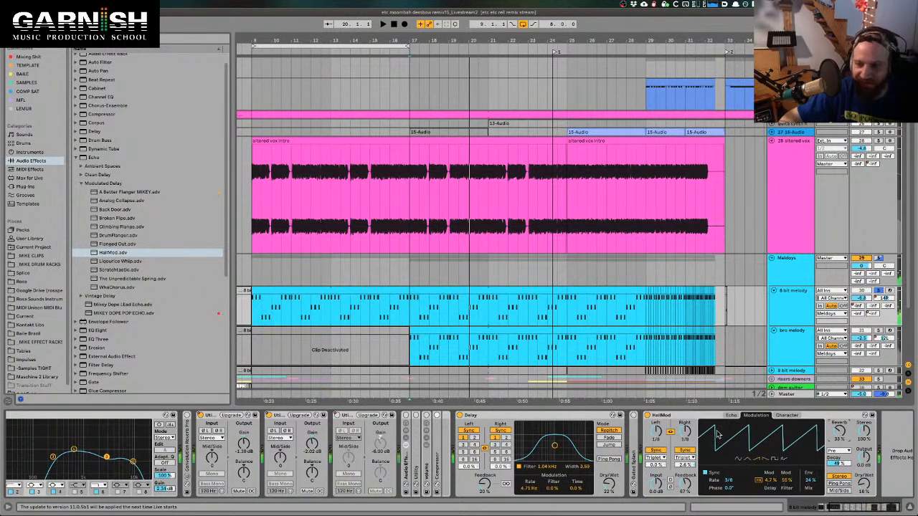
click(673, 417)
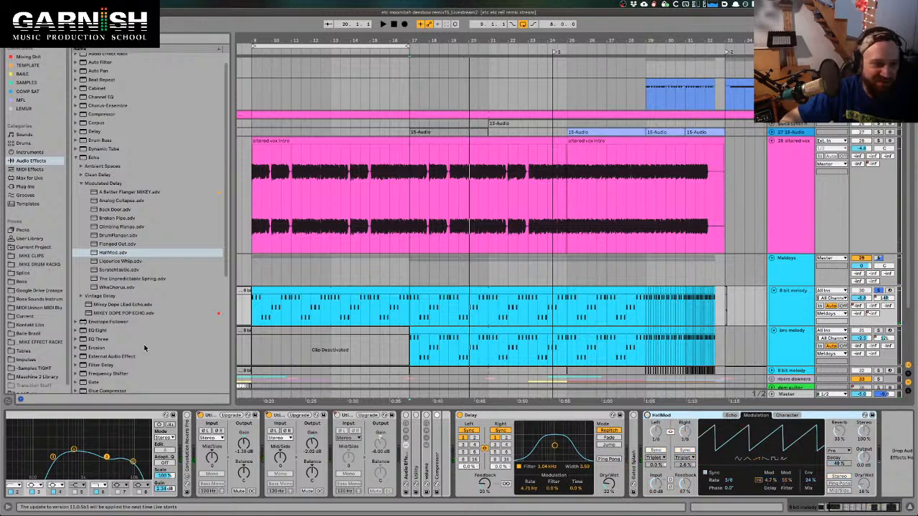
- Look through Echo's Vintage Delay, Clean Delay, Ambient Spaces and Modulated Delay folders for another preset
click(81, 183)
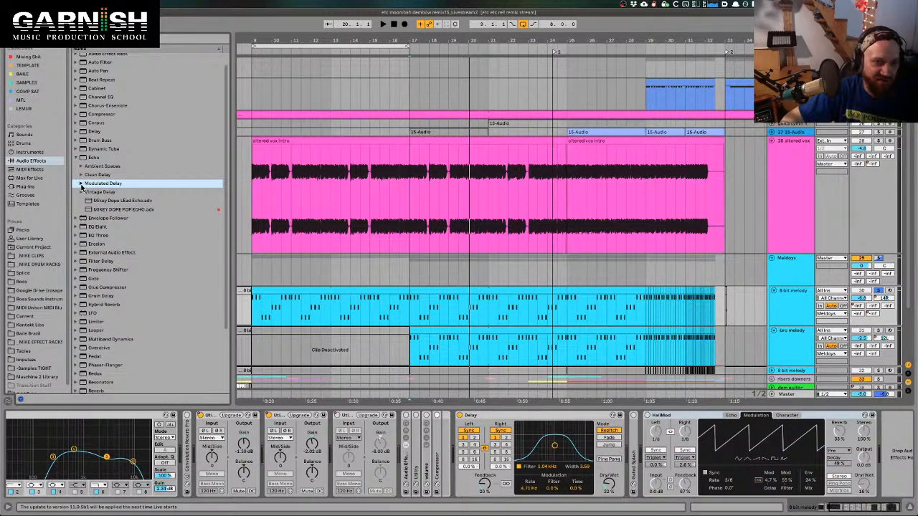
click(81, 192)
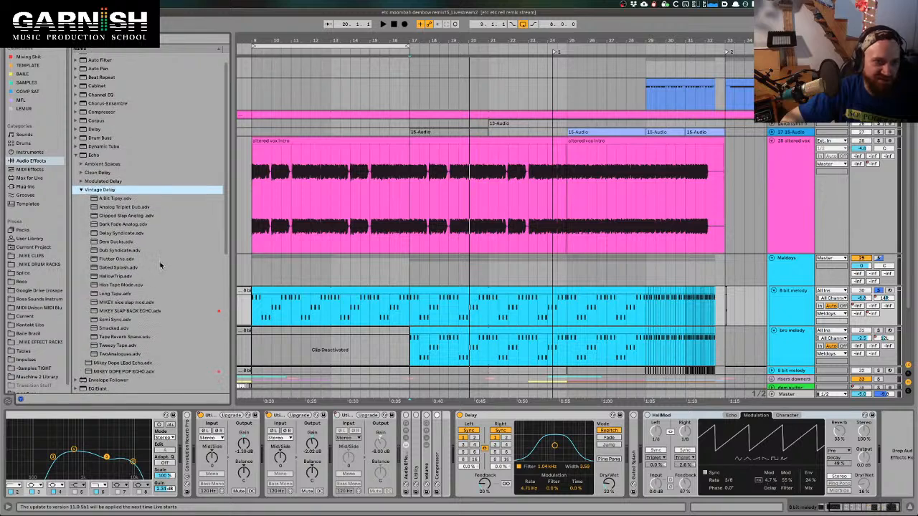
scroll(160, 267, down, 1)
scroll(160, 266, up, 1)
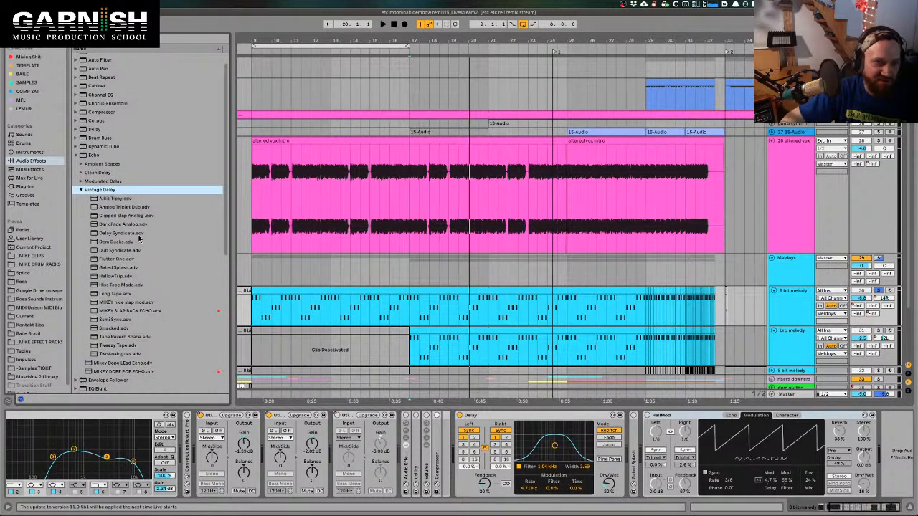
click(80, 173)
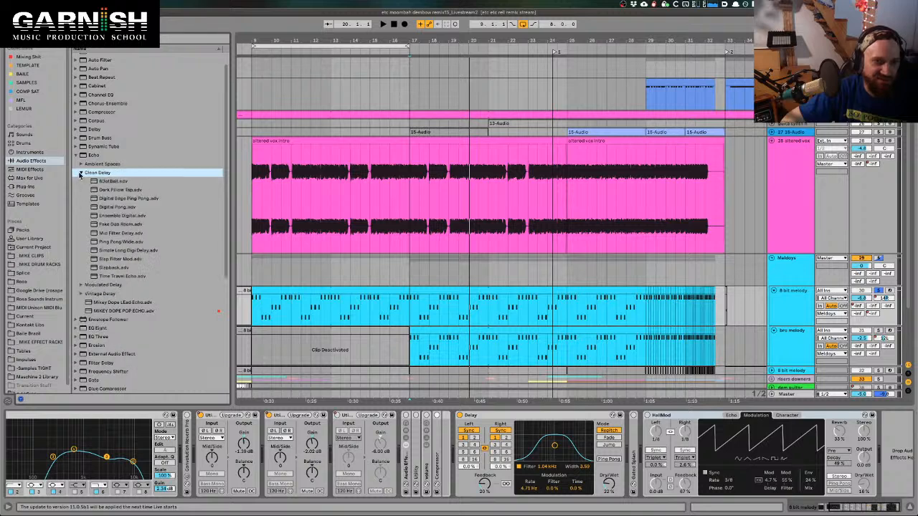
click(81, 165)
click(81, 164)
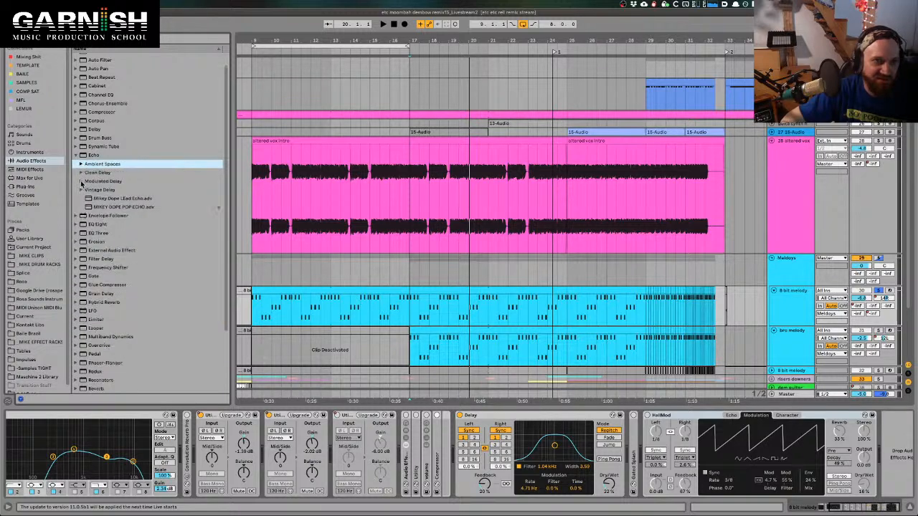
click(81, 181)
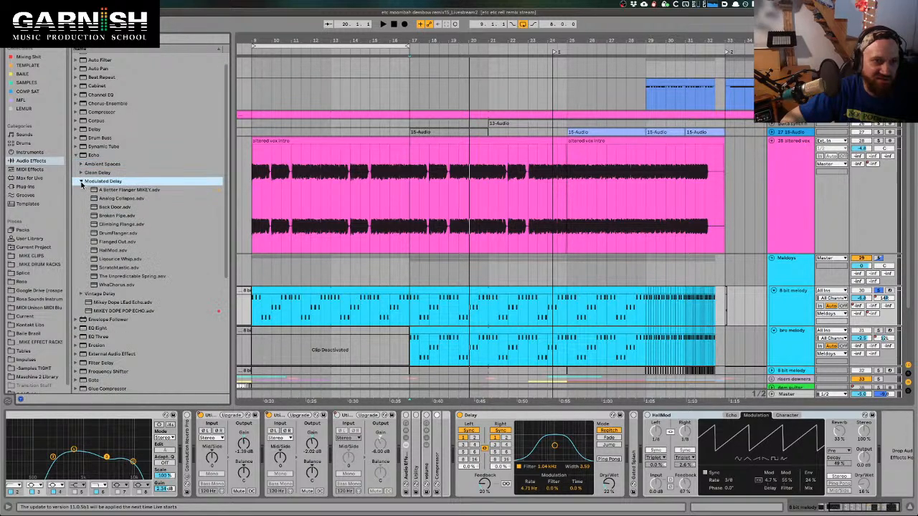
- Add the Flanged Out preset after HallMod and audition the melody through it
click(109, 243)
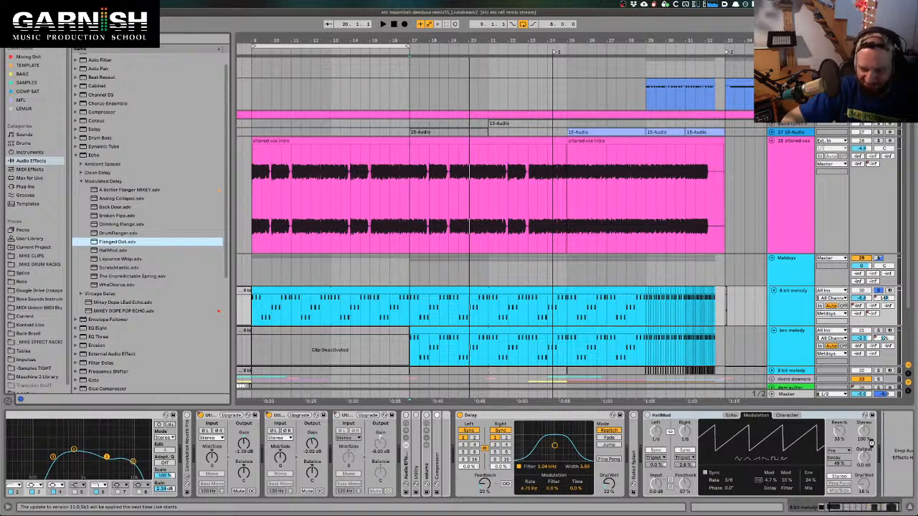
drag(871, 443, 872, 446)
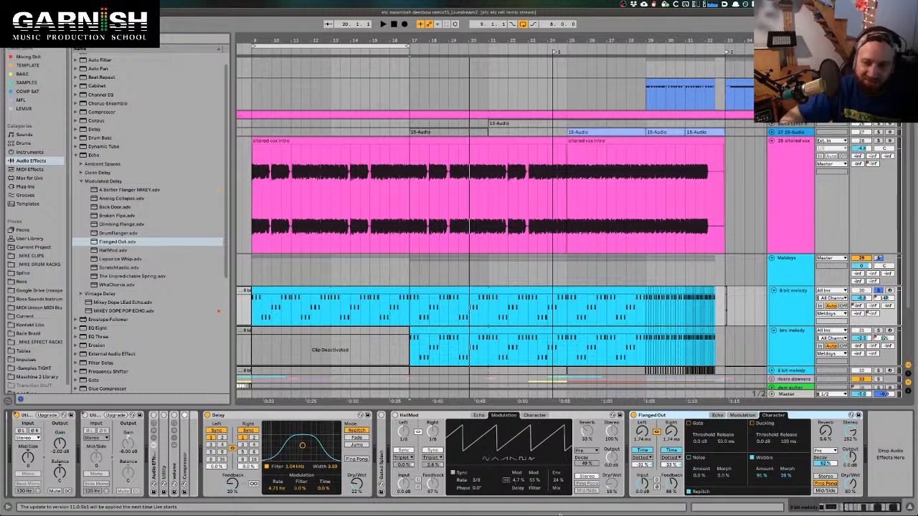
key(space)
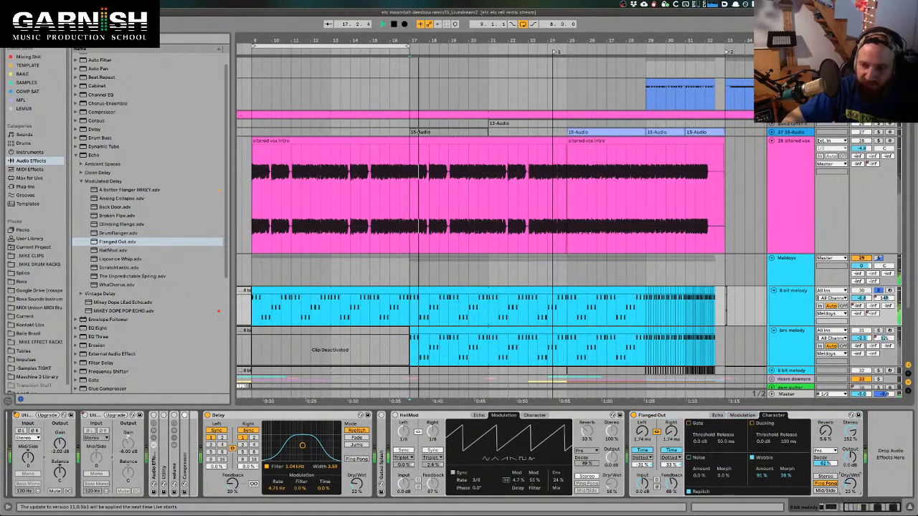
- Set the Flanged Out filter to a 226 Hz high-pass and a 7.62 kHz low-pass, and its Reverb to 43 %, while auditioning
click(717, 415)
drag(767, 467, 793, 482)
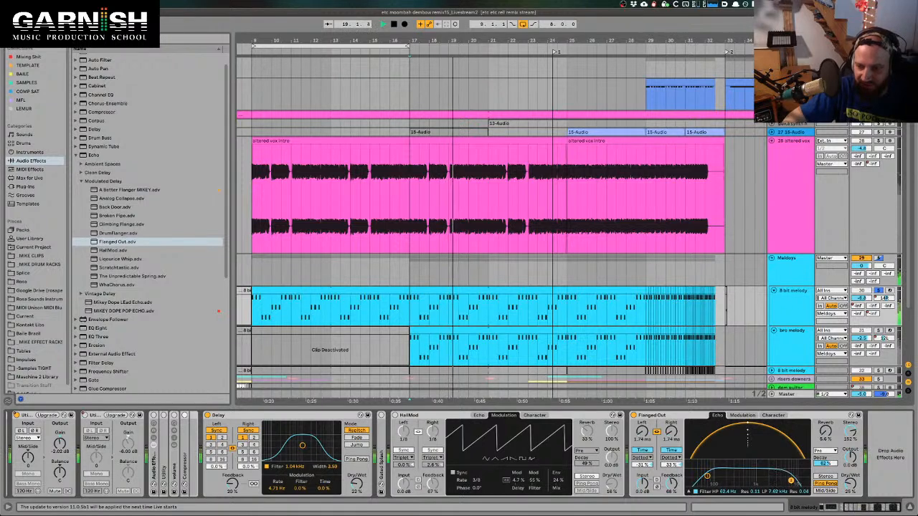
drag(707, 476, 730, 480)
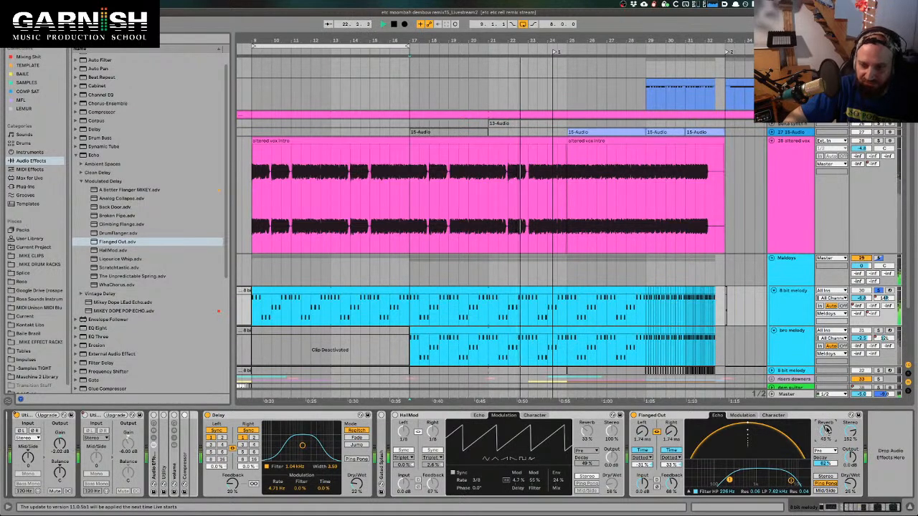
key(space)
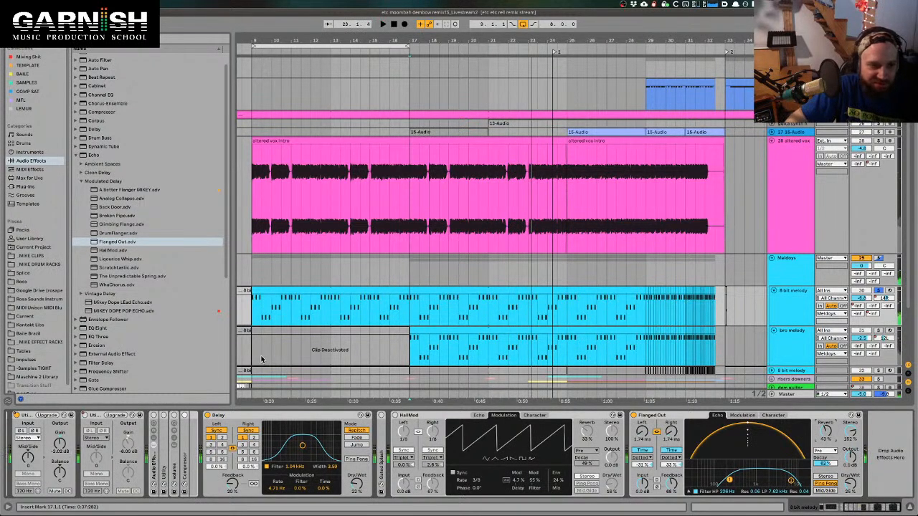
- Replace Flanged Out with the WhaChorus preset, set its Dry/Wet to 38 % and audition the melody
click(119, 285)
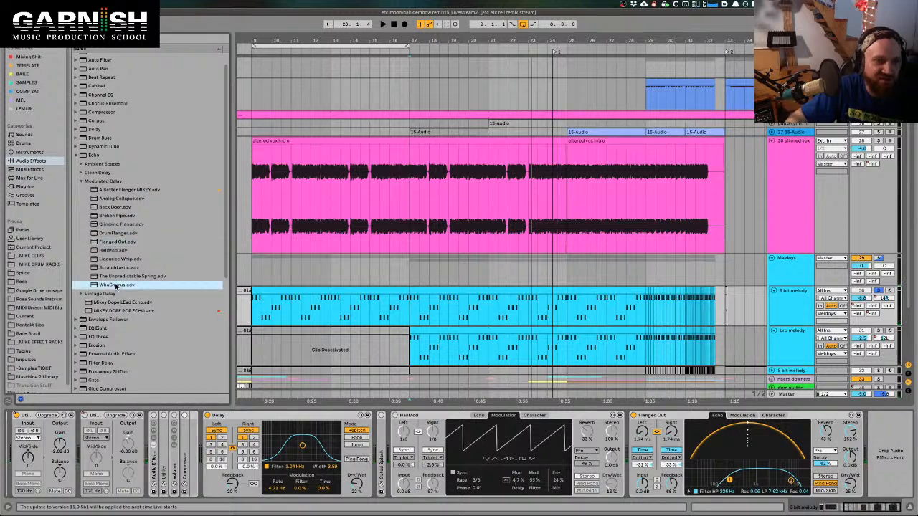
drag(471, 271, 707, 436)
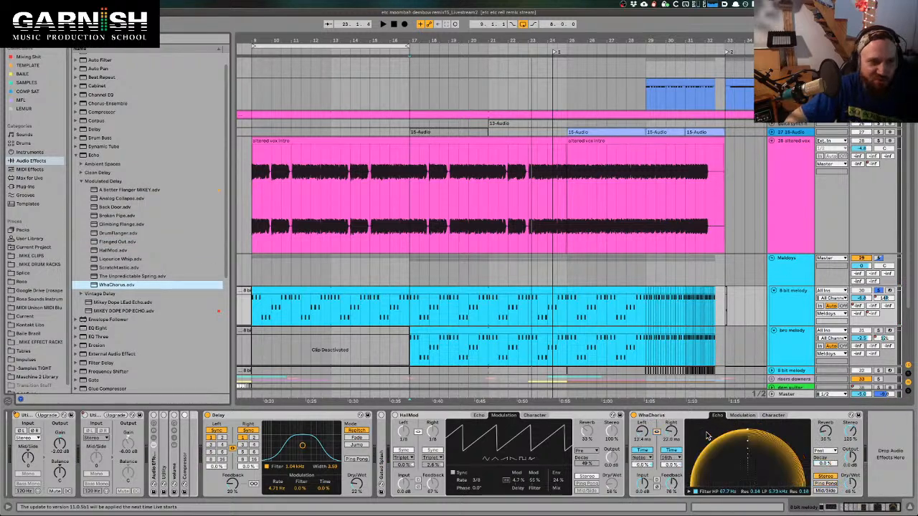
key(space)
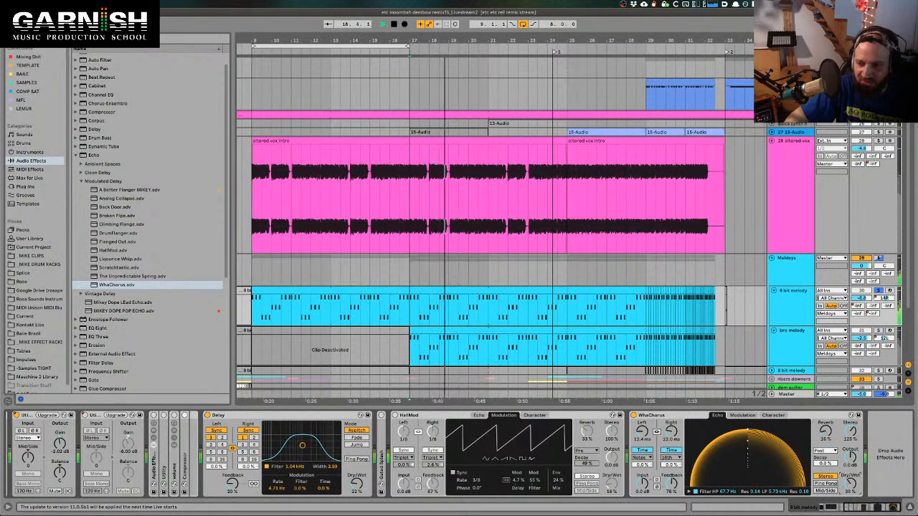
key(space)
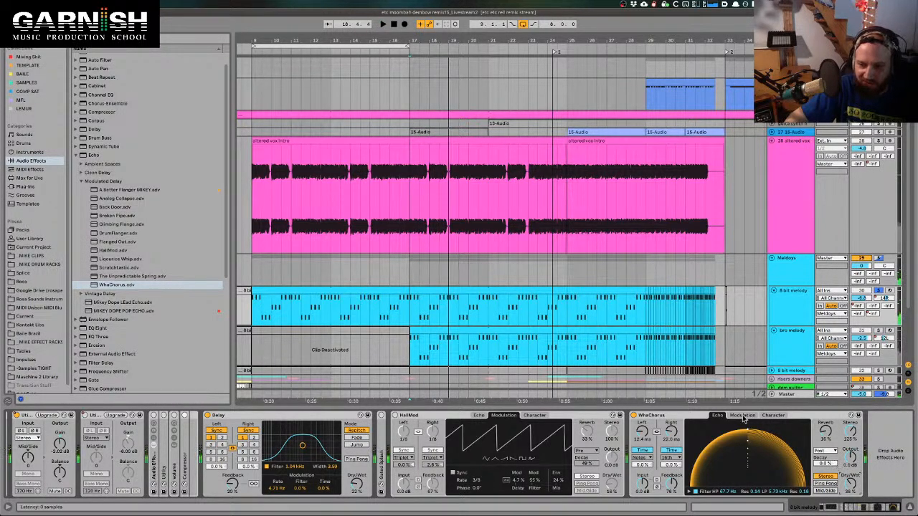
- Set the WhaChorus filter to an 832 Hz high-pass and an 11.0 kHz low-pass, auditioning the melody and viewing its modulation settings
click(686, 494)
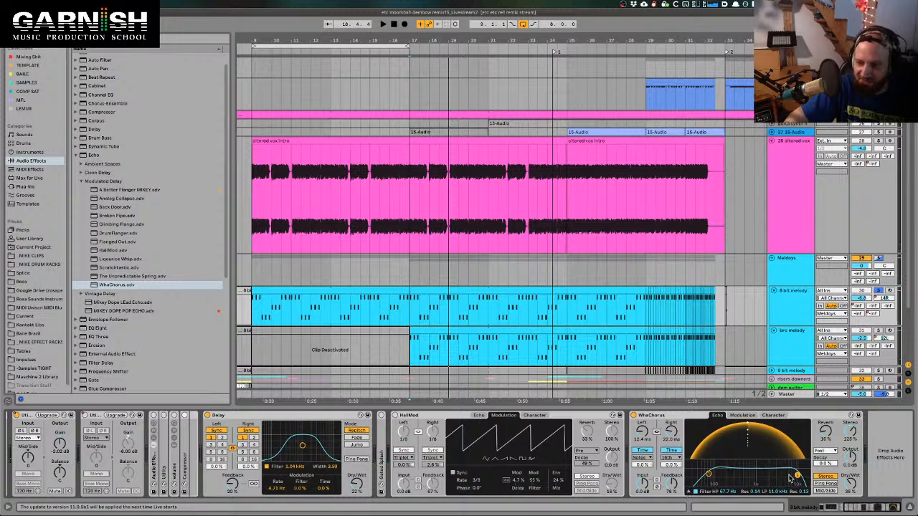
drag(709, 475, 752, 477)
key(space)
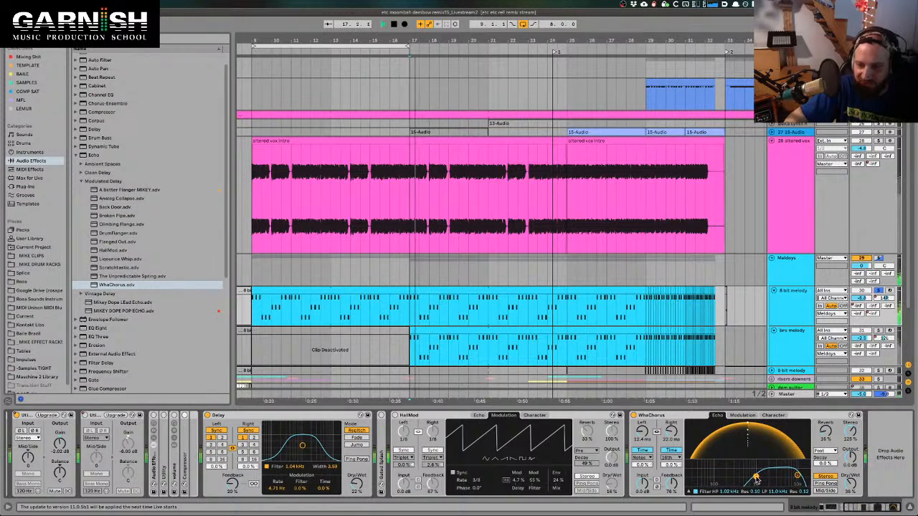
click(752, 417)
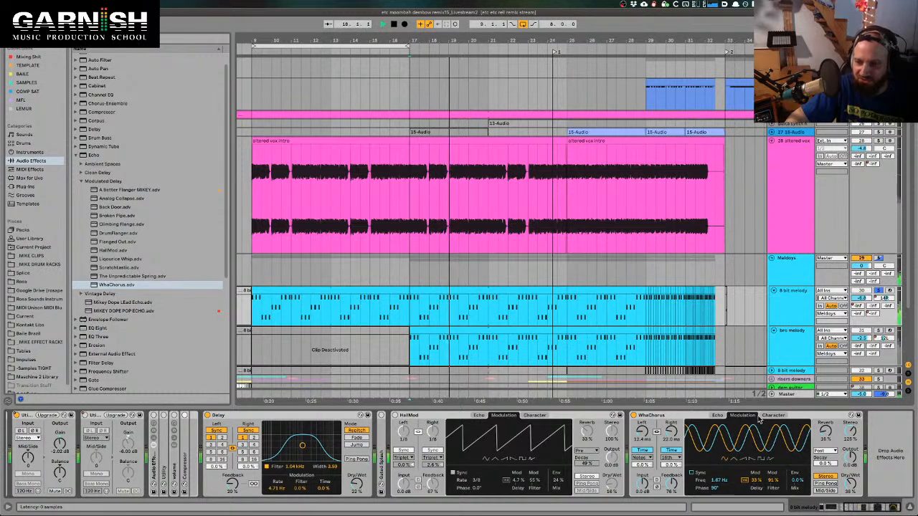
click(719, 416)
key(space)
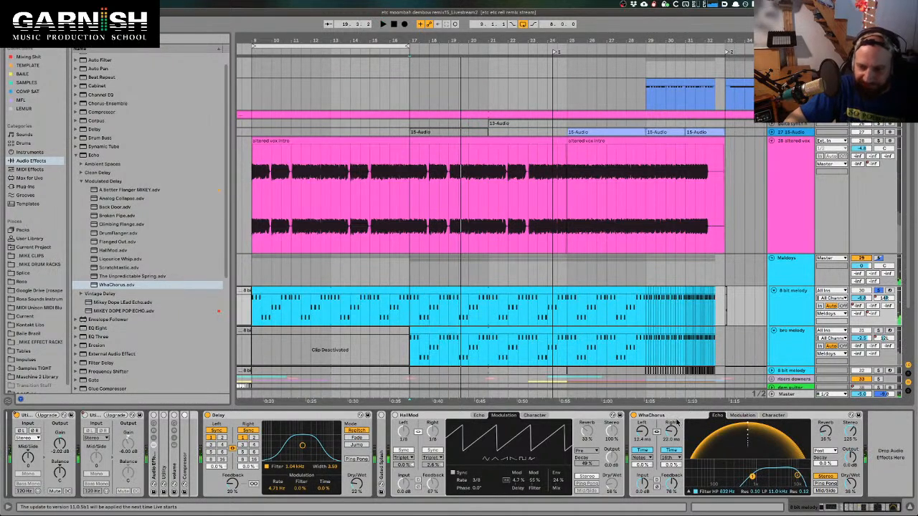
- Collapse the WhaChorus device, expand the Gated Splash Echo and switch it on
click(434, 419)
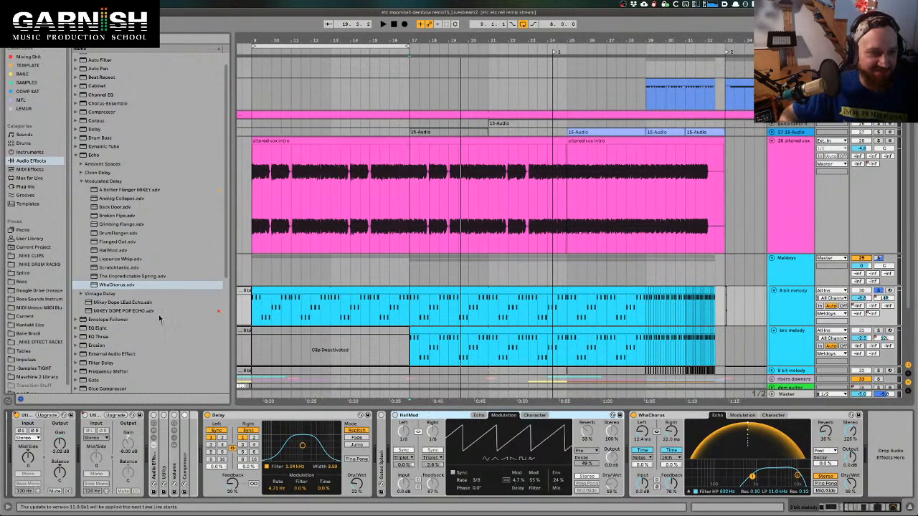
click(112, 243)
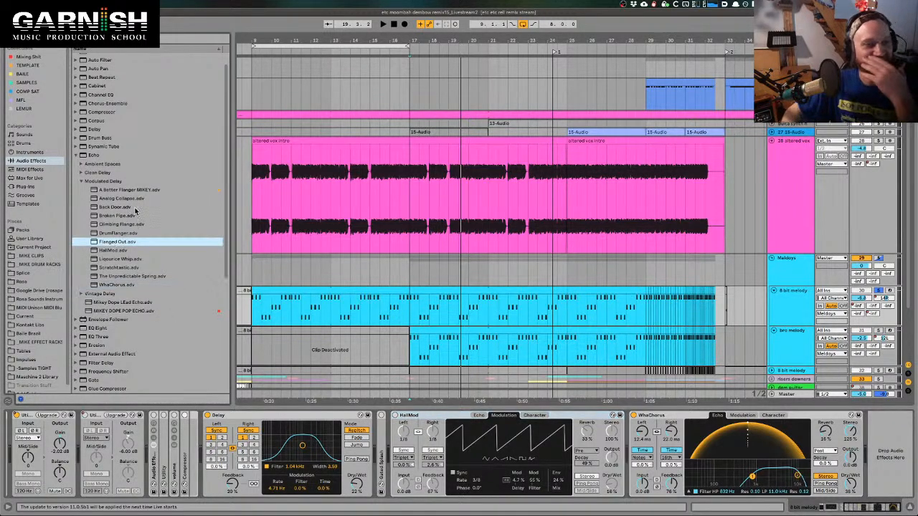
click(434, 417)
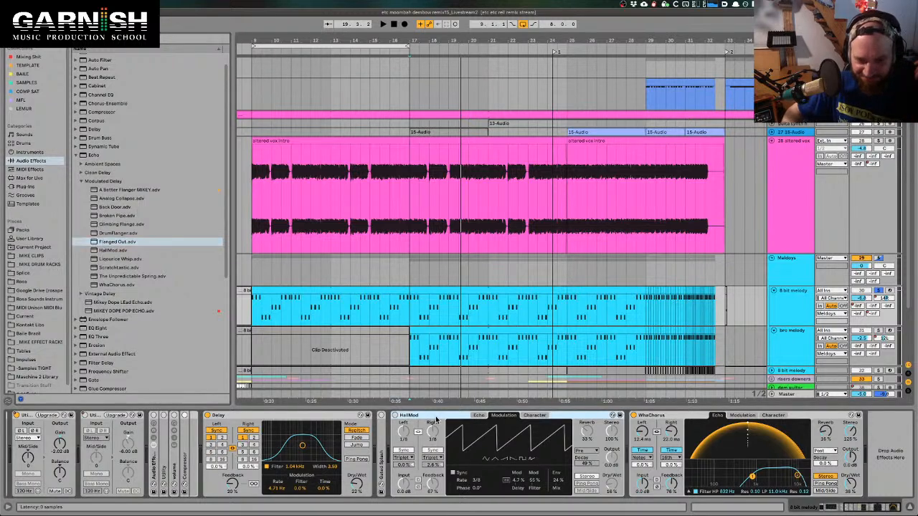
double_click(651, 415)
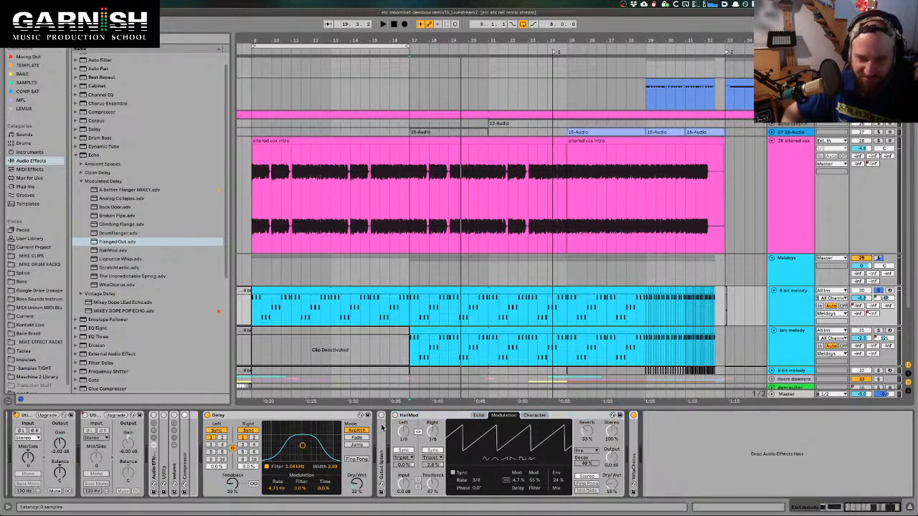
double_click(381, 446)
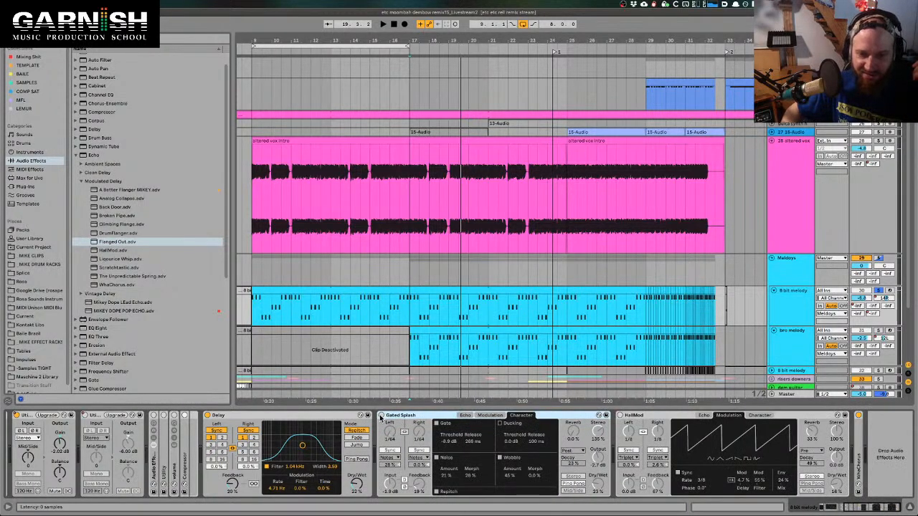
click(382, 416)
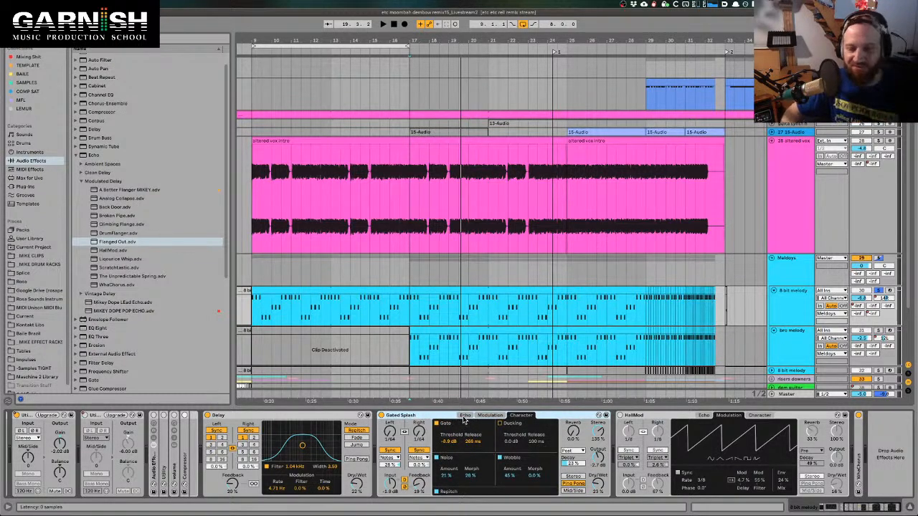
- Audition the melody through Gated Splash and raise its output gain to 4.3 dB
key(space)
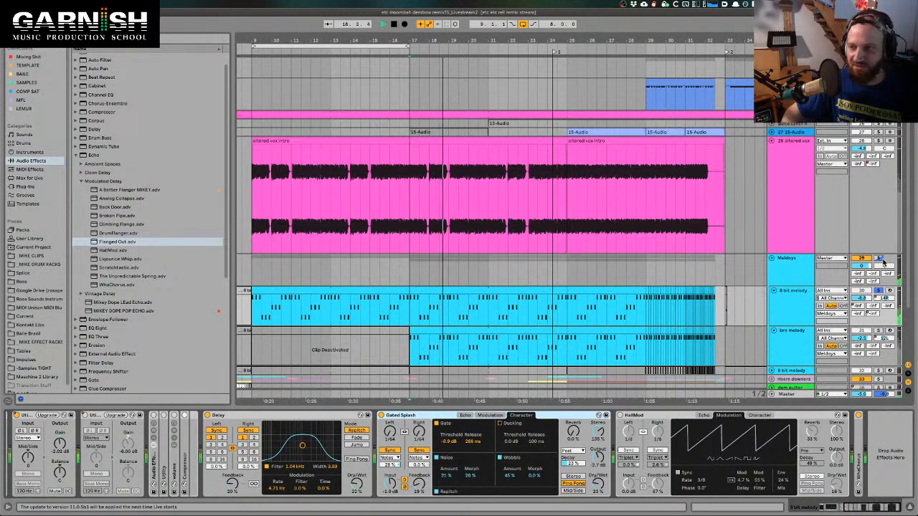
mouse_move(574, 512)
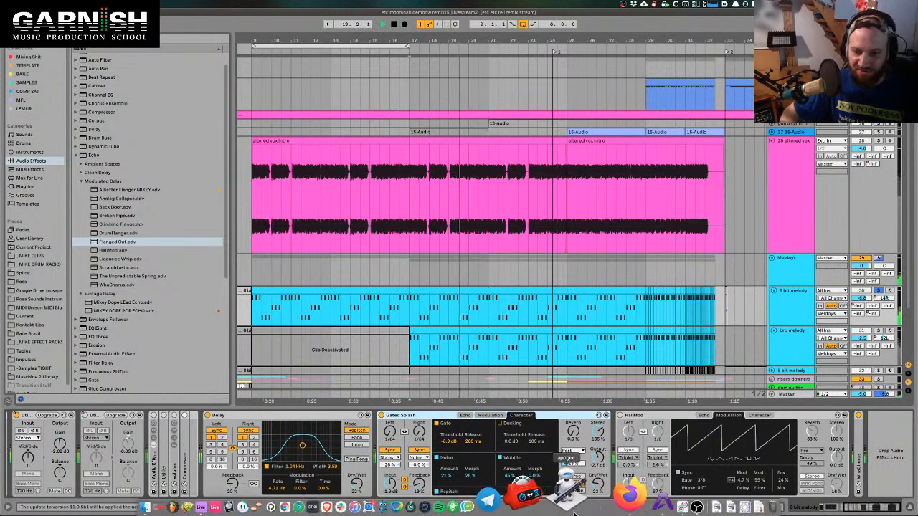
double_click(599, 464)
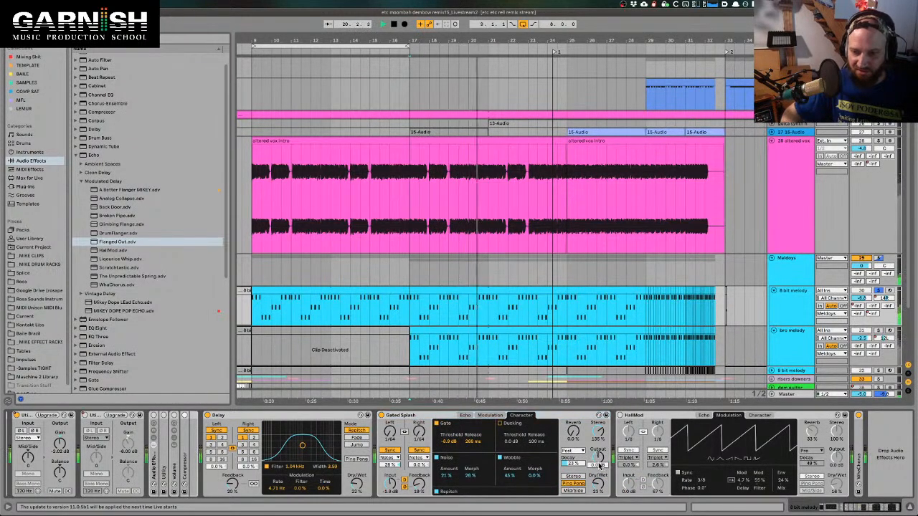
drag(600, 465, 599, 446)
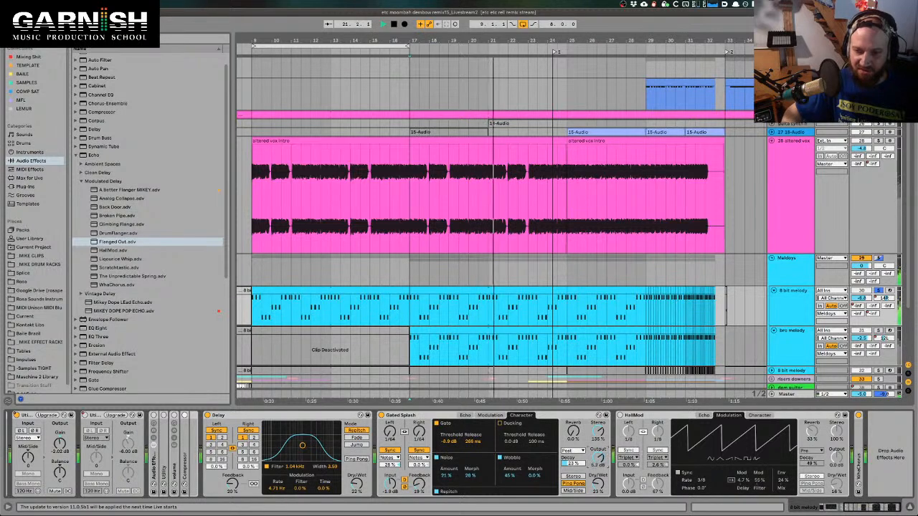
key(space)
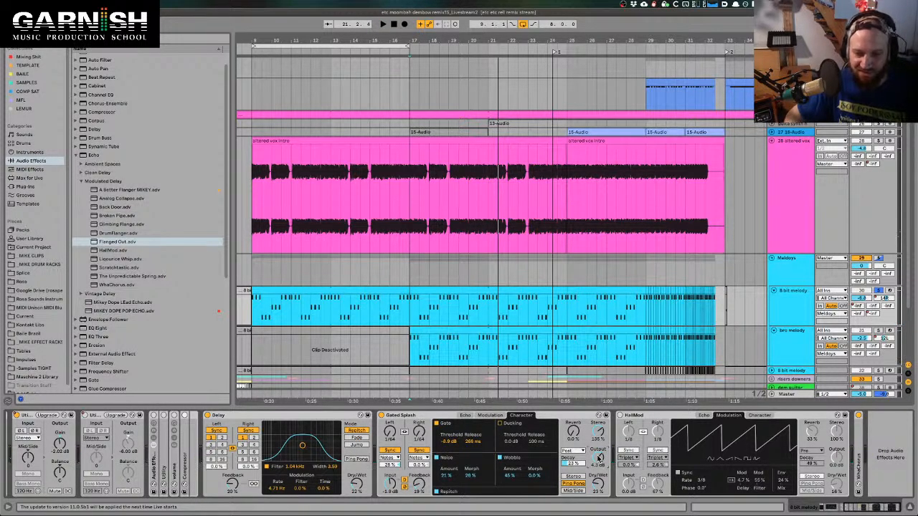
- View the Gated Splash modulation and set its filter to a 183 Hz high-pass and a 5.16 kHz low-pass while auditioning
click(466, 416)
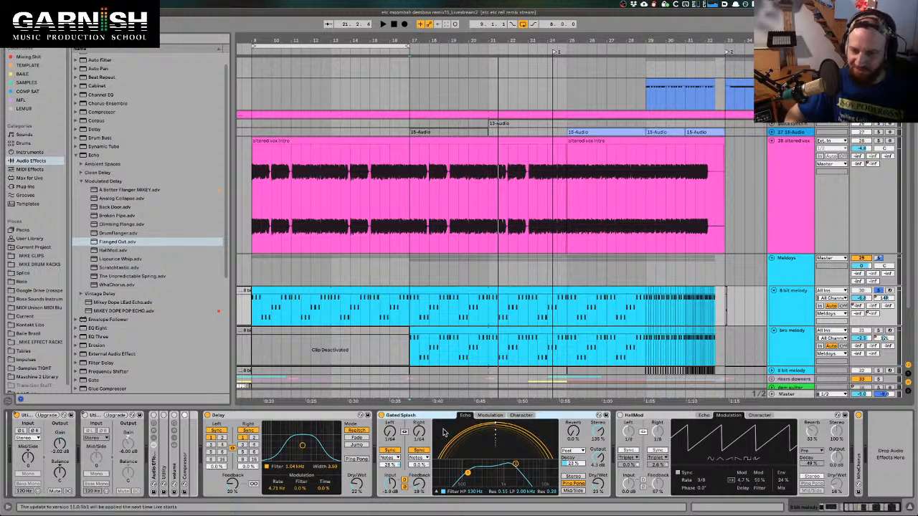
click(490, 416)
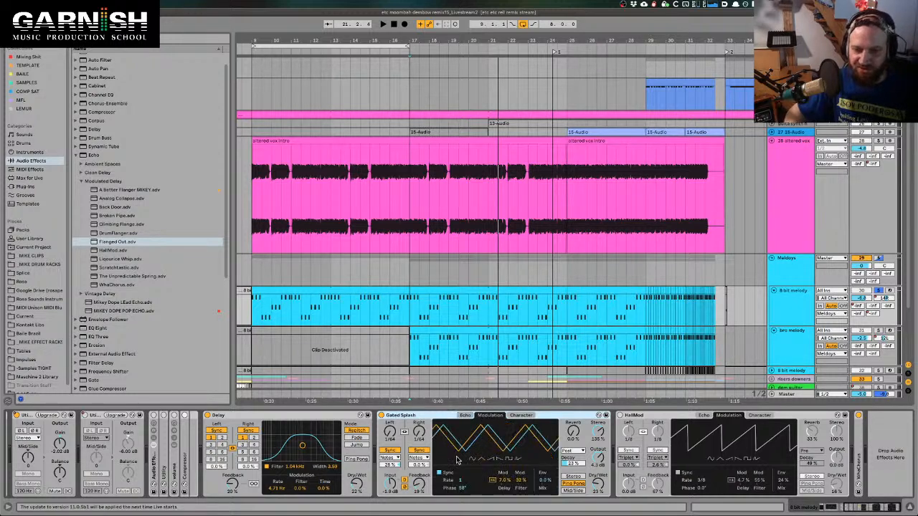
click(465, 416)
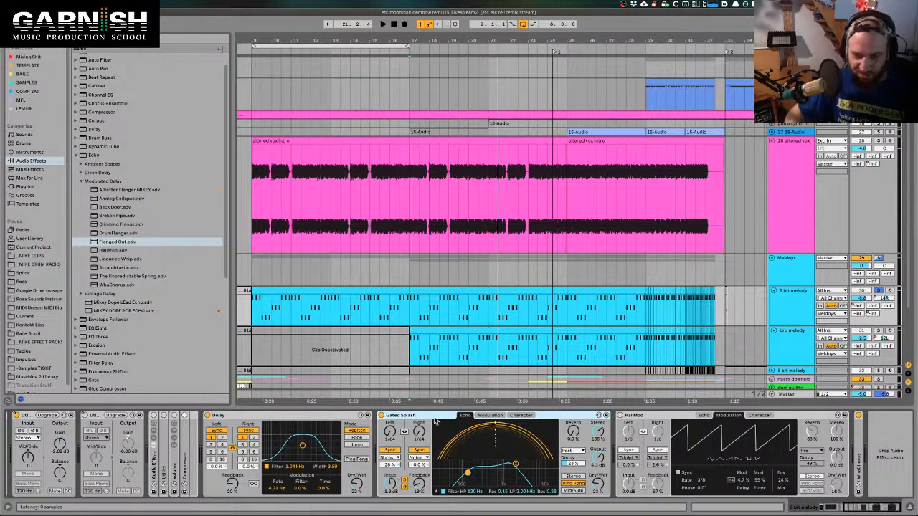
key(space)
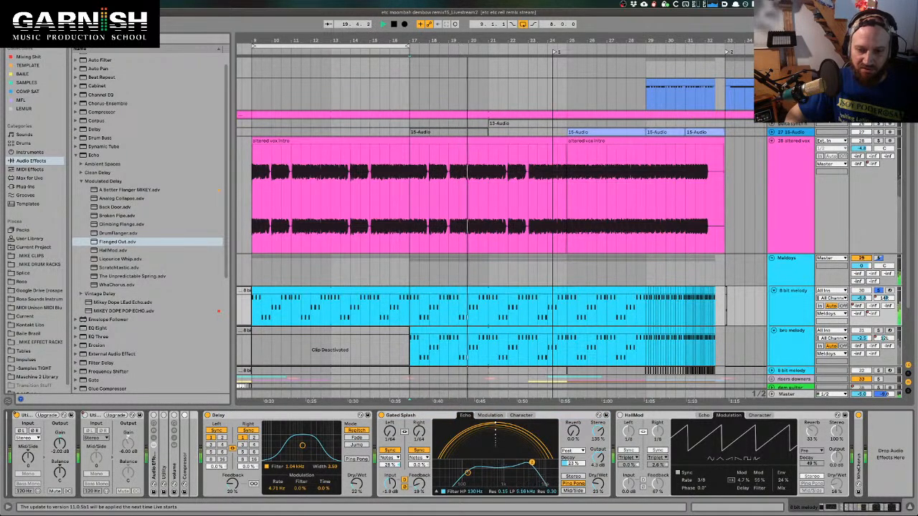
drag(532, 463, 534, 463)
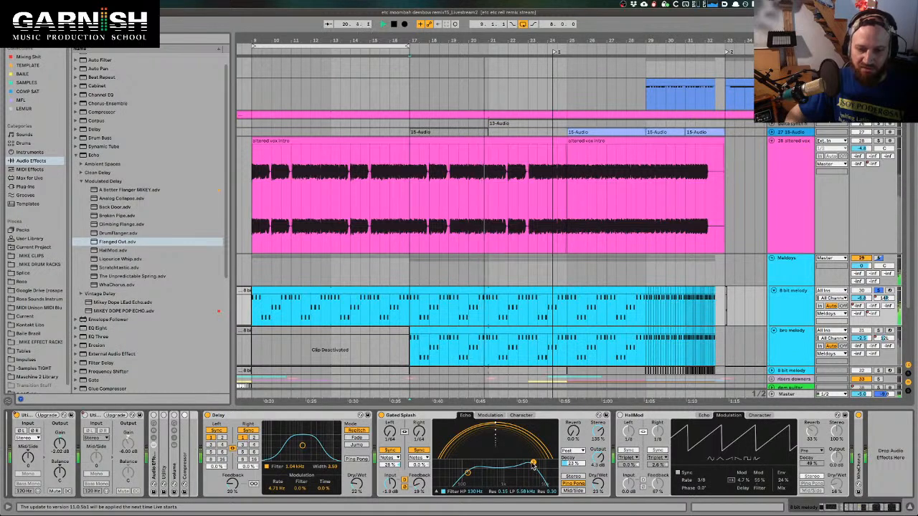
mouse_move(467, 473)
mouse_down()
mouse_move(484, 475)
mouse_move(474, 474)
mouse_up()
key(space)
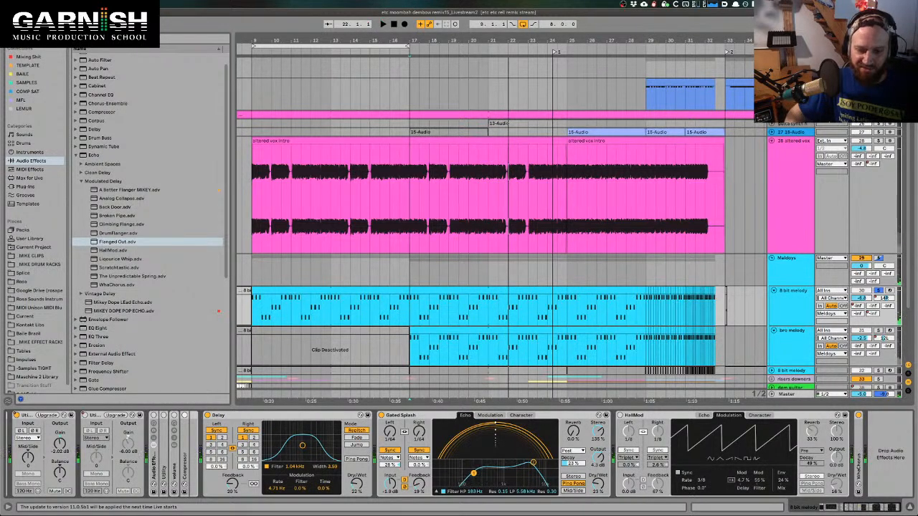
drag(534, 464, 531, 465)
- Set both Gated Splash delay times to 1/32 with Triplet sync and audition the melody
key(space)
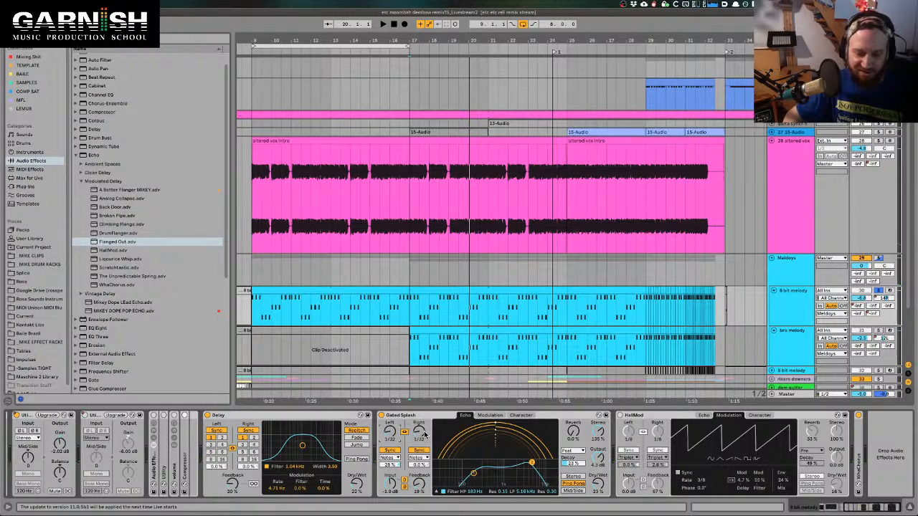
click(398, 458)
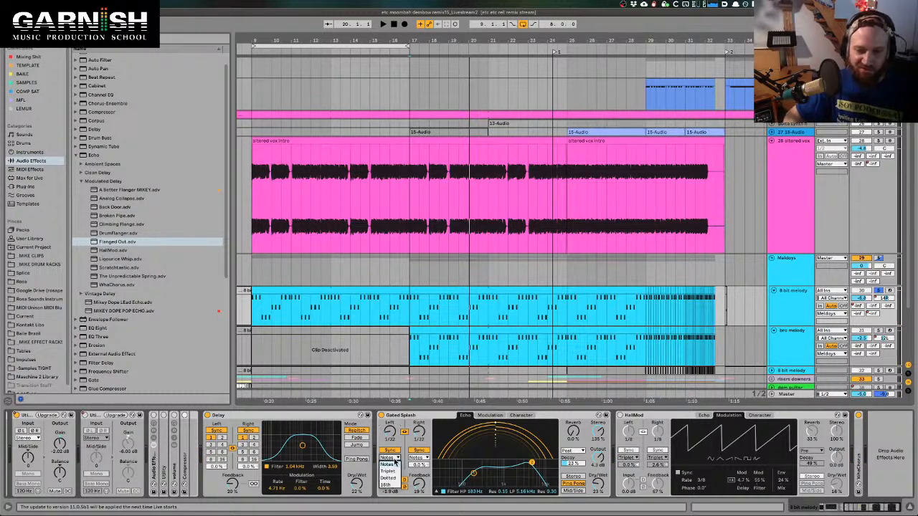
click(398, 474)
key(space)
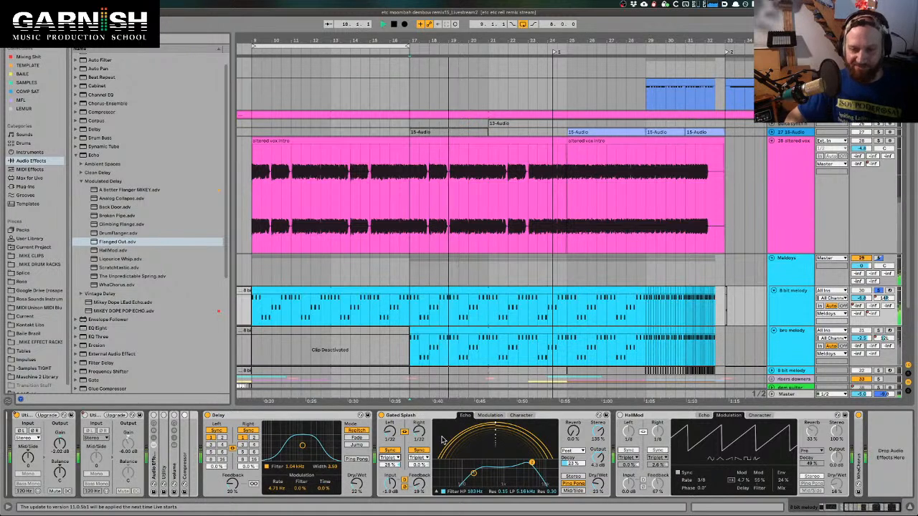
key(space)
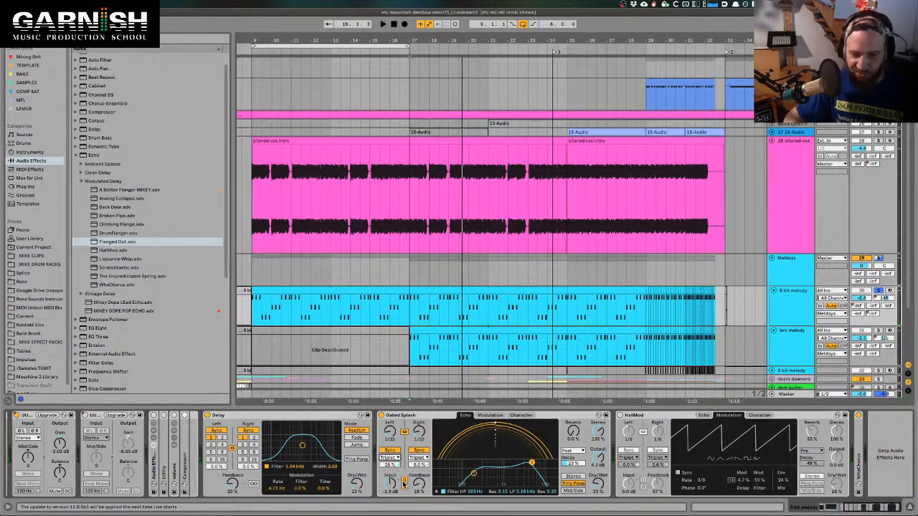
- Examine the Gated Splash modulation settings alongside its echo and filter display
click(490, 415)
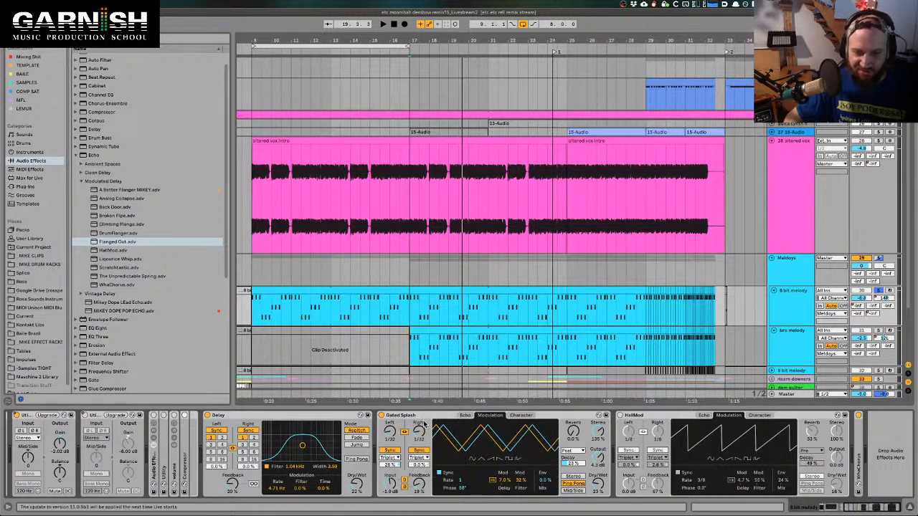
click(463, 415)
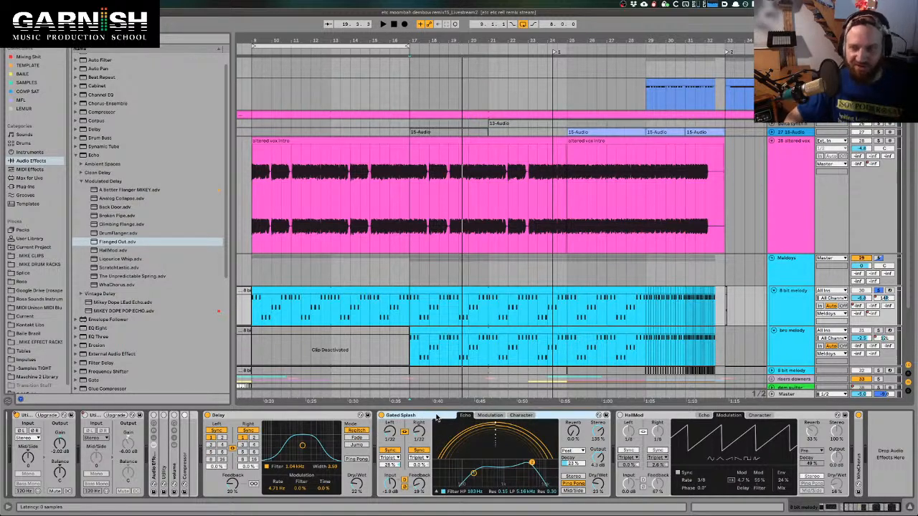
click(490, 415)
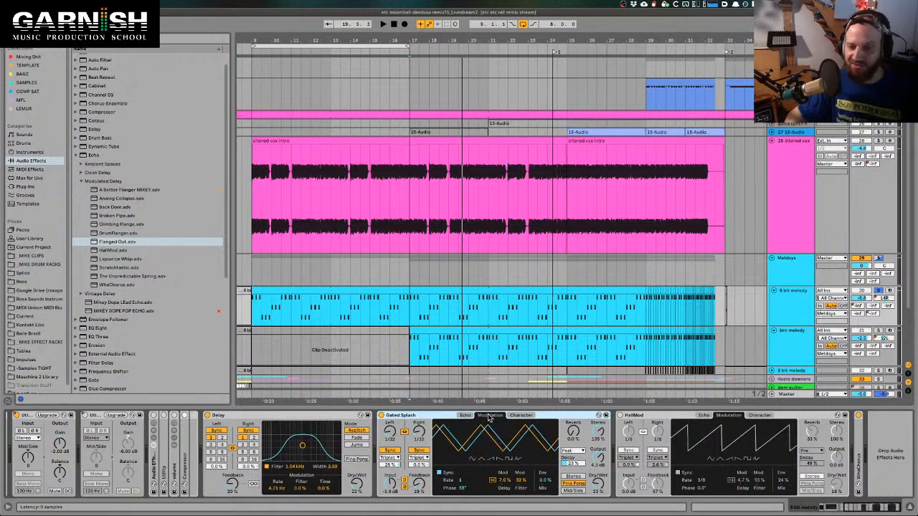
click(465, 415)
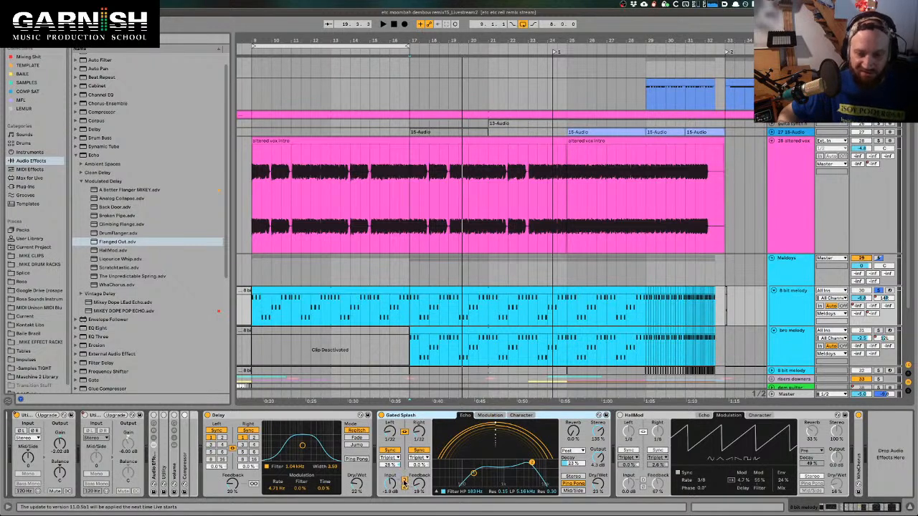
- Raise the Gated Splash input gain to 24 dB while auditioning the melody
click(391, 485)
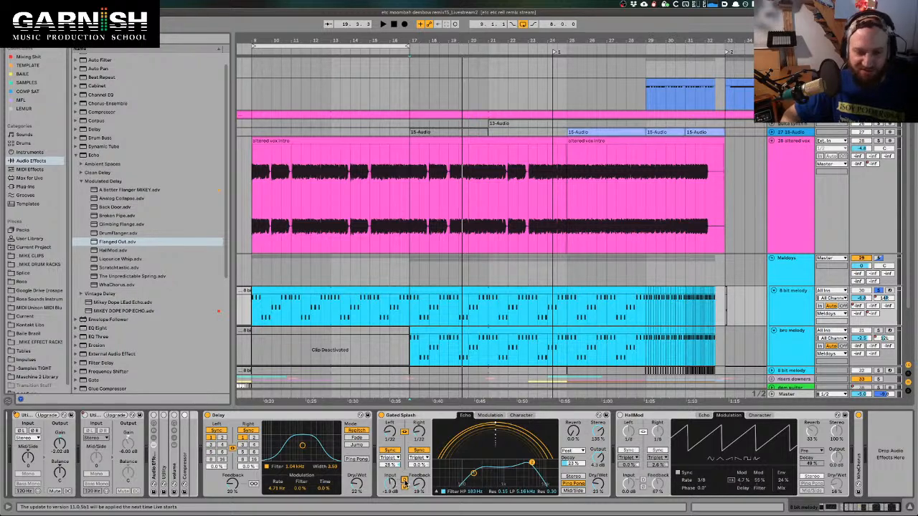
key(space)
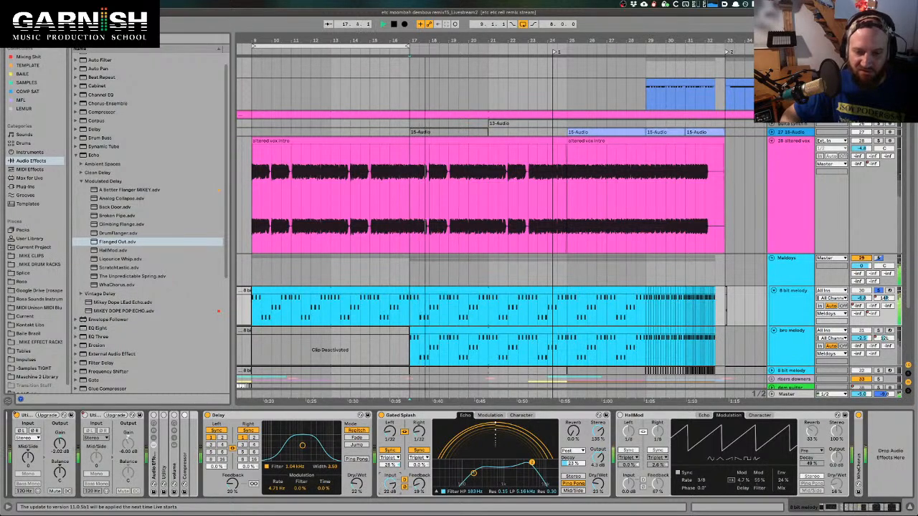
key(space)
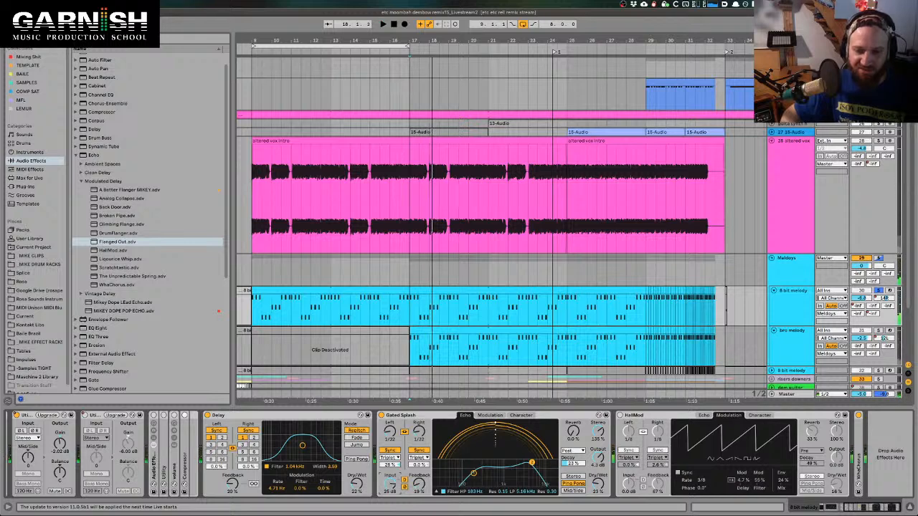
drag(390, 481, 389, 495)
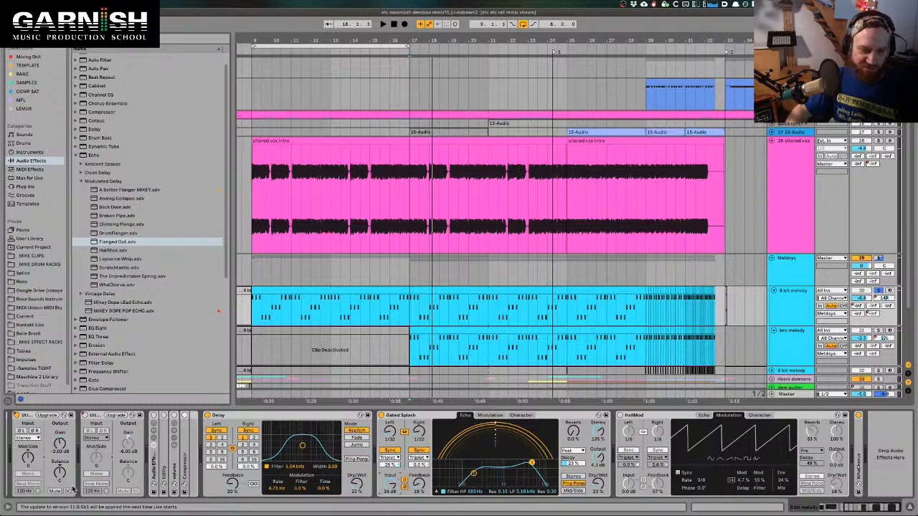
- Show the Info View for control descriptions and hide it again
click(7, 510)
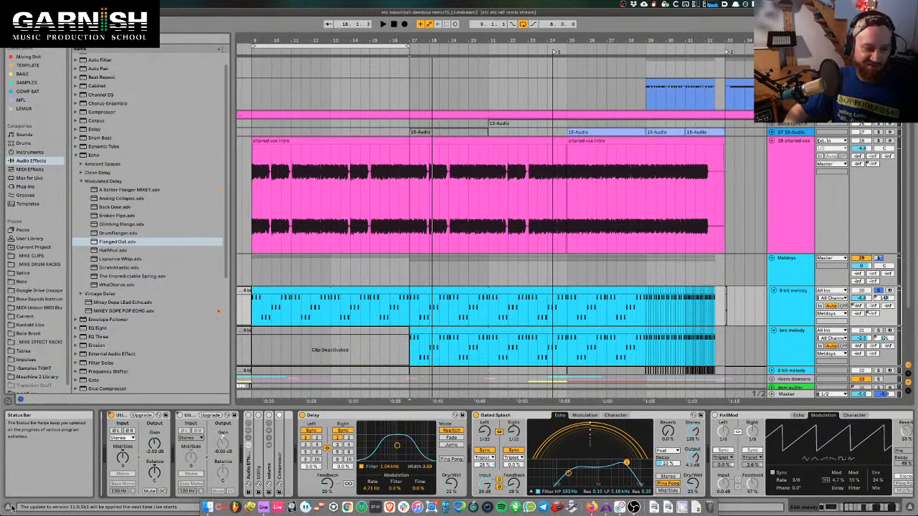
key(shift+question)
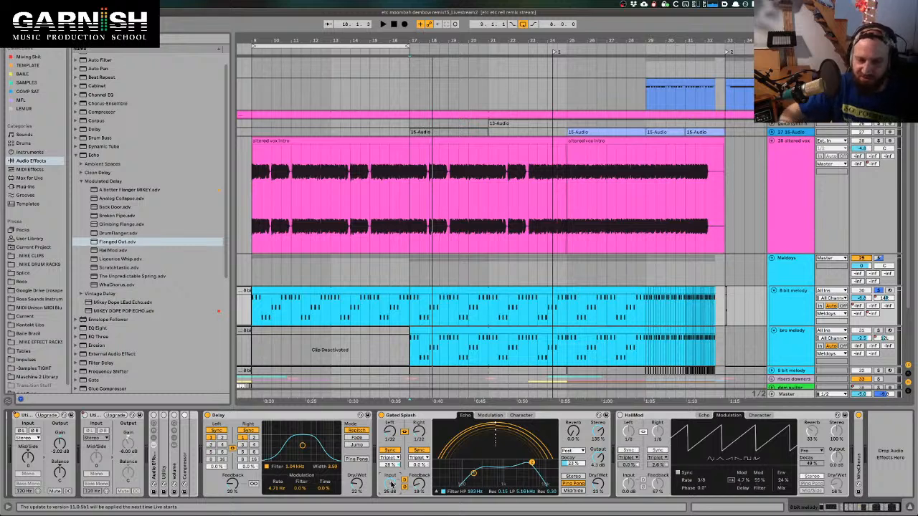
- Set the Gated Splash output gain to -2.6 dB and its input gain to 11 dB while auditioning the melody
key(space)
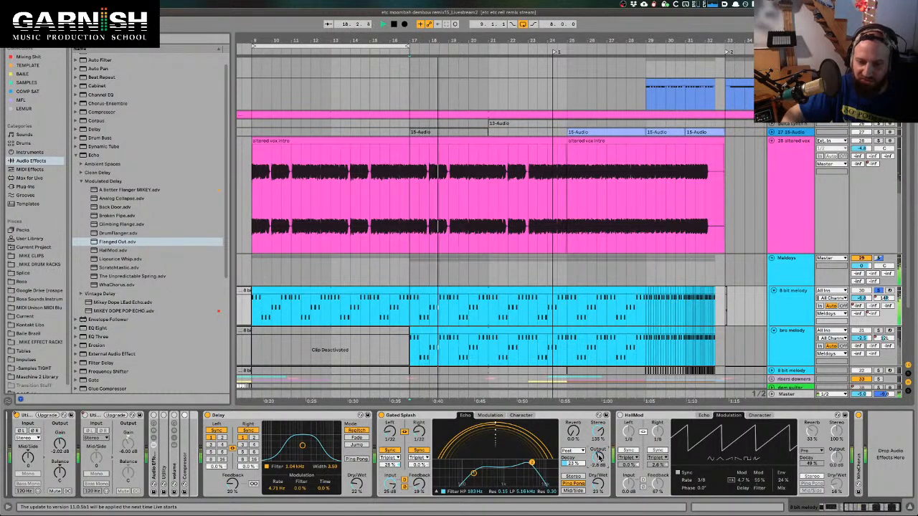
drag(396, 488, 397, 498)
key(space)
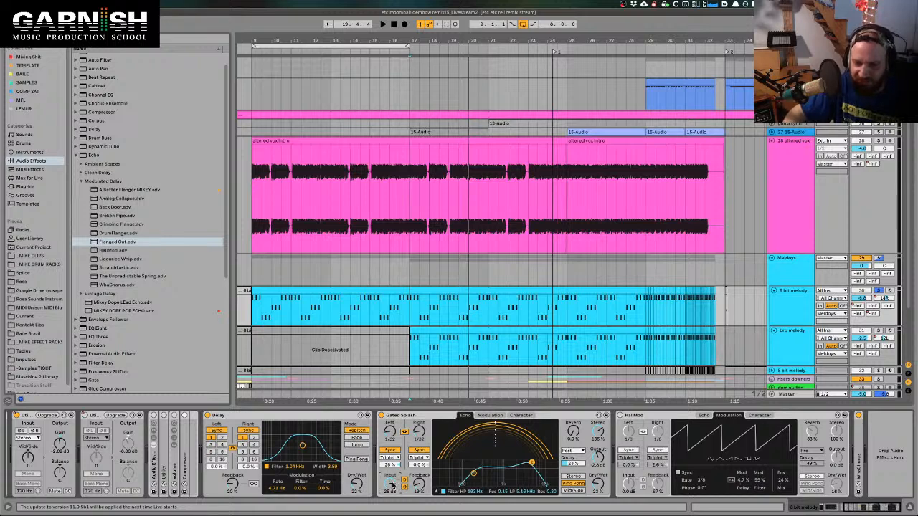
key(space)
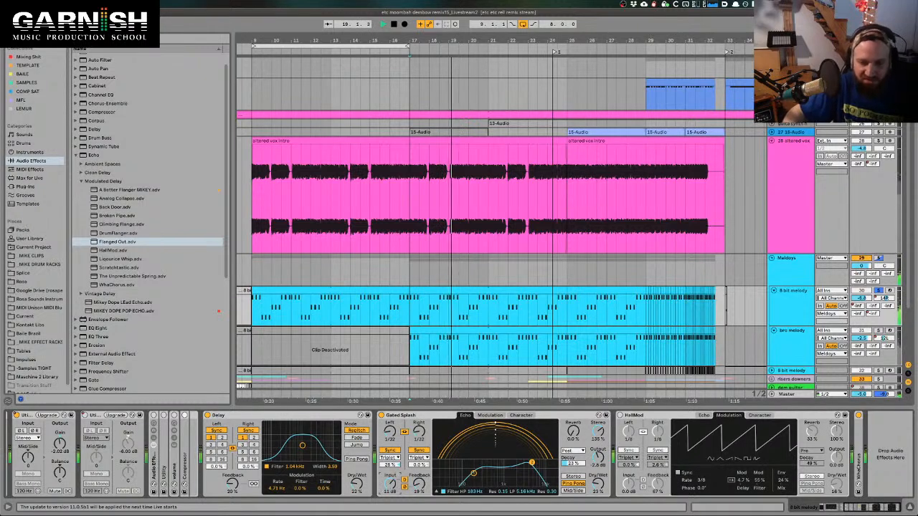
key(space)
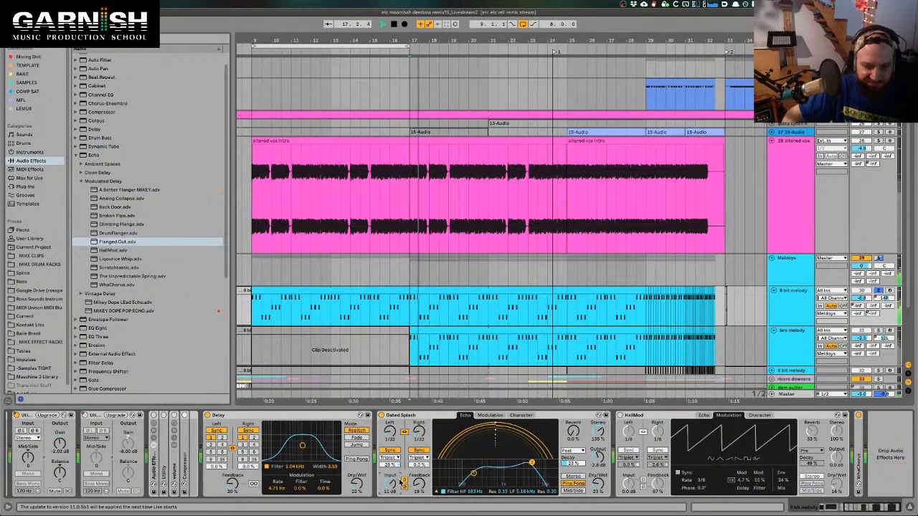
- Bypass the Gated Splash echo and re-enable it to compare the melody with and without the effect
click(381, 415)
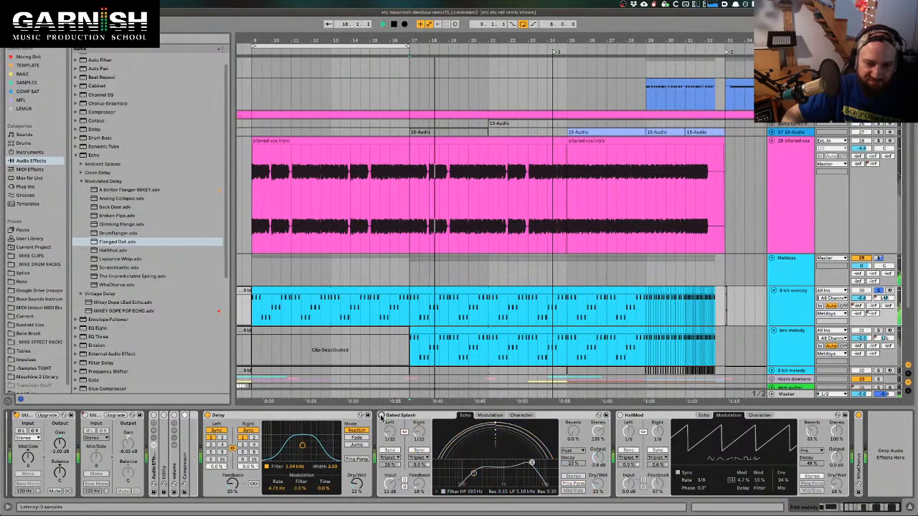
click(381, 415)
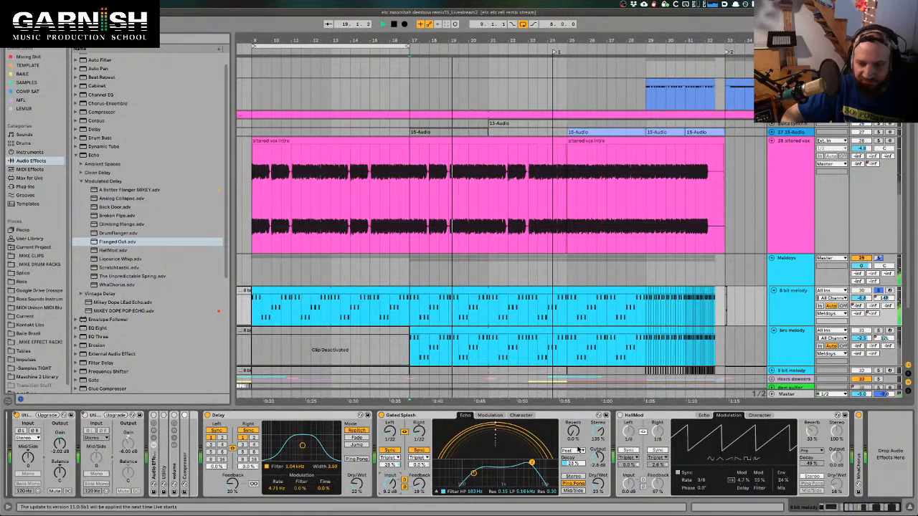
- Audition the melody with Gated Splash and raise its reverb amount to 93%
key(space)
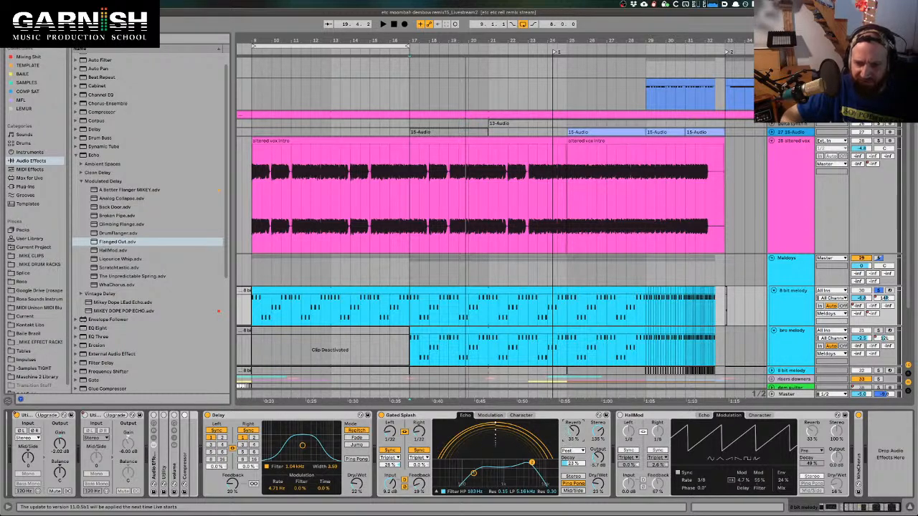
key(space)
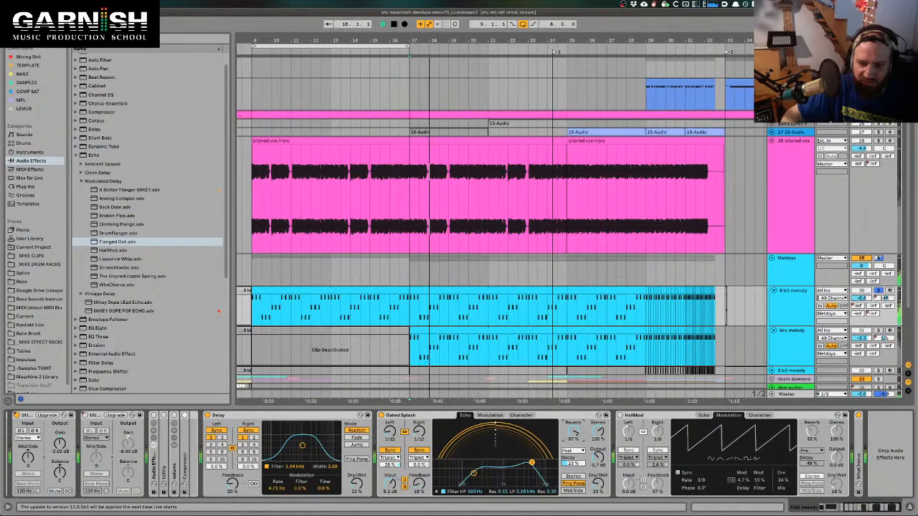
key(space)
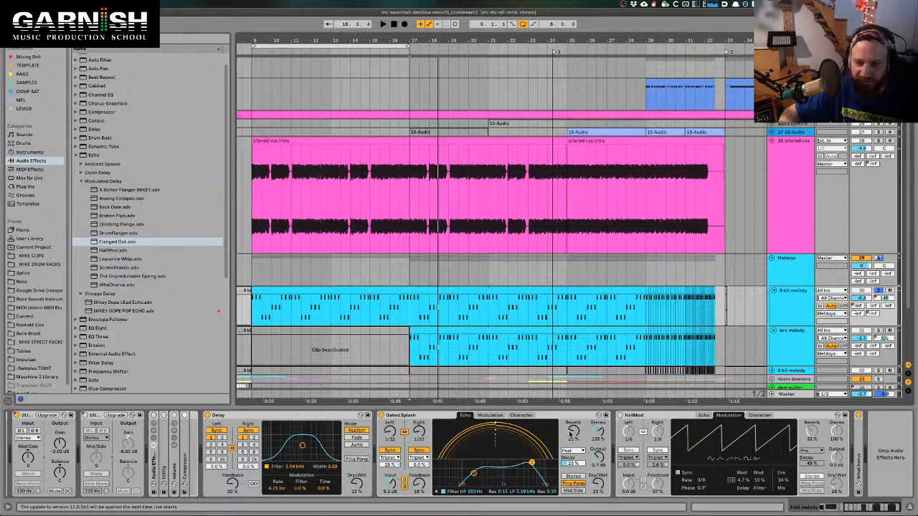
drag(571, 433, 576, 407)
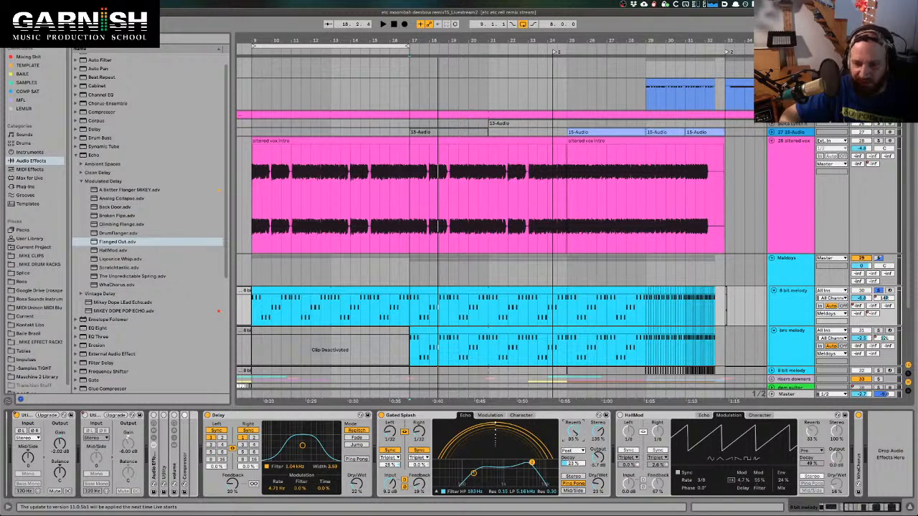
- Audition different reverb amounts on the Gated Splash Echo, leave reverb at 27%, and set the reverb decay to 100%
key(space)
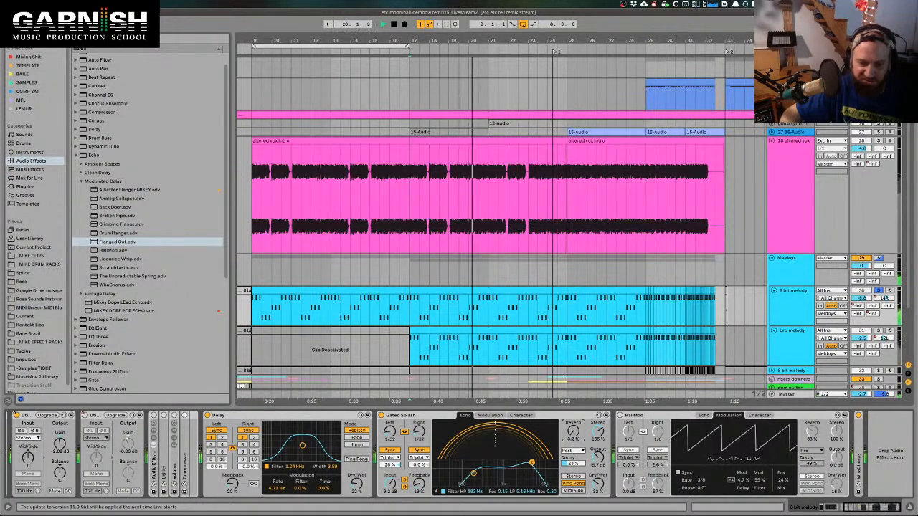
key(space)
key(space)
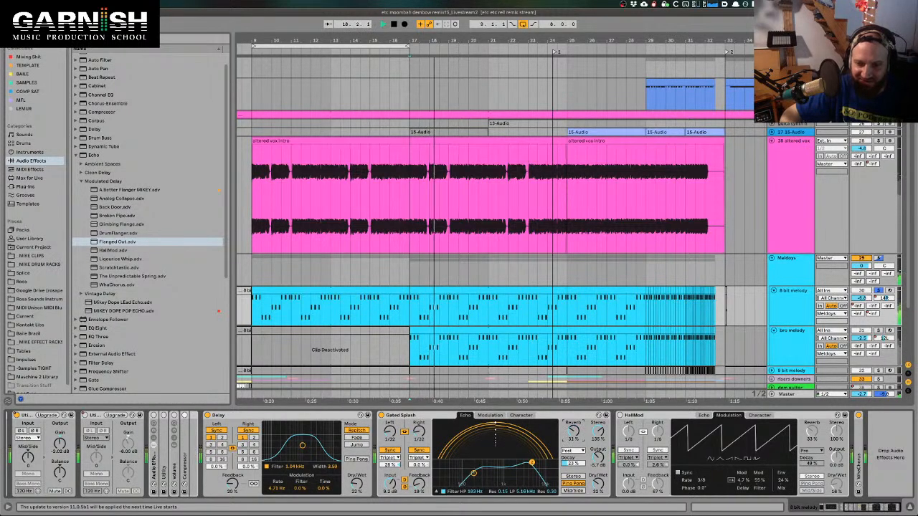
key(space)
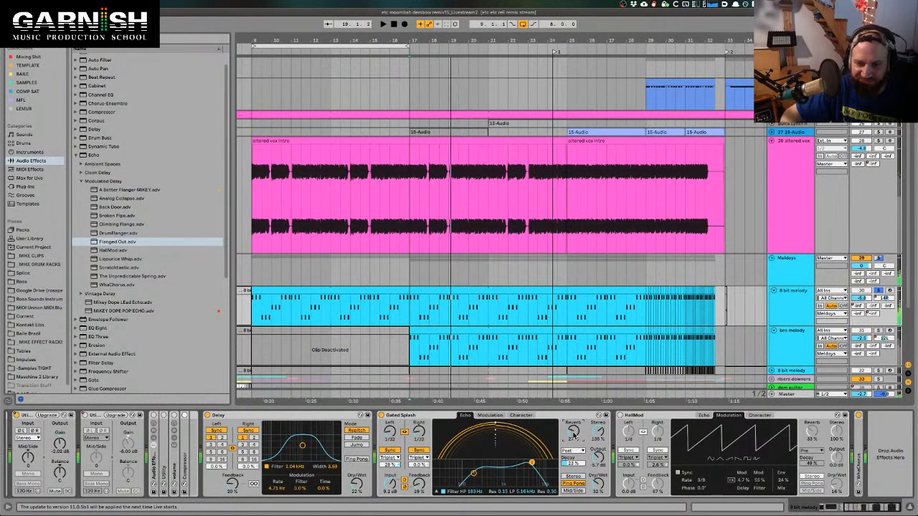
click(574, 463)
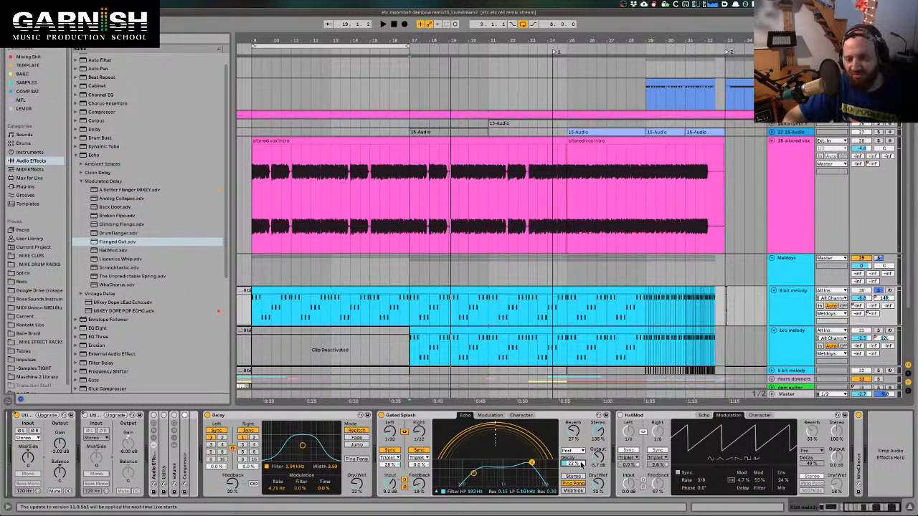
text(100)
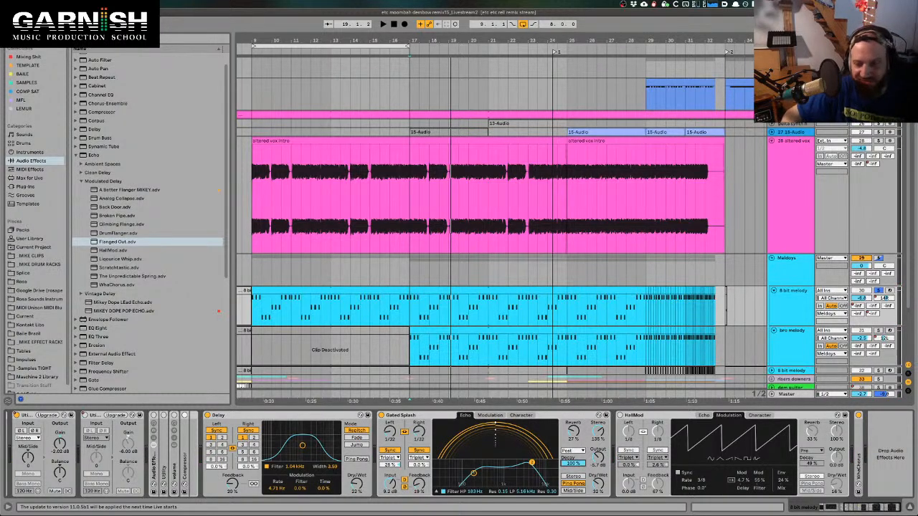
- During playback, reduce Gated Splash's reverb amount to 23% and its reverb decay to about 35%
key(space)
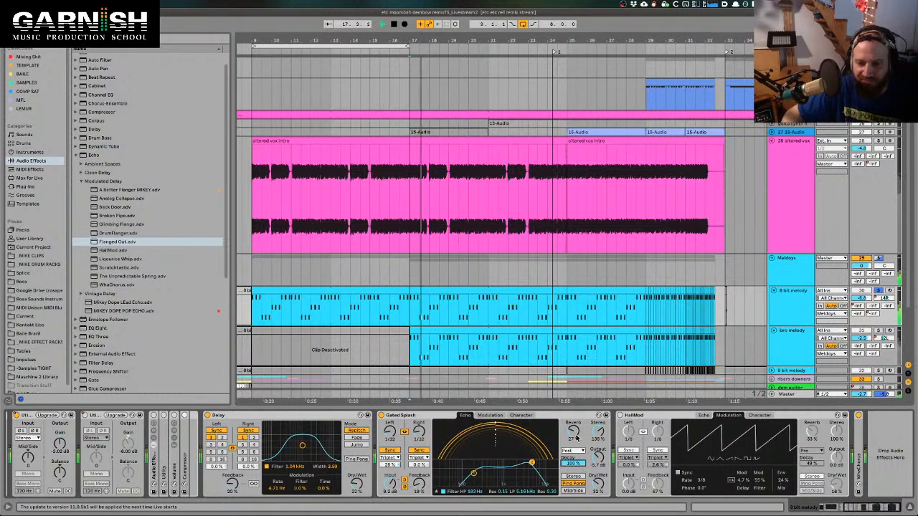
drag(576, 438, 577, 437)
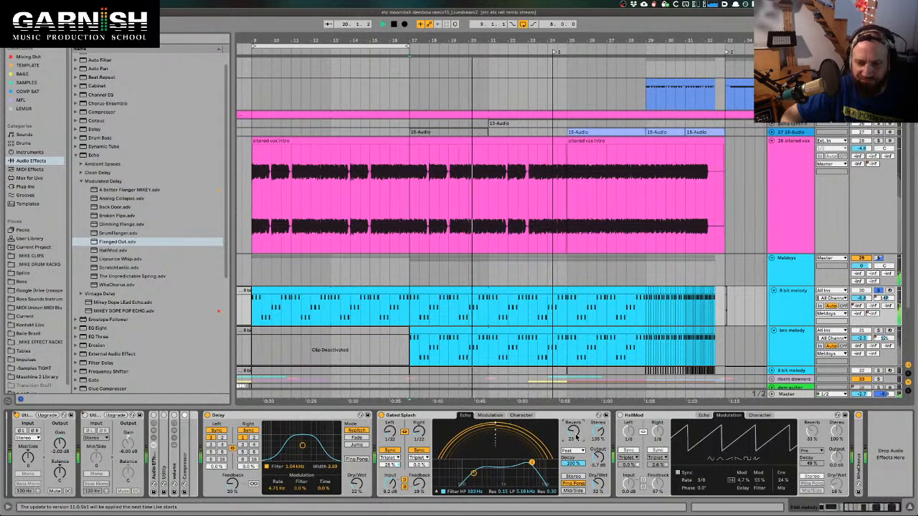
drag(576, 463, 576, 479)
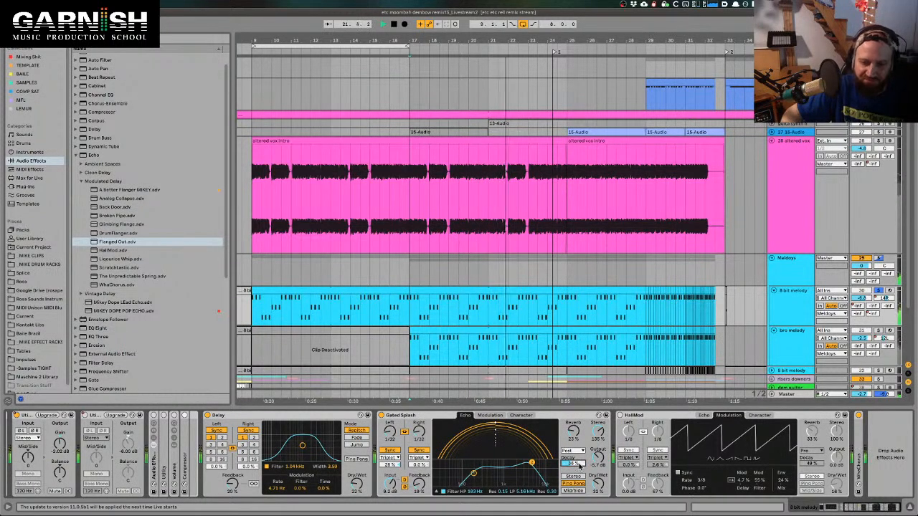
- Review the reverb position options of Gated Splash and set the reverb to Pre
click(578, 454)
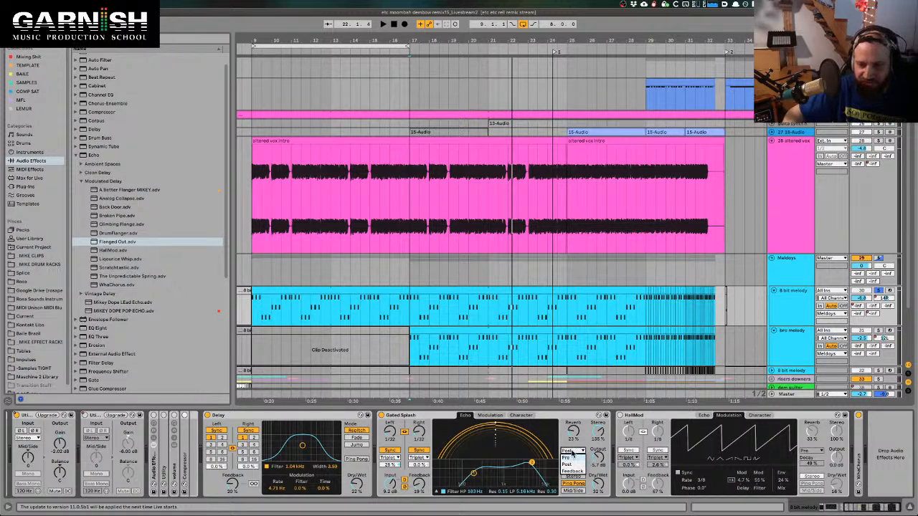
click(572, 453)
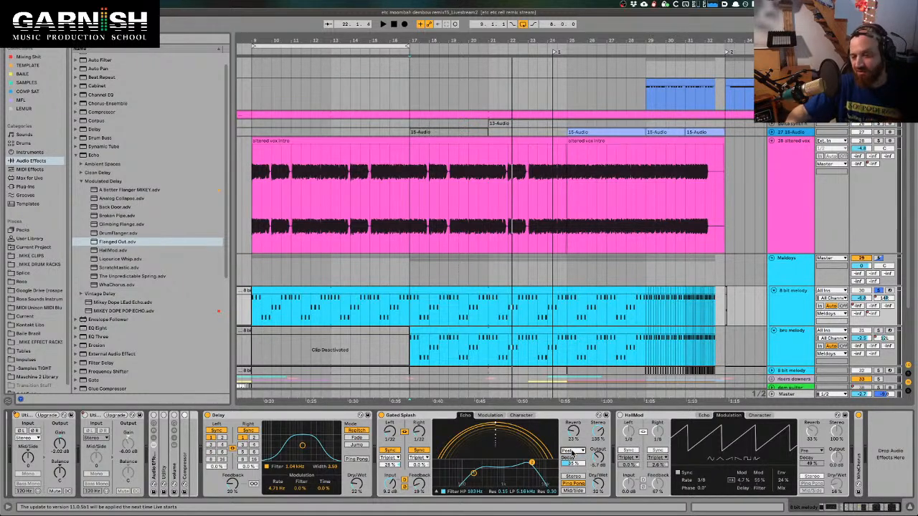
click(572, 452)
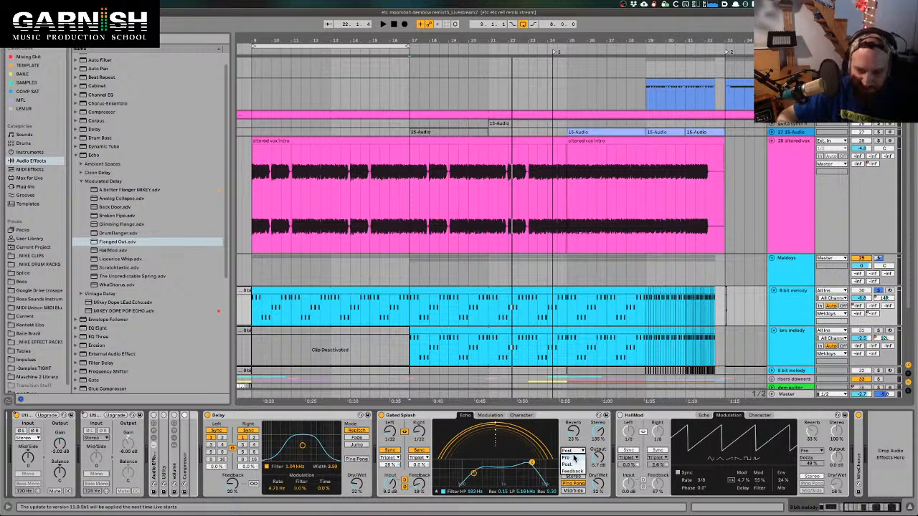
click(569, 446)
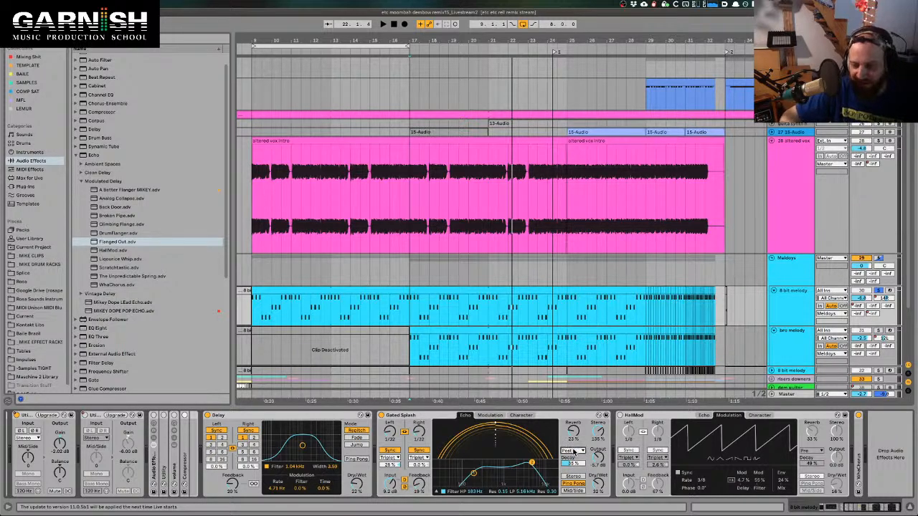
click(574, 451)
click(575, 460)
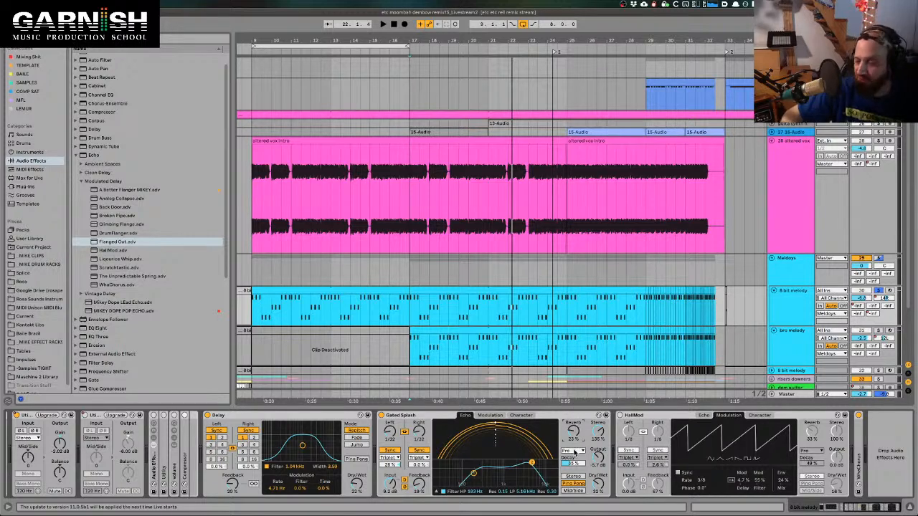
- Change Gated Splash's reverb position to Post and Feedback in turn, and return it to Pre
click(566, 453)
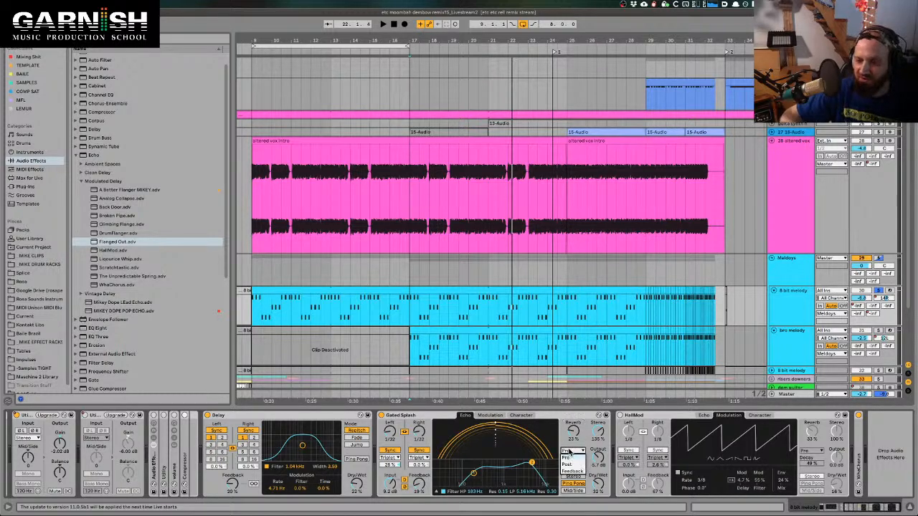
click(569, 464)
click(571, 453)
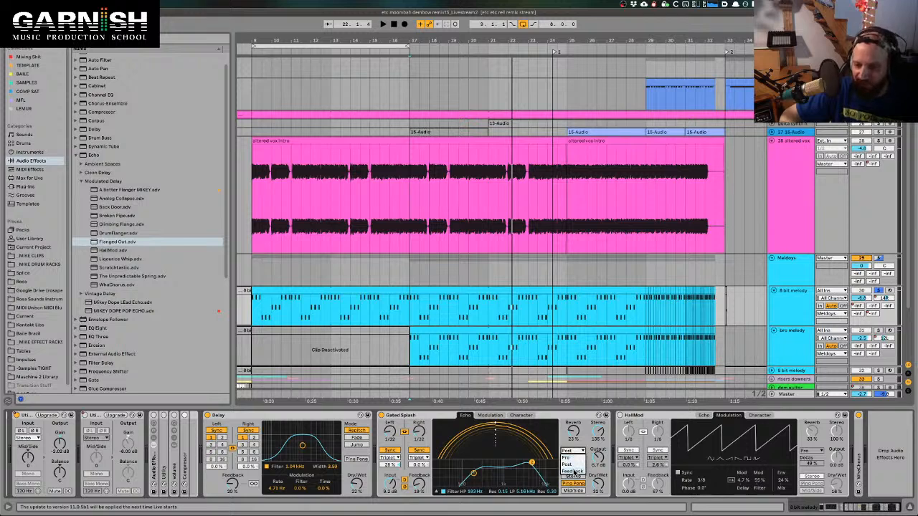
click(574, 473)
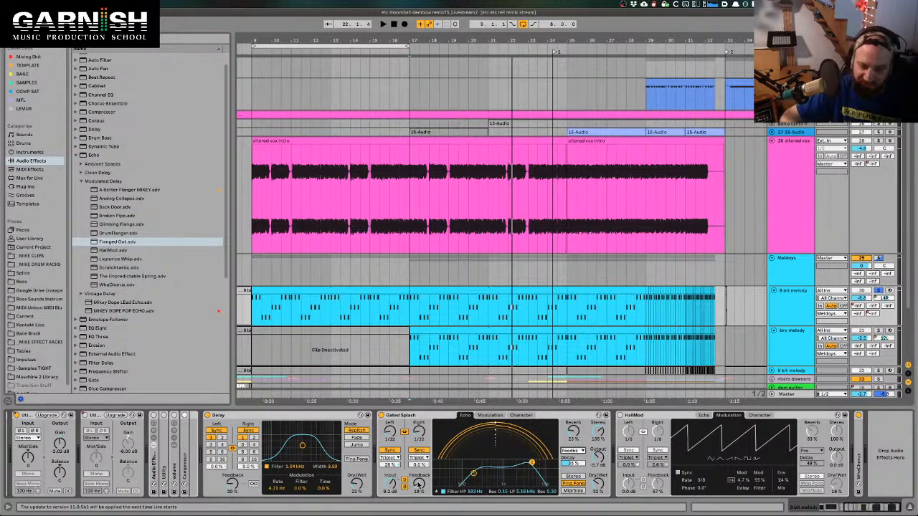
click(573, 452)
click(573, 459)
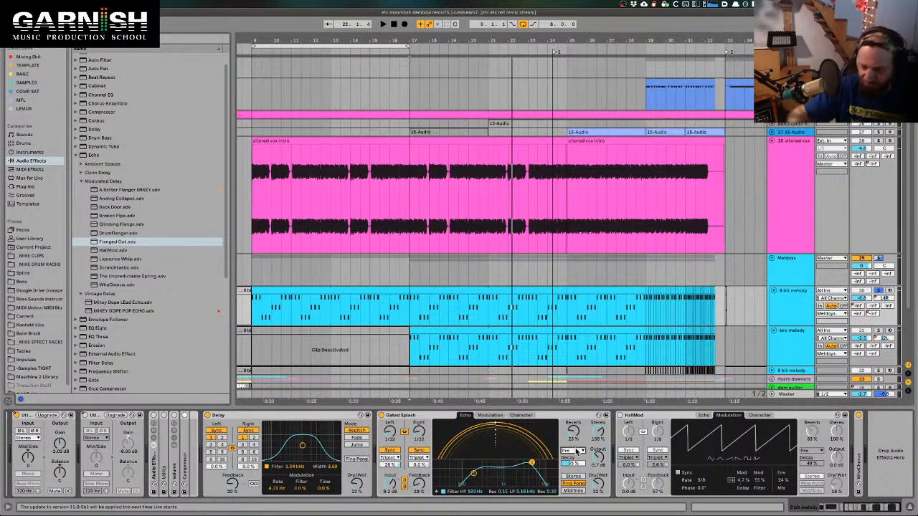
- Play the melody and compare the Post and Pre reverb positions of Gated Splash, finishing on Post
key(space)
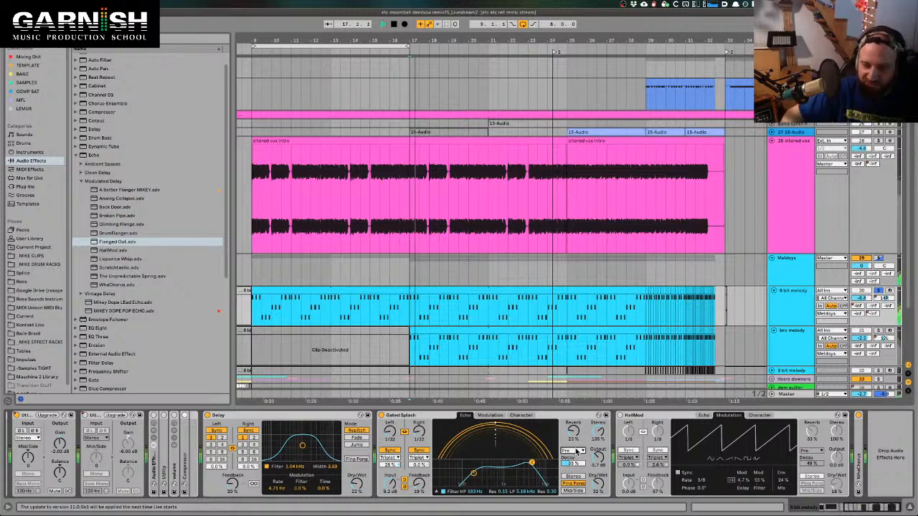
click(576, 452)
click(575, 465)
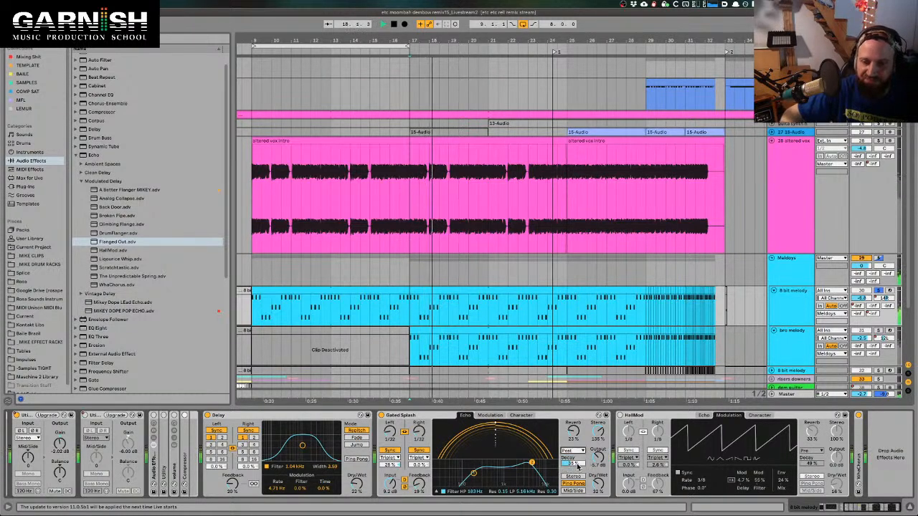
click(574, 453)
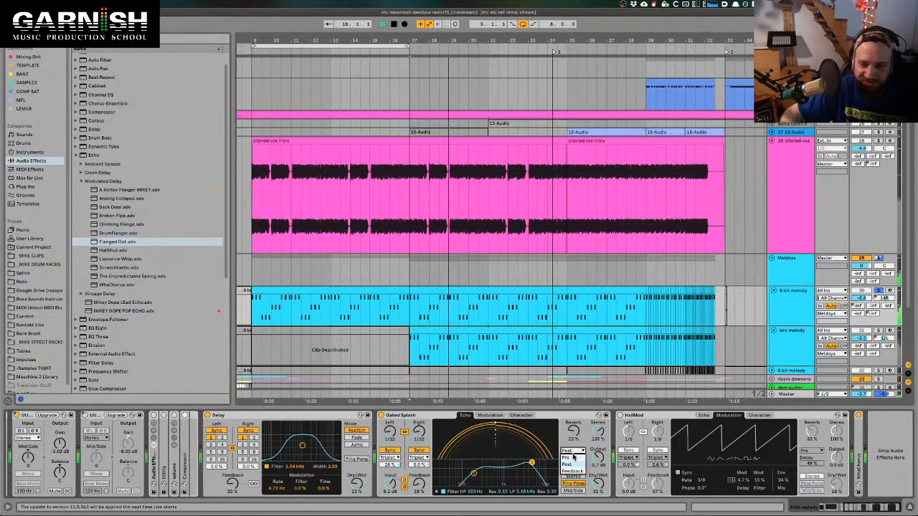
click(574, 460)
click(574, 459)
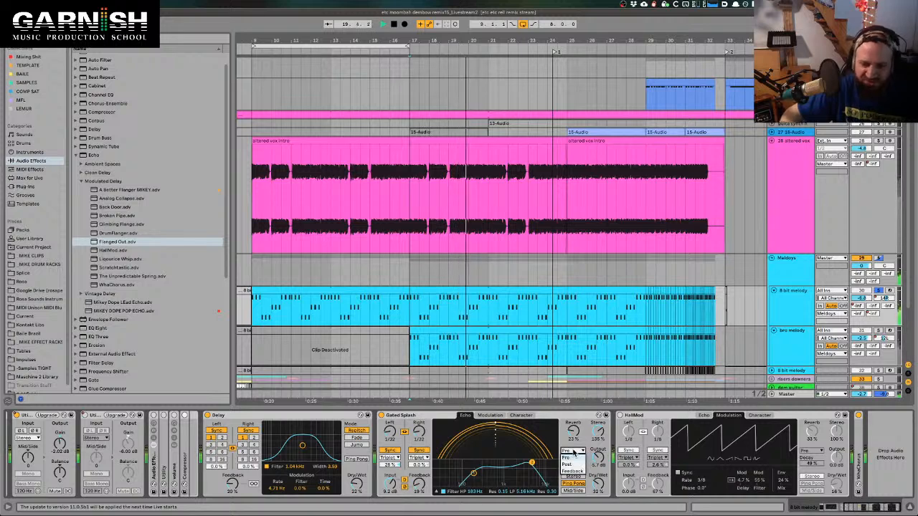
click(575, 465)
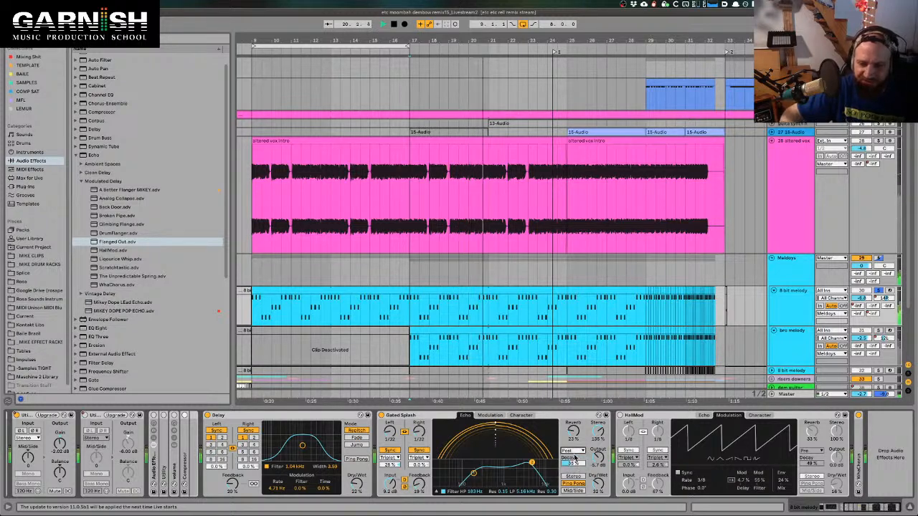
- Stop playback and switch Gated Splash's reverb position between Pre and Post again, leaving it on Post
key(space)
click(573, 454)
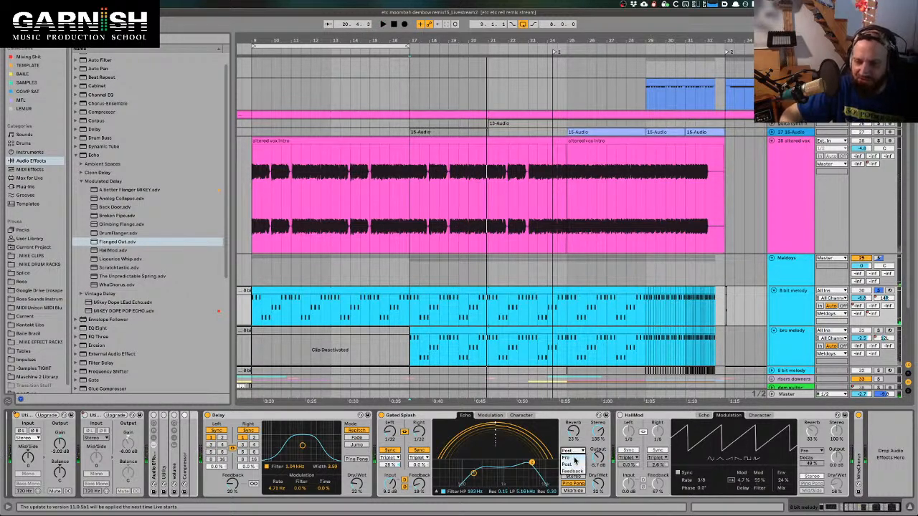
click(575, 454)
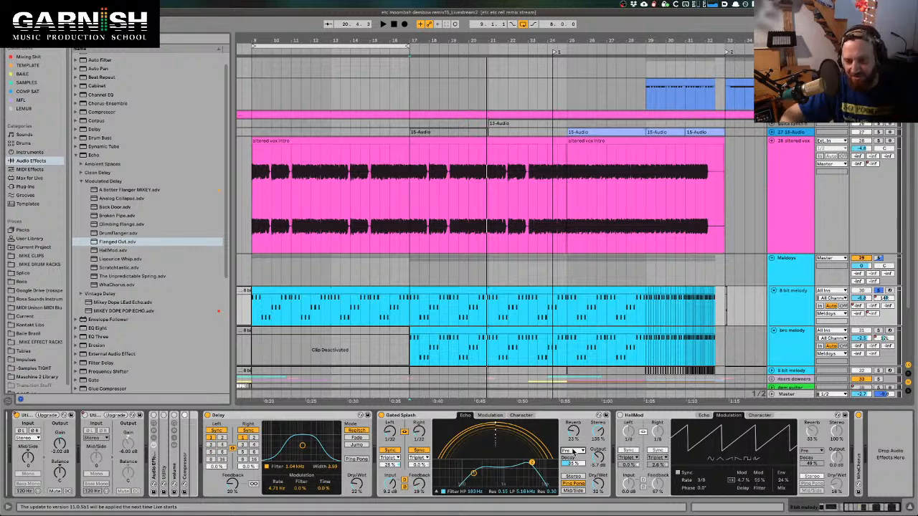
click(573, 451)
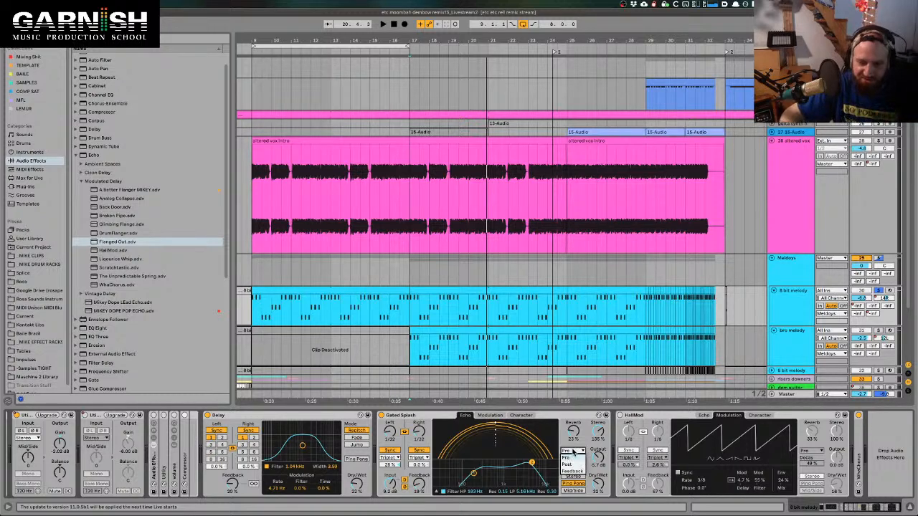
click(574, 457)
click(573, 451)
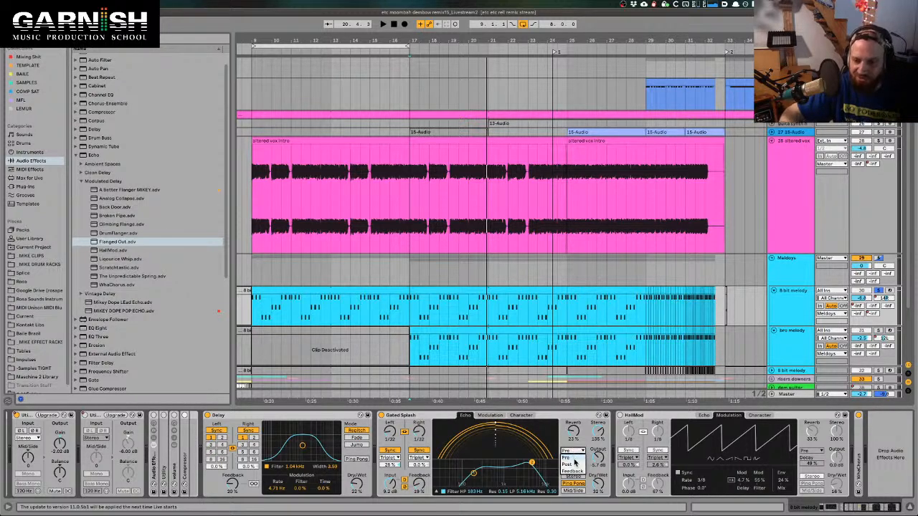
click(574, 465)
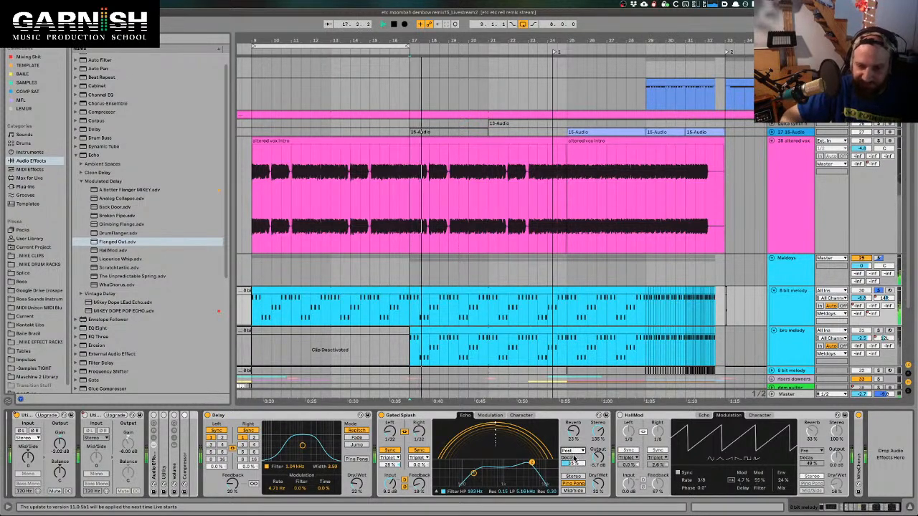
- Audition the Feedback reverb position with decay at 67%, and return Gated Splash to Post with reverb at 21%
click(573, 451)
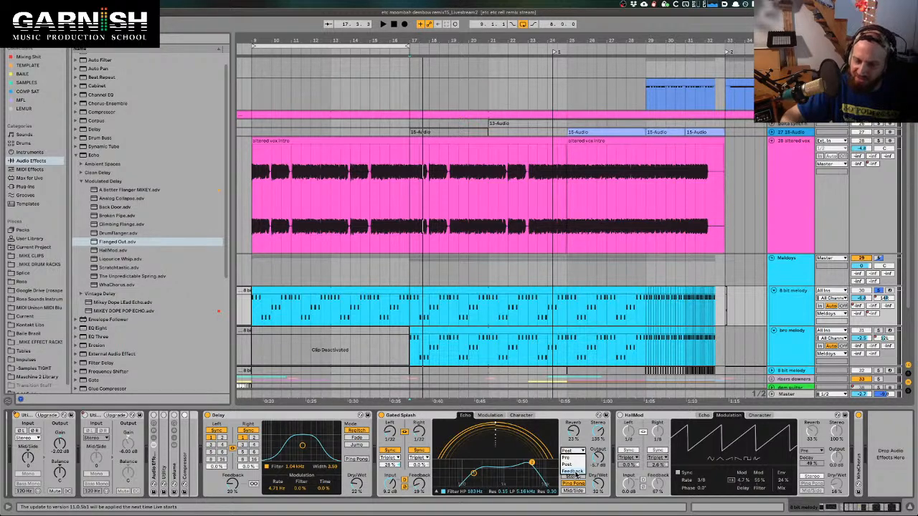
click(576, 473)
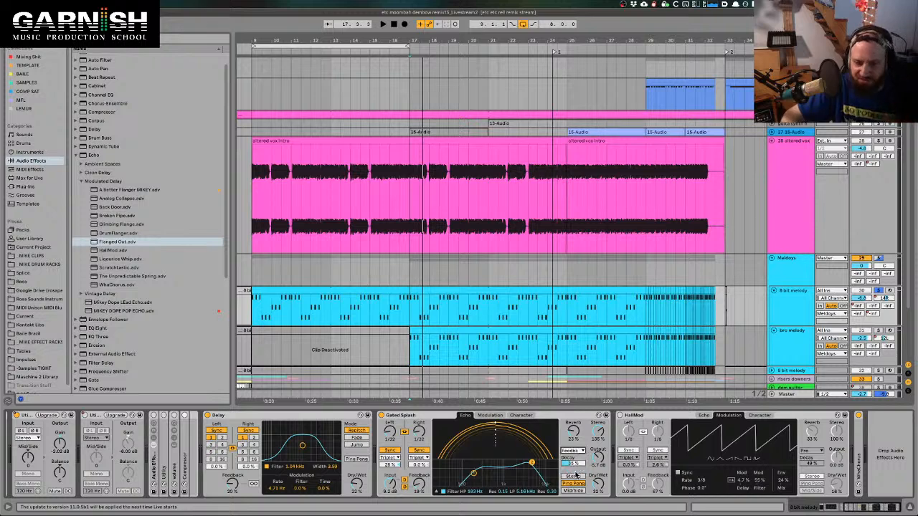
key(space)
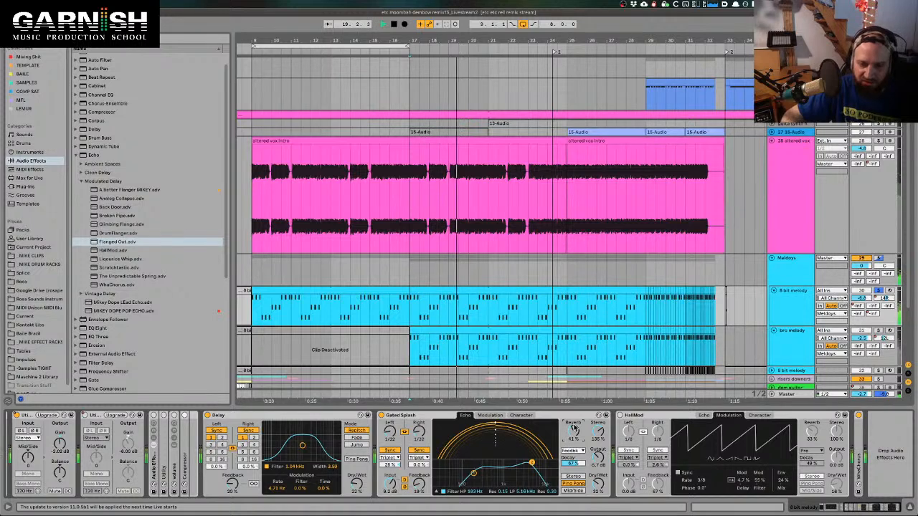
key(space)
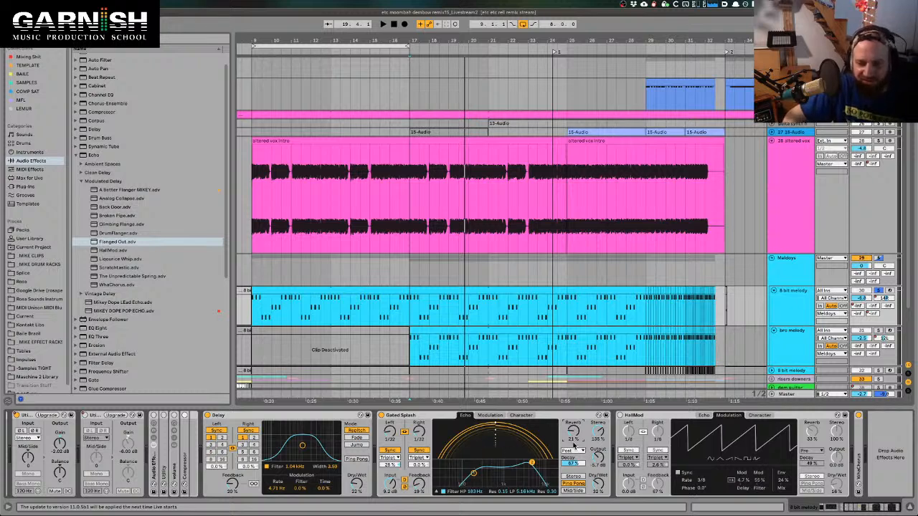
- Audition different stereo widths on Gated Splash during playback and reset its stereo width to 100%
key(space)
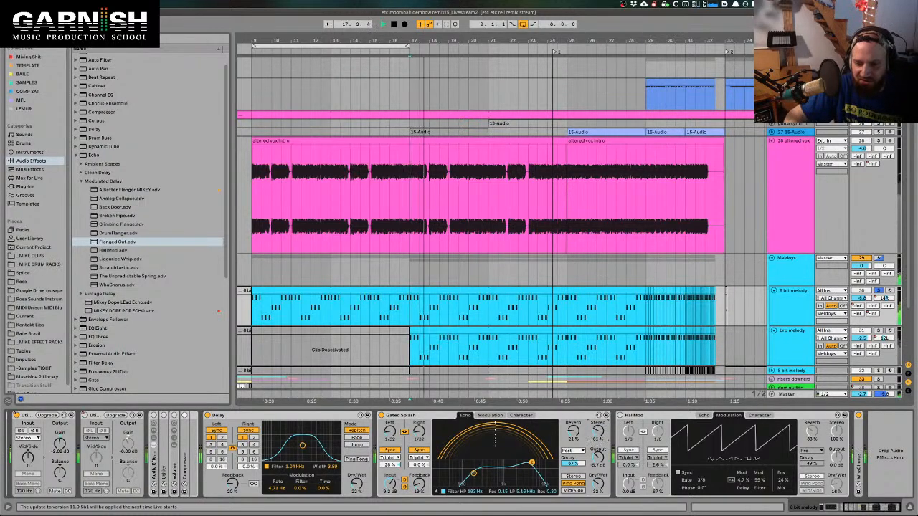
drag(599, 430, 600, 417)
key(space)
double_click(600, 431)
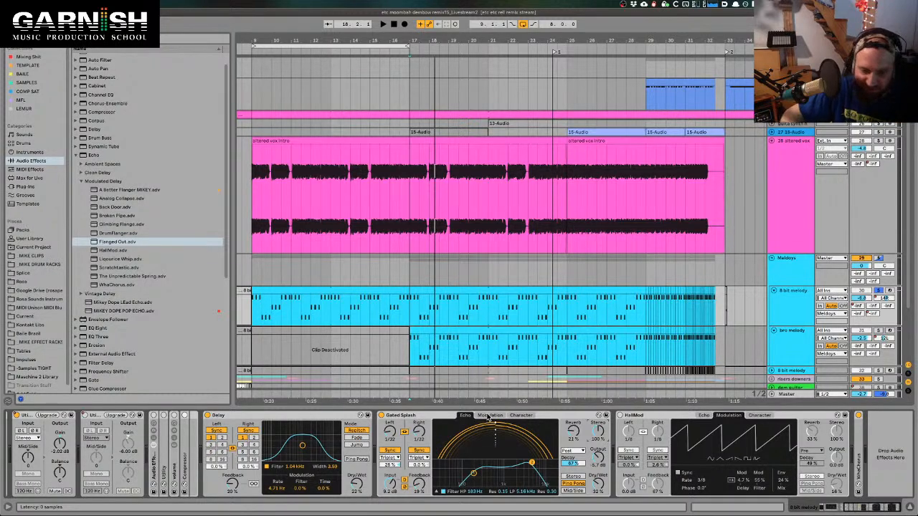
- Check Gated Splash's modulation page, return to its Echo page, and switch to the YouTube live stream in the browser
click(488, 416)
click(465, 416)
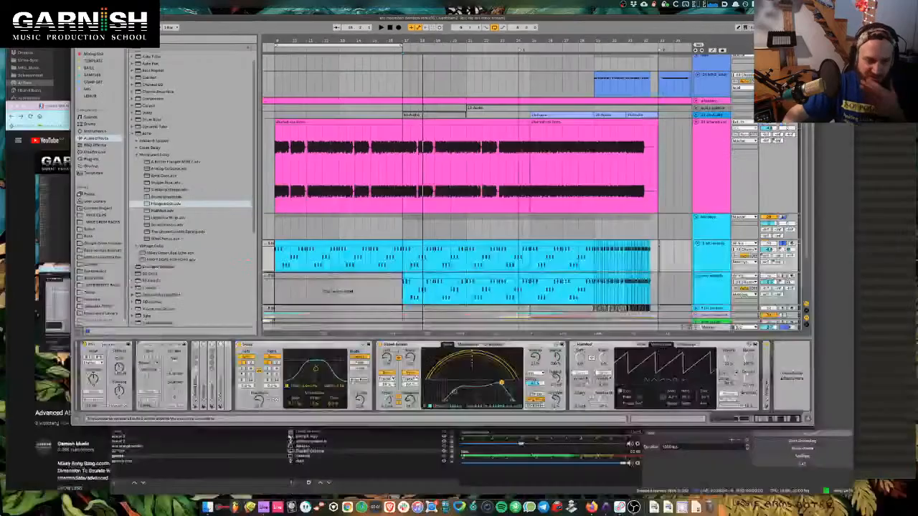
click(215, 373)
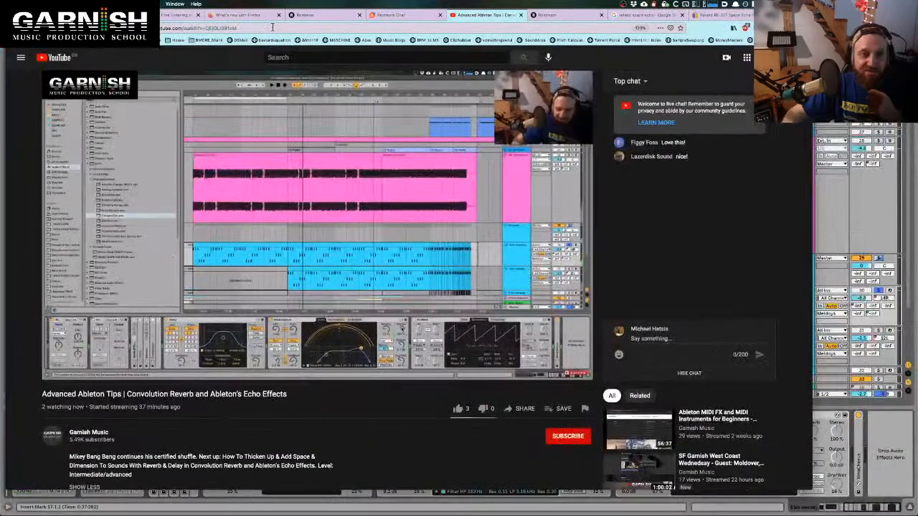
- Check the Restream chat in the browser and switch back to the Ableton Live project
click(392, 14)
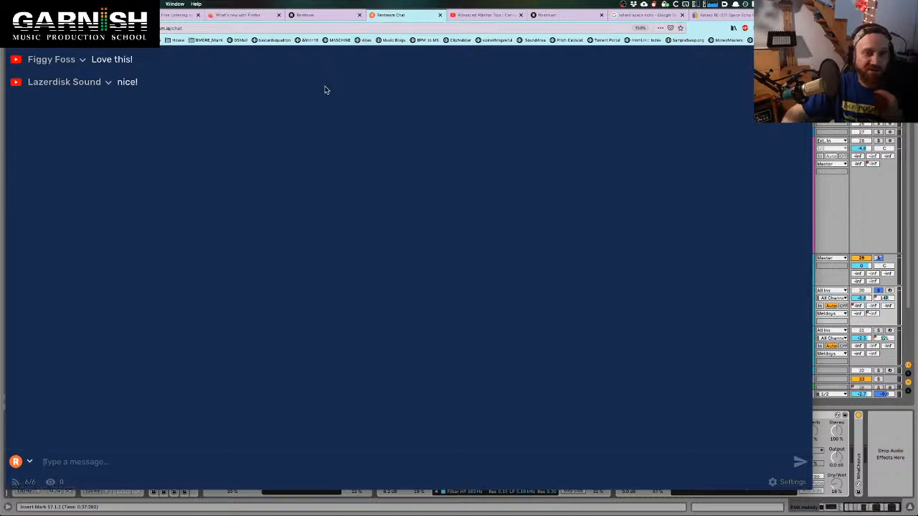
key(ctrl+Up)
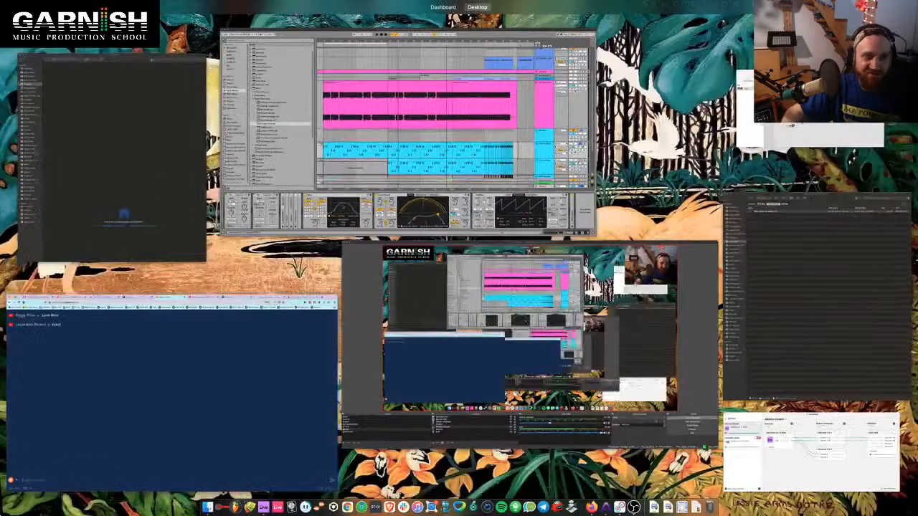
click(471, 183)
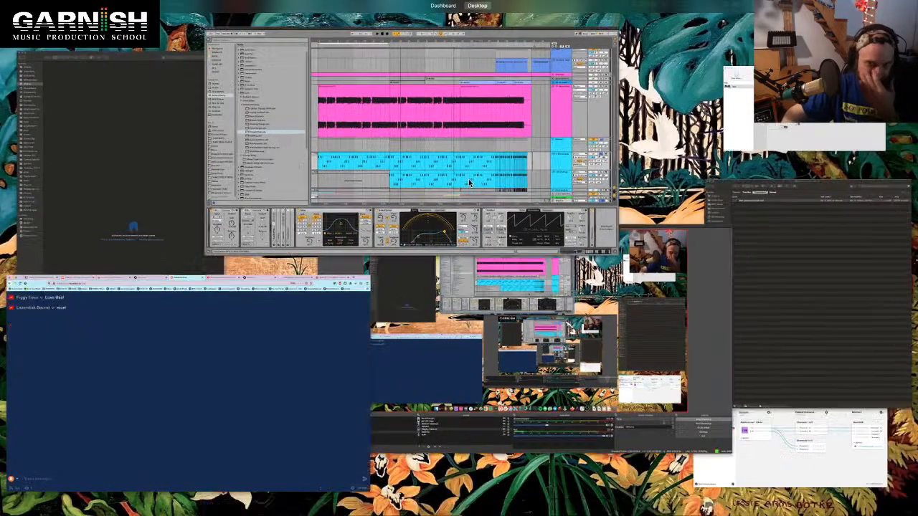
key(space)
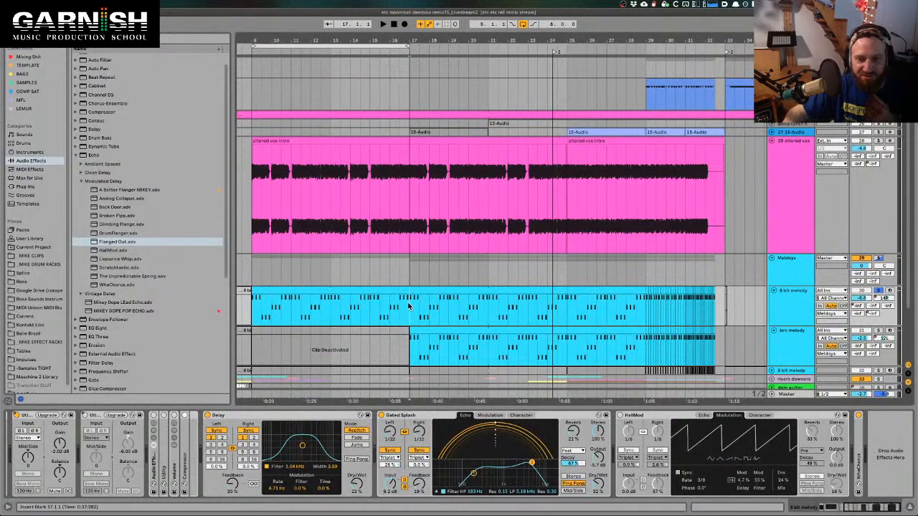
scroll(409, 307, down, 2)
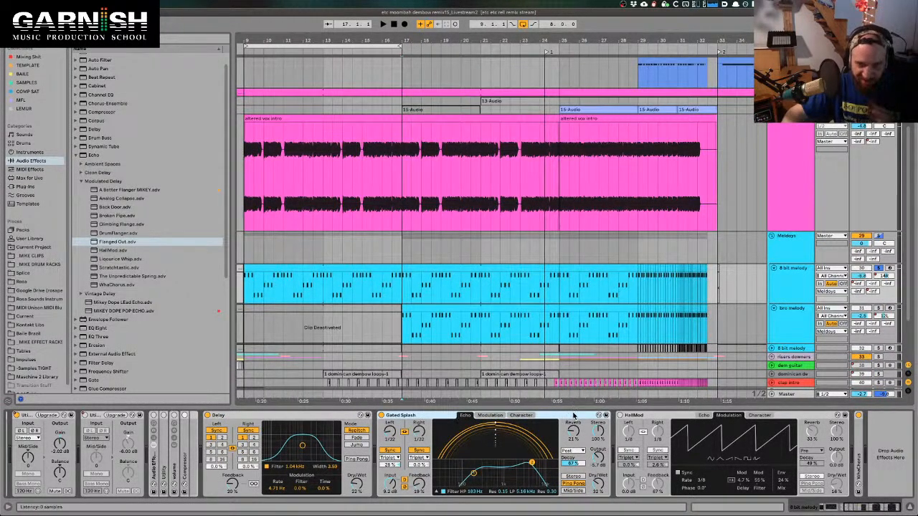
- Show Gated Splash's modulation page and turn off the Delay device
click(486, 417)
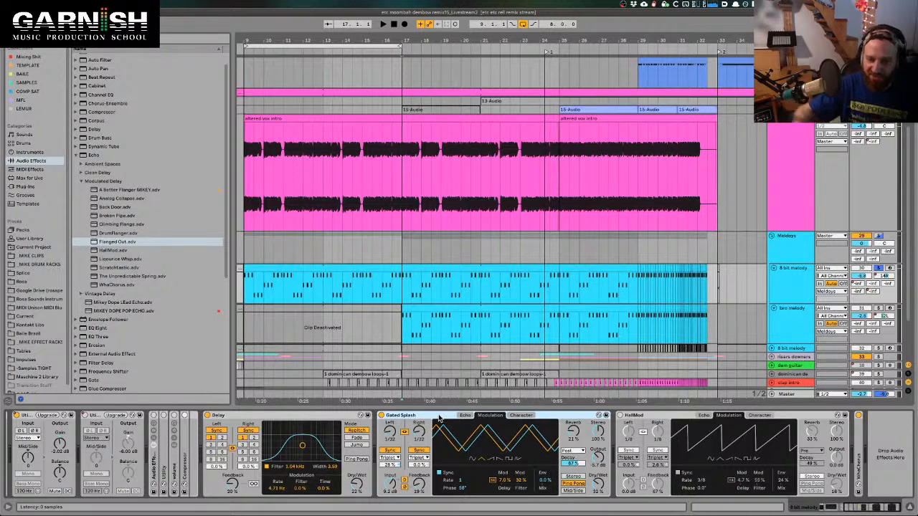
click(208, 415)
click(230, 418)
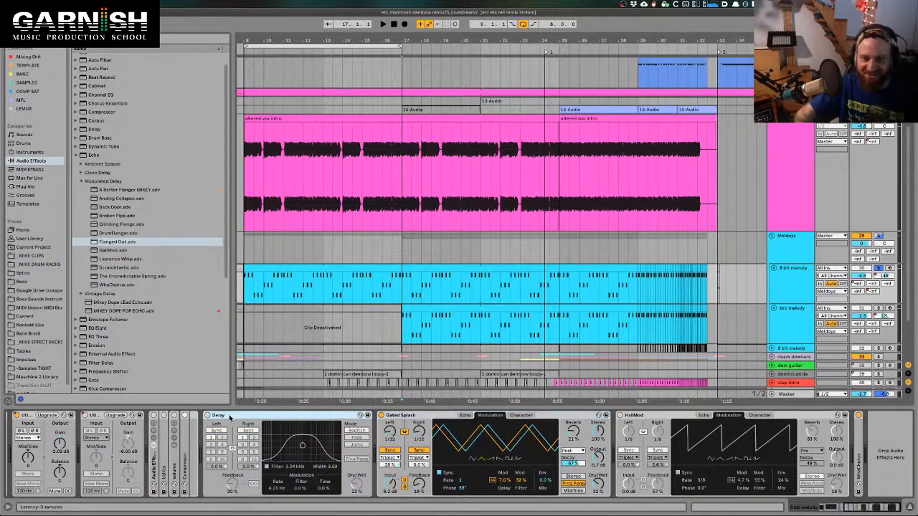
- Audition the melody through Gated Splash with the Delay device bypassed, starting and stopping playback several times
key(space)
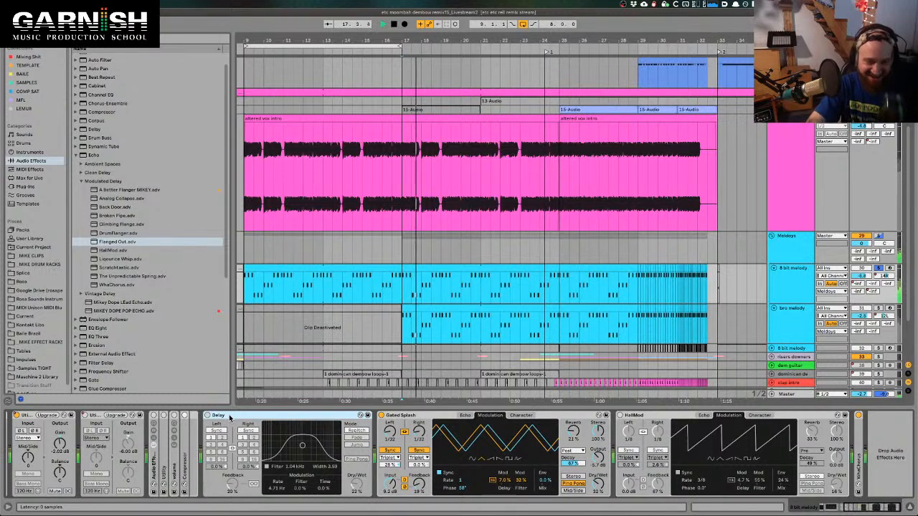
key(space)
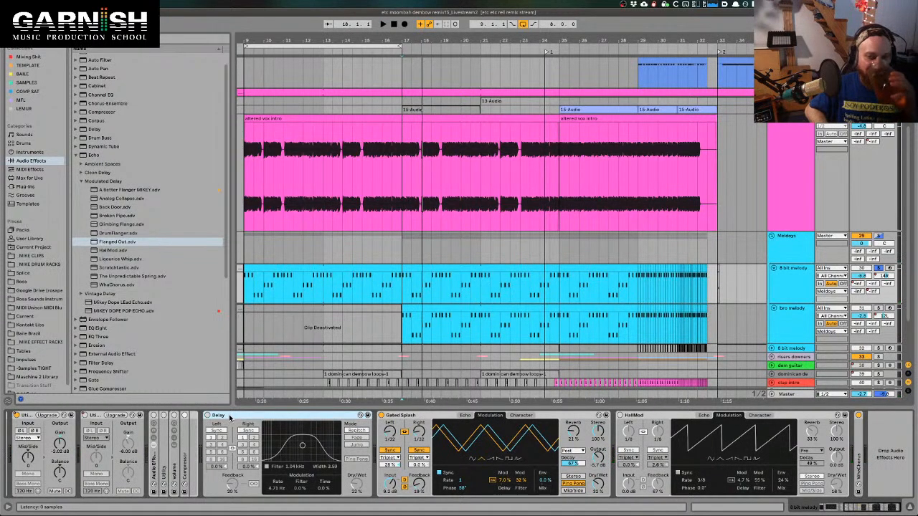
key(space)
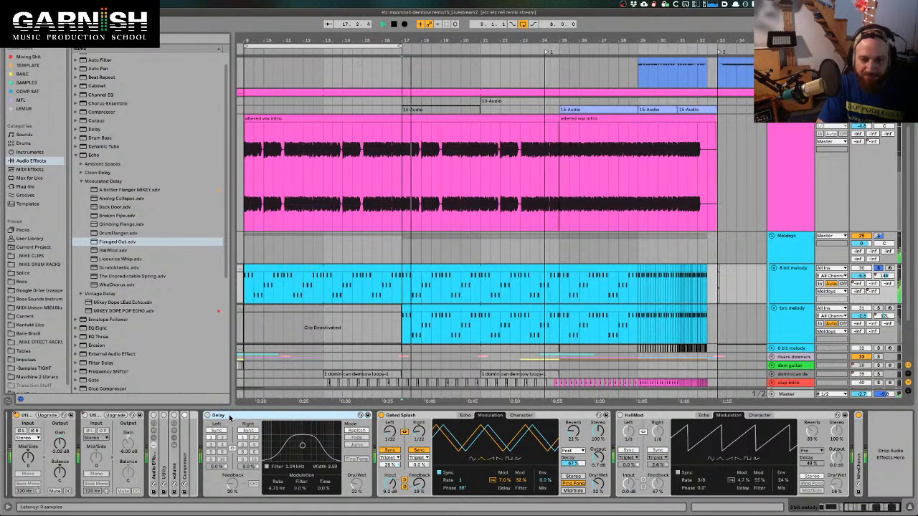
key(space)
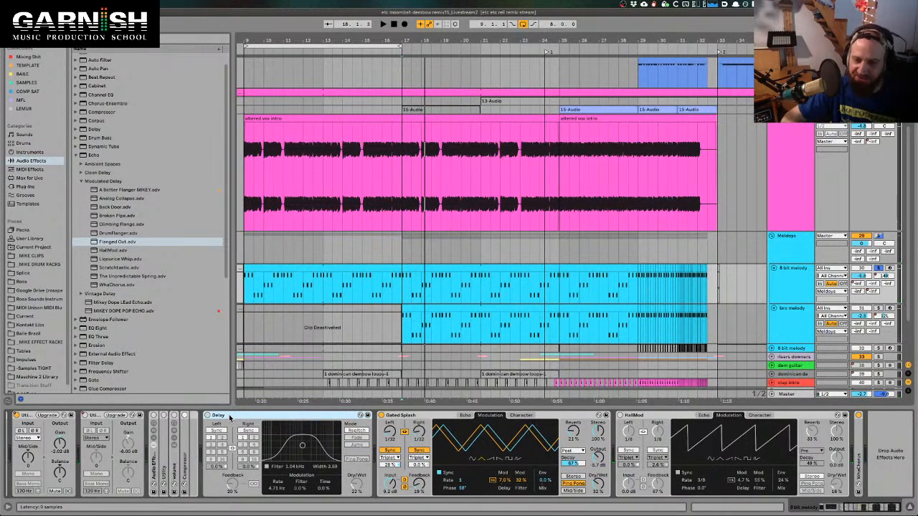
click(600, 433)
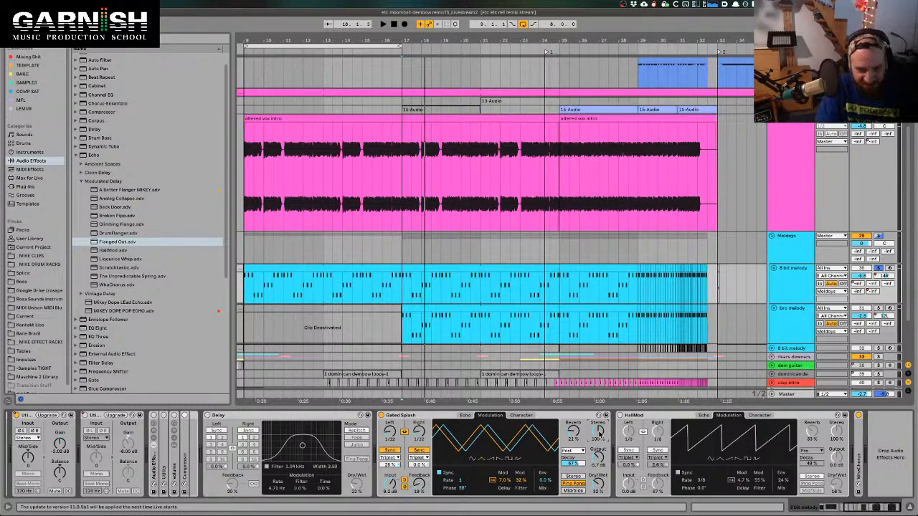
key(space)
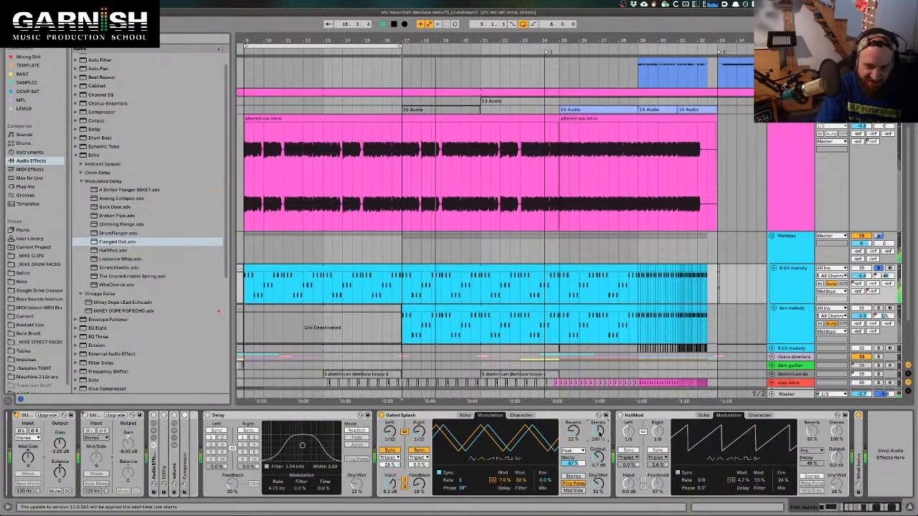
key(space)
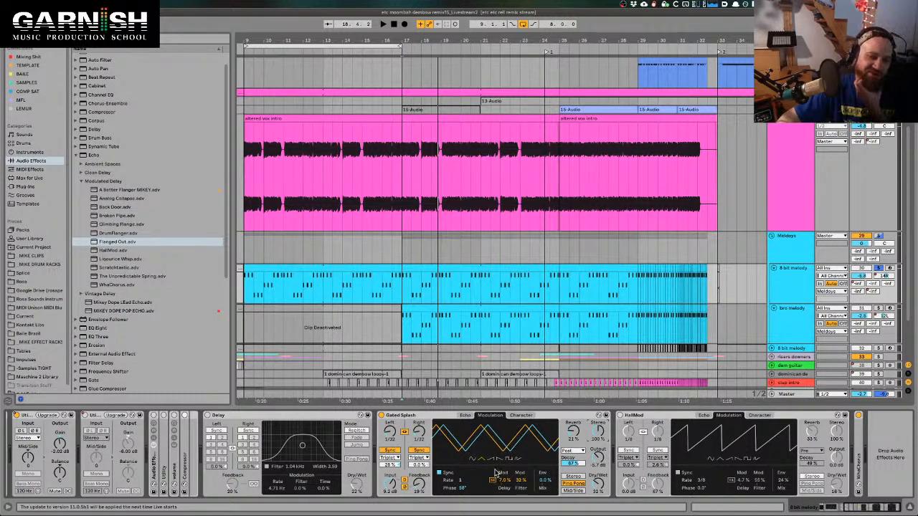
- Toggle Gated Splash's modulation sync off and on, and audition it with the filter and delay modulation set to 0.0%
click(439, 474)
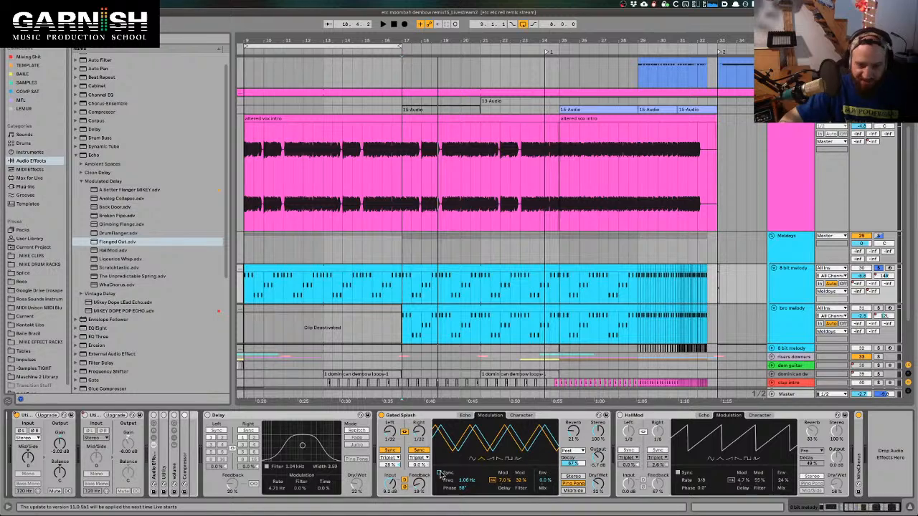
click(440, 473)
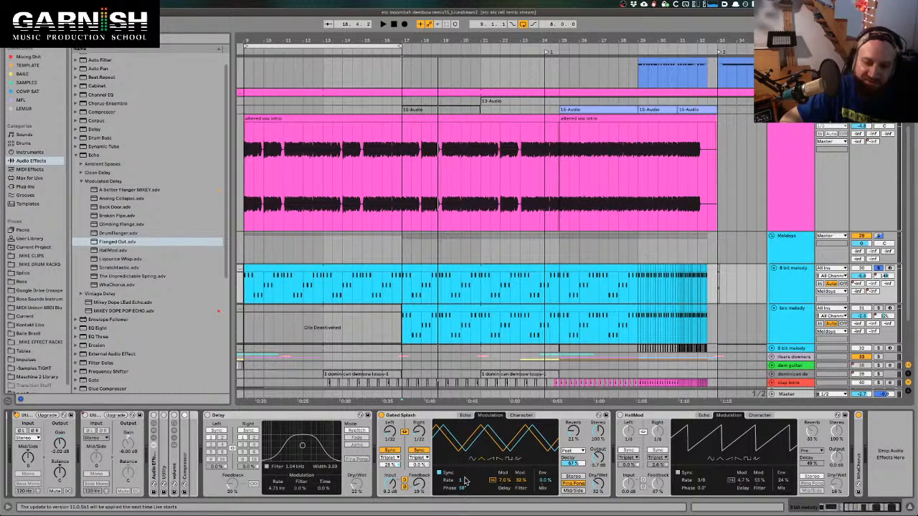
key(space)
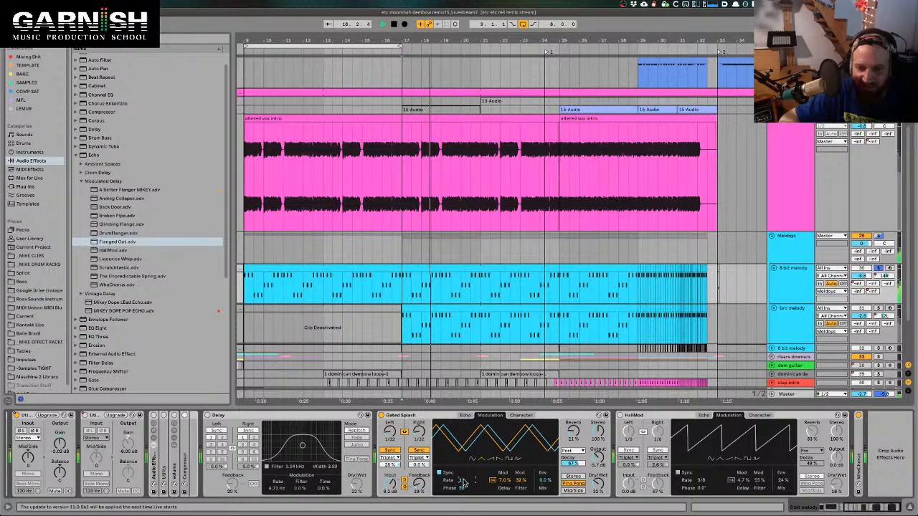
key(space)
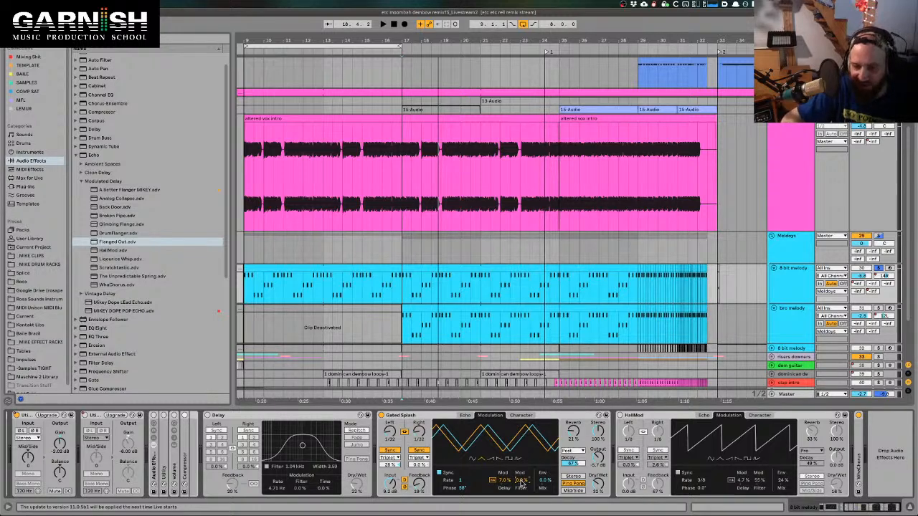
key(space)
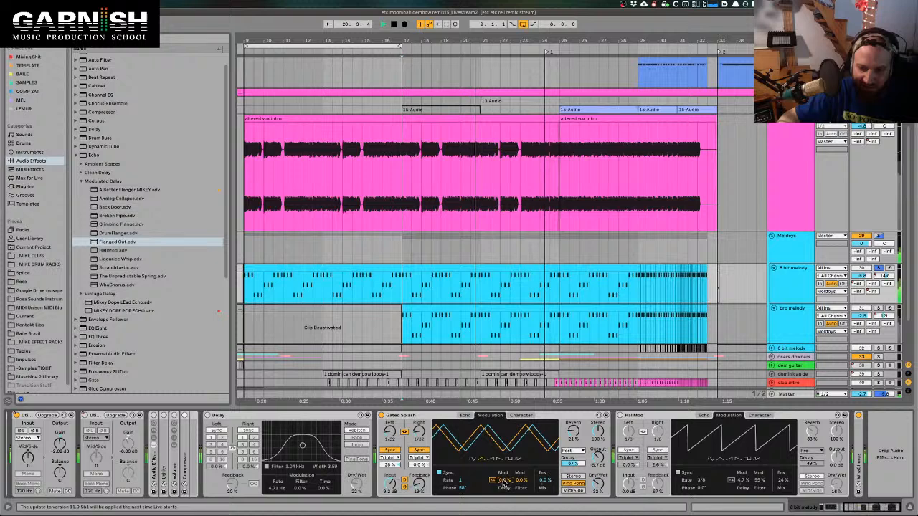
- Show Gated Splash's character page, and turn off and unfold the WhaChorus device
click(522, 415)
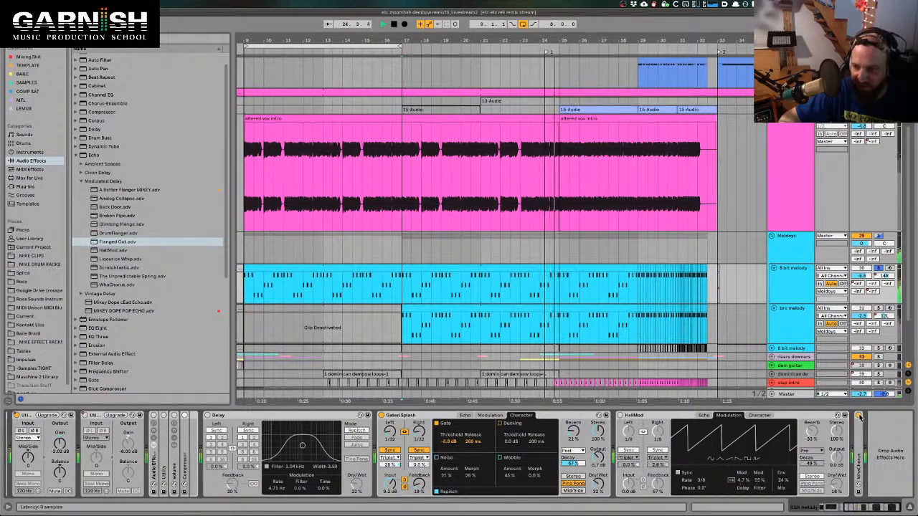
key(space)
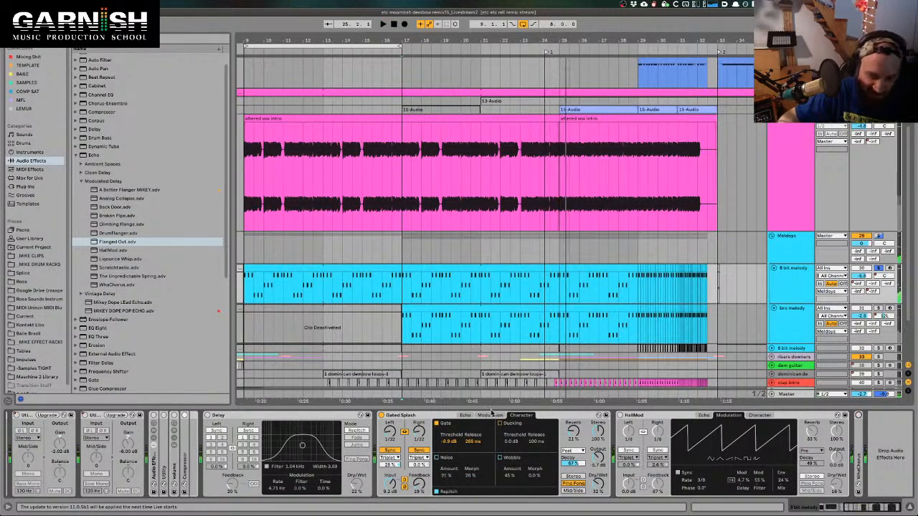
double_click(858, 445)
scroll(858, 445, right, 5)
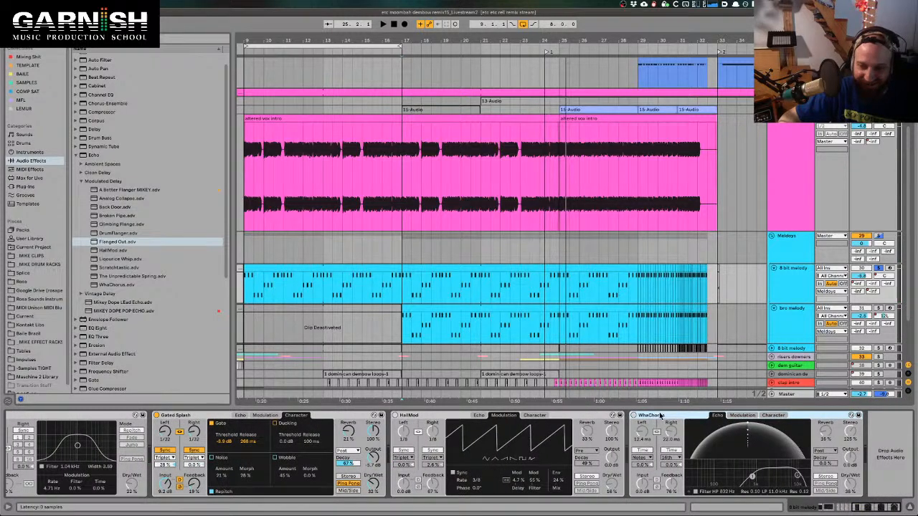
scroll(660, 416, left, 5)
- Bypass and fold the Gated Splash device, and turn on HallMod in its place
key(space)
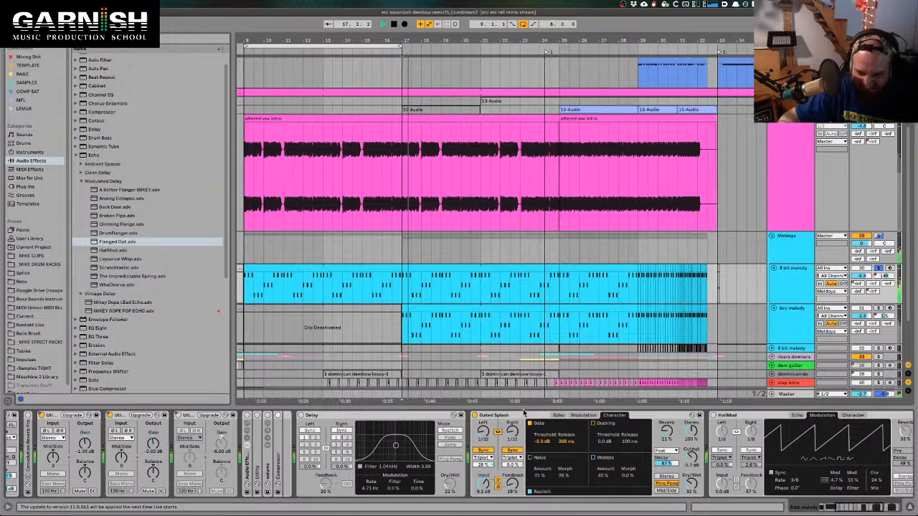
double_click(524, 413)
key(space)
click(475, 415)
click(488, 416)
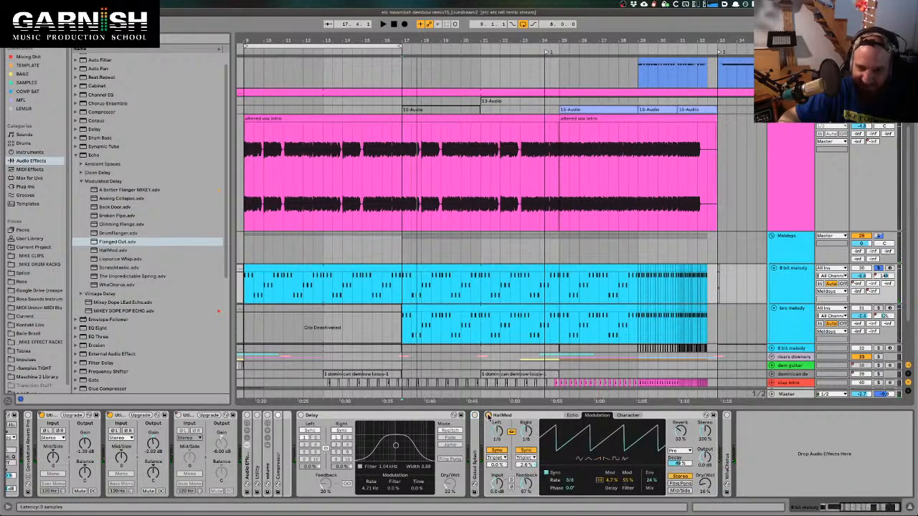
click(517, 415)
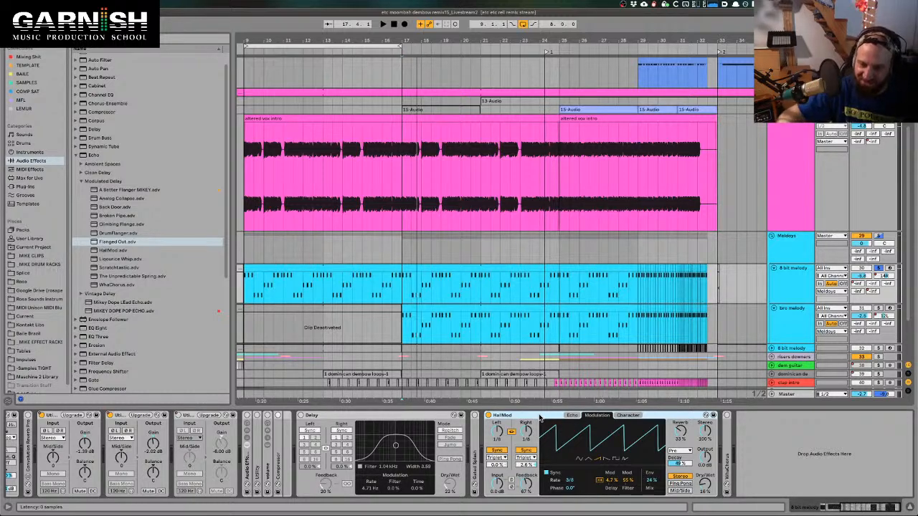
double_click(475, 428)
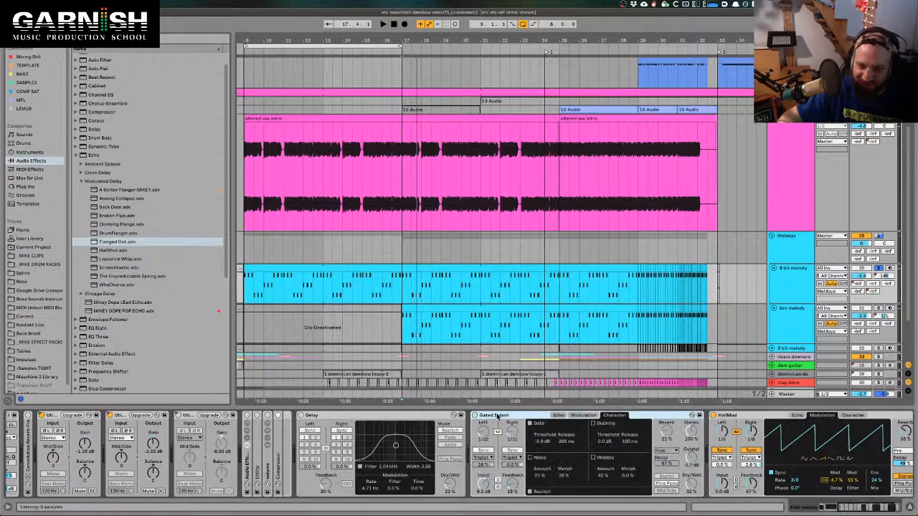
double_click(498, 416)
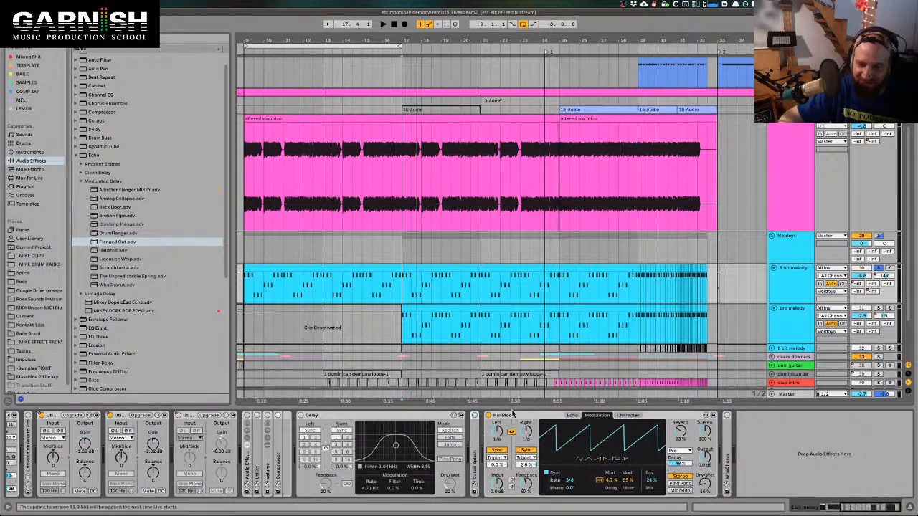
- Audition HallMod, swap it for WhaChorus during playback, and open WhaChorus's modulation page
key(space)
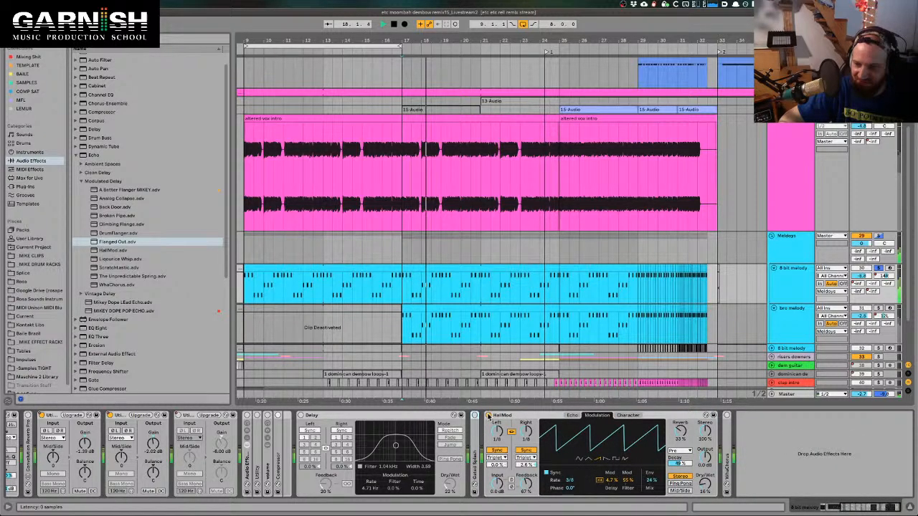
click(489, 416)
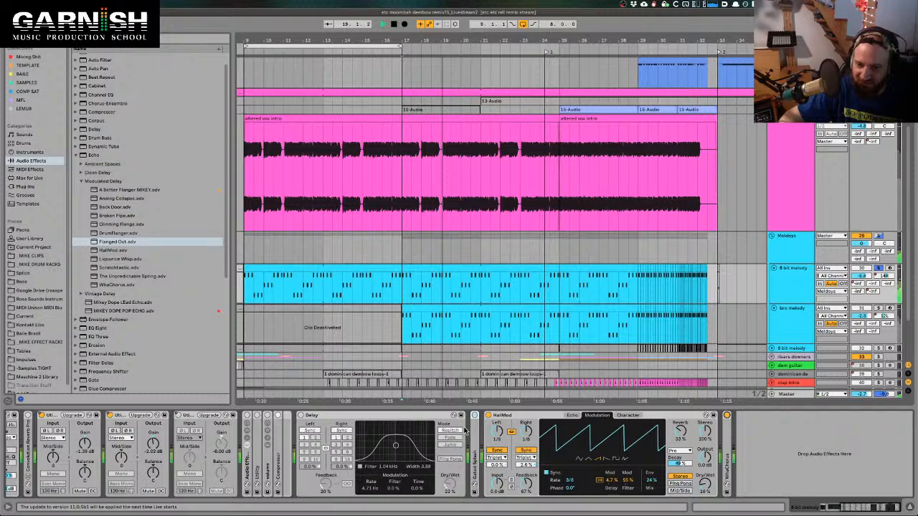
double_click(727, 439)
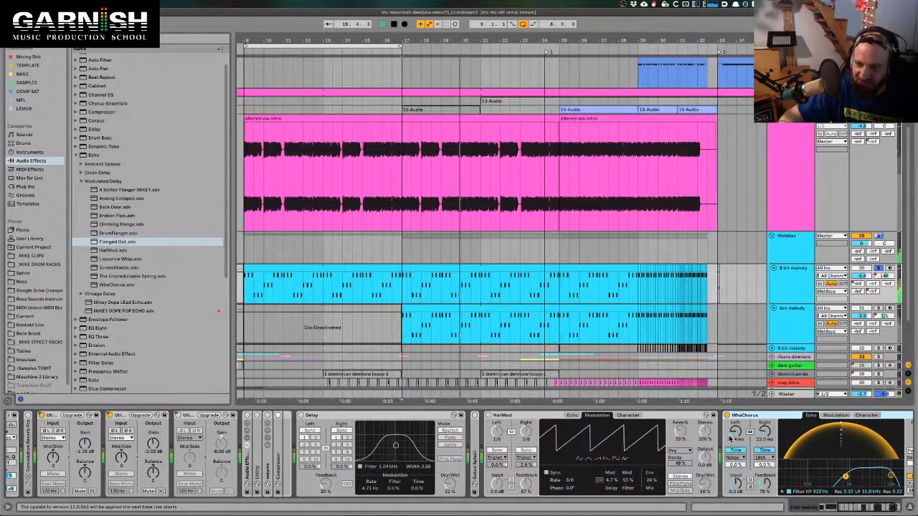
scroll(730, 439, right, 3)
click(743, 416)
key(space)
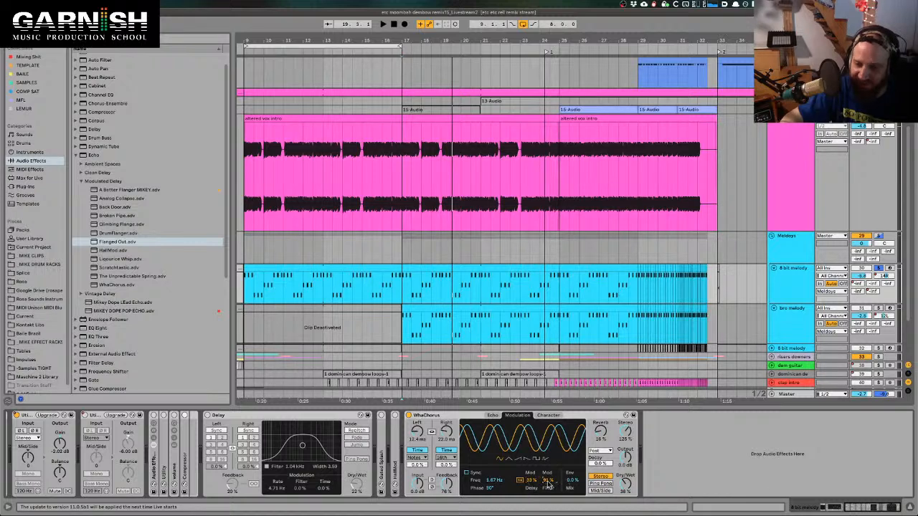
- Audition WhaChorus's filter modulation at 0.0% and 90% during playback, and set it to 73%
key(space)
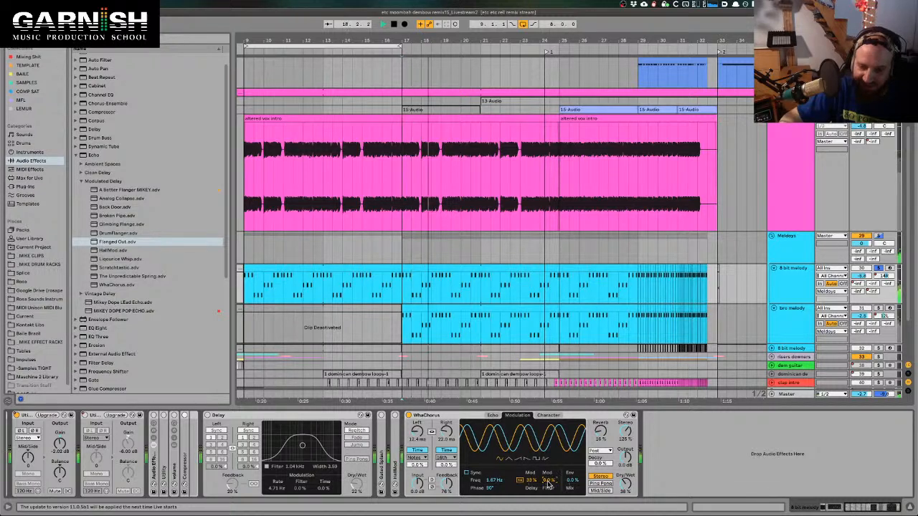
drag(548, 482, 549, 435)
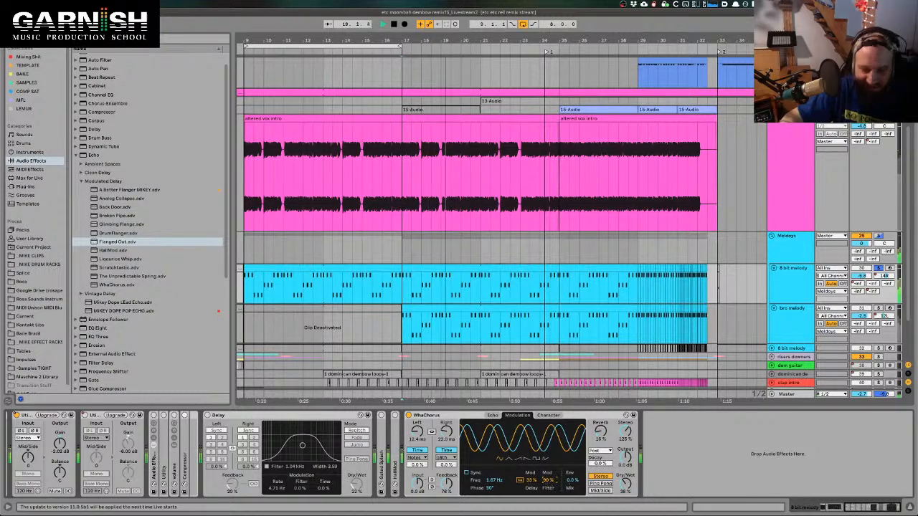
drag(549, 483, 548, 493)
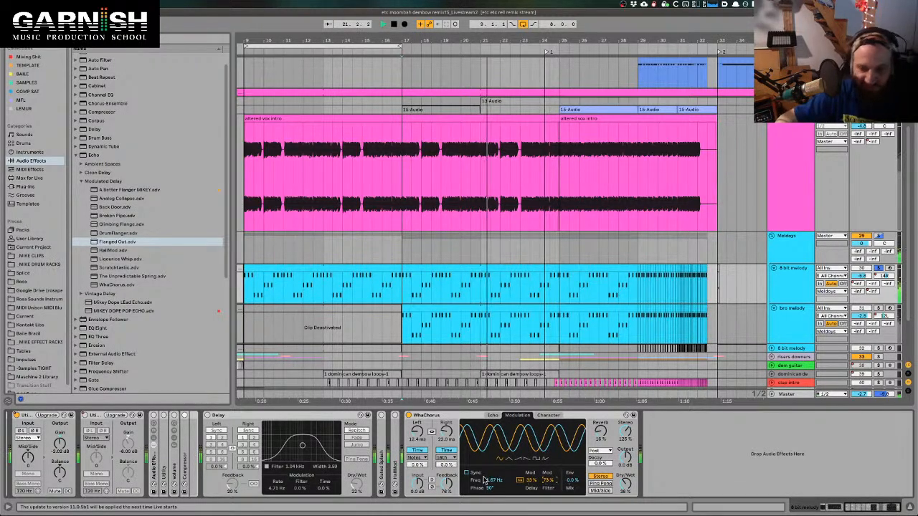
key(space)
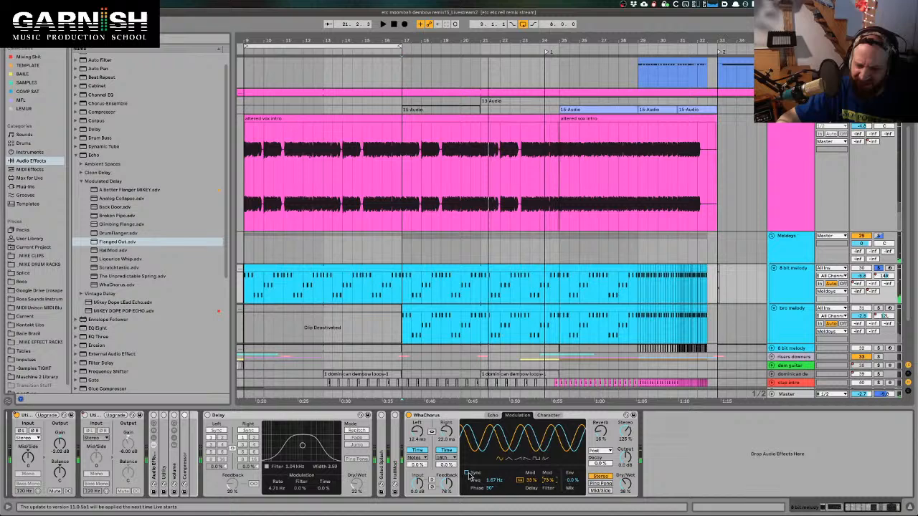
- Sync WhaChorus's modulation at a 1/4 rate with 100% filter and 0.0% delay modulation, and play the melody
click(467, 474)
drag(496, 483, 497, 479)
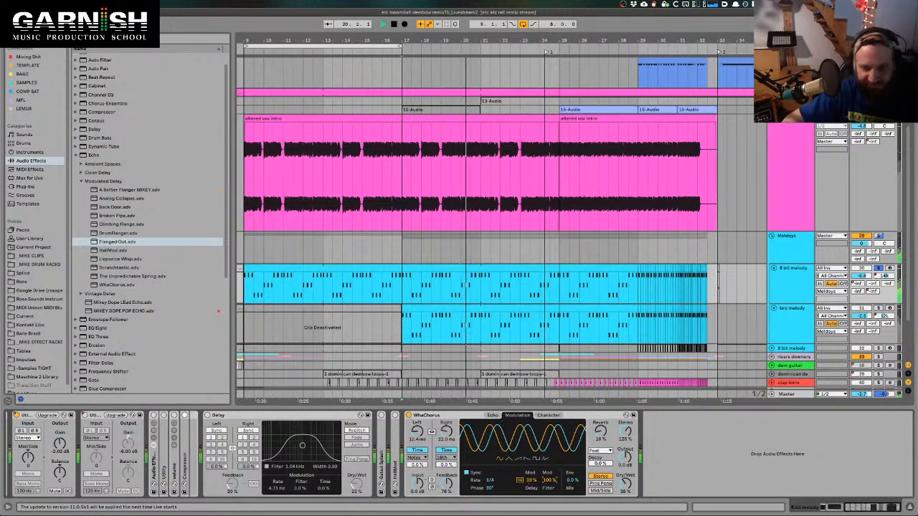
double_click(531, 482)
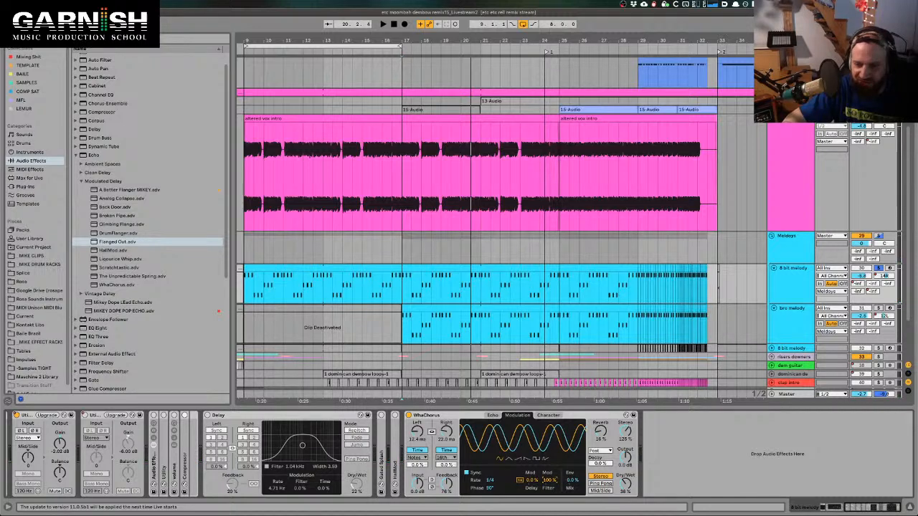
key(space)
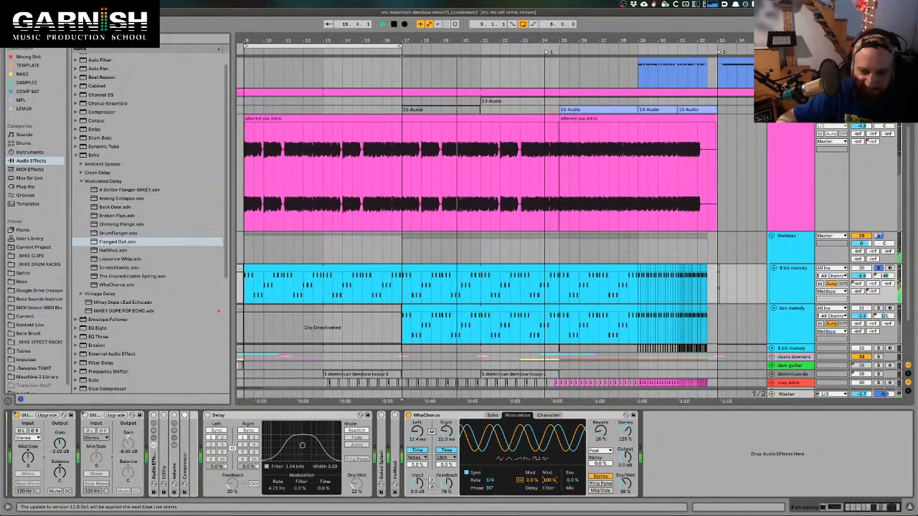
key(space)
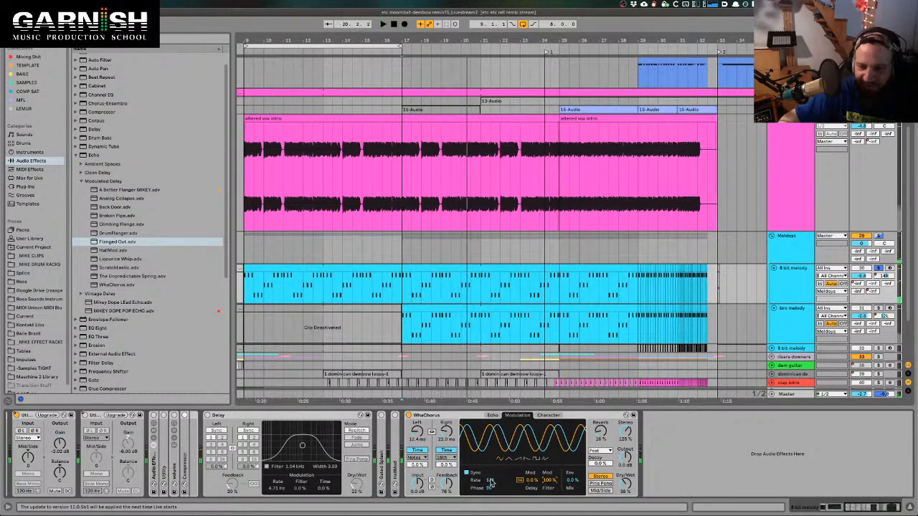
- Audition WhaChorus's synced modulation at faster rates up to 1/12
key(space)
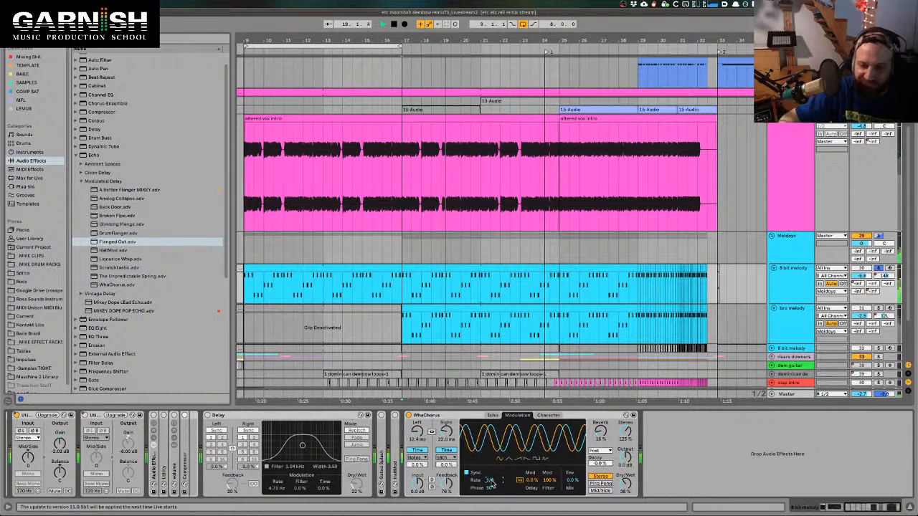
key(space)
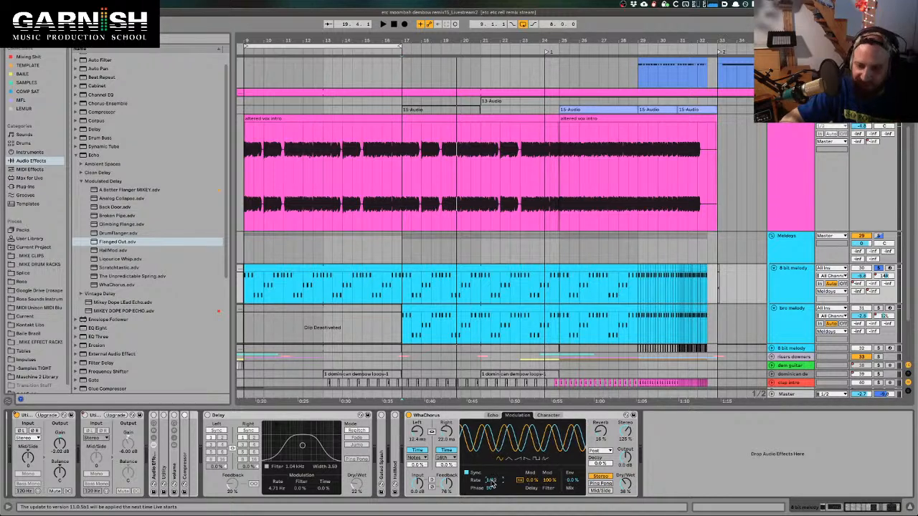
key(space)
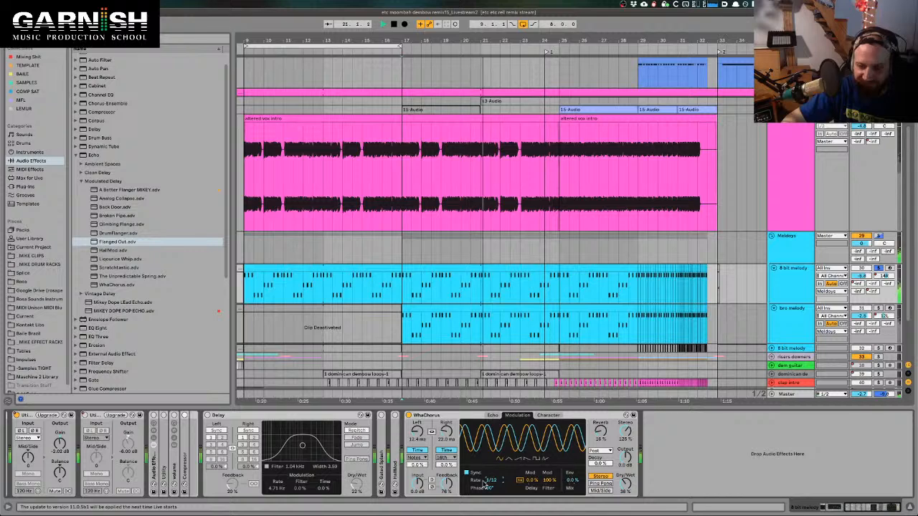
key(space)
- Set WhaChorus's synced modulation rate to 1/2 and start playback
drag(491, 483, 492, 491)
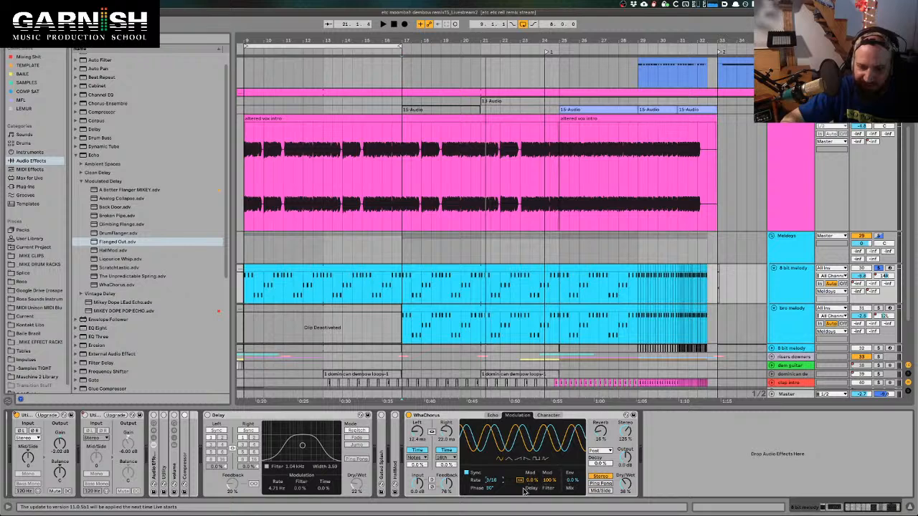
key(Down)
key(Down)
key(Down)
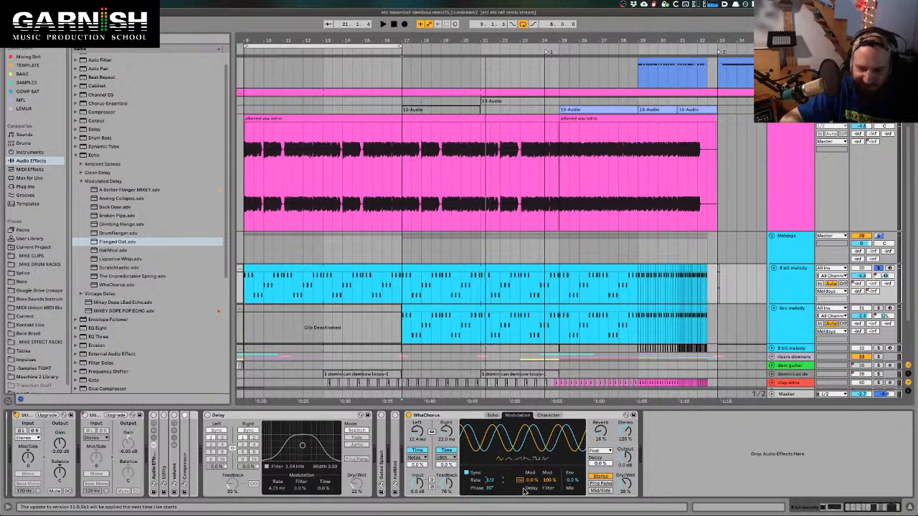
key(Down)
key(space)
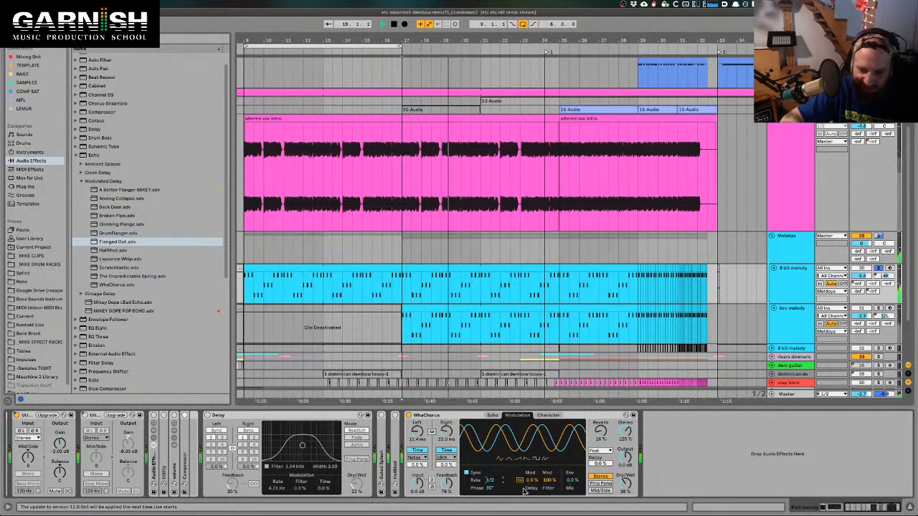
- Try lower and higher filter modulation amounts on WhaChorus during playback, and stop
drag(549, 481, 549, 505)
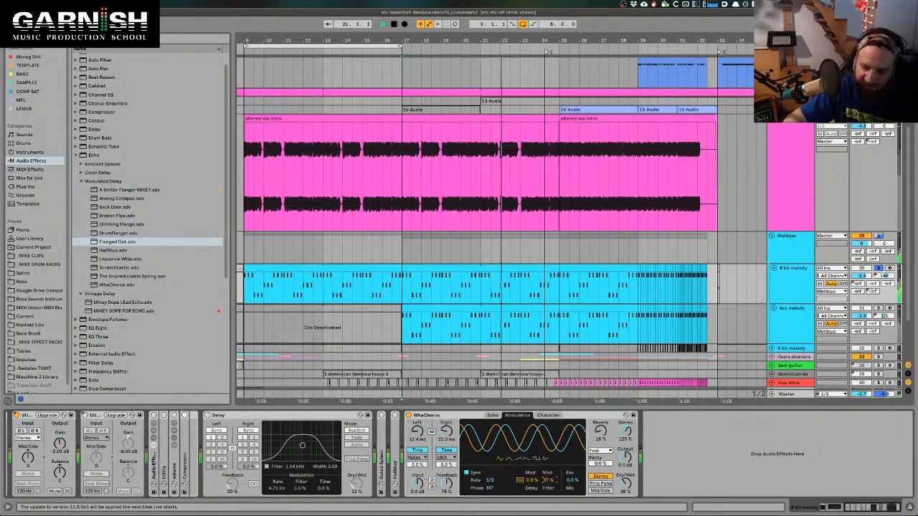
drag(551, 481, 551, 459)
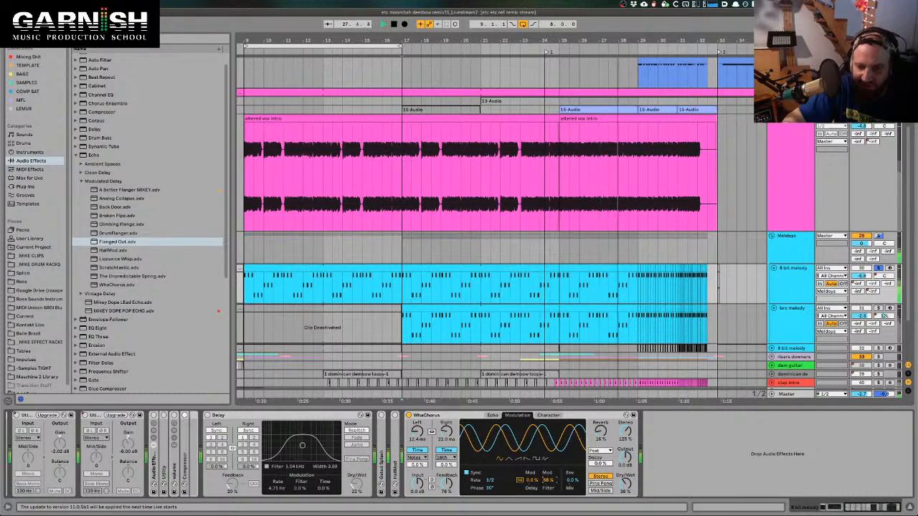
key(space)
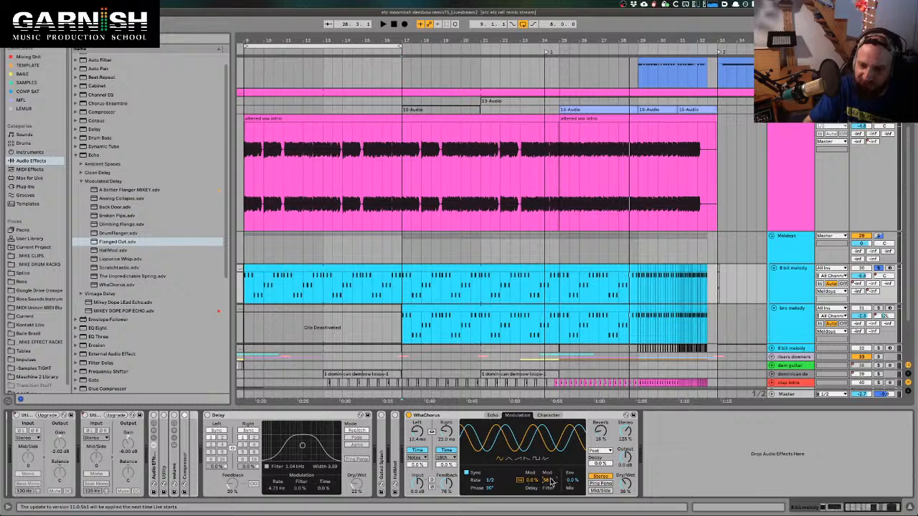
- Set WhaChorus's stereo width to 107% and its filter modulation to 0.0% while auditioning the melody
key(space)
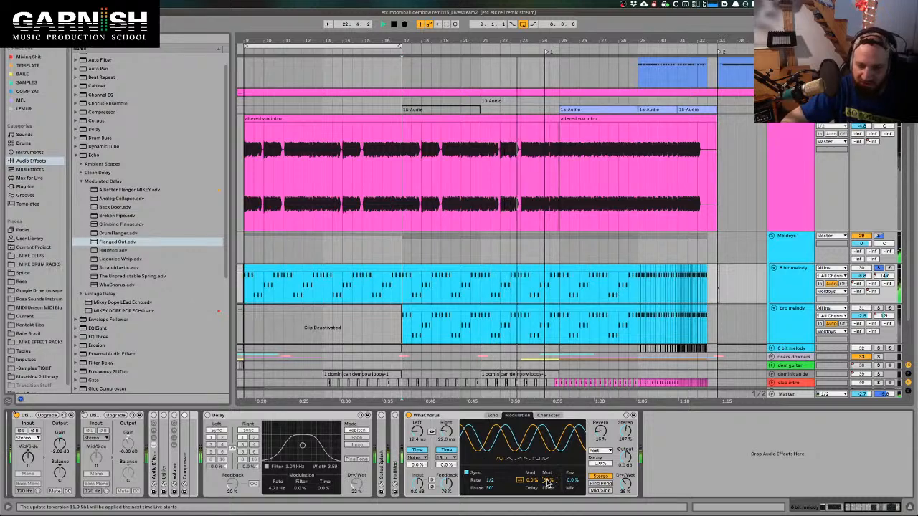
mouse_move(549, 485)
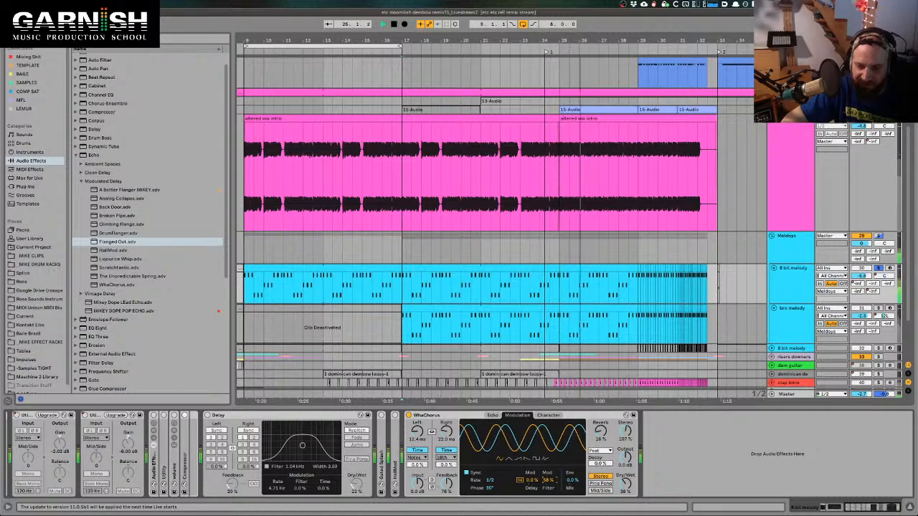
key(space)
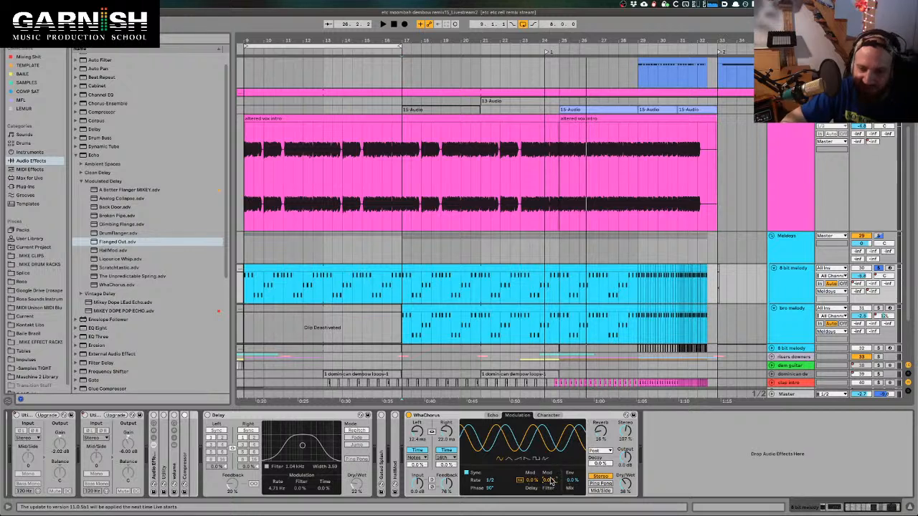
- Insert a new audio track below 8 bit melody, and reselect the 8 bit melody track
click(460, 416)
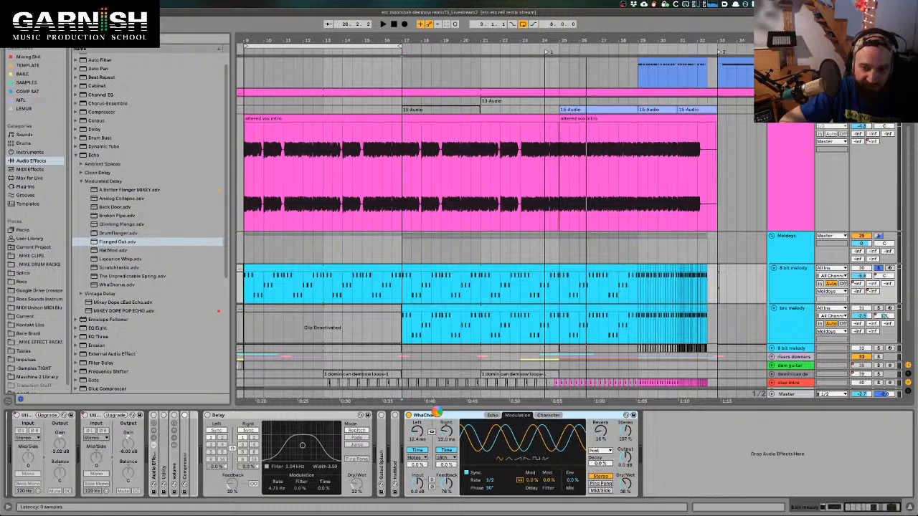
key(ctrl+t)
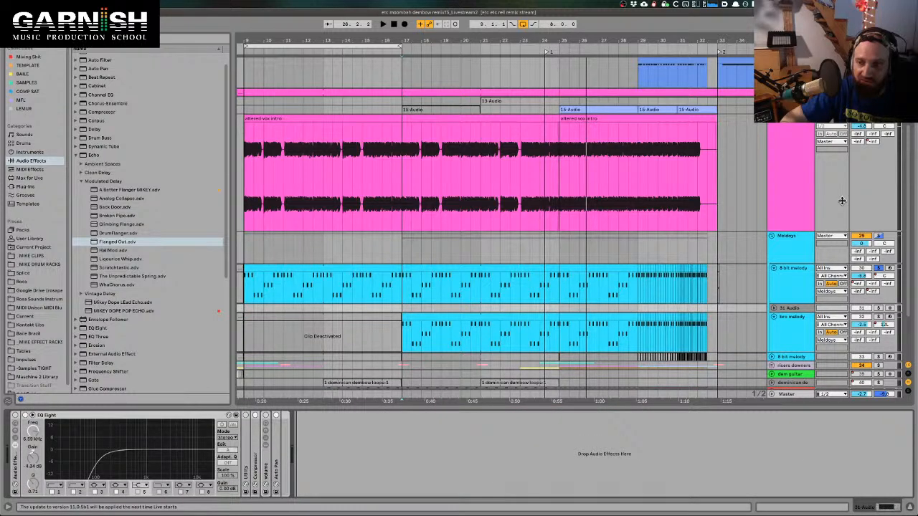
click(798, 270)
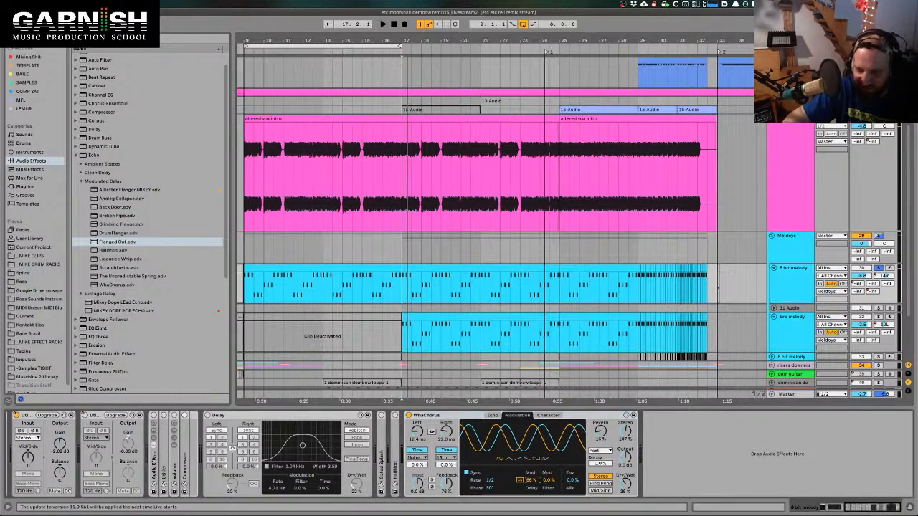
- Audition WhaChorus's delay modulation at 22% and at higher amounts, replaying the melody between changes
key(space)
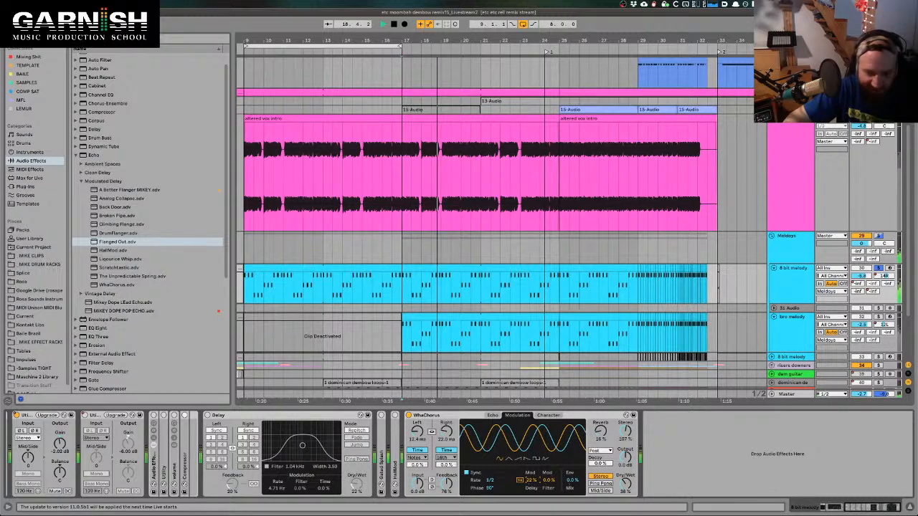
key(space)
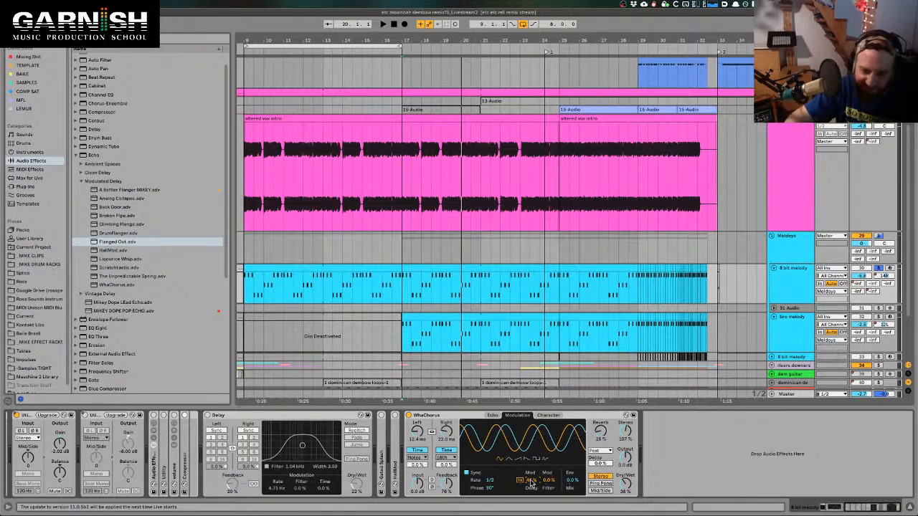
drag(531, 482, 531, 456)
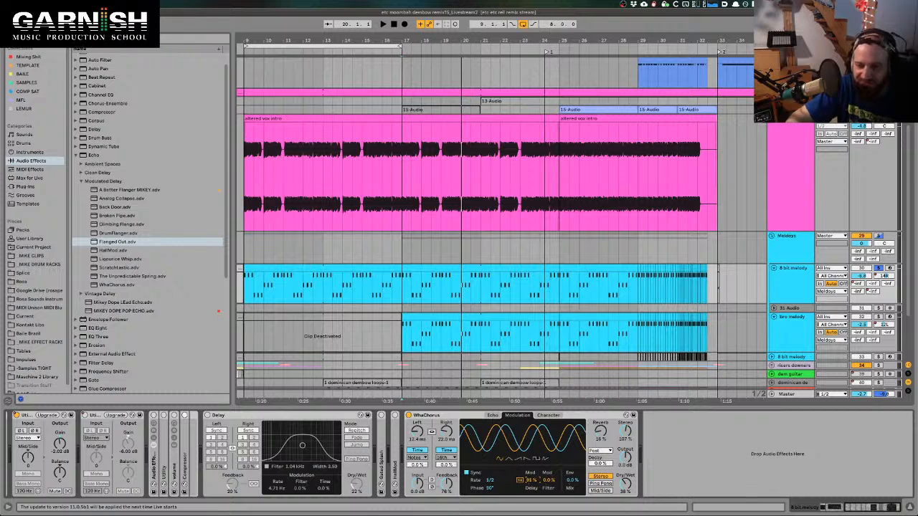
drag(531, 482, 530, 466)
key(space)
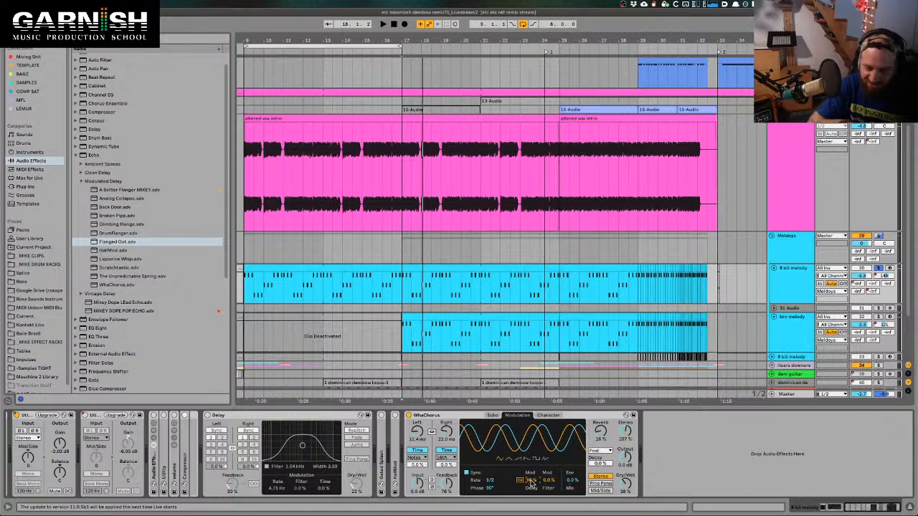
key(space)
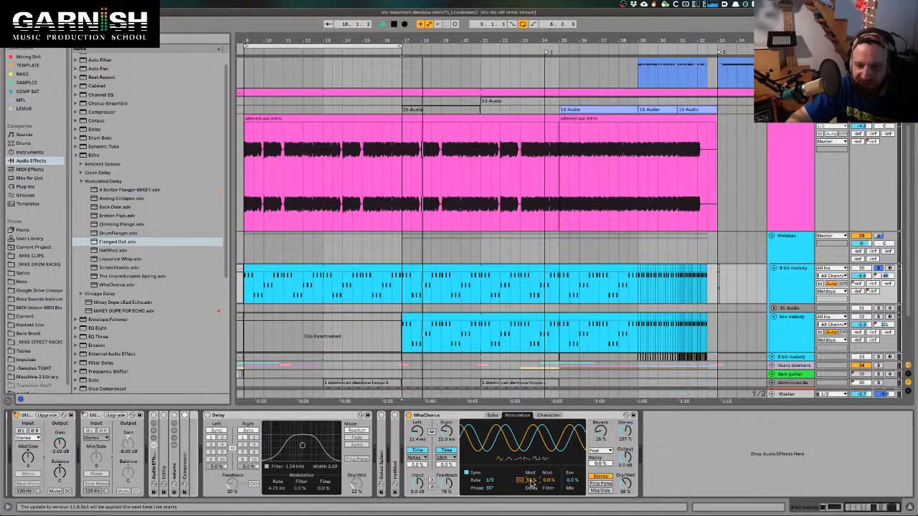
- Audition WhaChorus's delay modulation at 0.0% and 100% during playback, and set it to 38%
drag(532, 483, 531, 513)
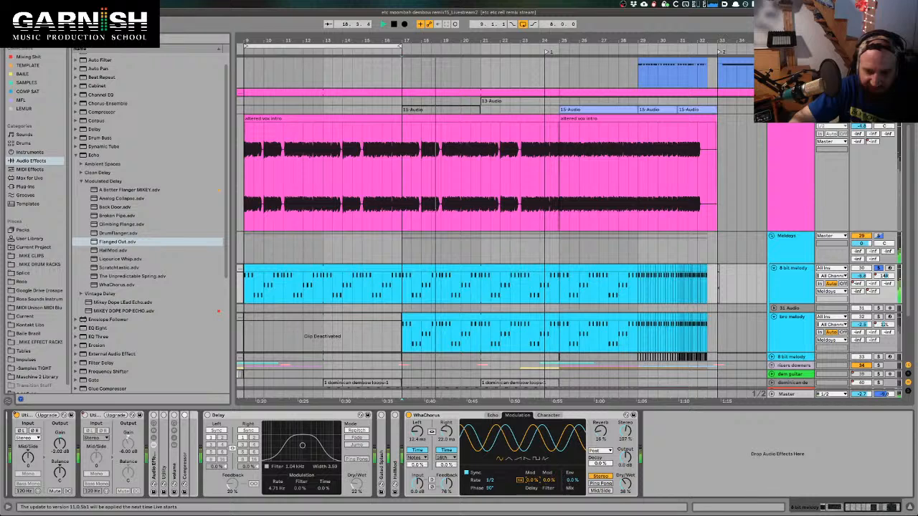
drag(532, 480, 531, 411)
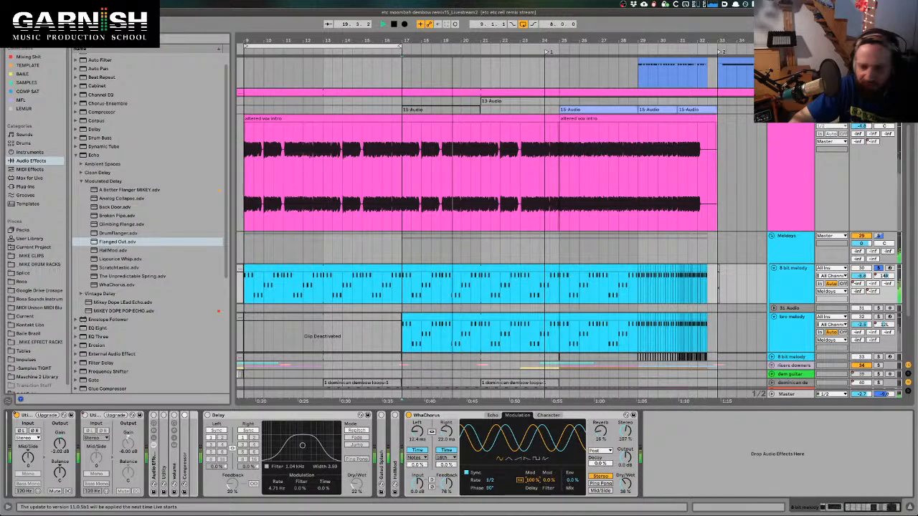
drag(531, 480, 532, 515)
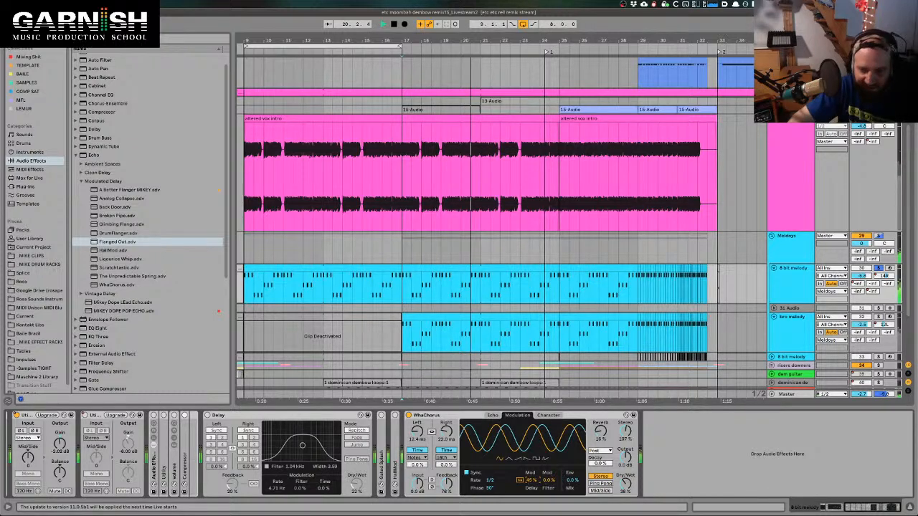
drag(531, 481, 531, 485)
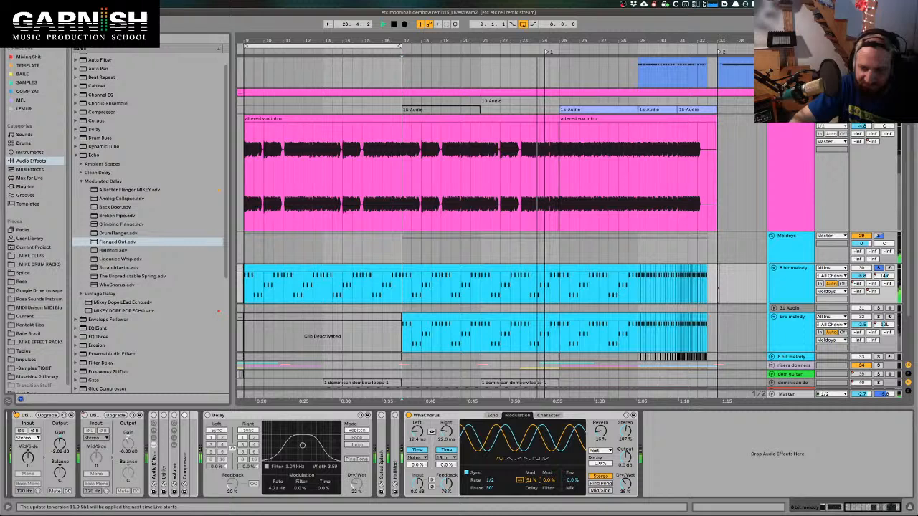
drag(532, 480, 531, 484)
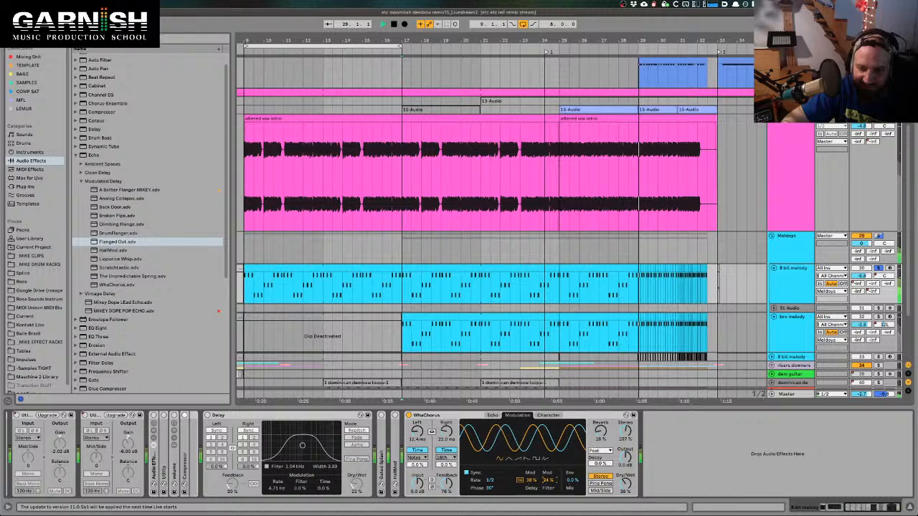
- Set WhaChorus's filter modulation to 32% while replaying the melody
key(space)
key(space)
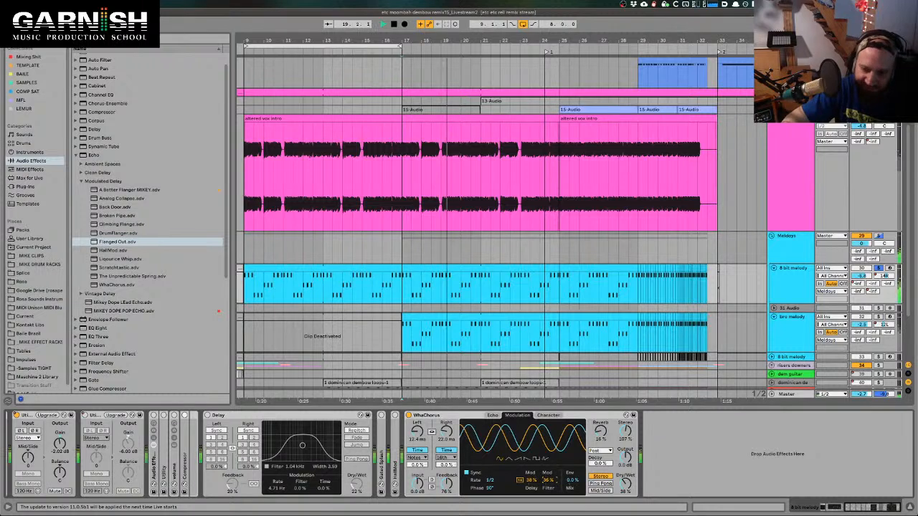
key(space)
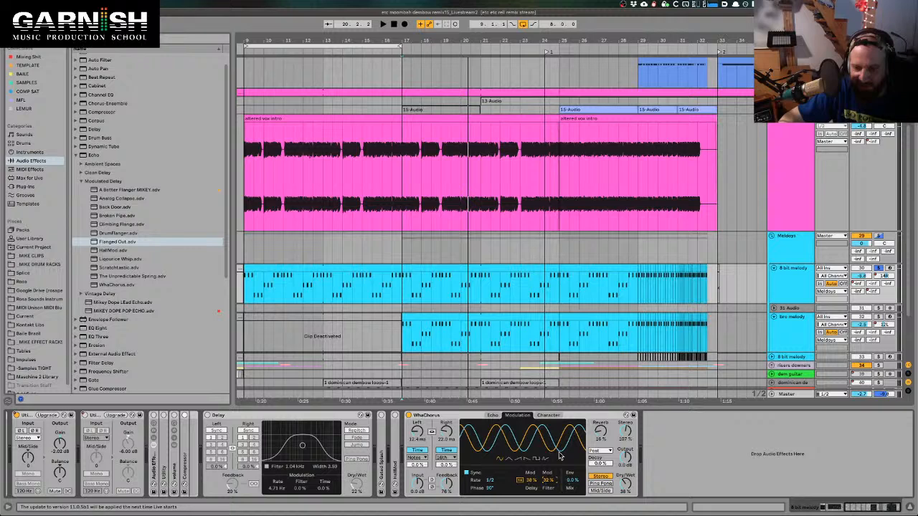
- Audition WhaChorus's rising and falling sawtooth modulation waveforms during playback, and switch back to the sine wave
click(520, 459)
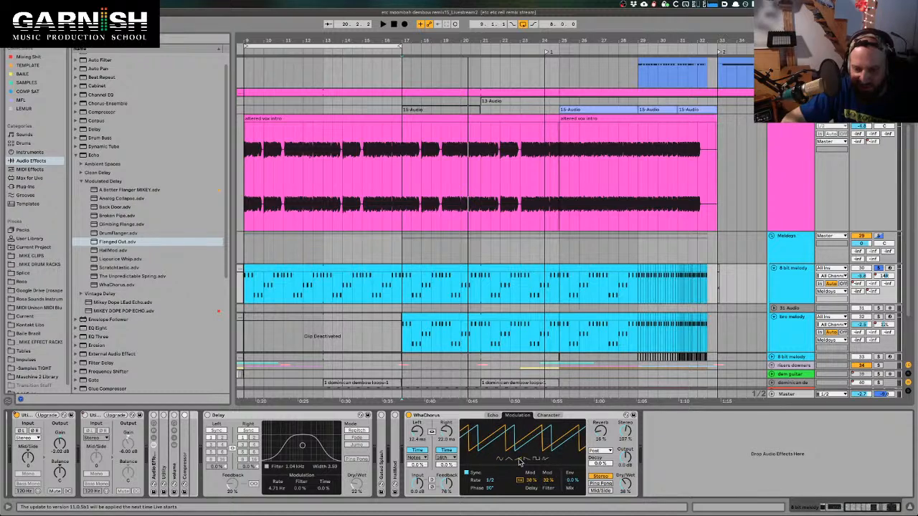
key(space)
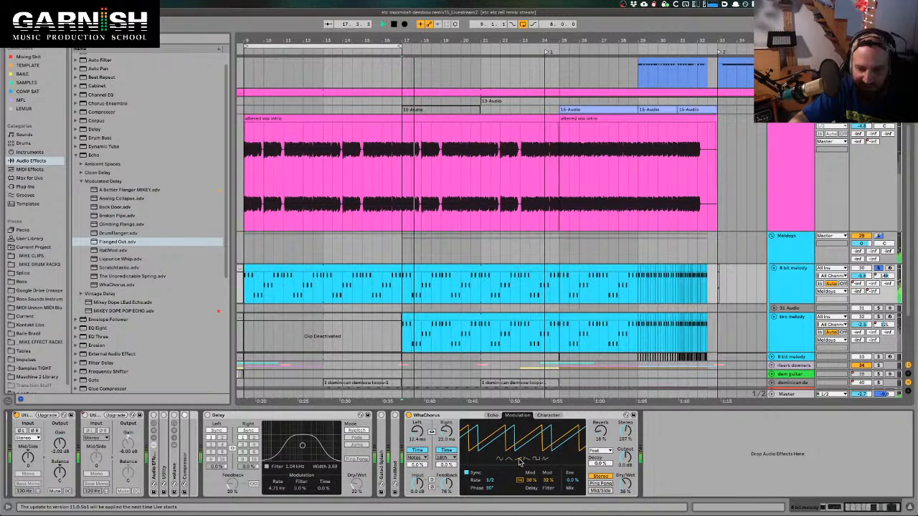
click(531, 460)
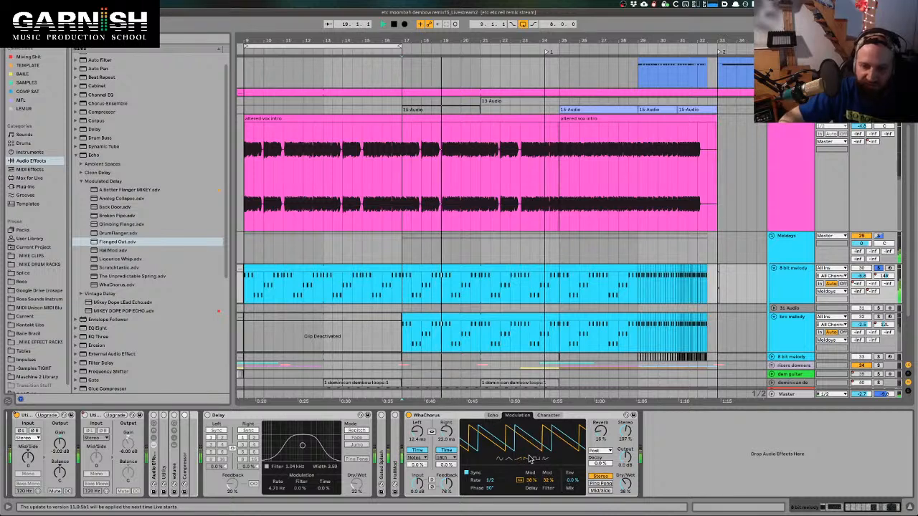
click(500, 459)
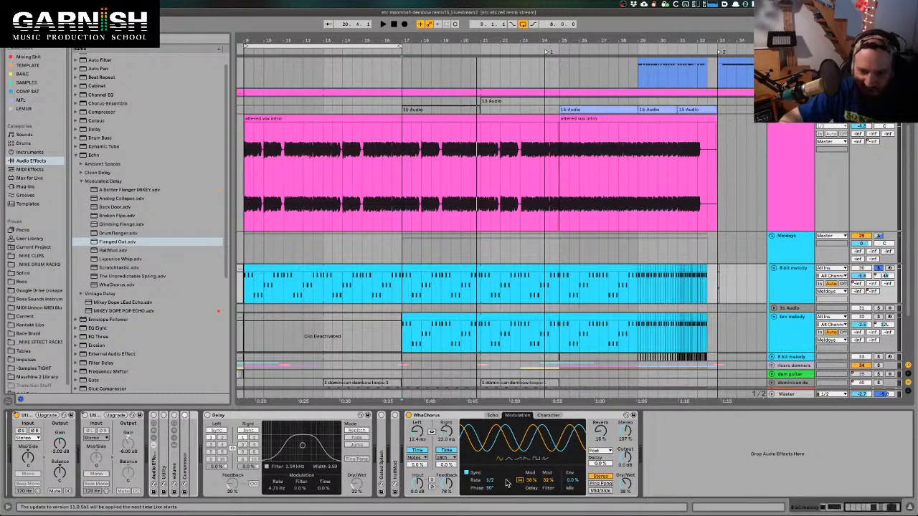
- Try WhaChorus's modulation phase at 0.0° and 180°, and set it to 180°
click(492, 487)
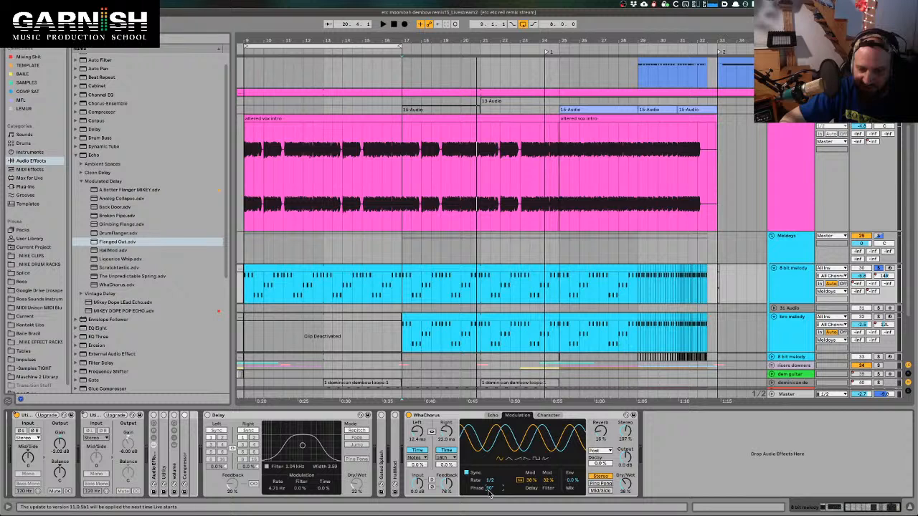
double_click(491, 490)
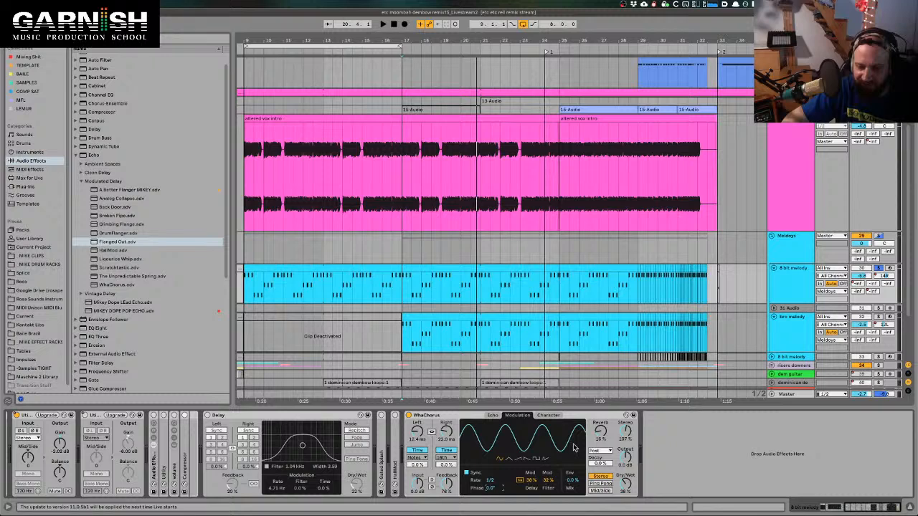
drag(573, 448, 574, 402)
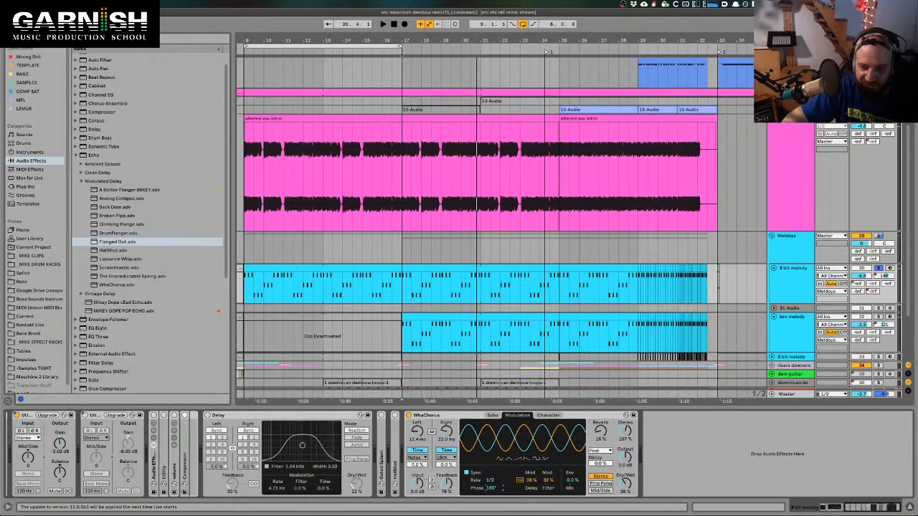
drag(491, 488, 491, 511)
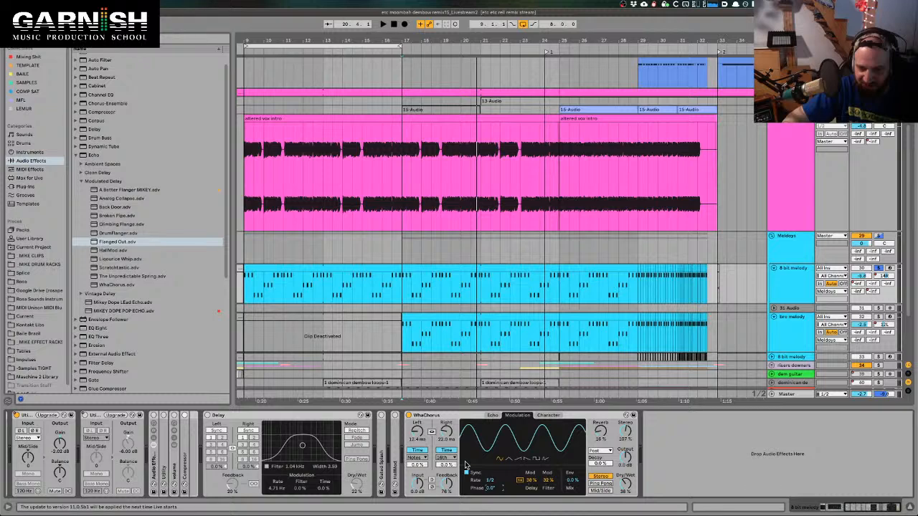
drag(466, 465, 466, 442)
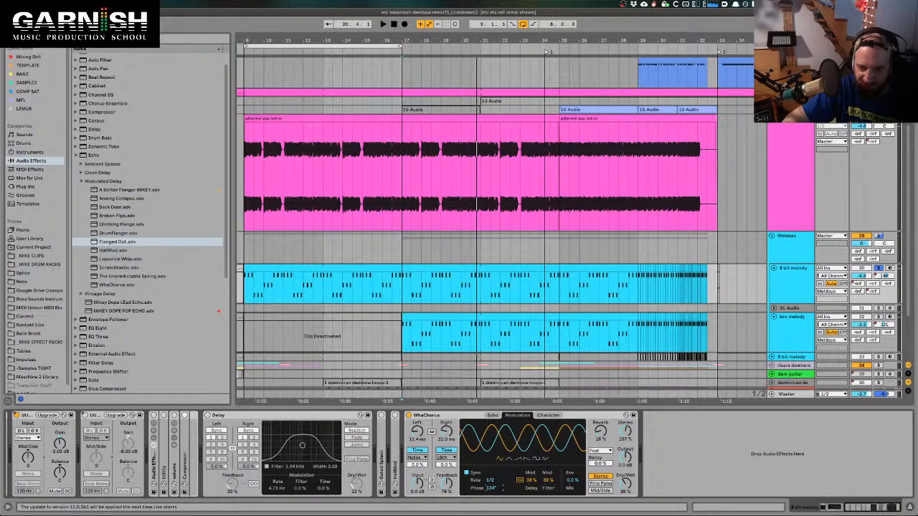
drag(491, 488, 491, 480)
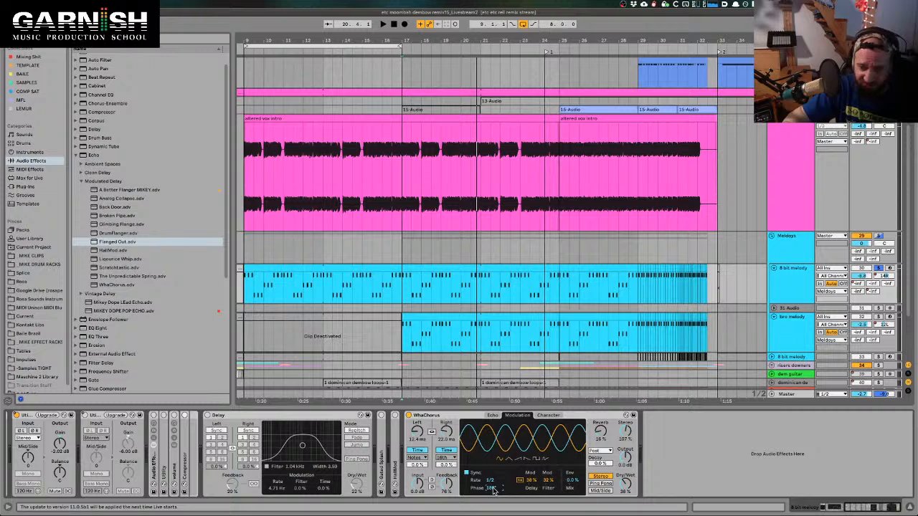
- Audition WhaChorus's modulation phase at 0.0° and intermediate values while replaying the melody, and return it to 180°
key(space)
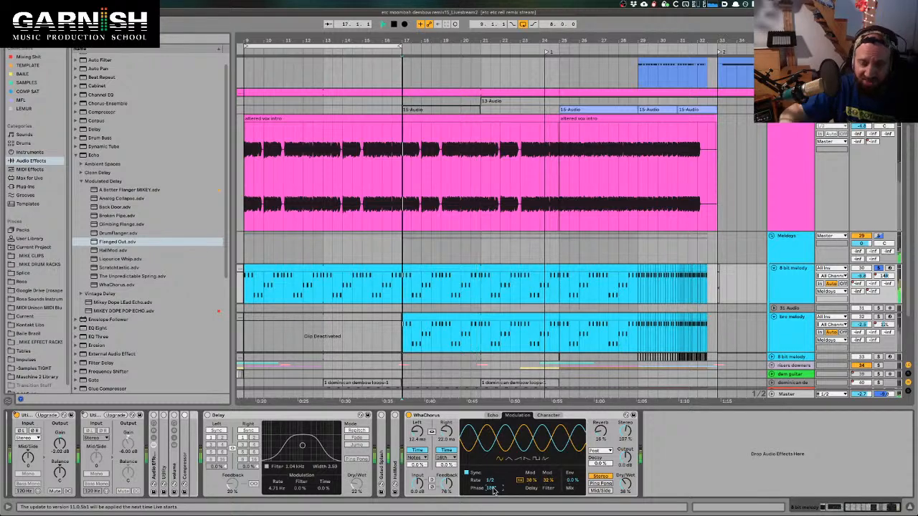
drag(493, 490, 493, 513)
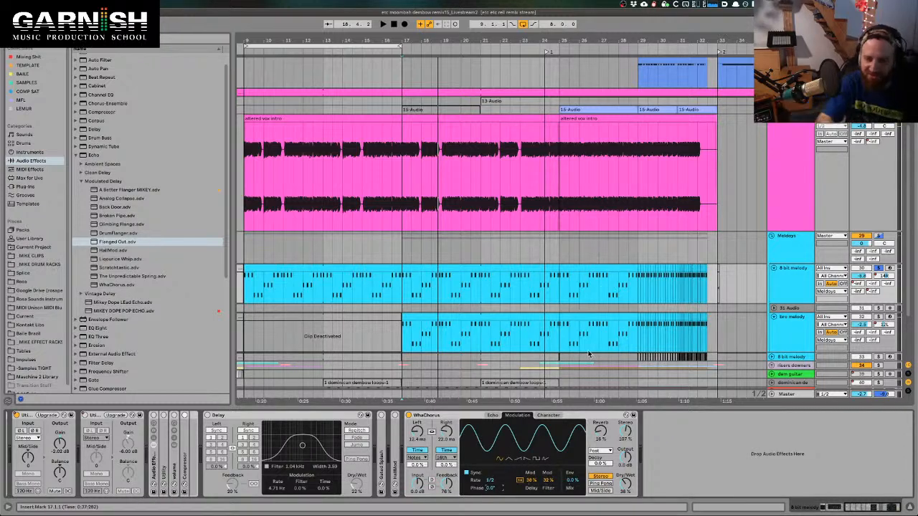
key(super+z)
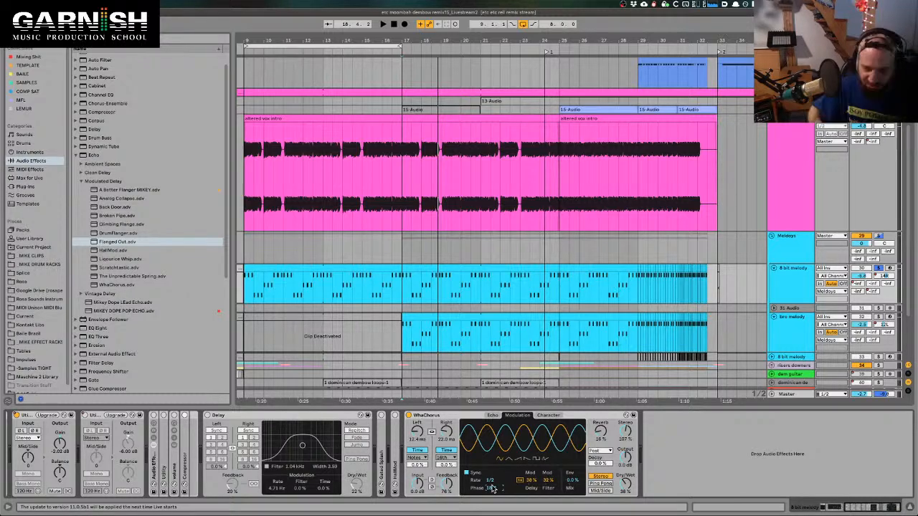
key(space)
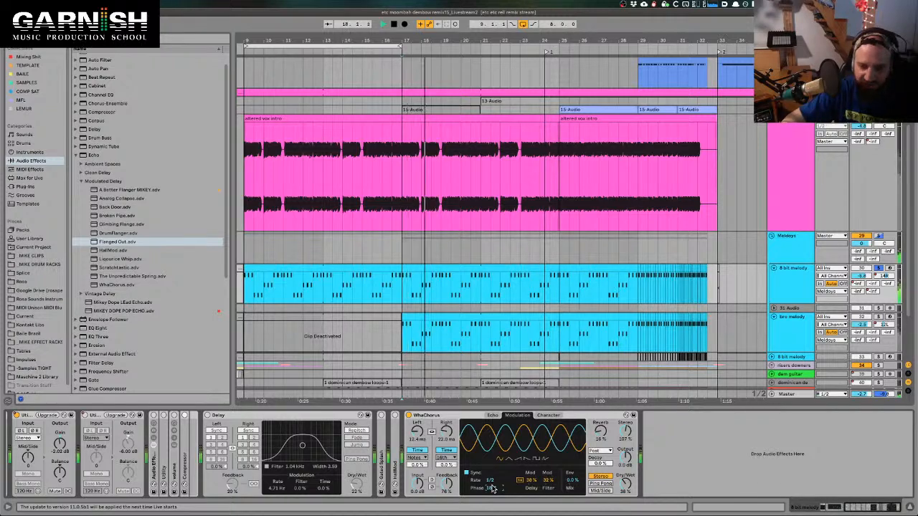
drag(492, 489, 492, 502)
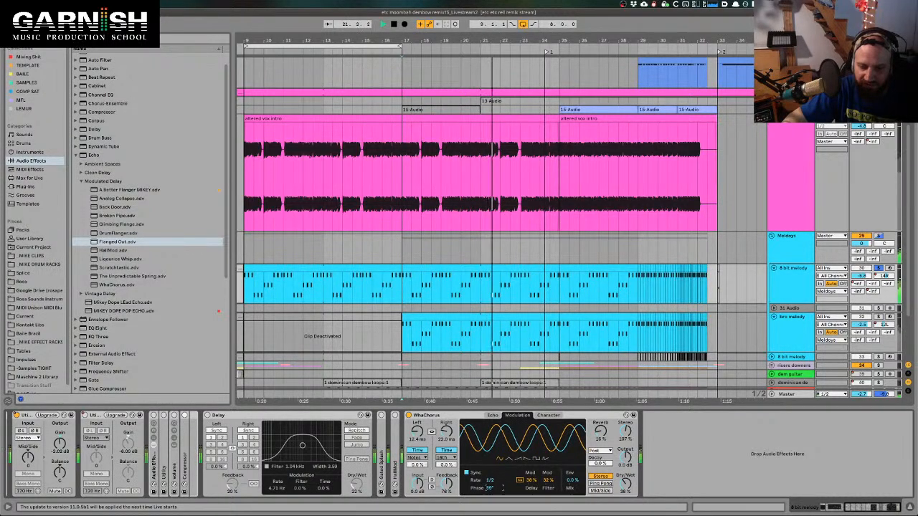
drag(491, 488, 491, 479)
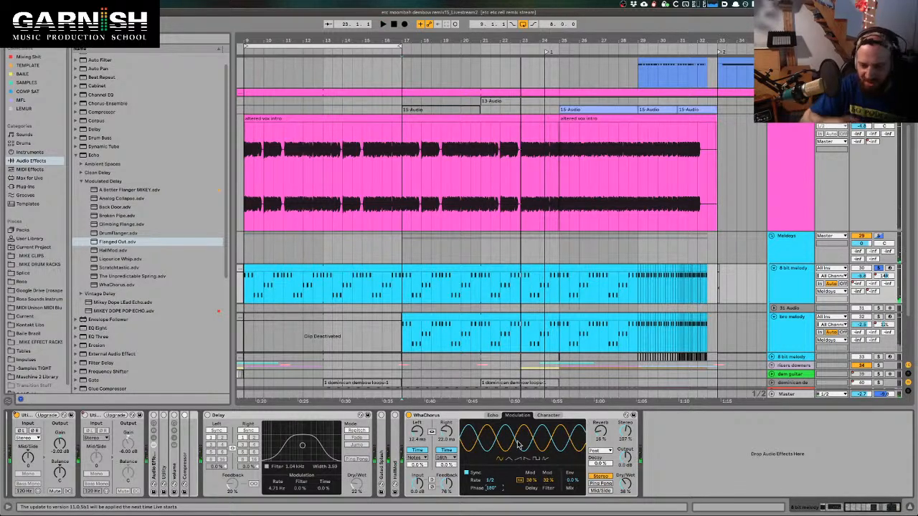
key(space)
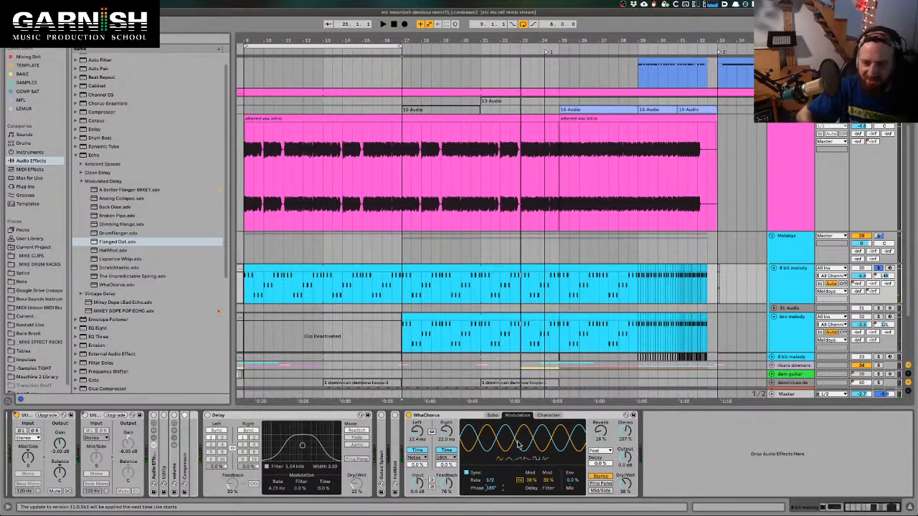
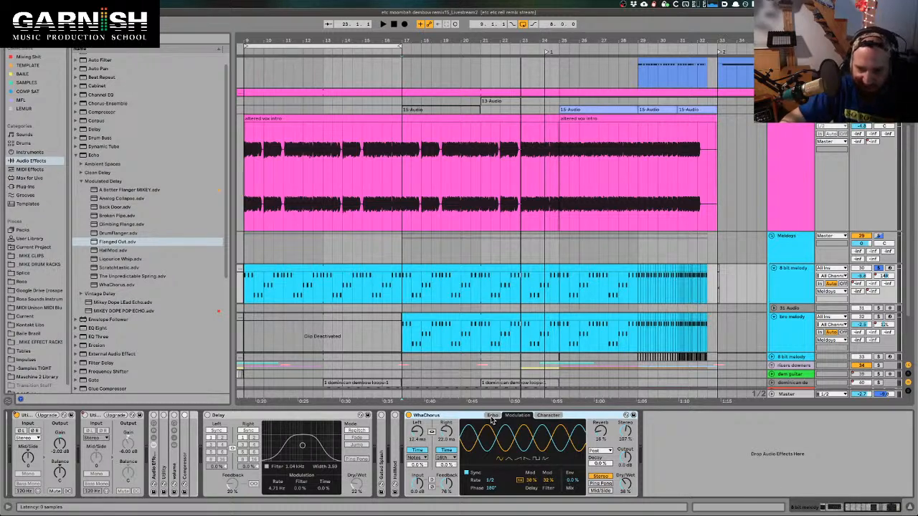
- Show WhaChorus's echo filter and set its high-pass frequency to 520 Hz while replaying the melody
click(492, 416)
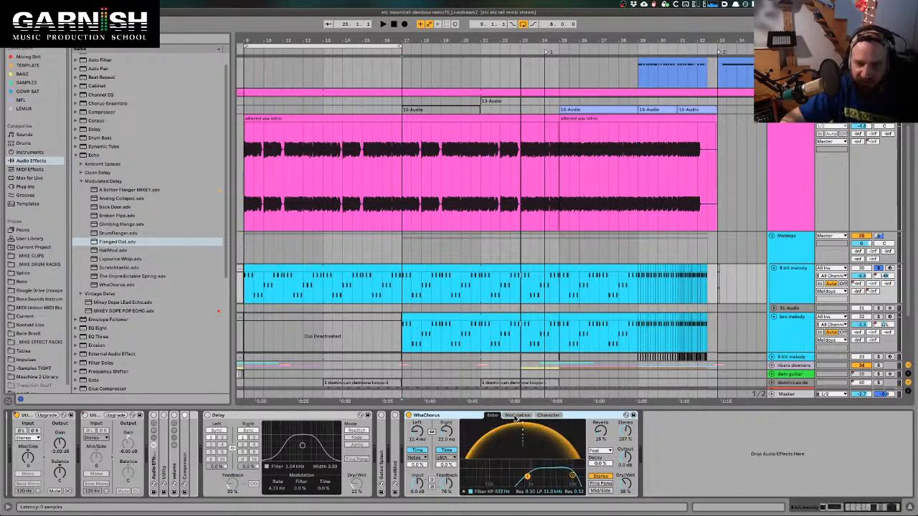
key(space)
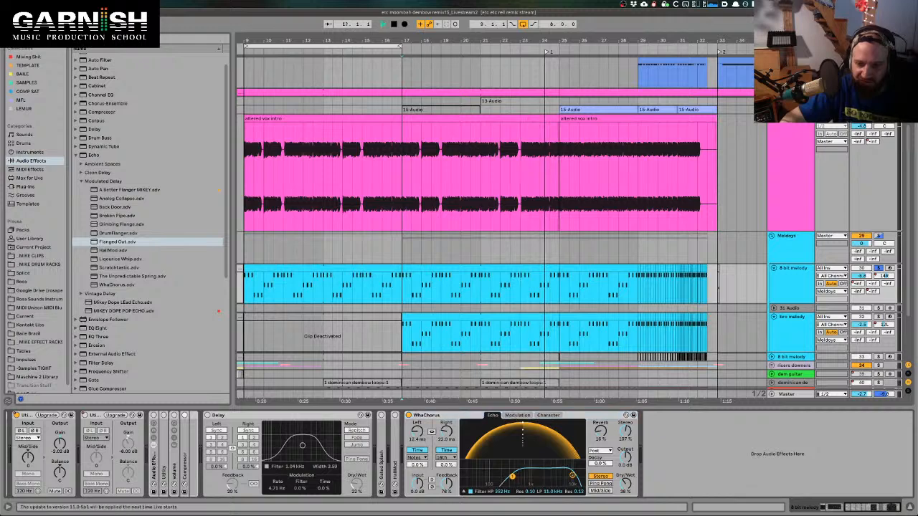
drag(527, 476, 519, 478)
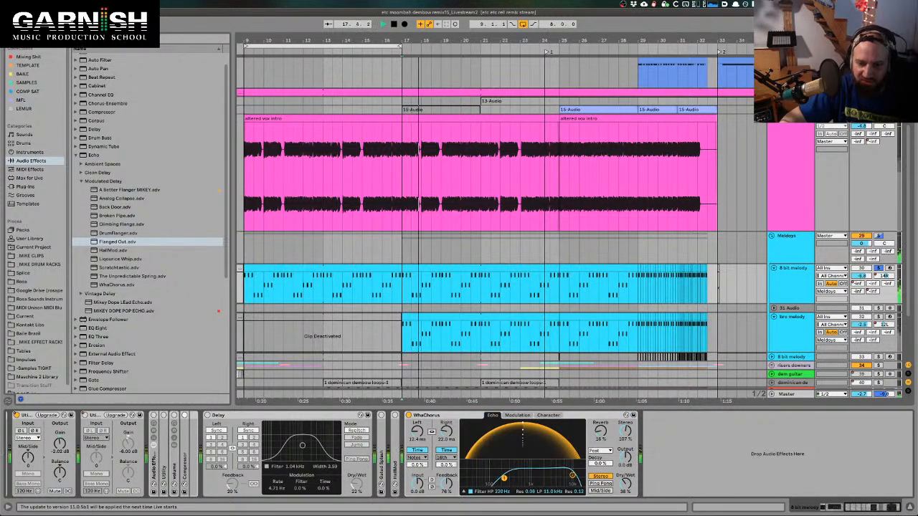
key(space)
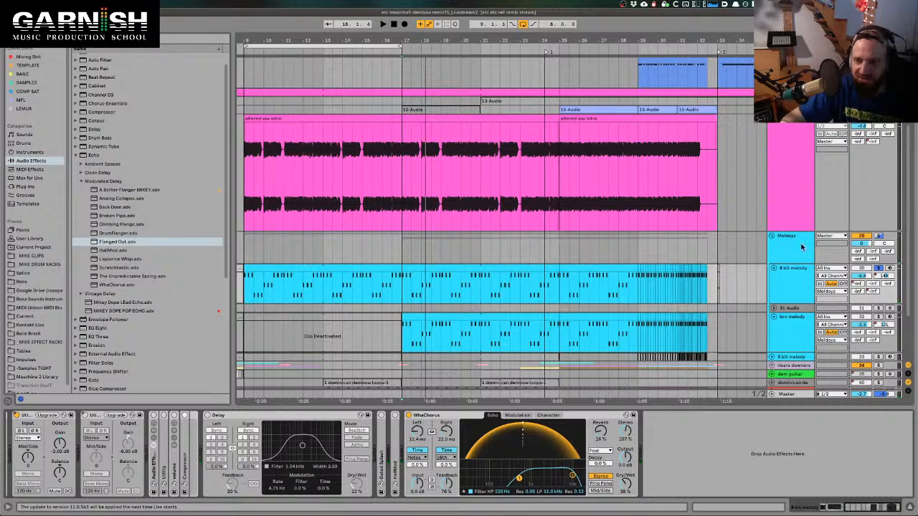
- Listen to the 8 bit melody unsoloed in the full mix, and solo the track again
click(879, 270)
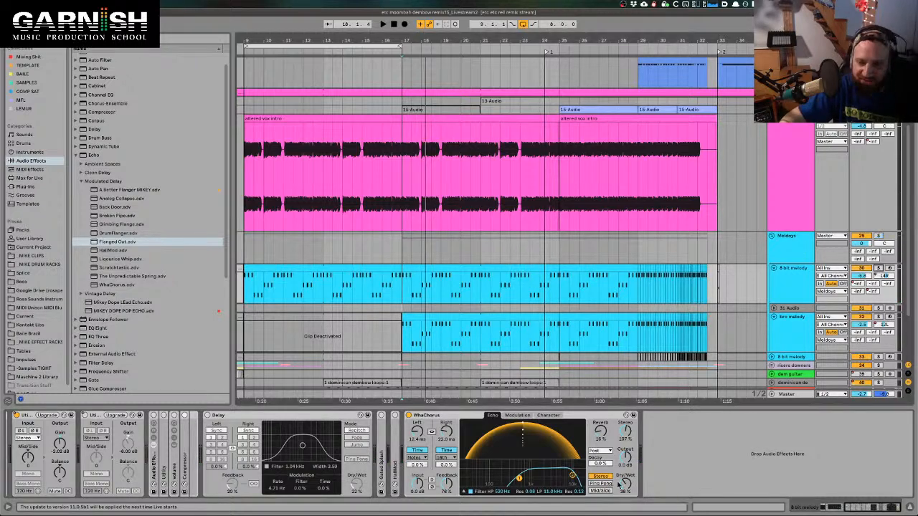
key(space)
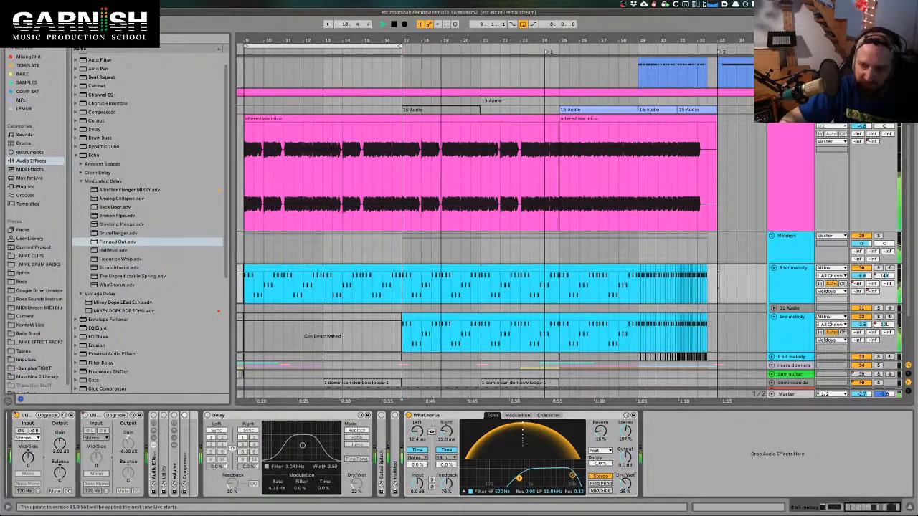
click(784, 271)
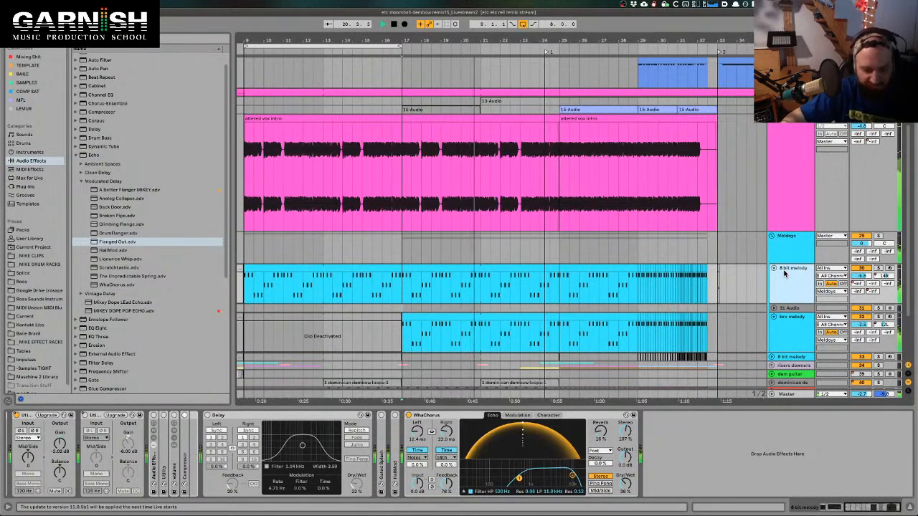
click(879, 269)
- Set WhaChorus to 34% dry/wet, 20.0 kHz low-pass and 494 Hz high-pass, and replay it in the full mix
drag(626, 483, 626, 487)
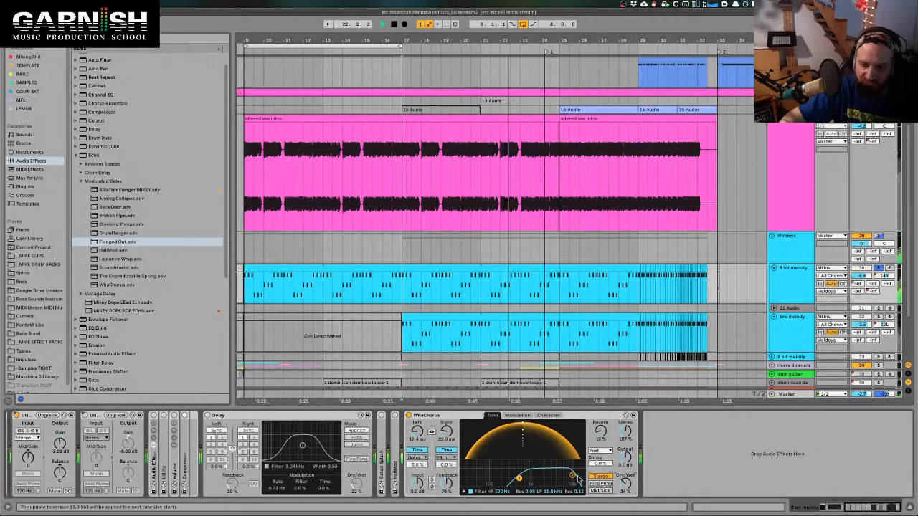
drag(573, 475, 584, 475)
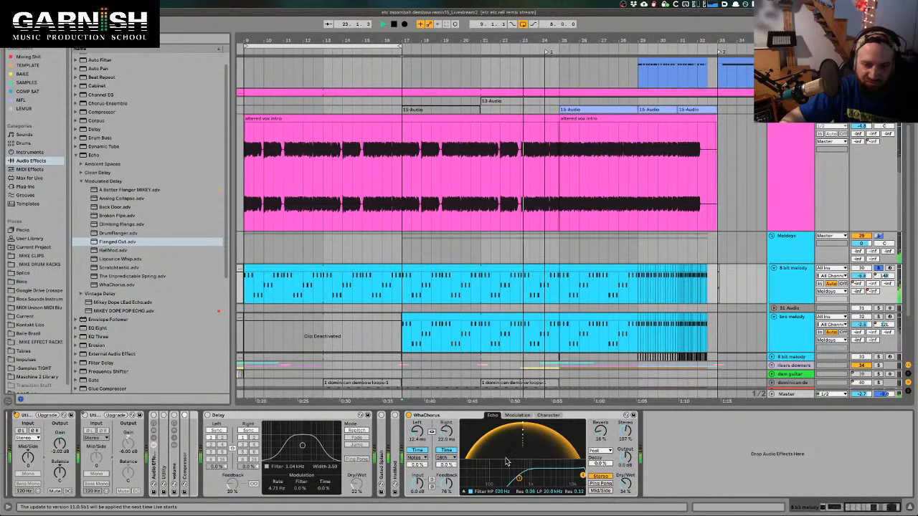
mouse_move(518, 479)
mouse_down()
mouse_move(538, 478)
mouse_move(517, 478)
mouse_up()
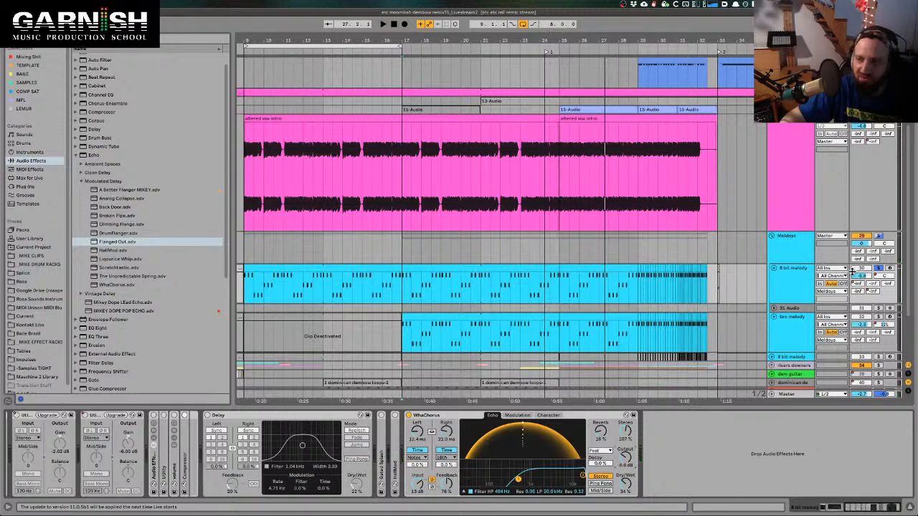
key(space)
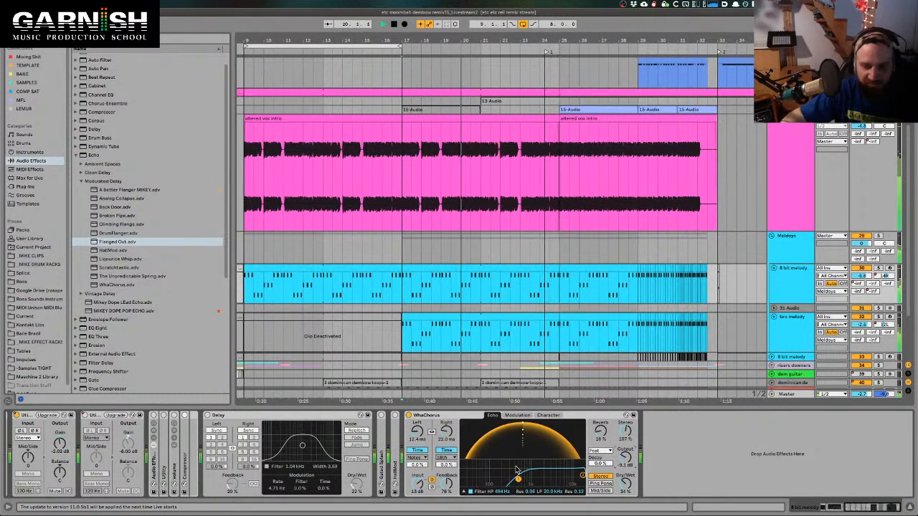
key(space)
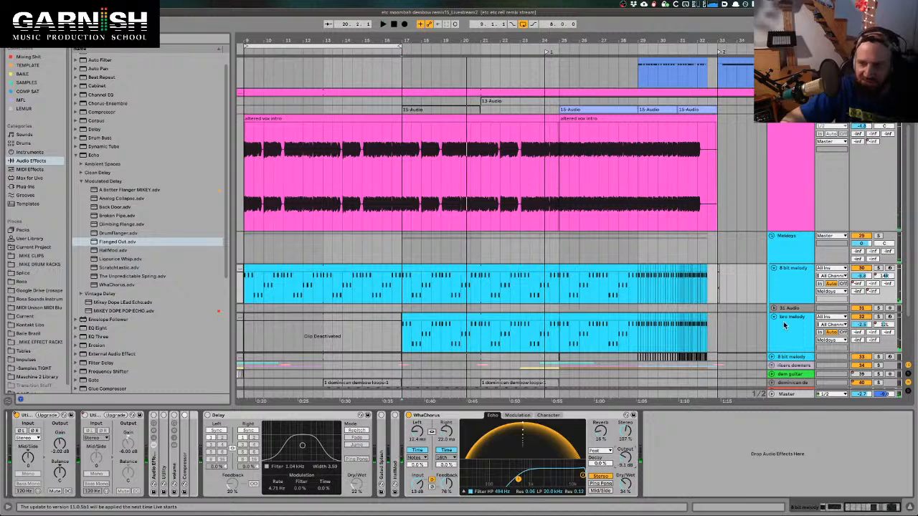
- Map the on/off switch of the bro melody track's Delay to the computer key q
click(785, 325)
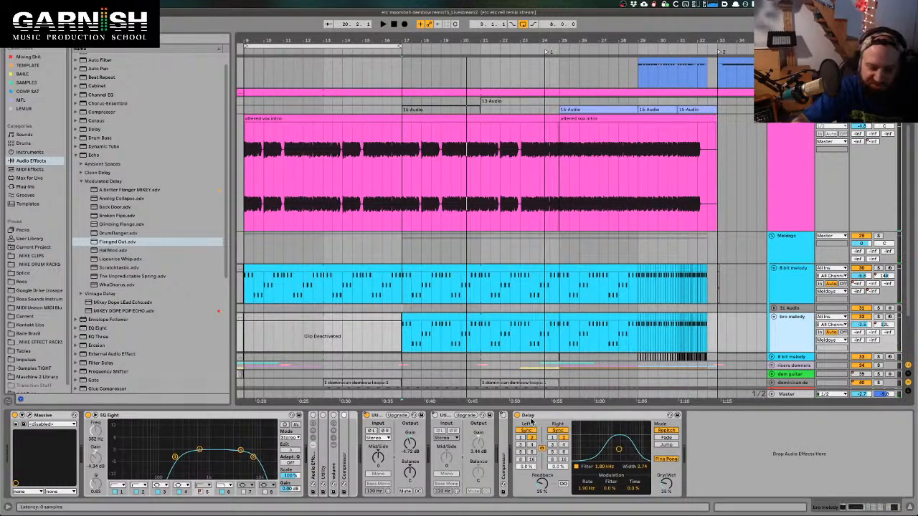
key(ctrl+k)
click(516, 416)
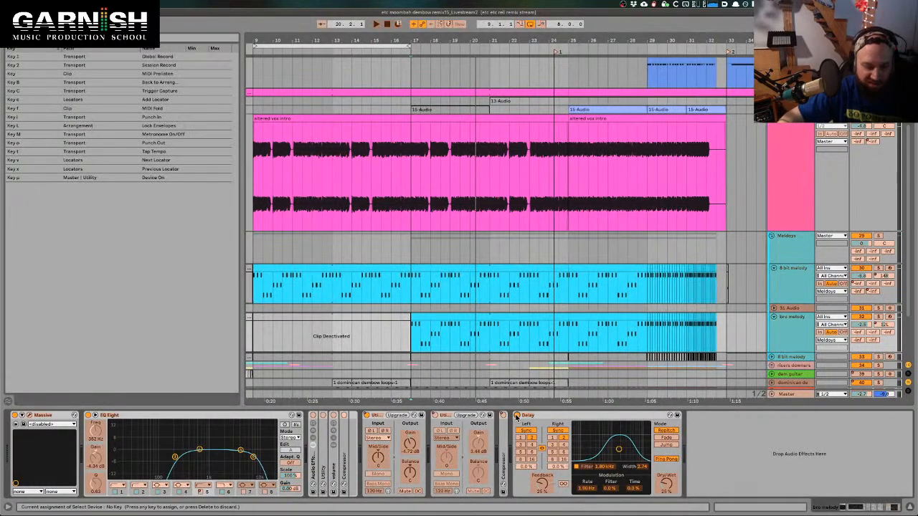
key(q)
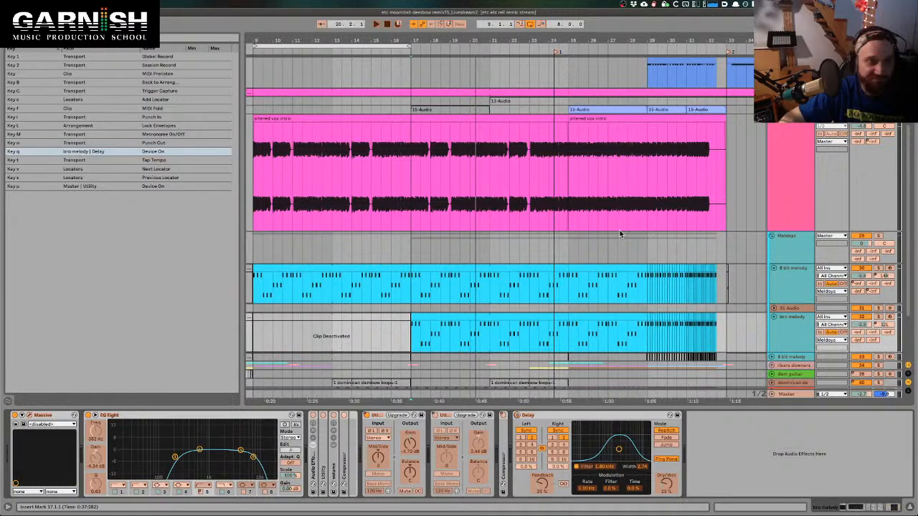
- Map the on/off switch of the 8 bit melody track's WhaChorus to q as well, and leave key mapping
click(794, 280)
click(408, 416)
key(q)
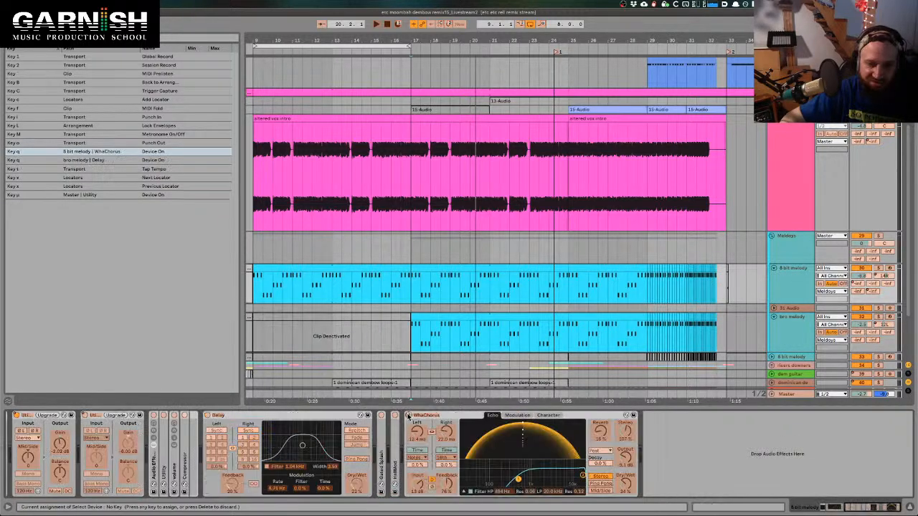
key(ctrl+k)
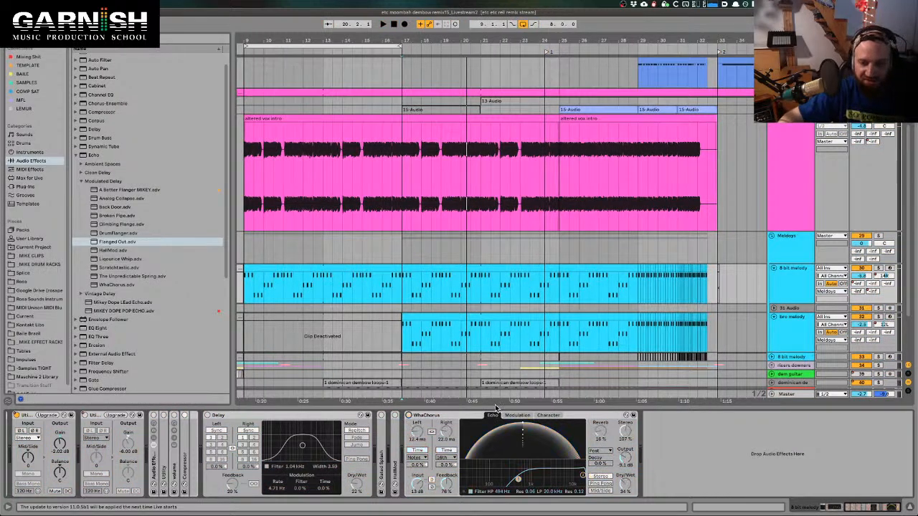
- Check the mapped on/off state of the delays on both melody tracks, and play the full mix from bar 17
click(792, 325)
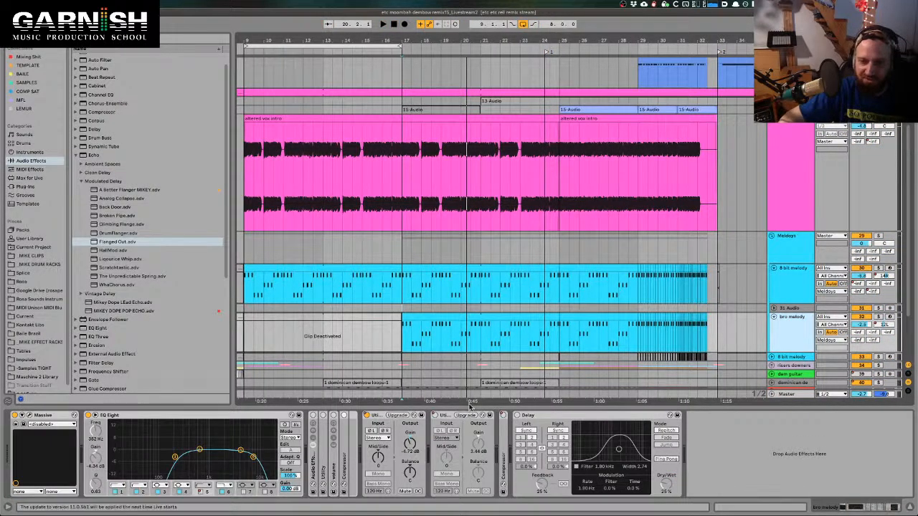
click(792, 269)
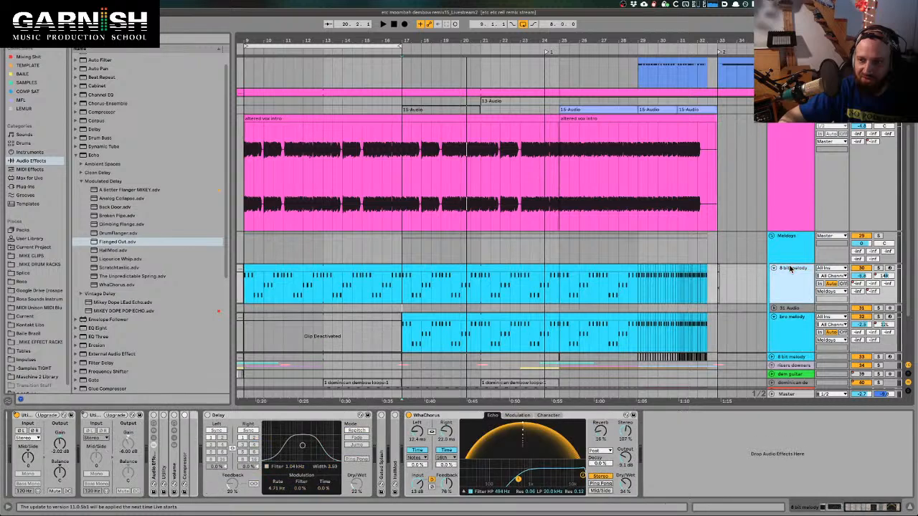
click(793, 324)
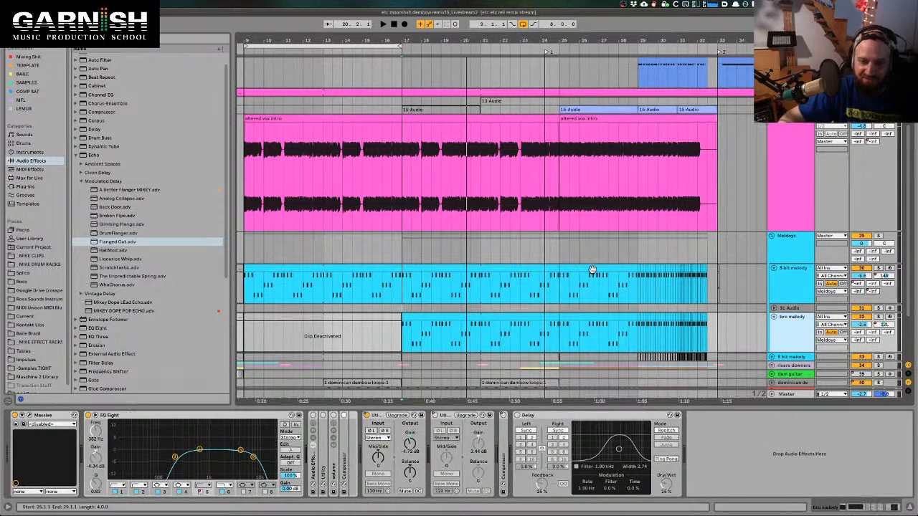
click(397, 276)
key(space)
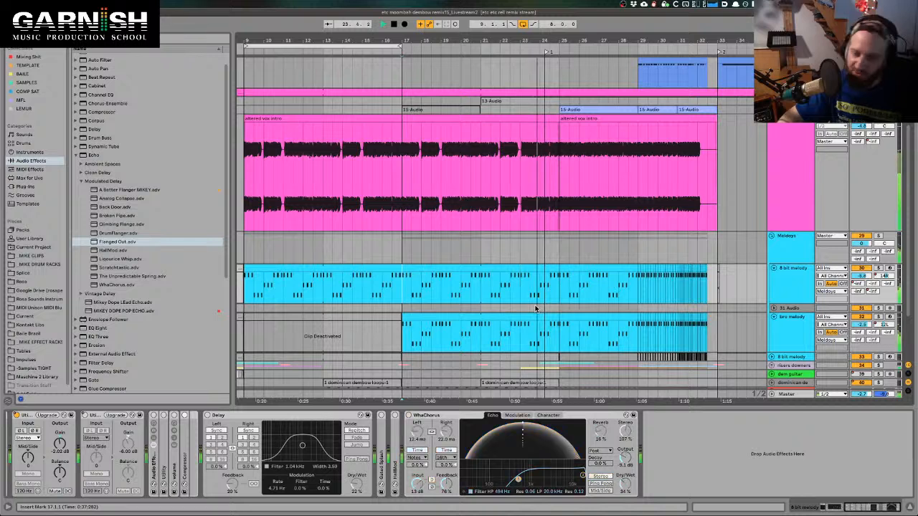
- Stop playback, loop bars 17 to 25 over the altered vox intro clip, and play the loop from bar 17
key(space)
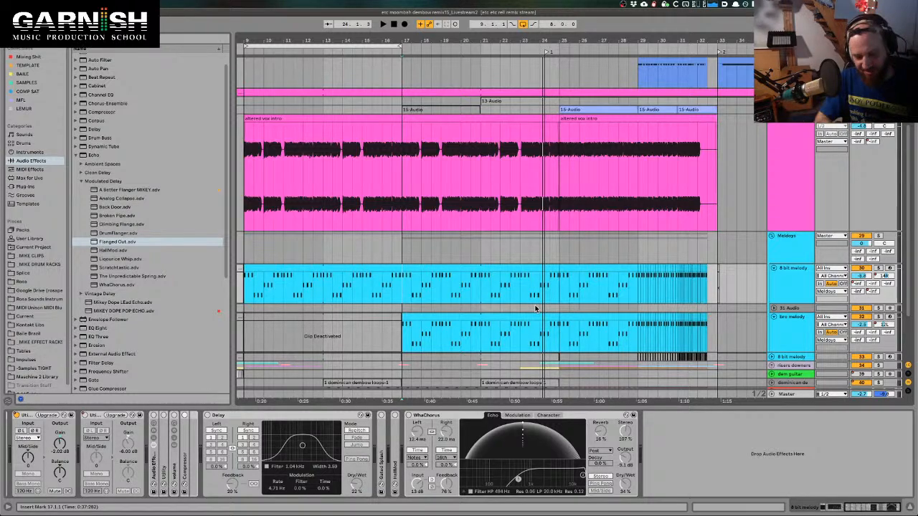
shift+click(569, 294)
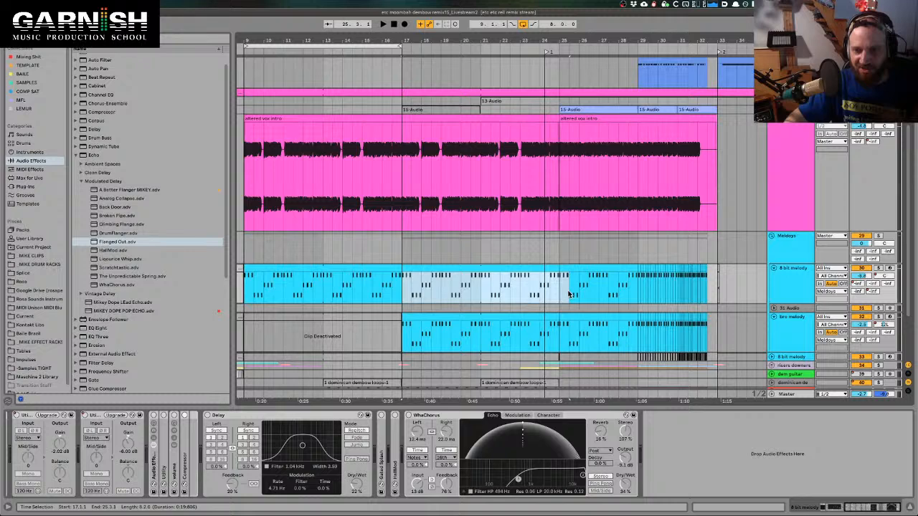
click(563, 342)
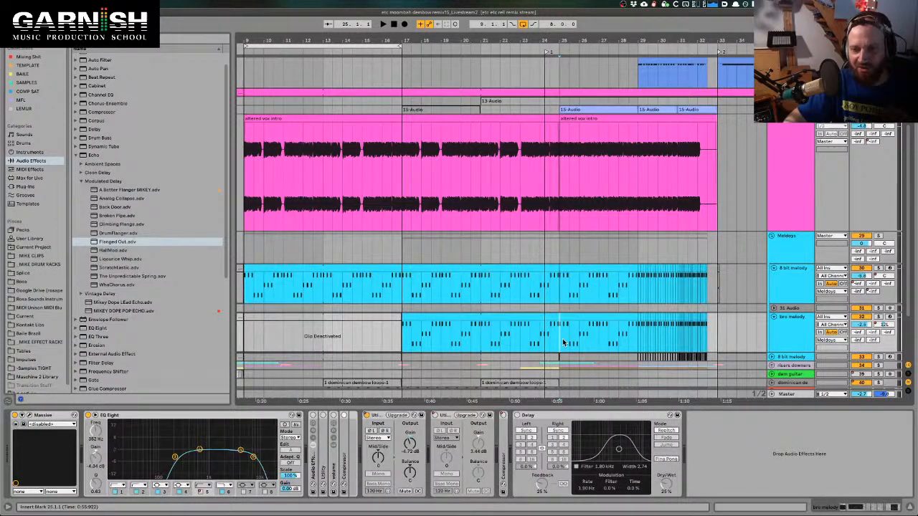
drag(563, 343, 399, 273)
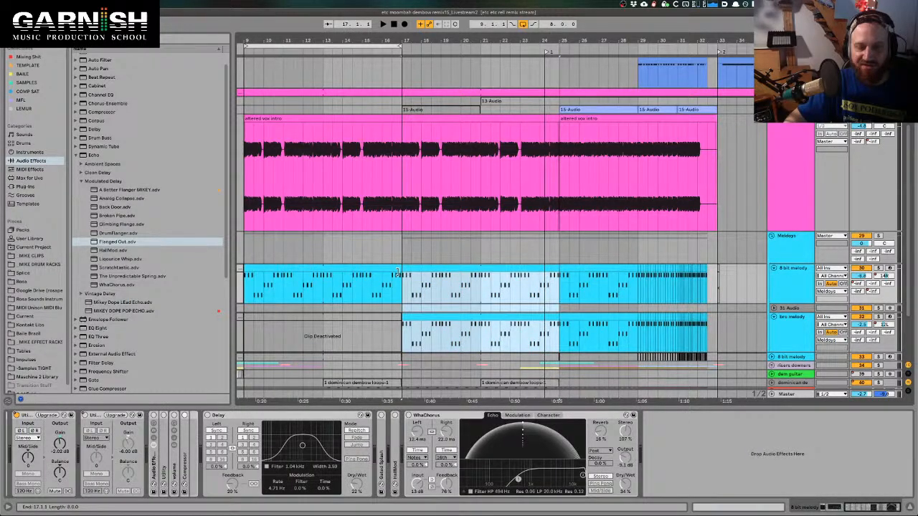
click(406, 206)
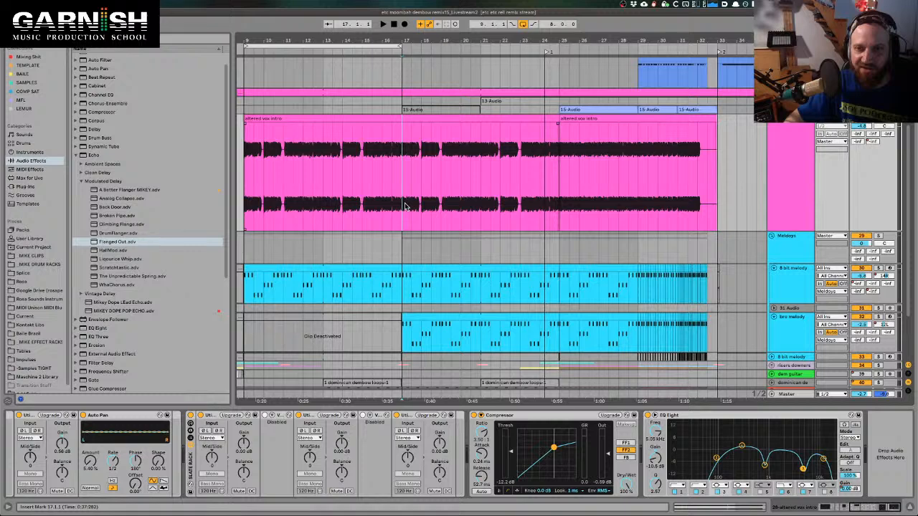
drag(405, 207, 561, 190)
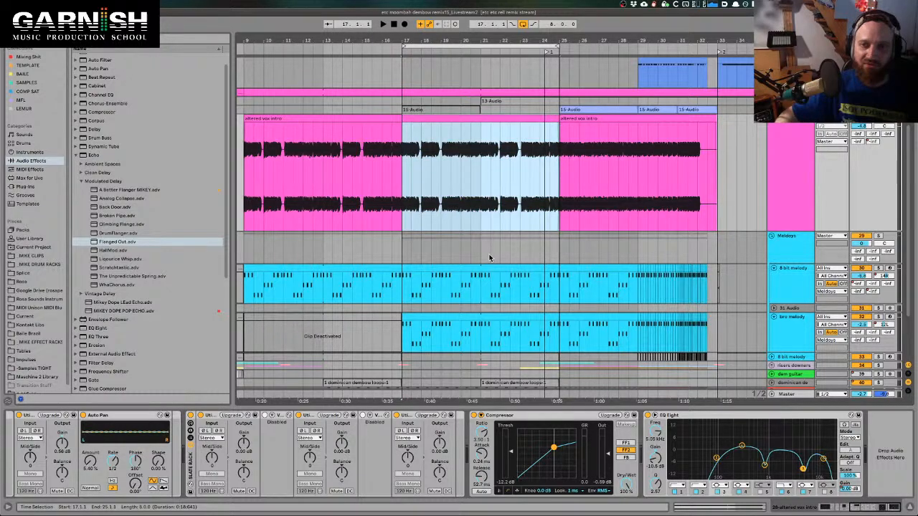
click(403, 187)
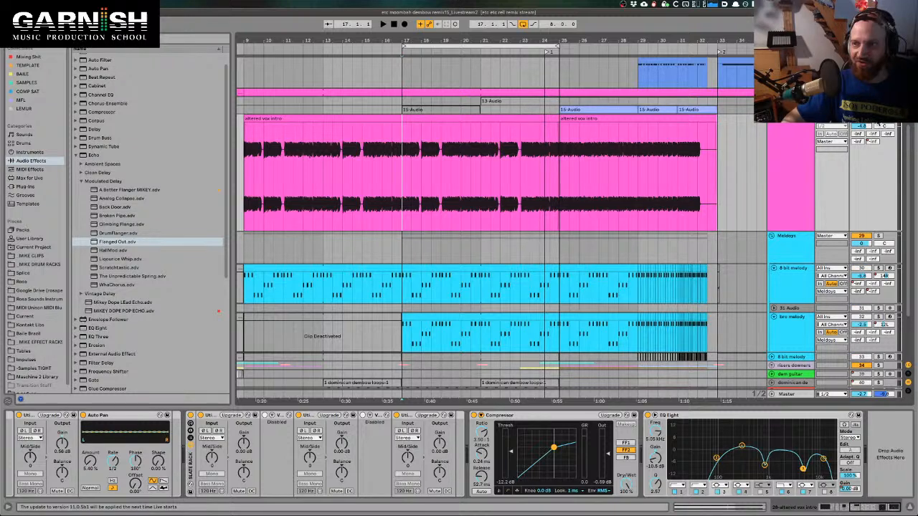
key(space)
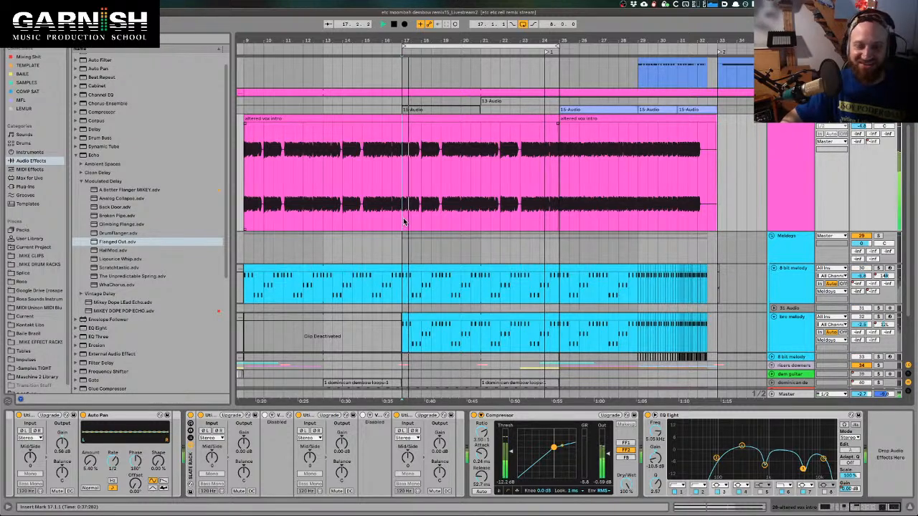
- Switch to the browser to check the livestream chat, and return to the Ableton Live set
key(super+Tab)
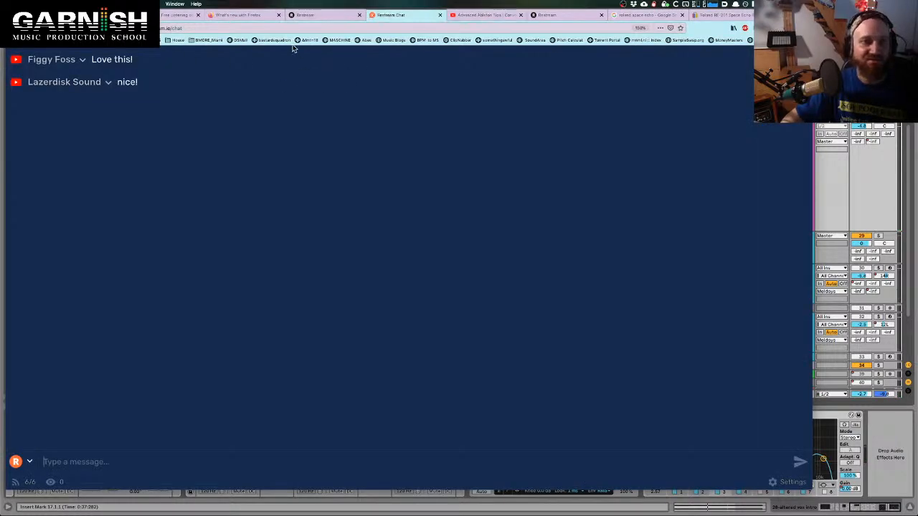
click(486, 15)
key(super+Tab)
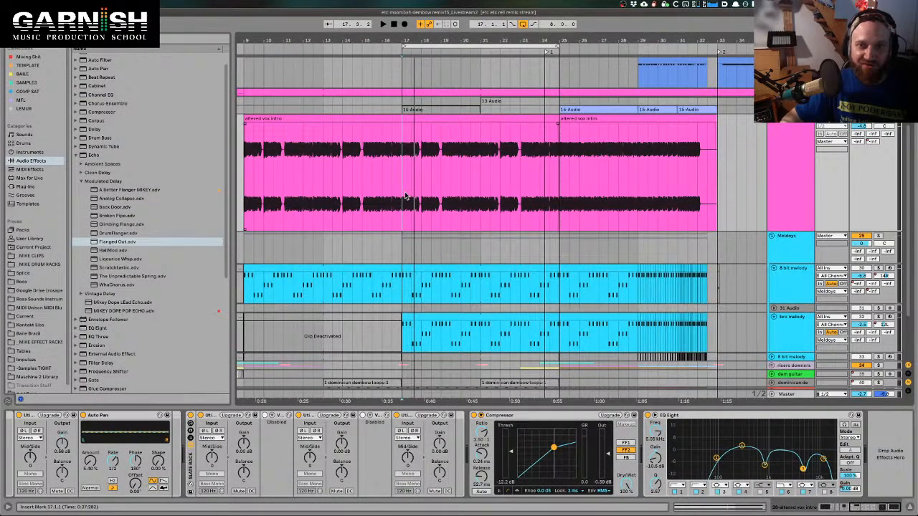
- Add the default Echo to the end of the altered vox intro track's effects, and compare it bypassed and active during playback
scroll(97, 193, up, 1)
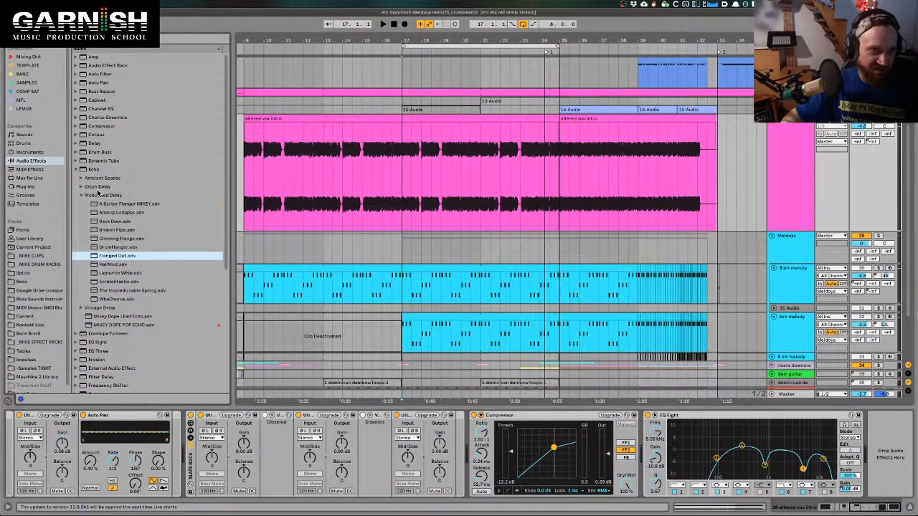
drag(95, 170, 890, 440)
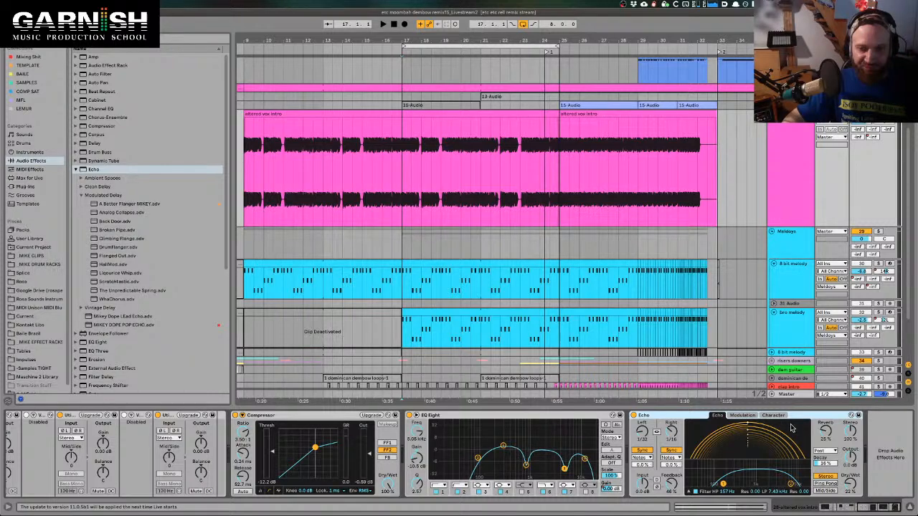
key(space)
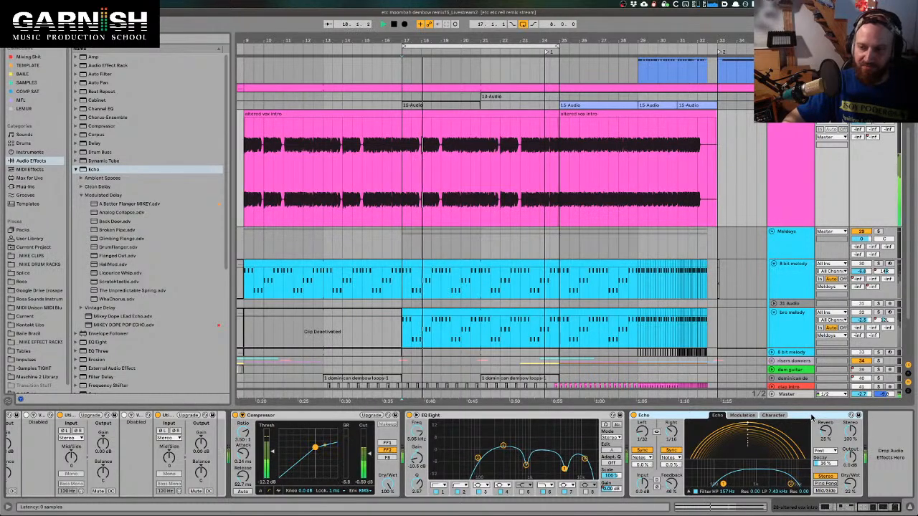
key(space)
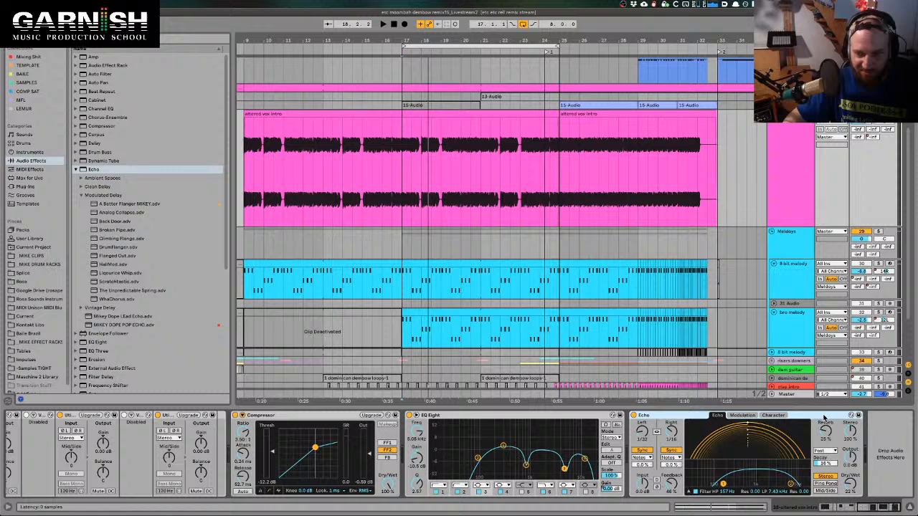
key(space)
click(634, 415)
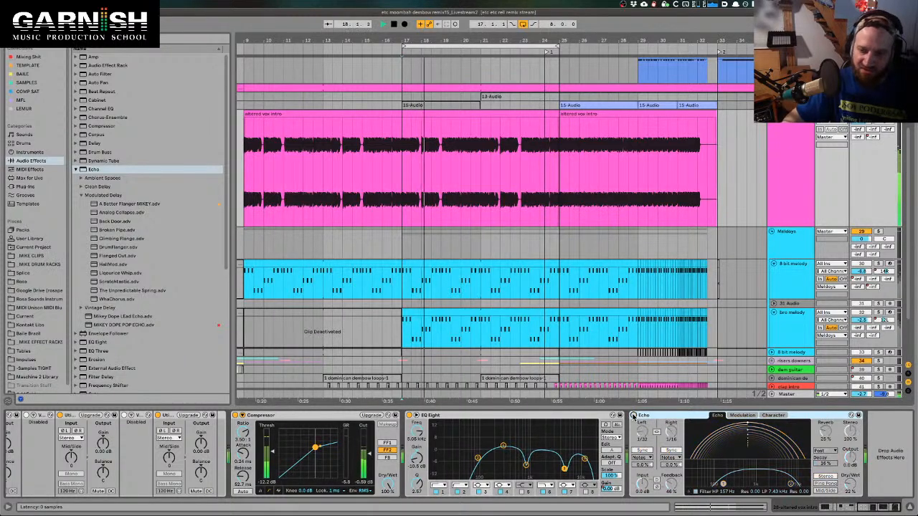
click(633, 415)
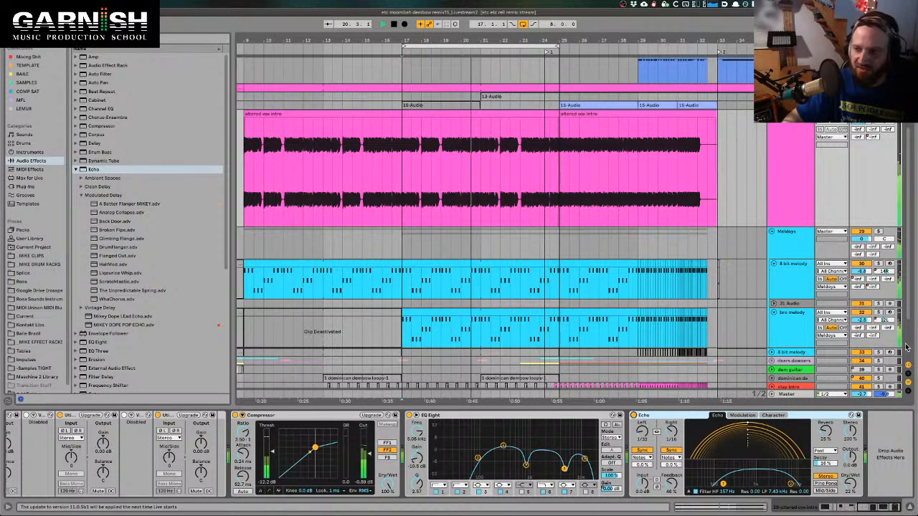
- Pan the bro melody track further left and the 8 bit melody track further right, and replay the loop from bar 17
drag(884, 320, 883, 327)
drag(884, 272, 884, 261)
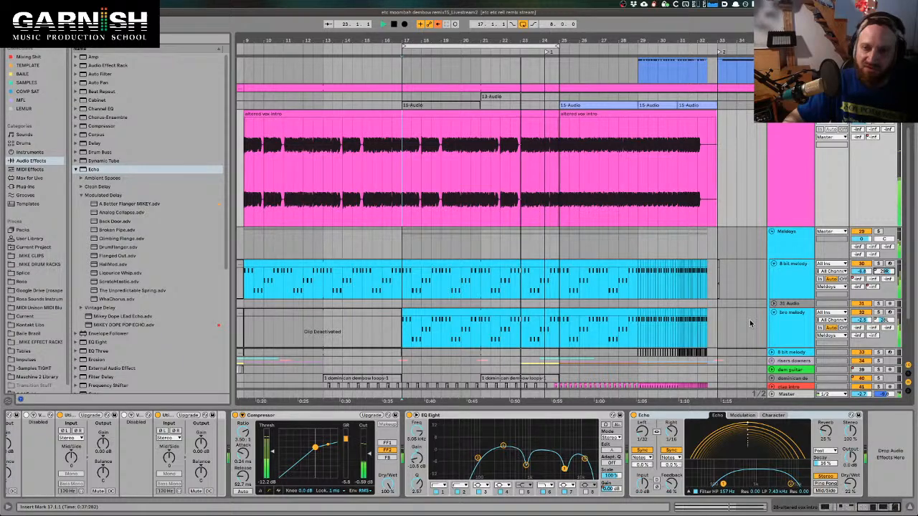
key(space)
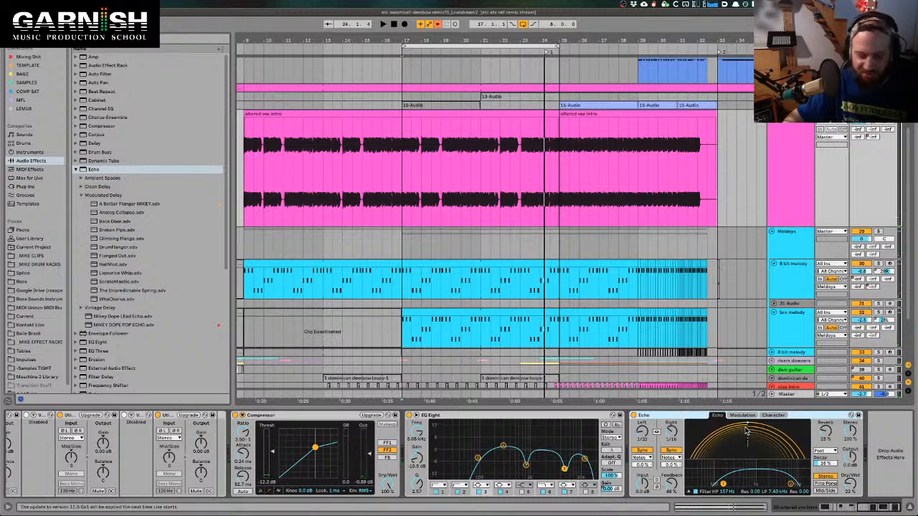
key(space)
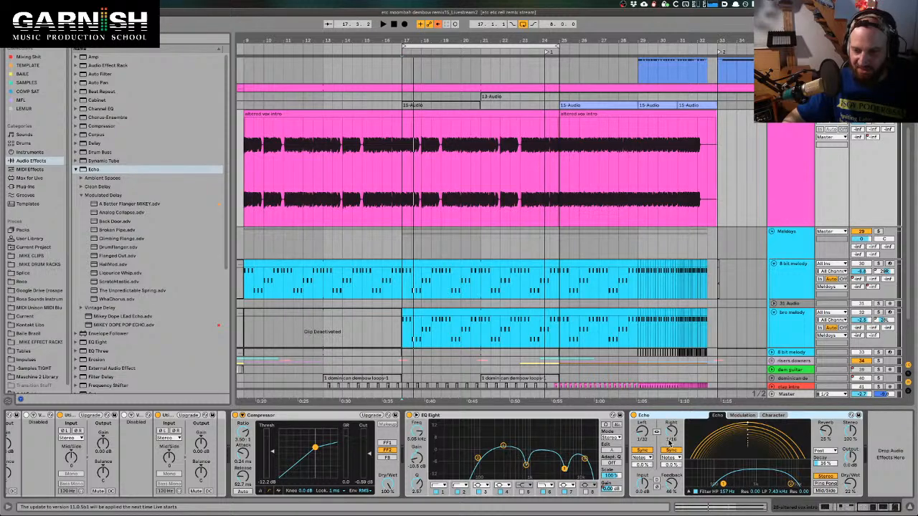
key(space)
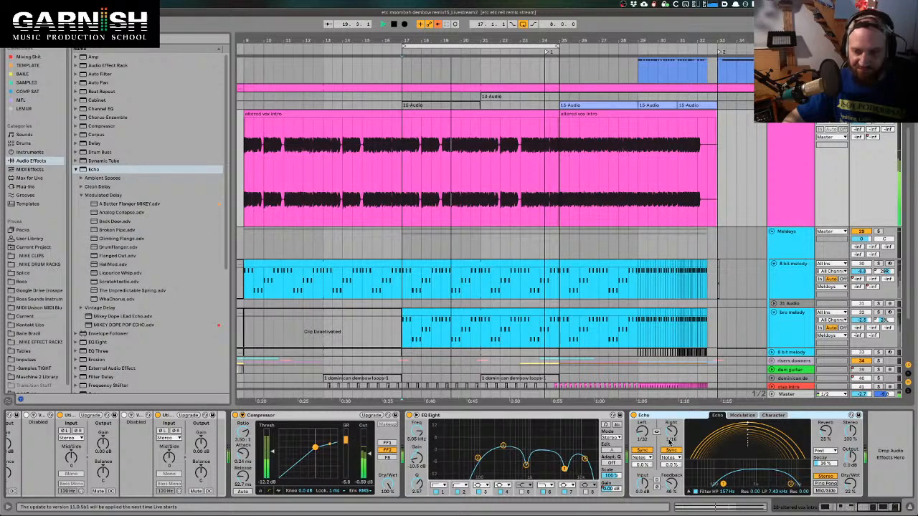
key(space)
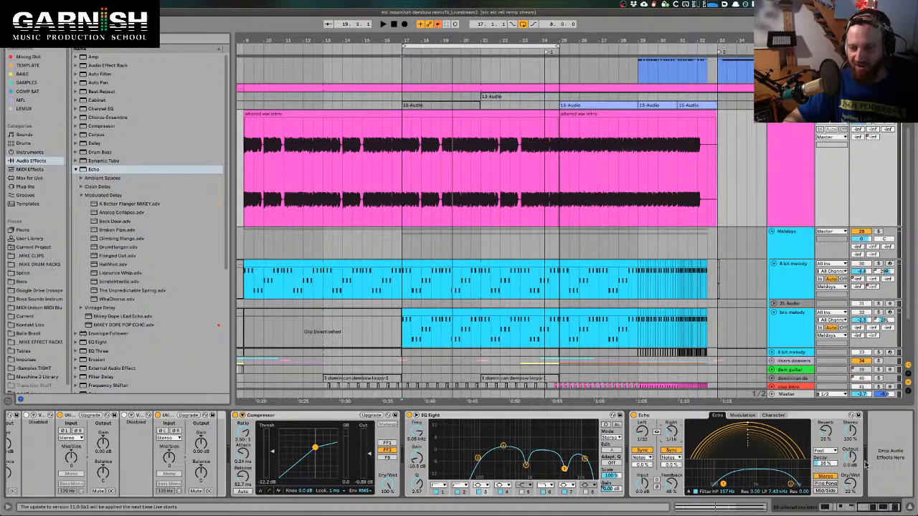
- Review Echo's modulation settings, and raise its high-pass filter to 352 Hz
click(743, 415)
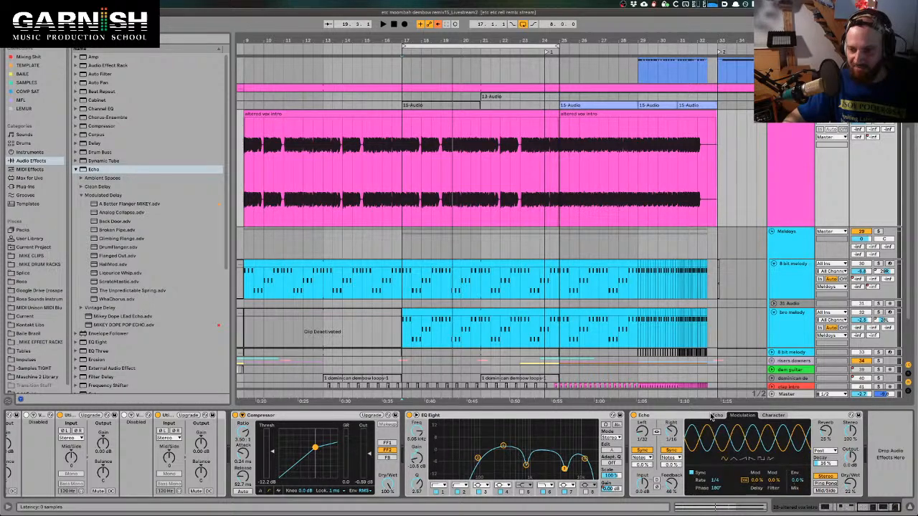
click(715, 415)
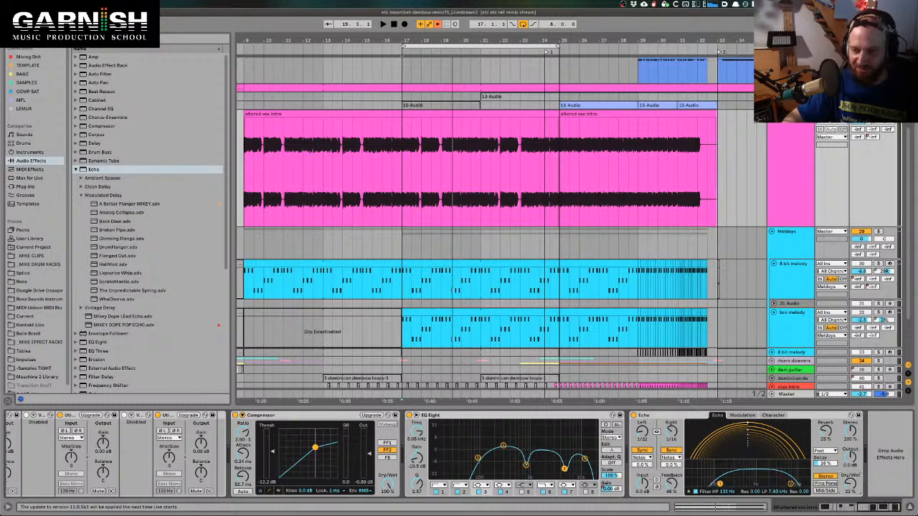
drag(723, 485, 736, 489)
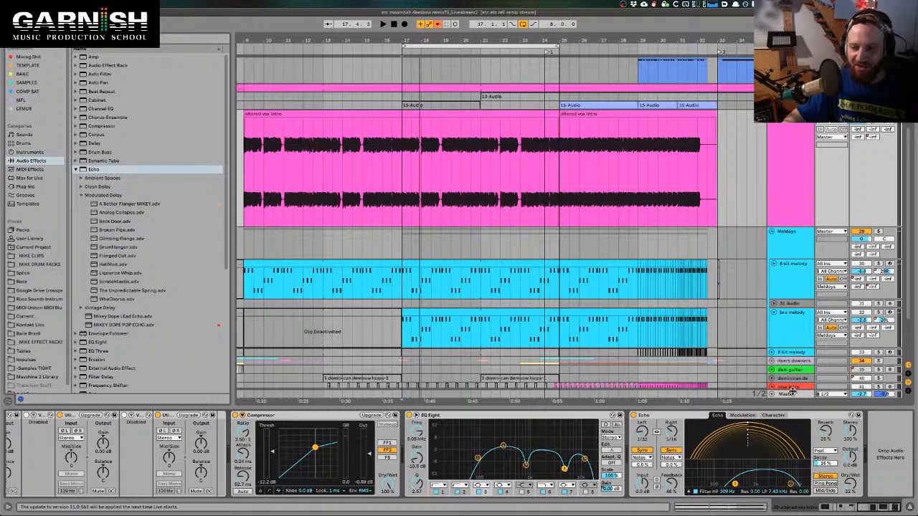
drag(736, 485, 739, 487)
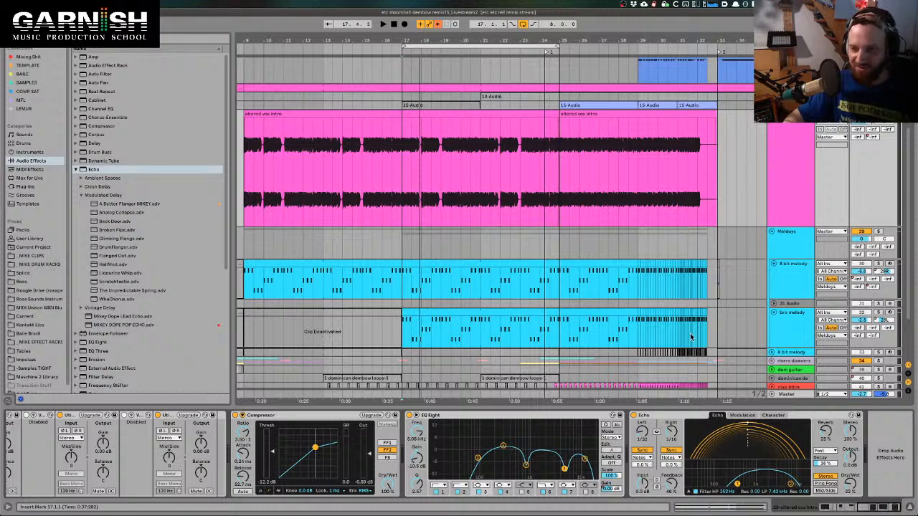
- Audition different delay modulation amounts in the vocal's Echo while replaying the loop, and set the amount to 15%
click(746, 416)
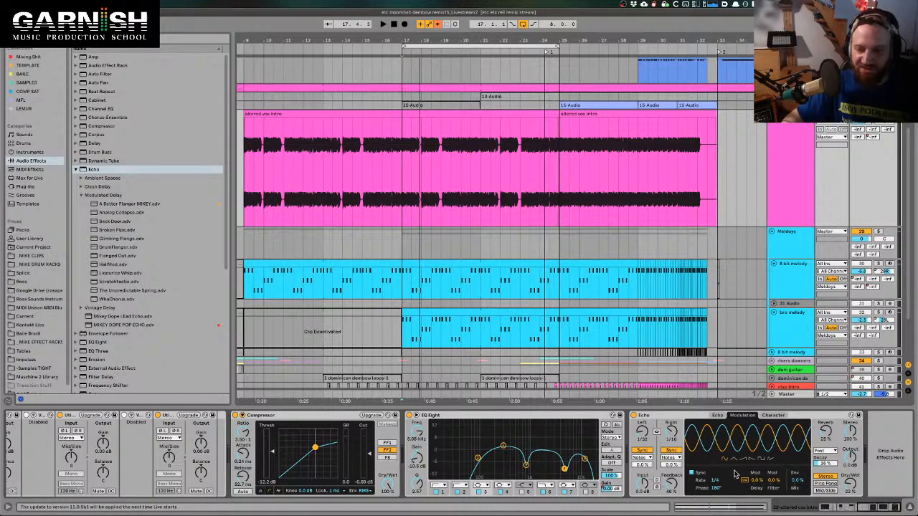
key(space)
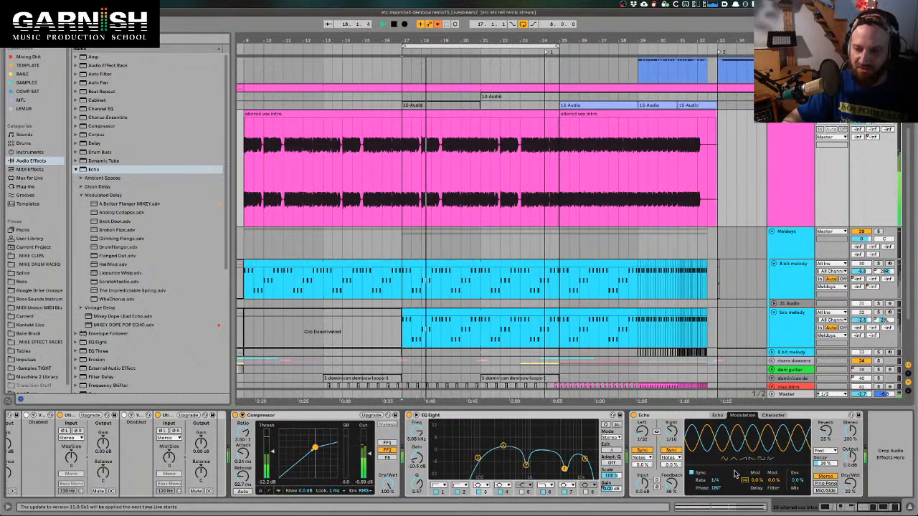
key(space)
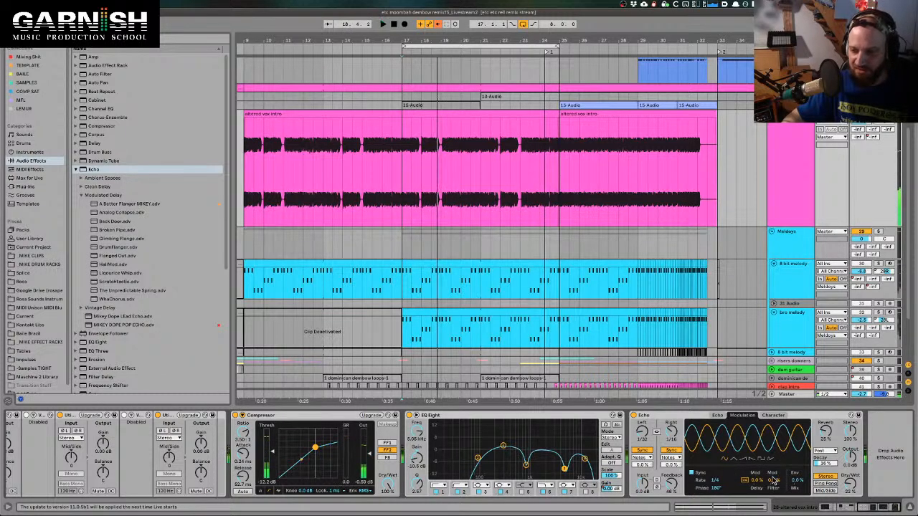
drag(755, 481, 755, 470)
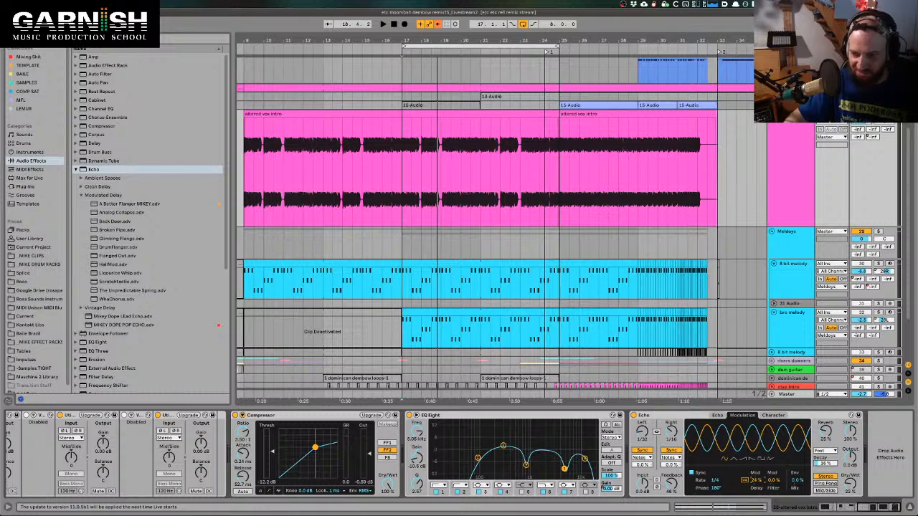
key(space)
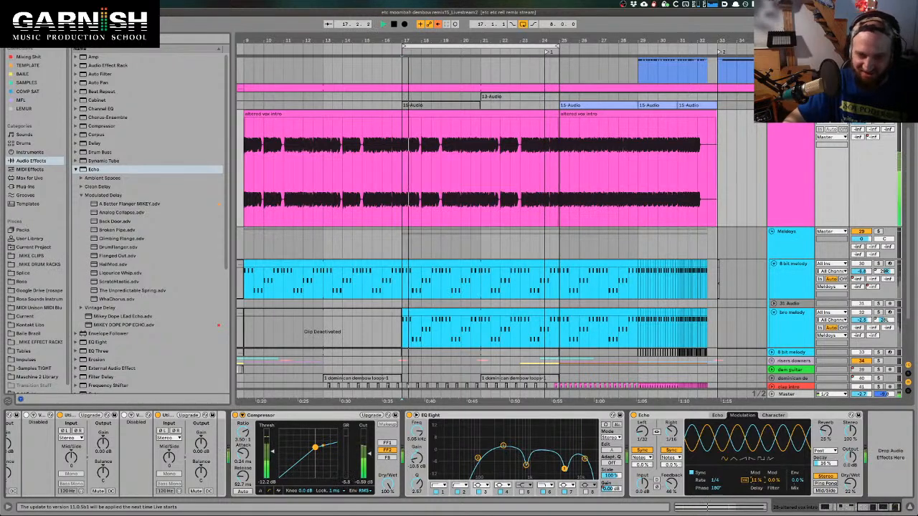
key(space)
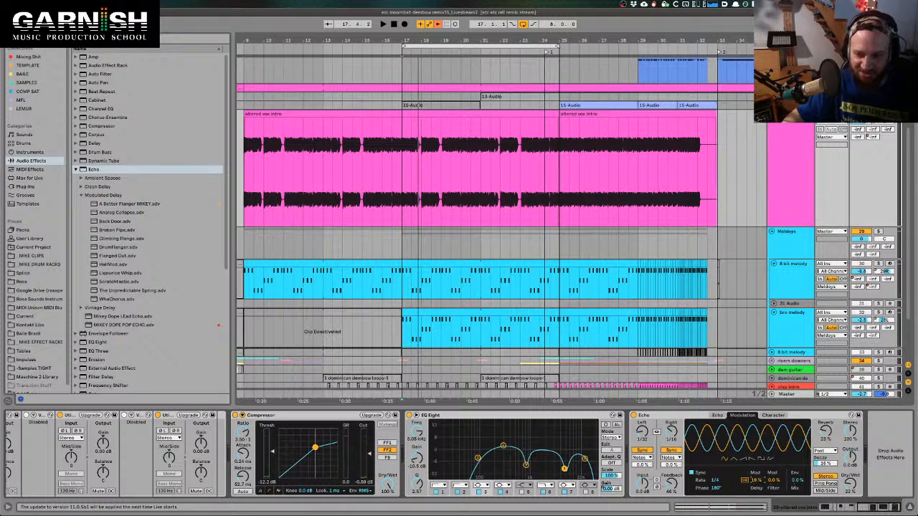
key(space)
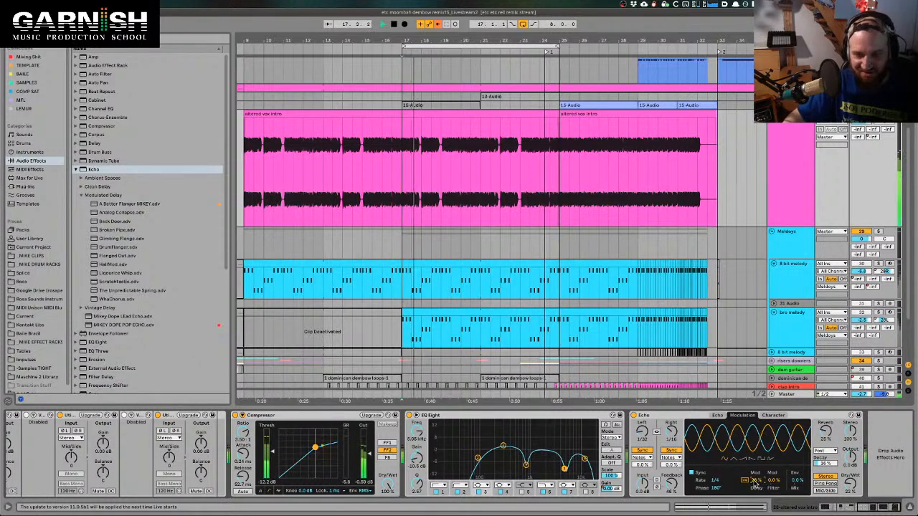
key(space)
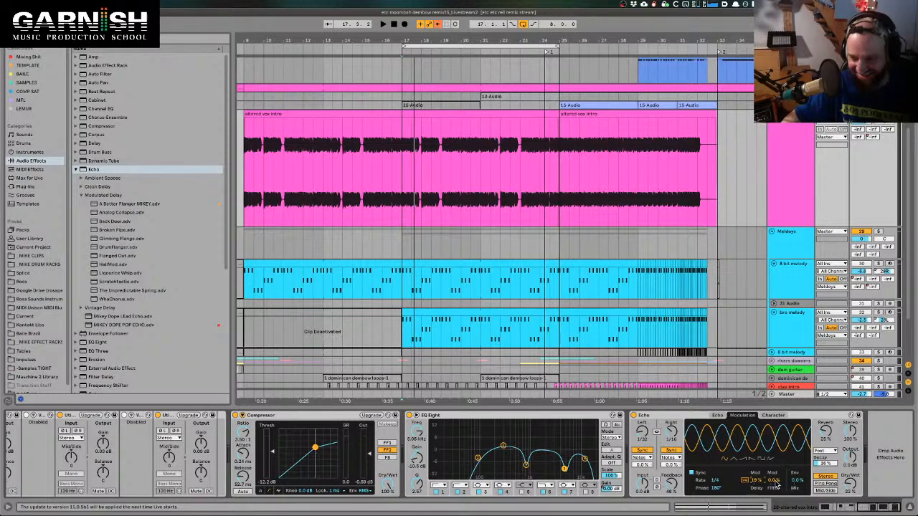
key(space)
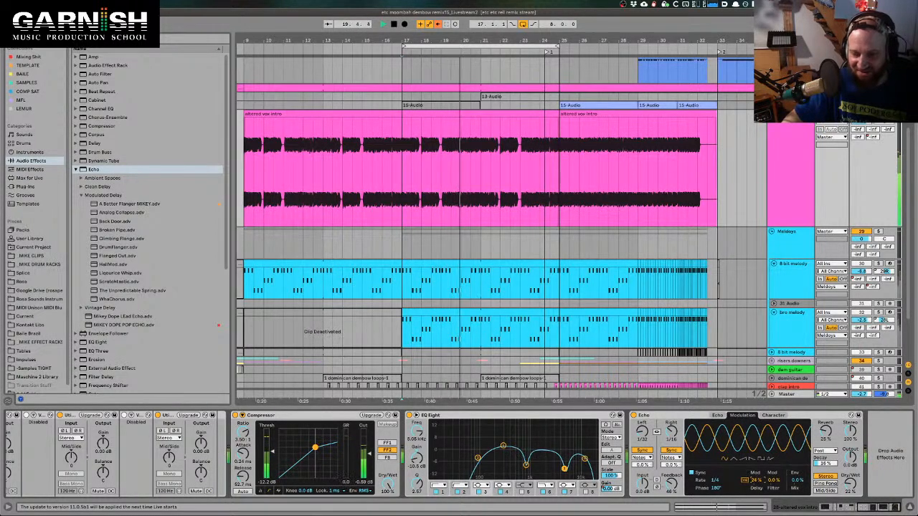
drag(759, 482, 759, 487)
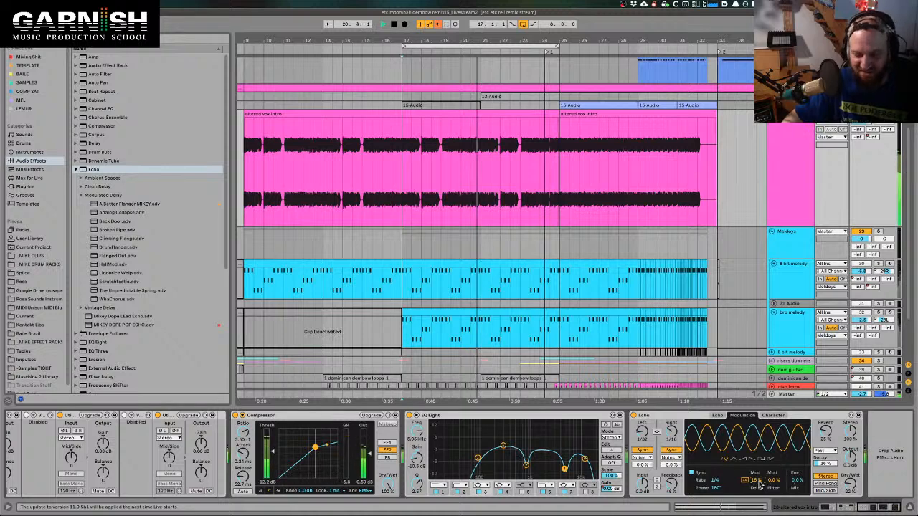
- Audition other sync rates for the vocal Echo's modulation, including 1/3, 1/2 and 1/16, and replay the loop
key(space)
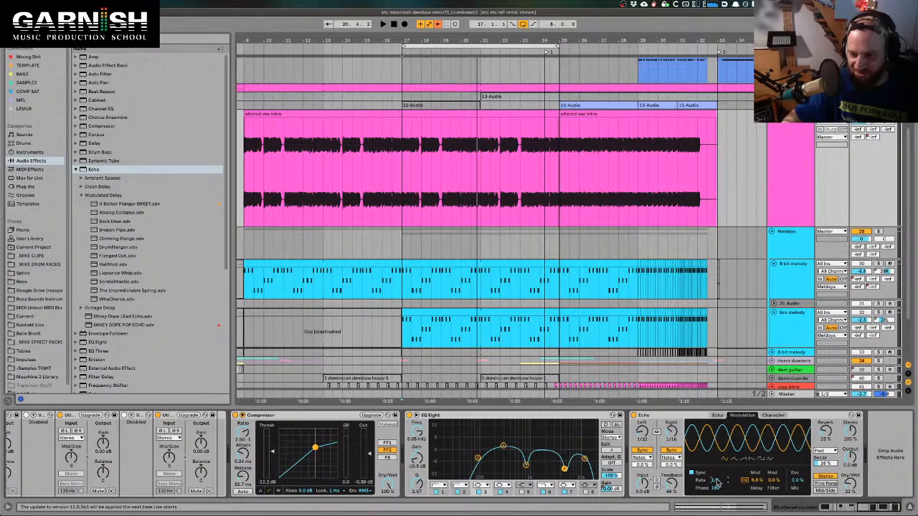
drag(717, 482, 717, 486)
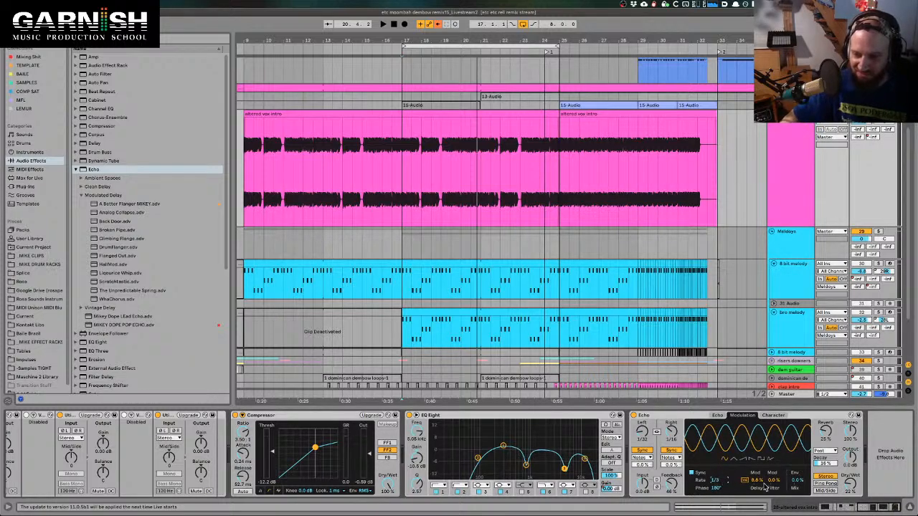
key(Up)
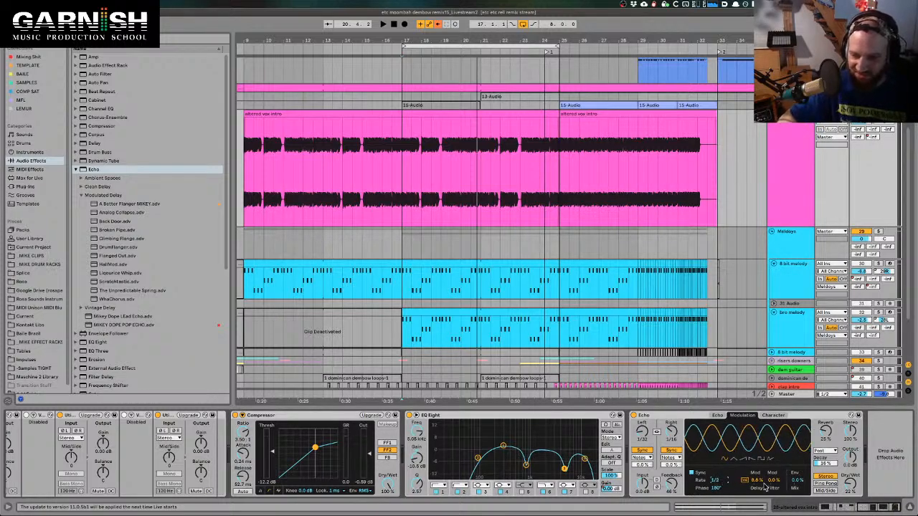
key(super+z)
key(super+z)
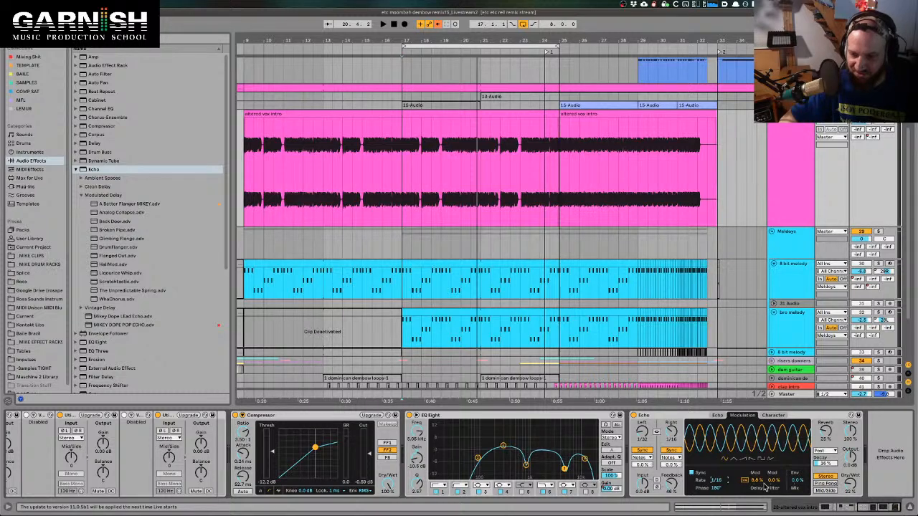
key(space)
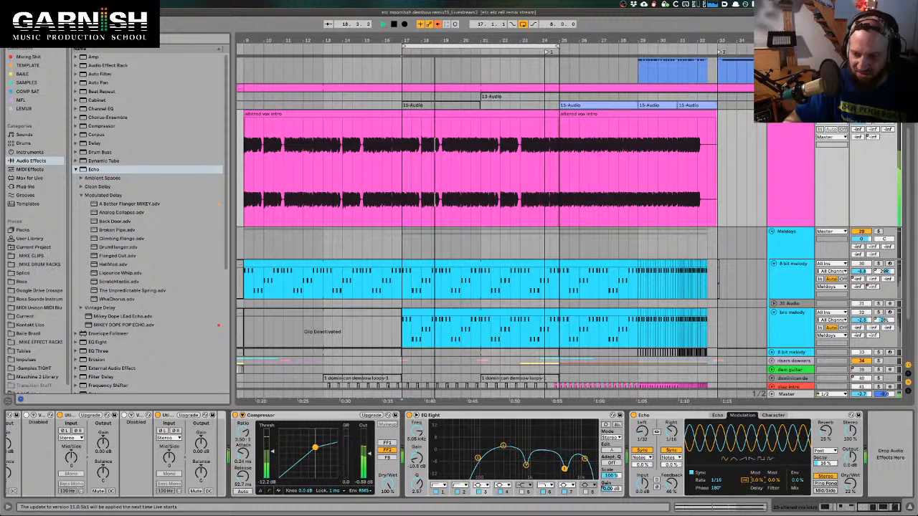
- Audition Echo's modulation over the loop, and set its rate to 1 and its delay modulation to 17%
drag(757, 481, 717, 495)
key(space)
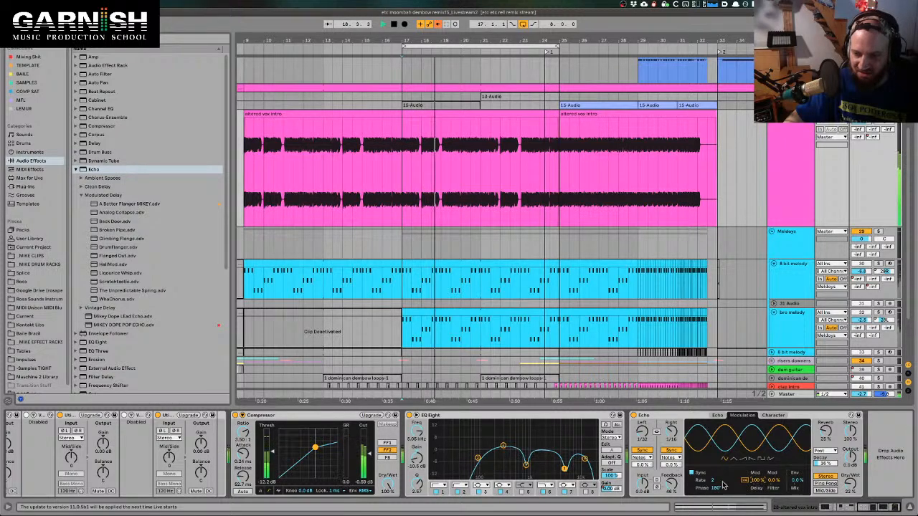
drag(715, 488, 757, 491)
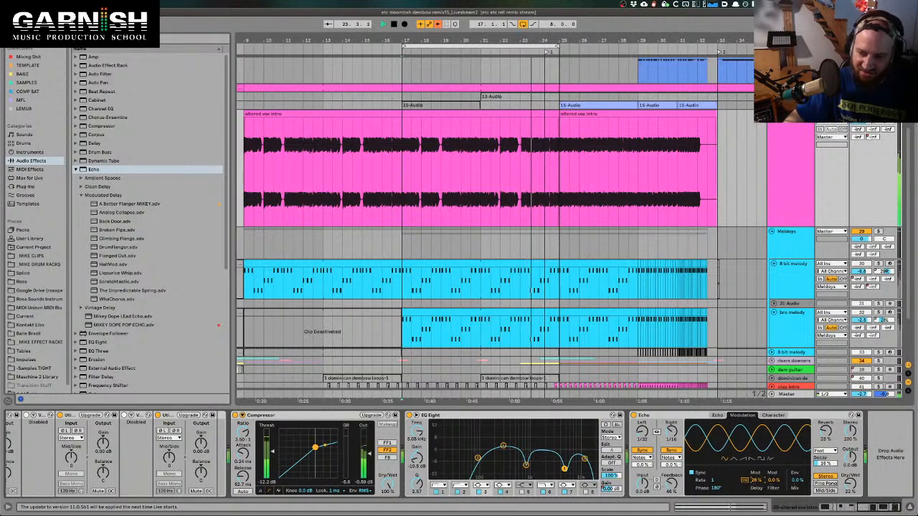
key(space)
drag(758, 481, 757, 485)
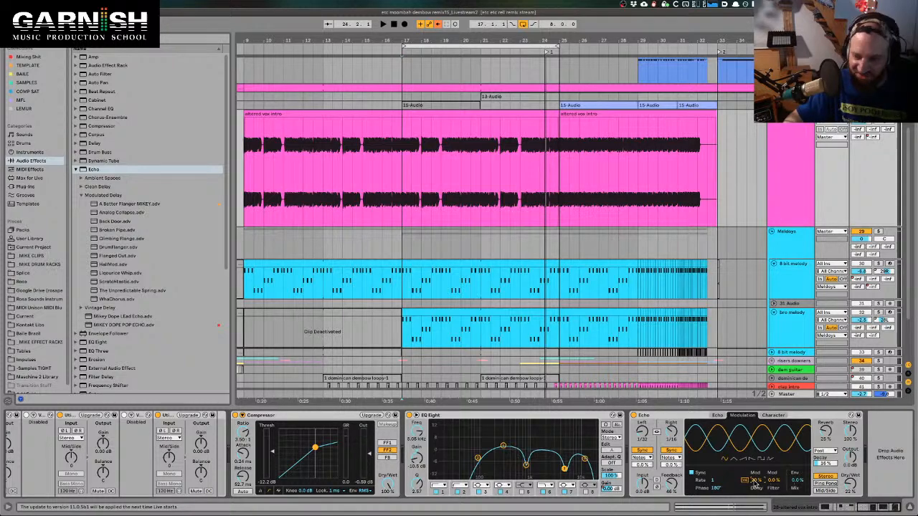
key(space)
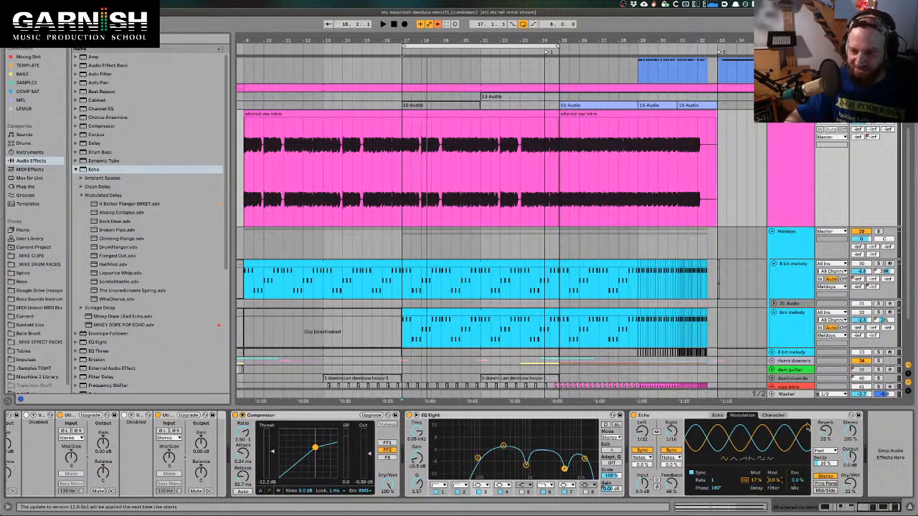
- Compare Echo's modulation phase at 0° and 180° while the loop plays, ending on 180°
double_click(730, 492)
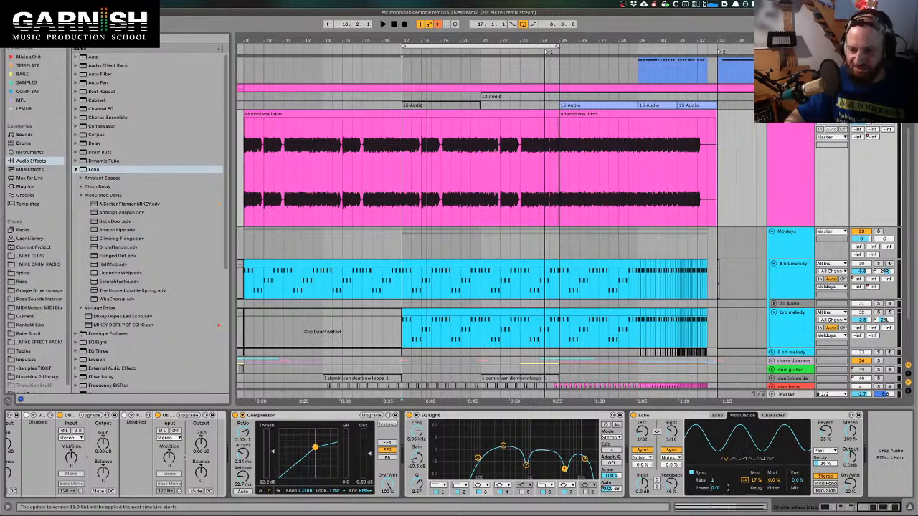
key(space)
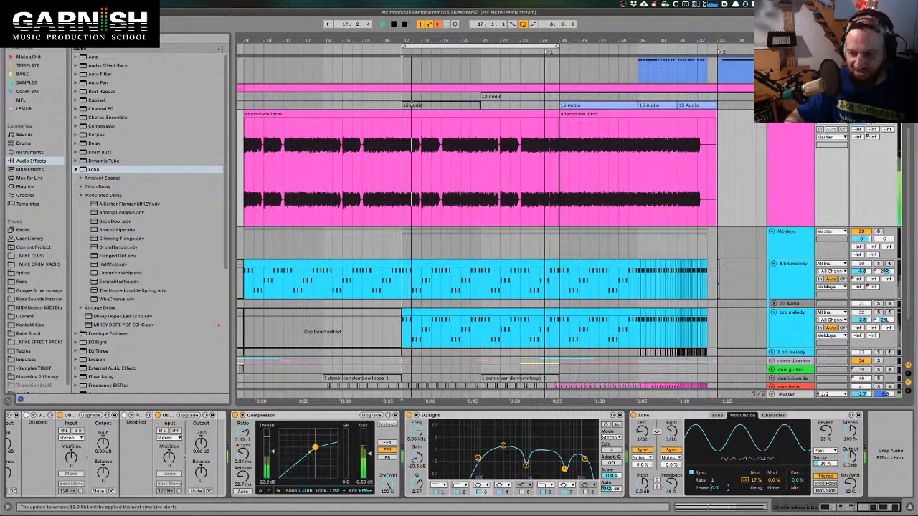
drag(719, 489, 720, 430)
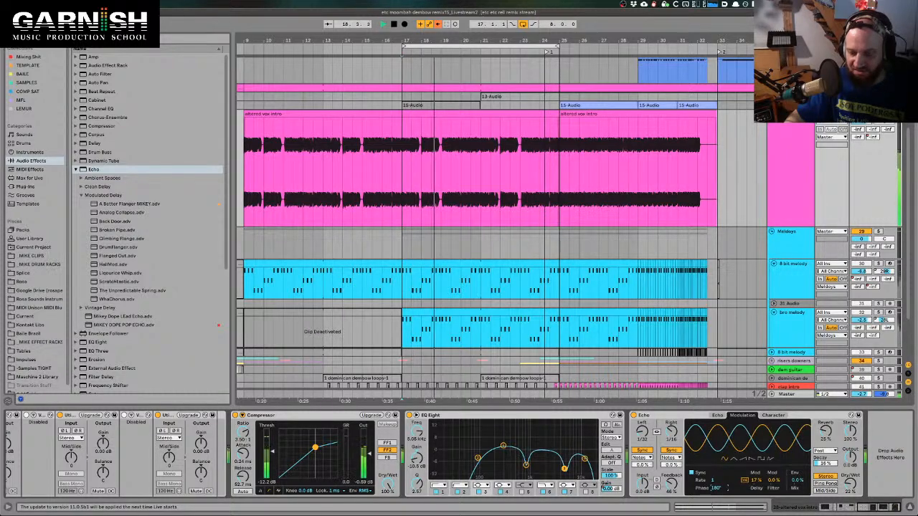
key(space)
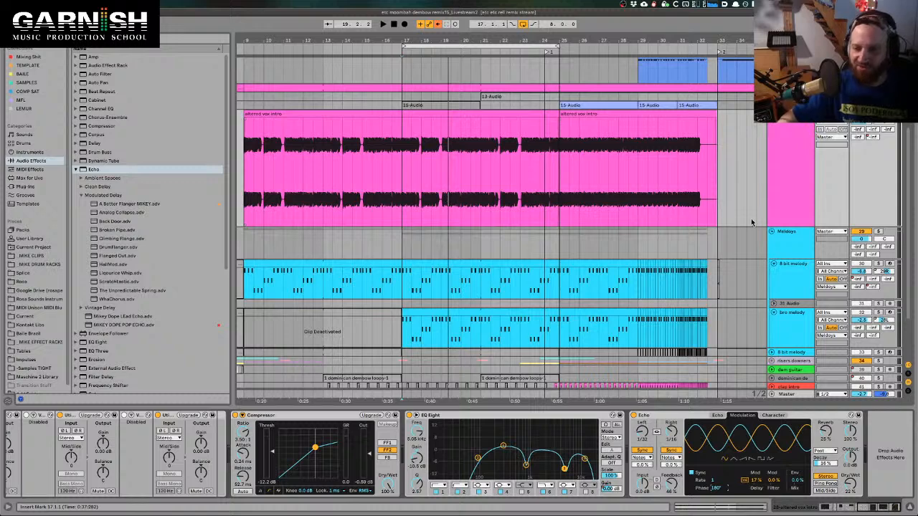
- Open Echo's Character settings, audition noise amounts up to 100% with some morph, and return both values to 0%
click(774, 415)
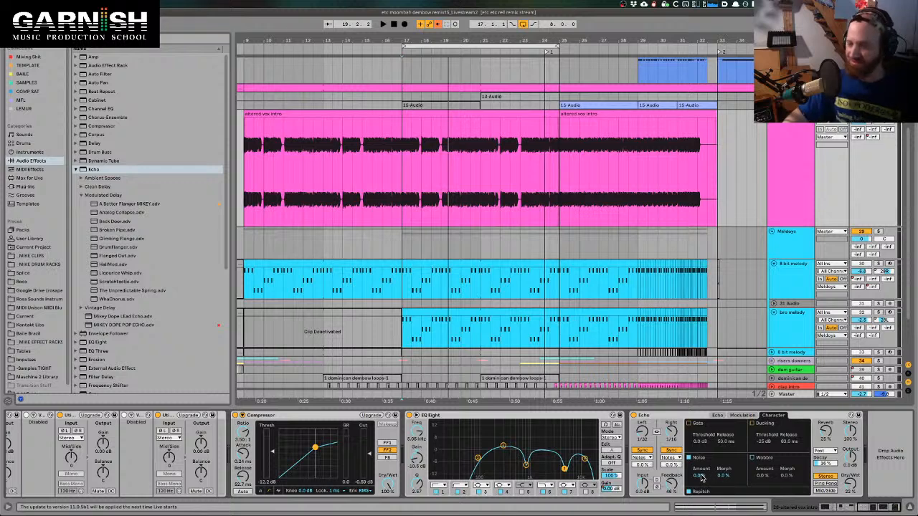
key(space)
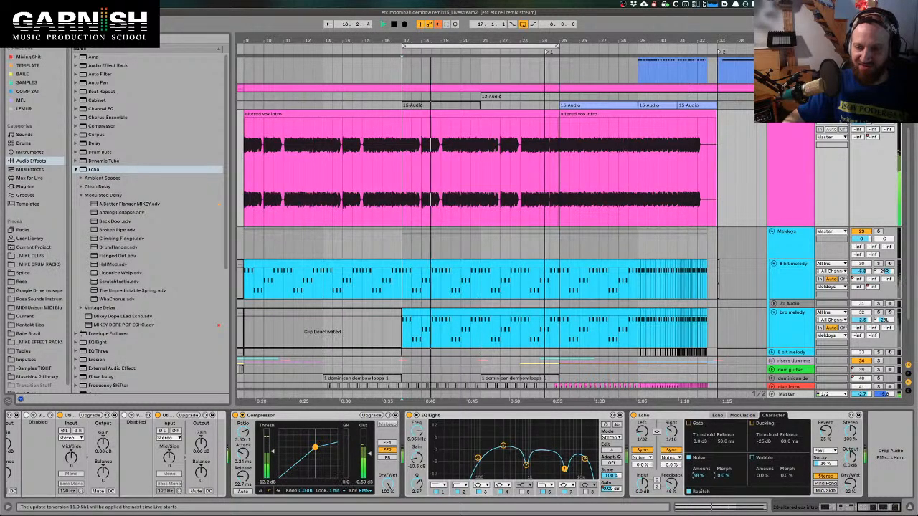
key(space)
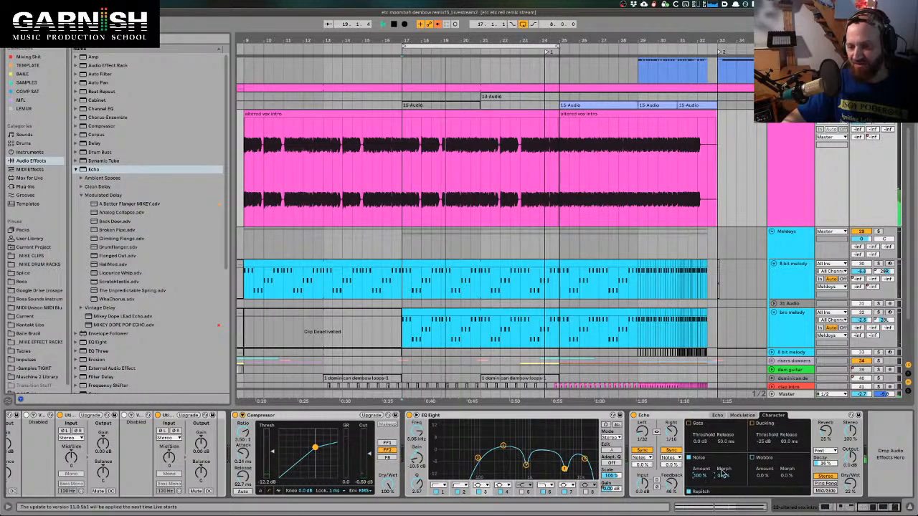
key(space)
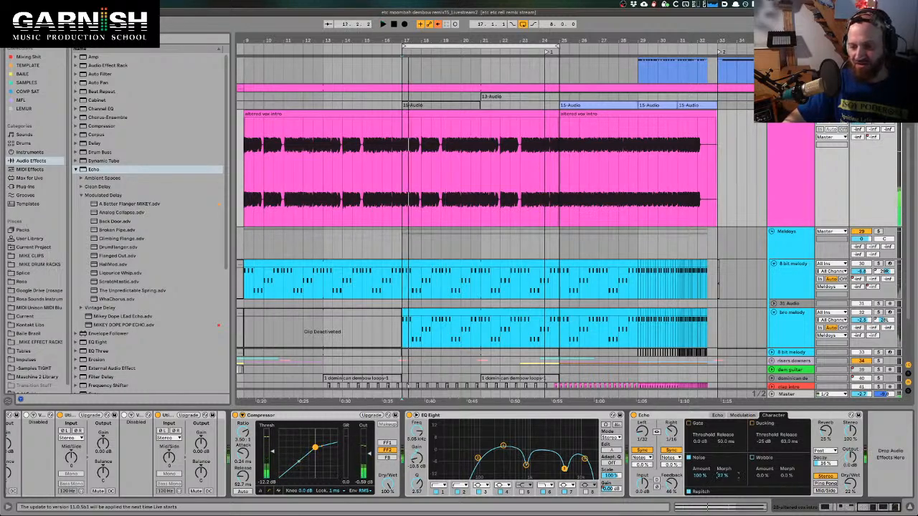
drag(723, 479, 699, 515)
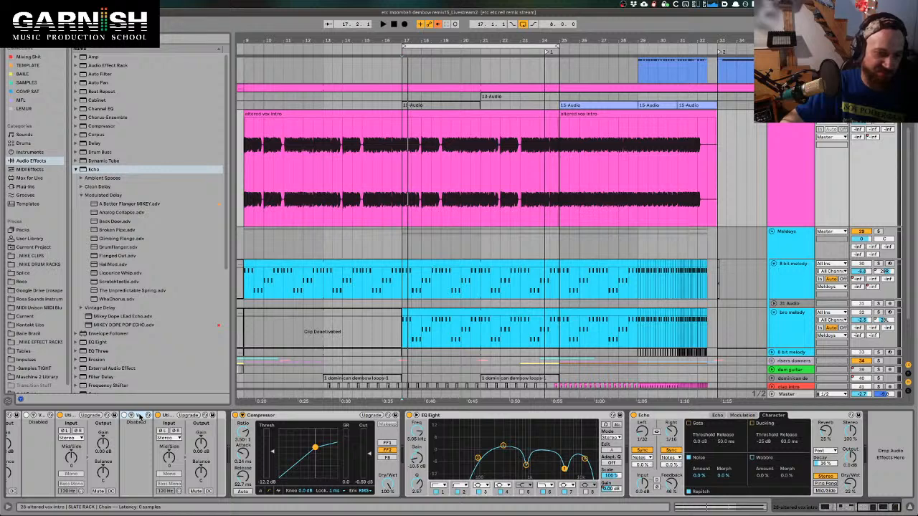
- Inspect the disabled plug-ins in the altered vox intro track's effects chain alongside the Echo device
click(41, 416)
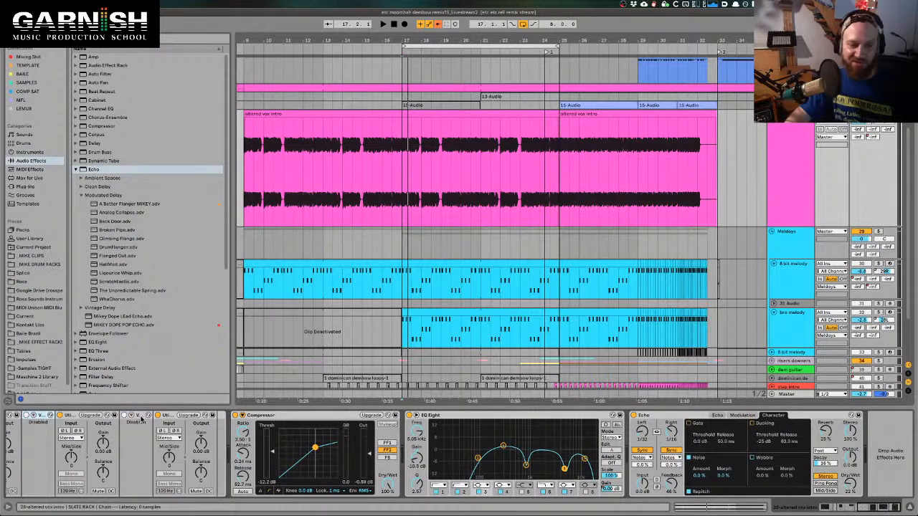
click(142, 416)
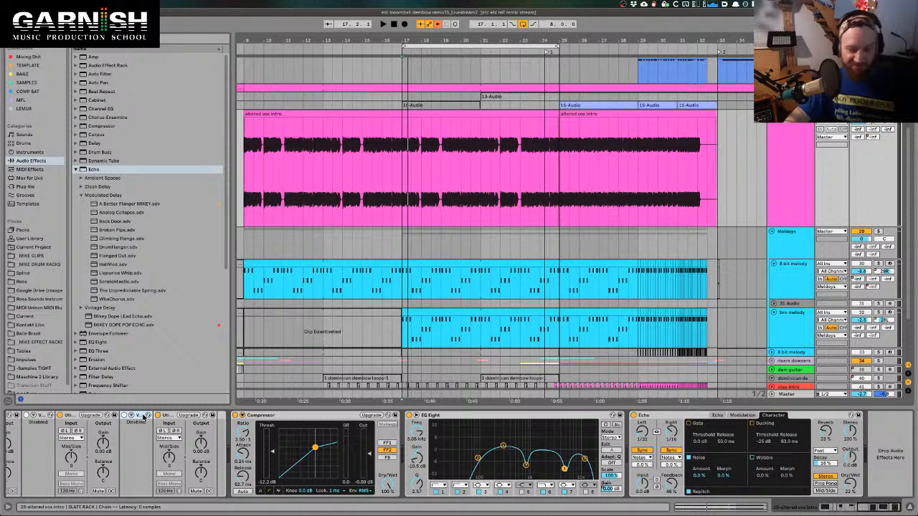
click(664, 417)
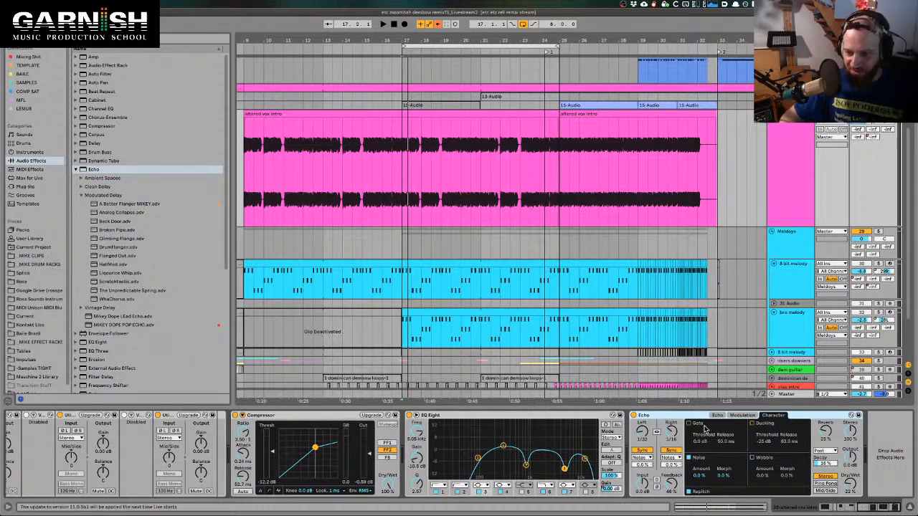
click(141, 422)
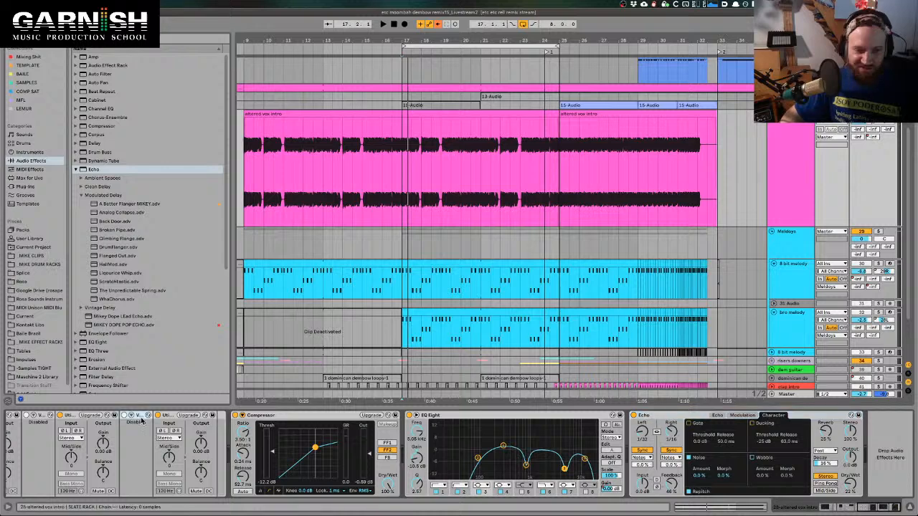
click(658, 416)
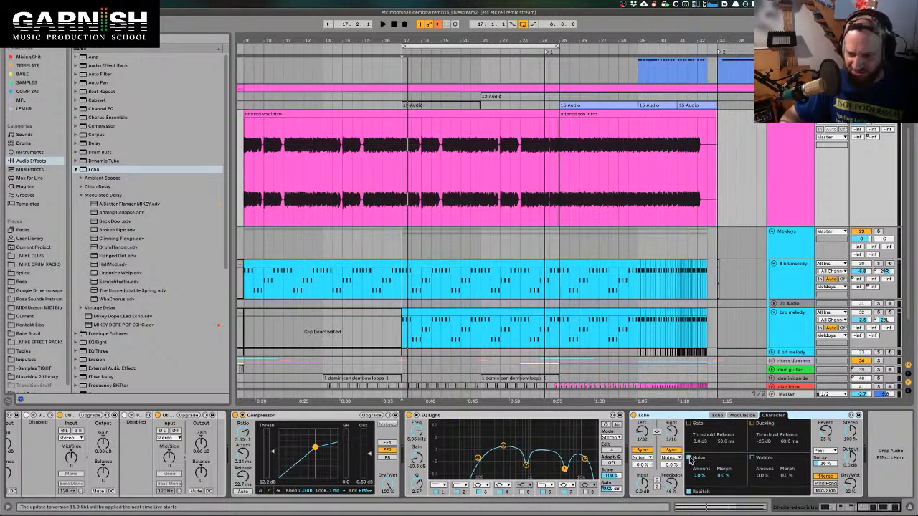
- Audition Echo's noise over the loop, and set the noise amount to 90% and the morph to 33%
key(space)
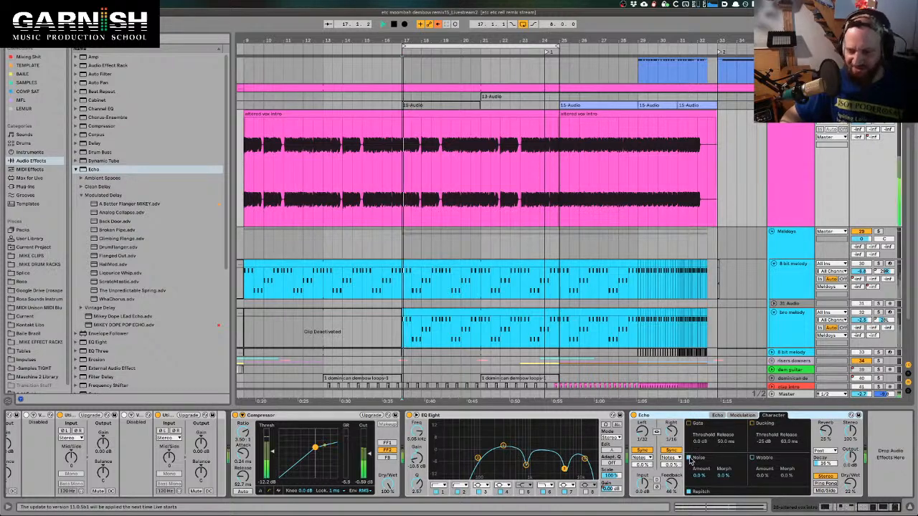
drag(698, 475, 698, 461)
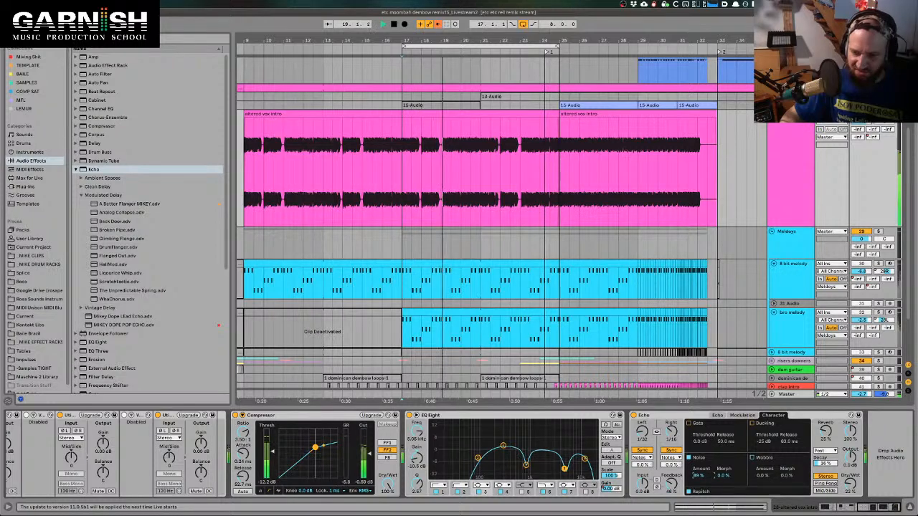
drag(701, 476, 701, 486)
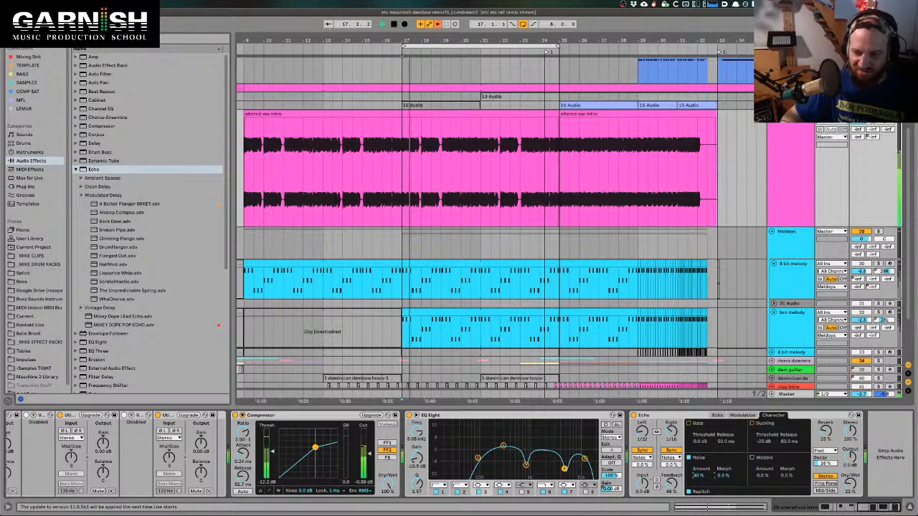
key(space)
drag(725, 476, 725, 409)
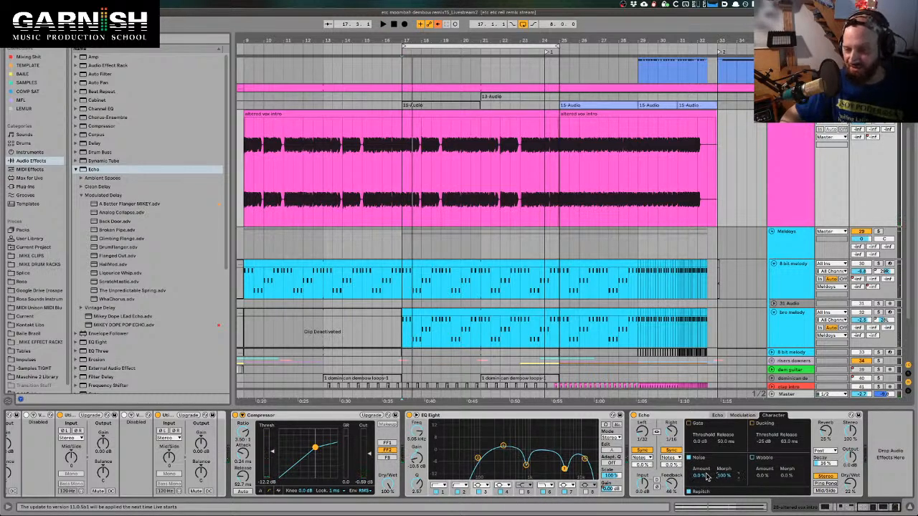
key(space)
drag(703, 476, 723, 482)
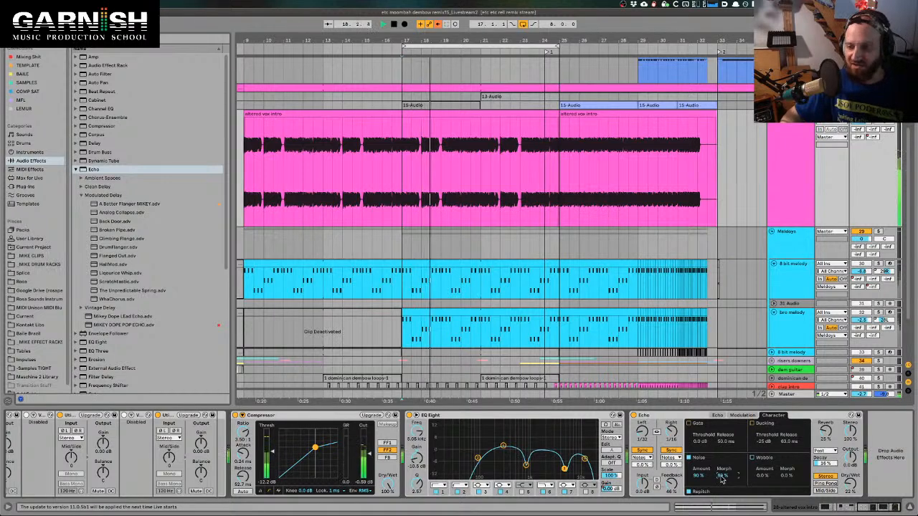
key(space)
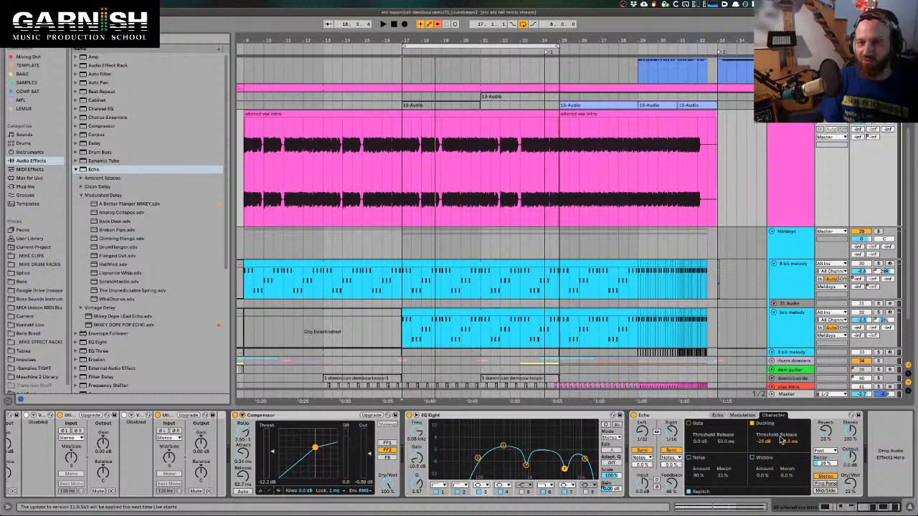
- Replay the vocal from bar 17 with ducking enabled, and bypass Echo
click(404, 163)
key(space)
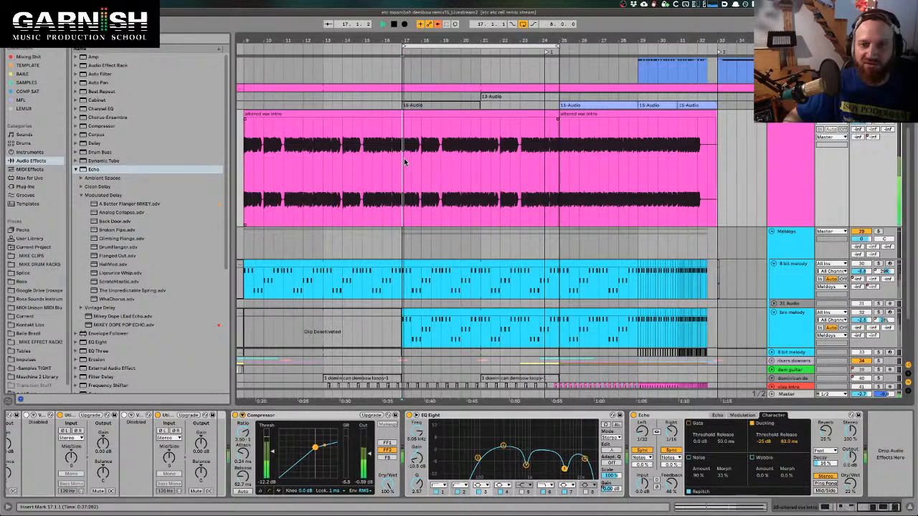
click(633, 415)
key(space)
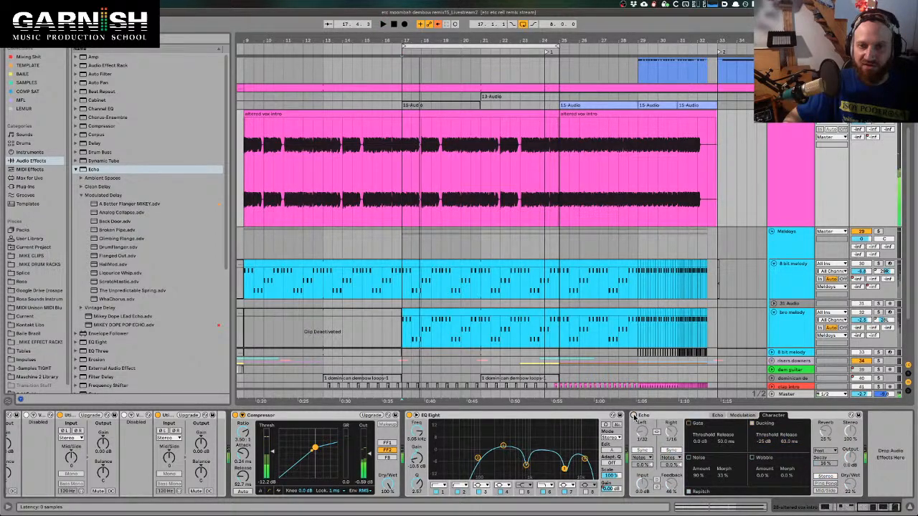
- Examine the gaps between words in the altered vox intro waveform from bar 17, selecting the short pause before 17.2.4
scroll(411, 172, up, 10)
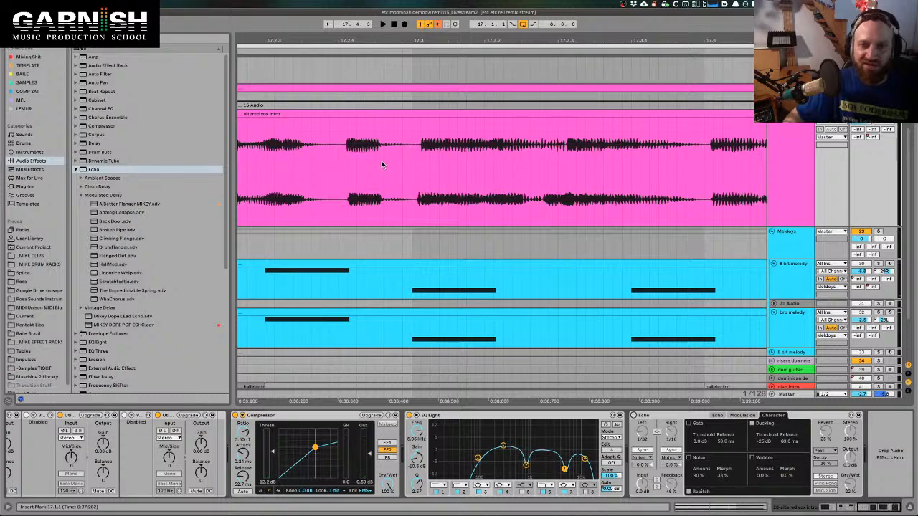
drag(384, 164, 421, 165)
drag(348, 172, 301, 169)
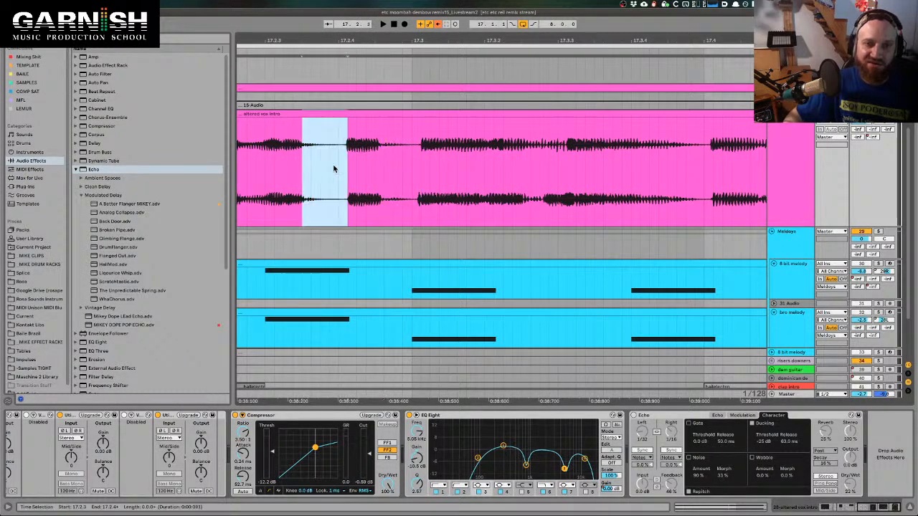
scroll(441, 165, down, 8)
scroll(441, 164, down, 5)
scroll(435, 165, up, 8)
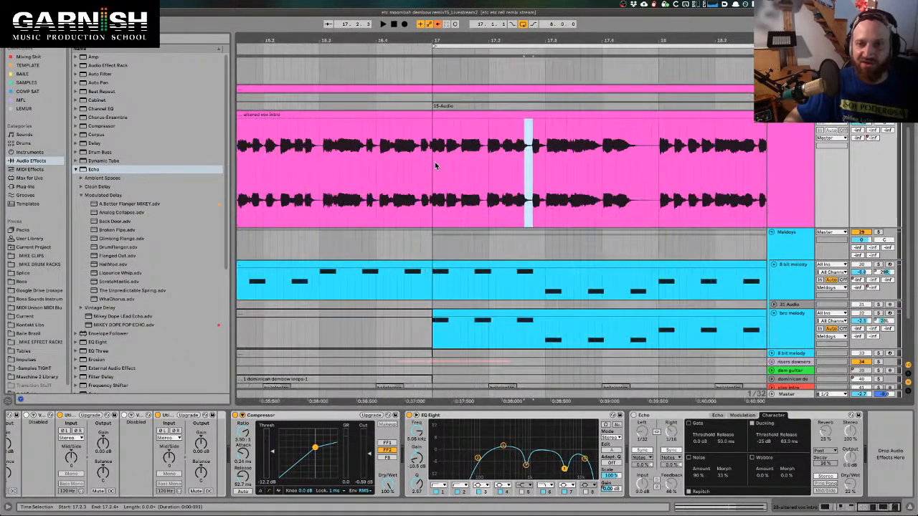
scroll(435, 166, right, 5)
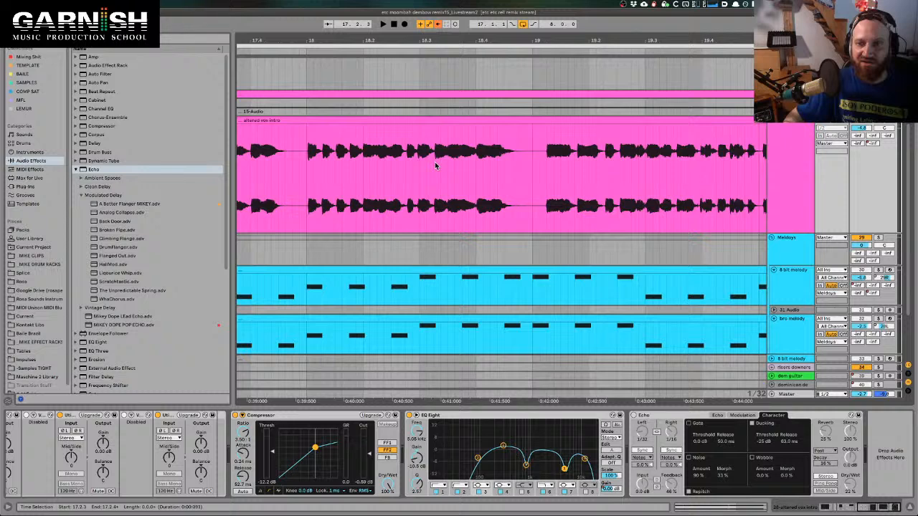
- Loop the altered vox intro from 18.1.1 for one bar and re-enable Echo
scroll(435, 165, right, 1)
drag(505, 169, 265, 172)
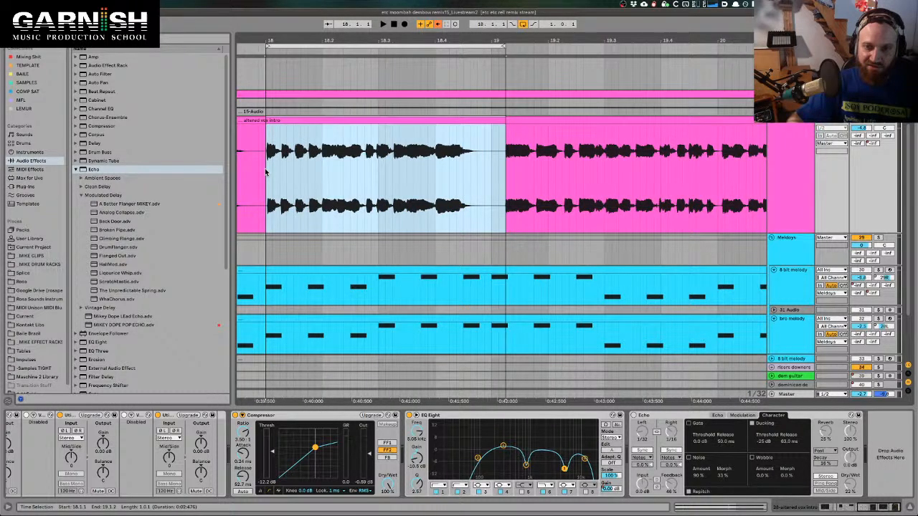
click(633, 416)
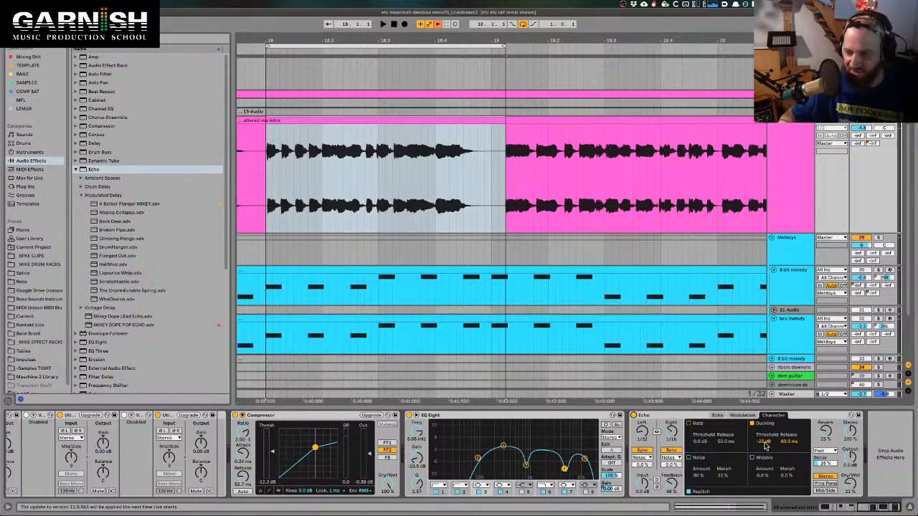
- Audition Echo's ducking over the looped bar with a 20.0 ms release, and raise the threshold to 0.0 dB
drag(764, 442, 792, 451)
key(space)
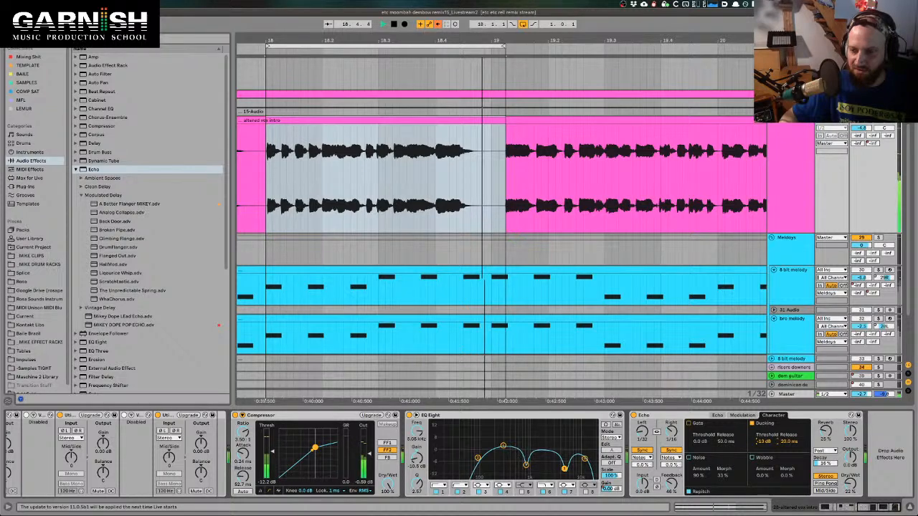
drag(764, 443, 765, 422)
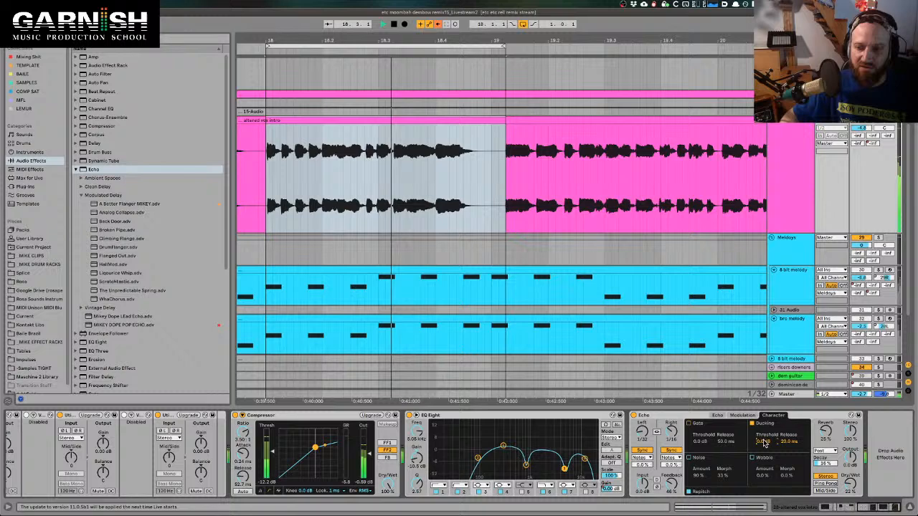
key(space)
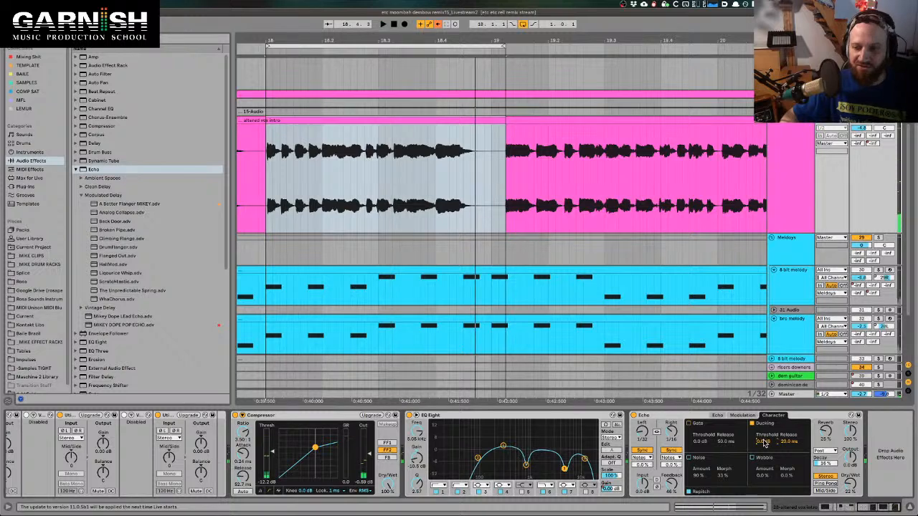
- Compare the looped vocal with ducking off and on, and set Echo's dry/wet to 36%
key(space)
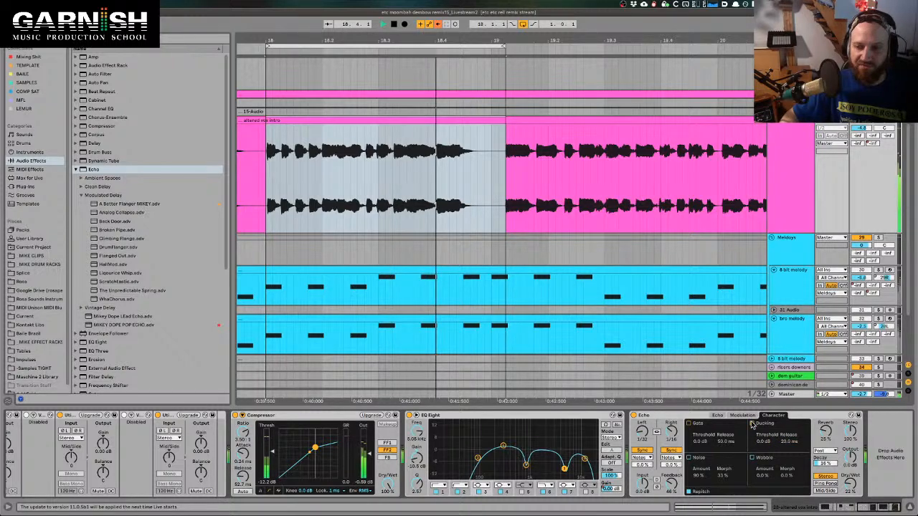
key(space)
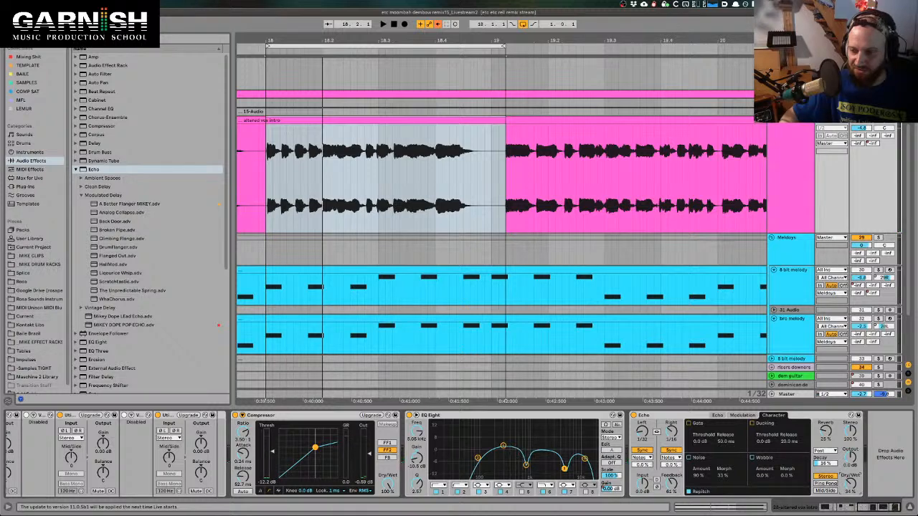
key(space)
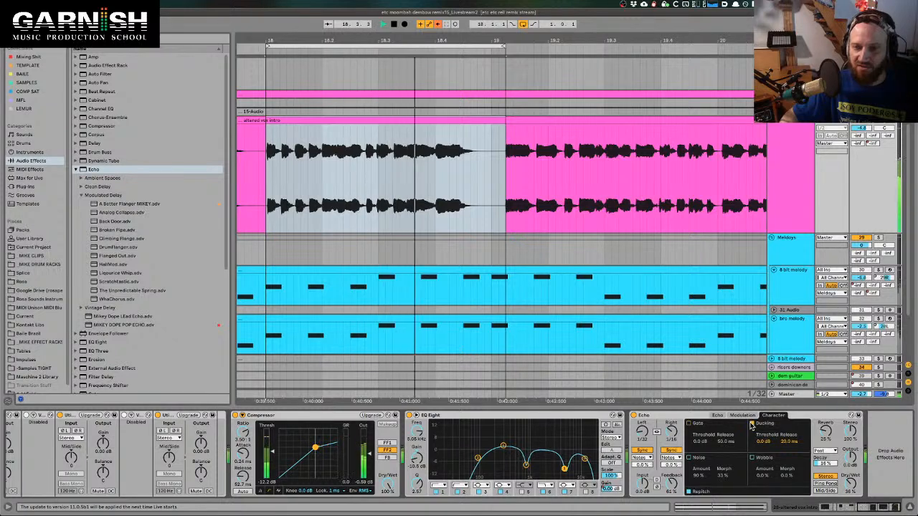
- Set Echo's ducking threshold to -48 dB and its release to 66.7 ms while auditioning the loop
drag(790, 442, 790, 411)
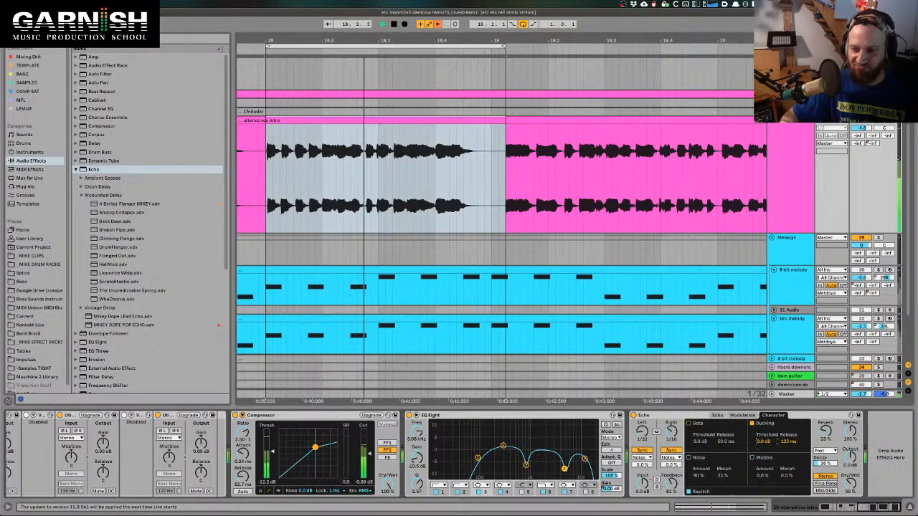
mouse_move(765, 442)
mouse_down()
mouse_move(765, 479)
mouse_move(765, 439)
mouse_up()
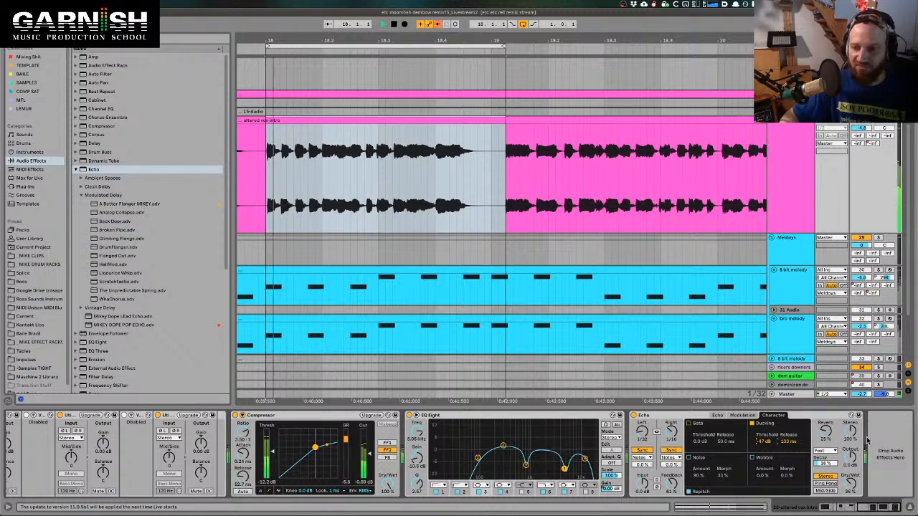
key(space)
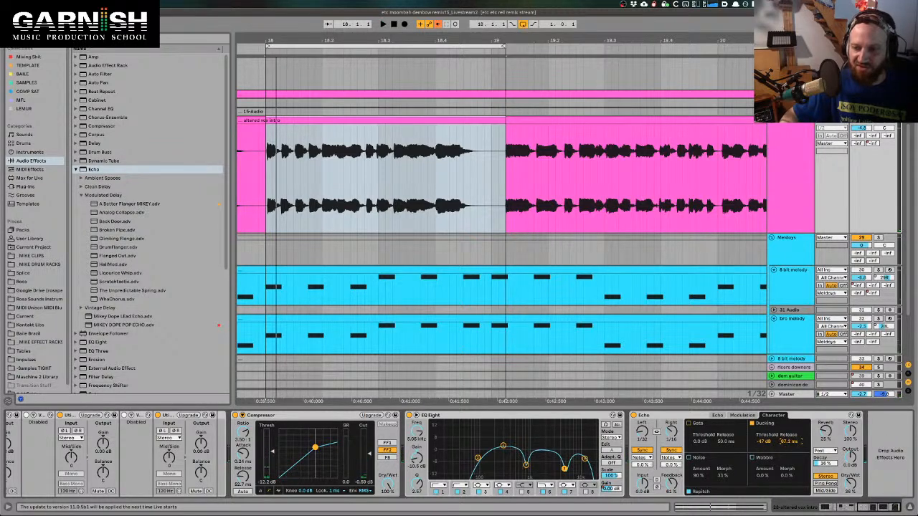
drag(765, 442, 765, 452)
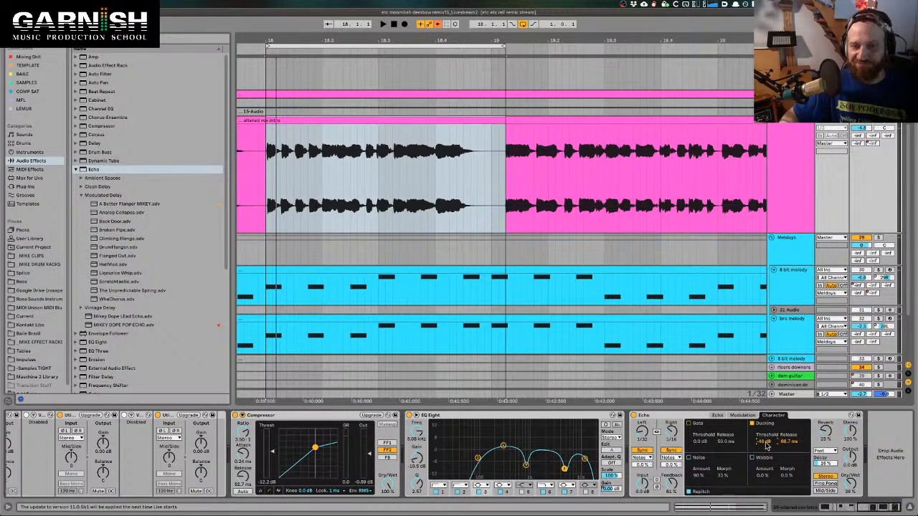
- Replay the vocal from bar 18 to hear how the ducked echo fills the pauses, keeping the full bar selected
click(265, 220)
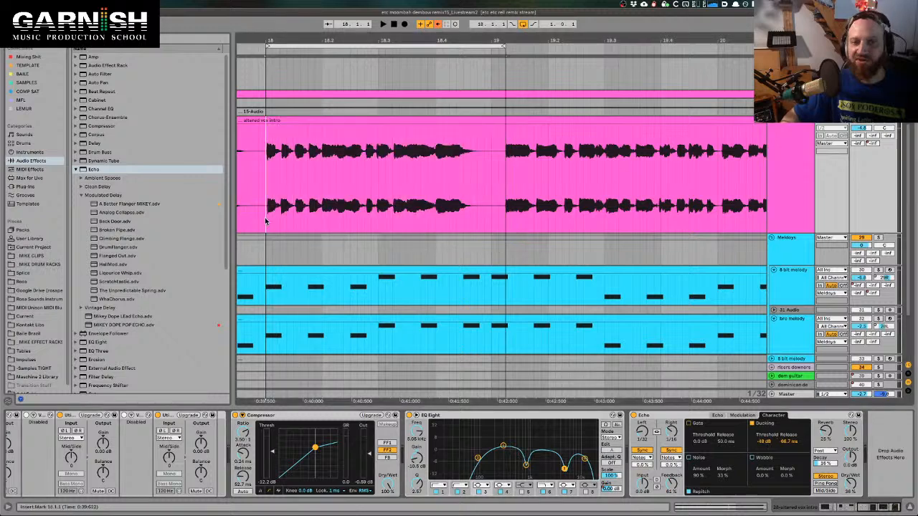
key(space)
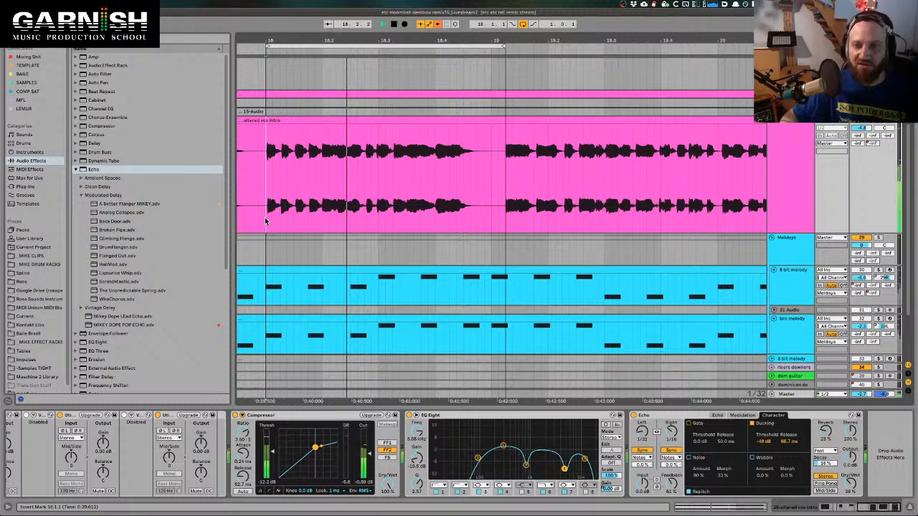
key(space)
drag(265, 221, 505, 170)
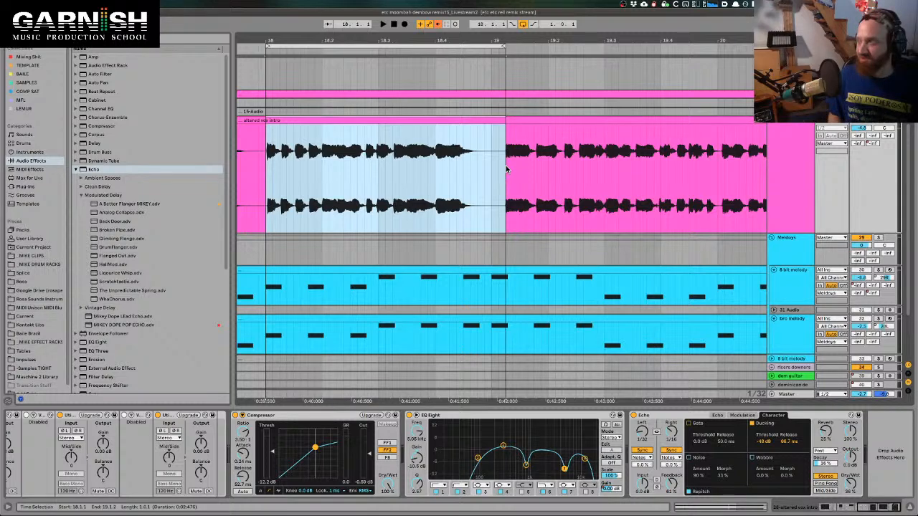
key(space)
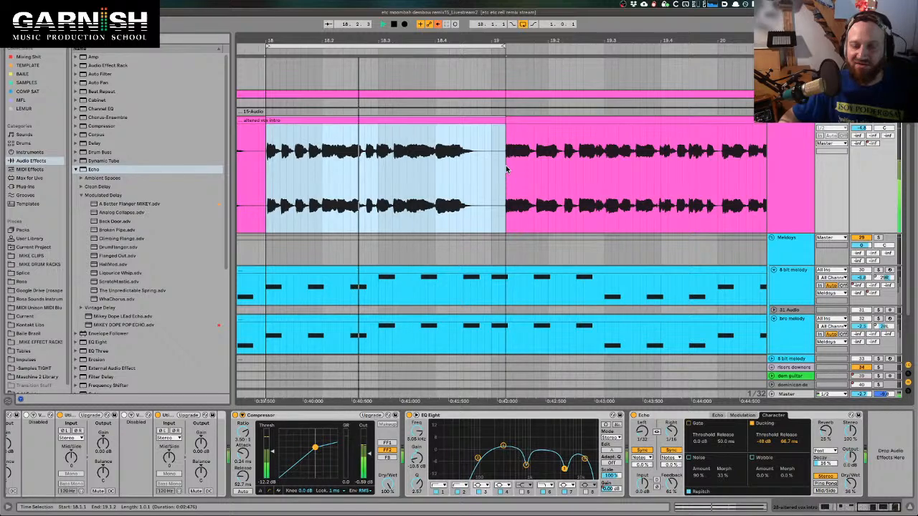
key(space)
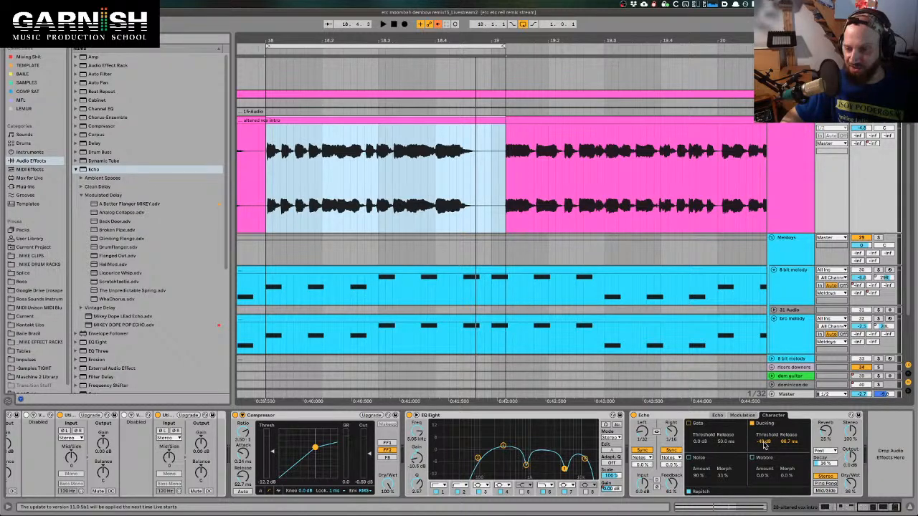
- Try the ducking threshold at -12 dB and return it to -48 dB
click(765, 443)
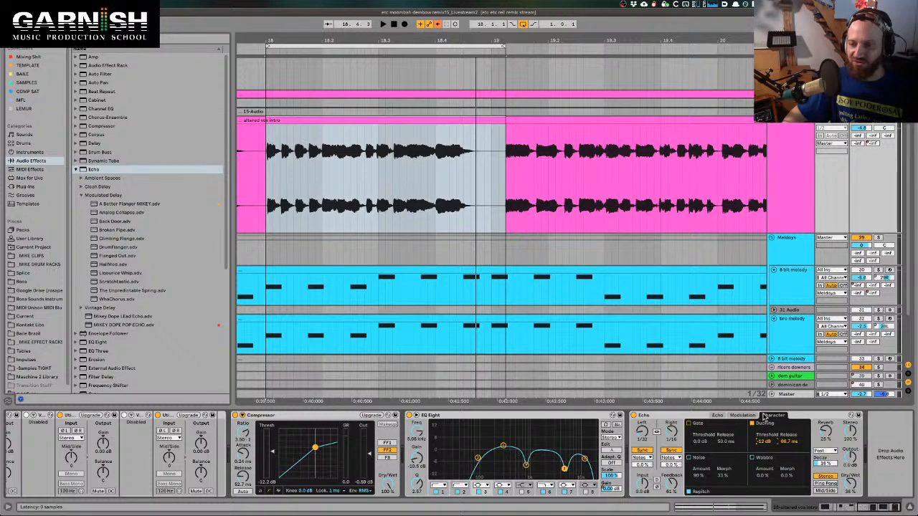
key(Escape)
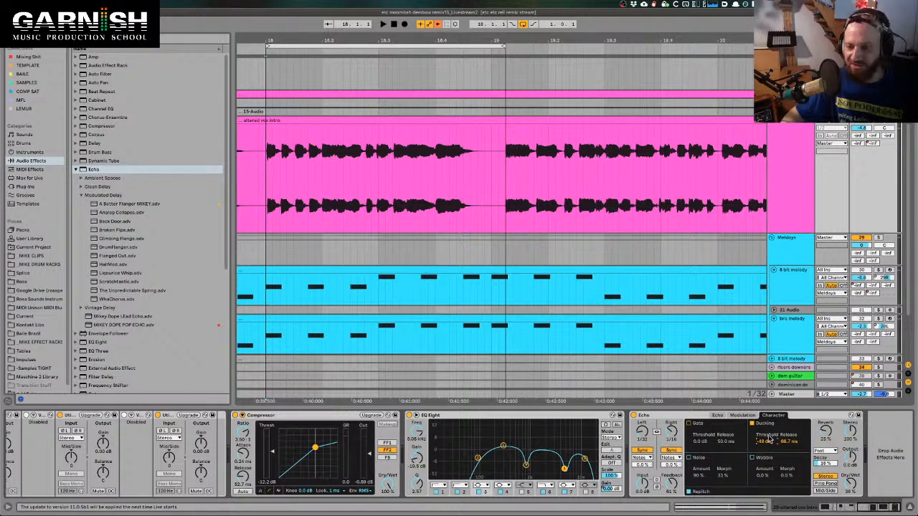
click(263, 206)
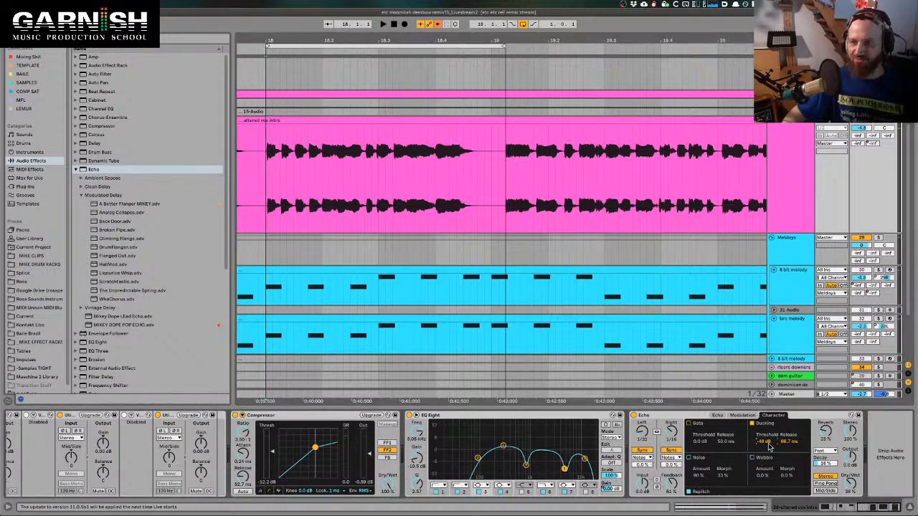
- Glance at the session mixer, and play the looped bar with the vocal phrase from 18.2.4 to 18.4.3 selected
key(Tab)
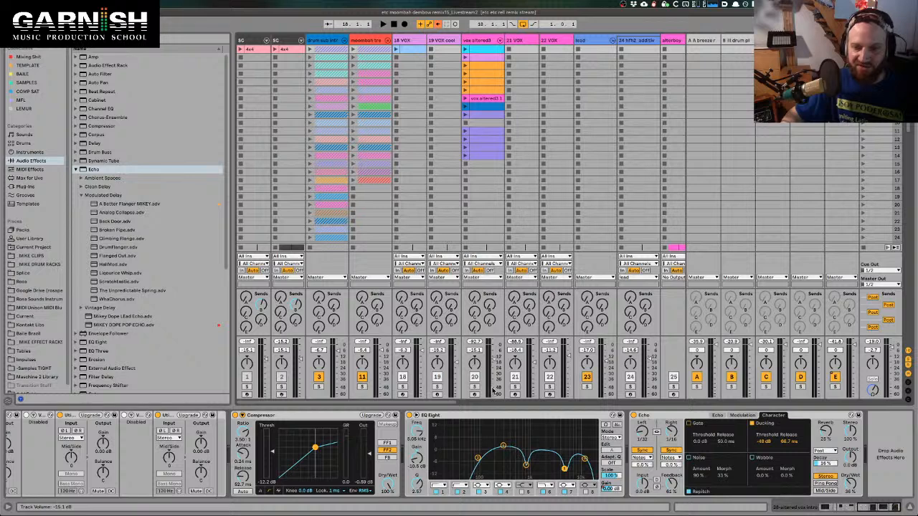
key(Tab)
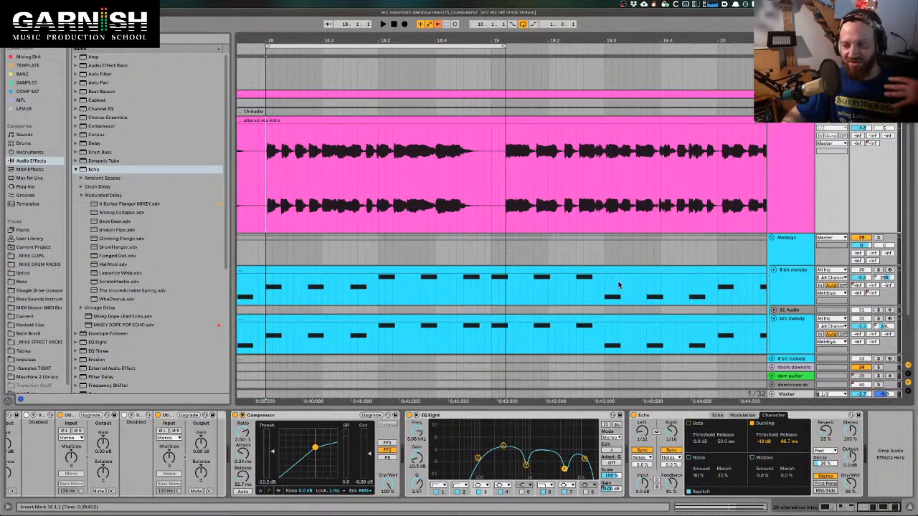
drag(371, 184, 471, 192)
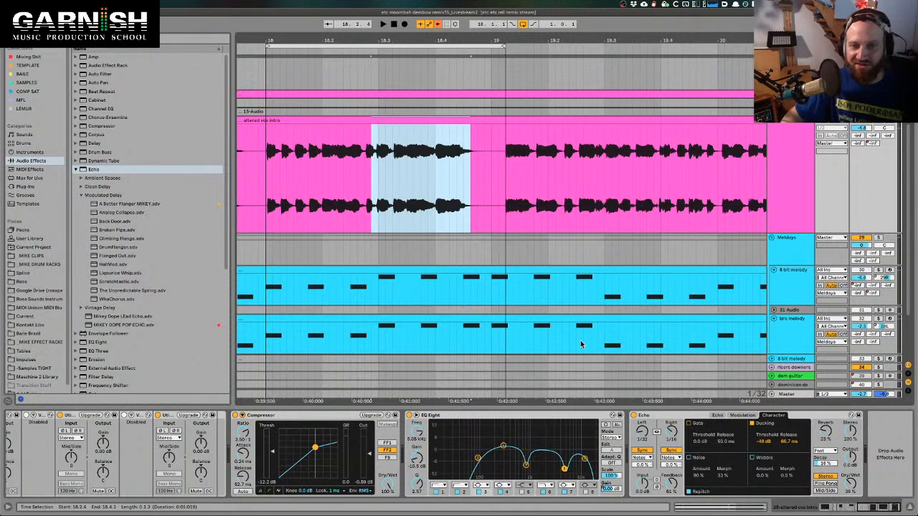
key(space)
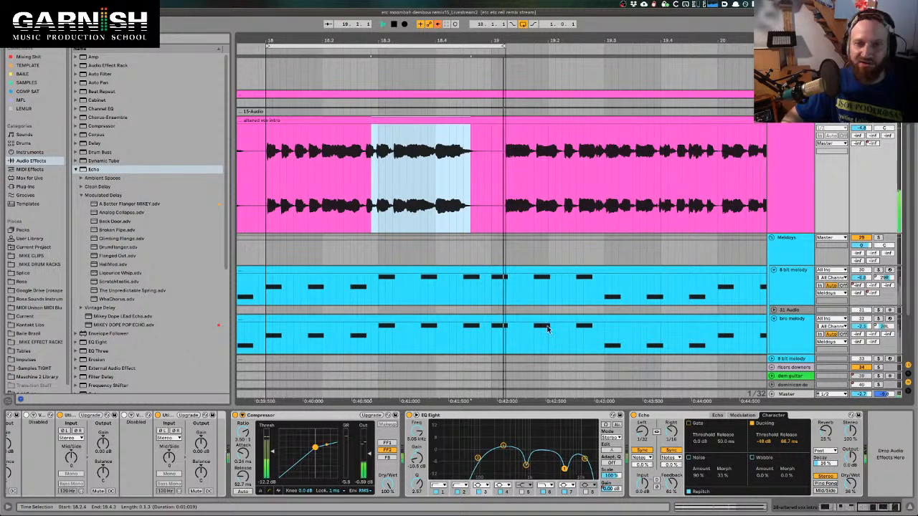
- Select the altered vox intro from 25.1.1 to 26.3.1 and switch playback to that passage
scroll(548, 328, down, 10)
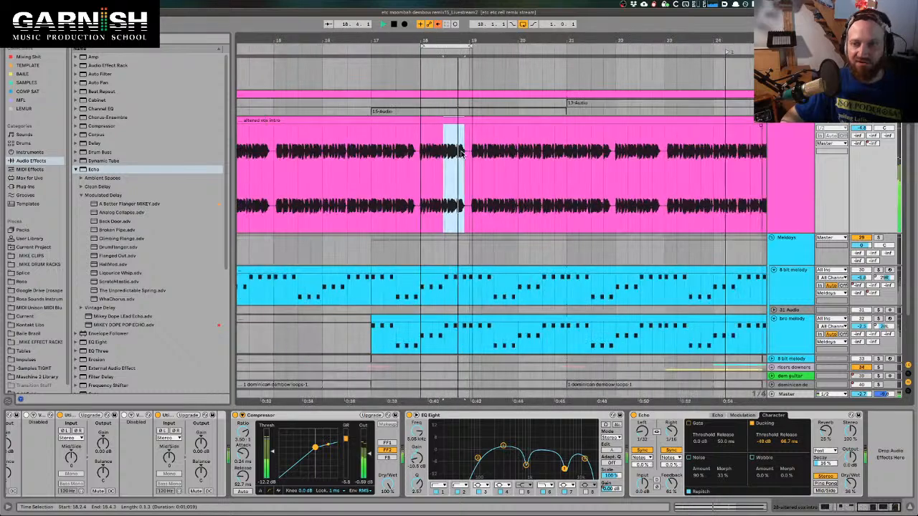
scroll(589, 198, up, 10)
scroll(590, 197, up, 3)
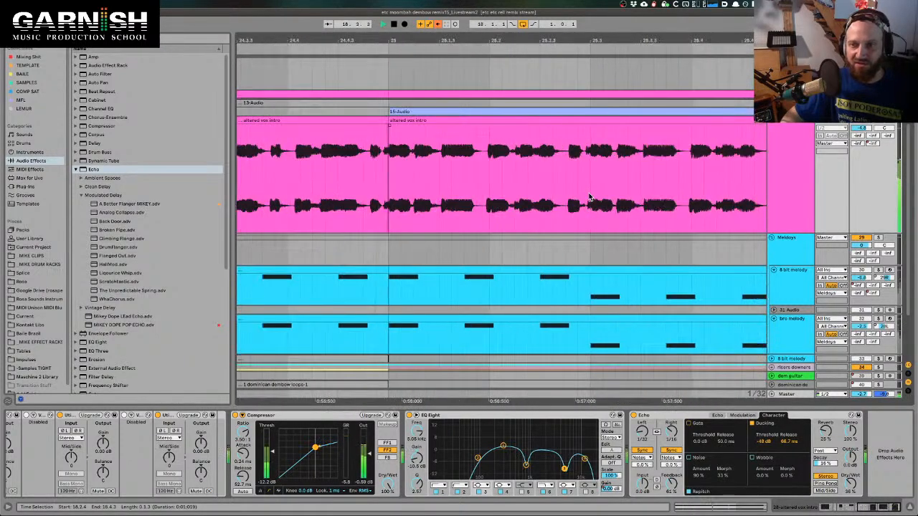
scroll(402, 173, down, 7)
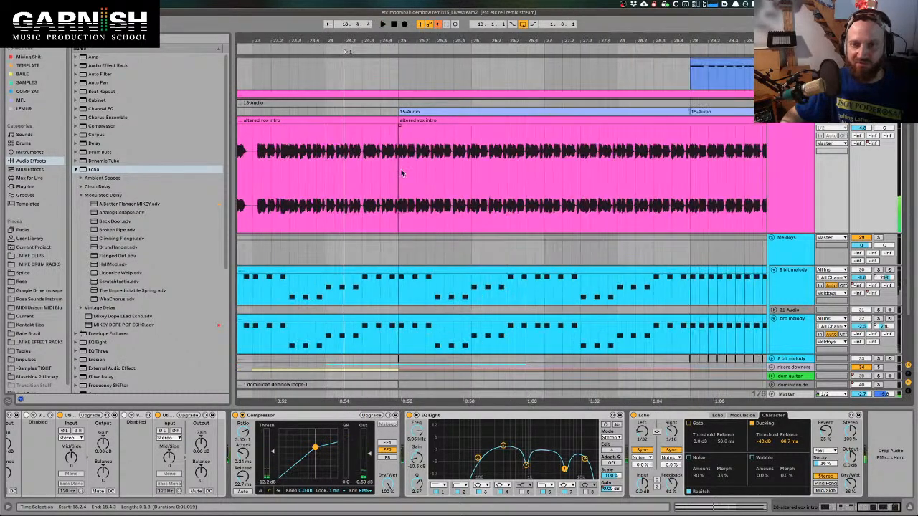
drag(400, 172, 510, 169)
key(space)
- Loop the first two bars of the altered vox intro clip, from bar 9 to bar 11
scroll(511, 171, left, 10)
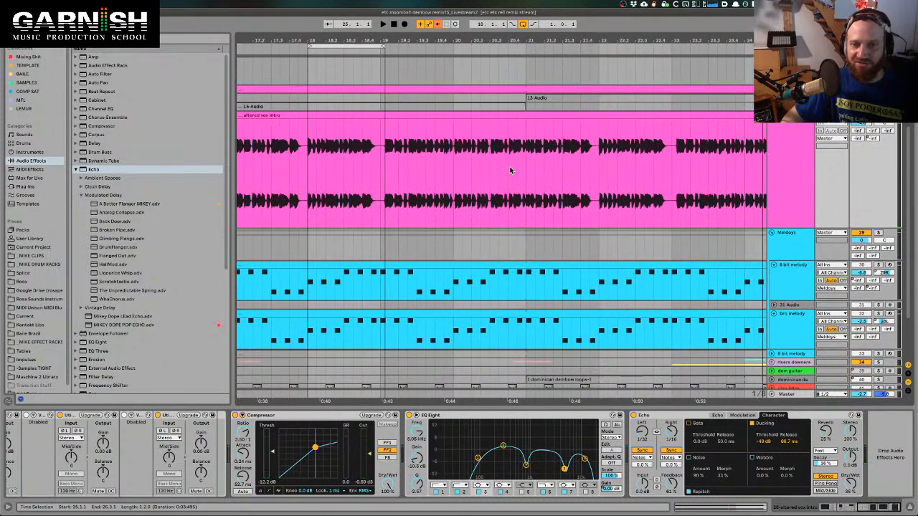
key(space)
key(space)
scroll(304, 214, left, 7)
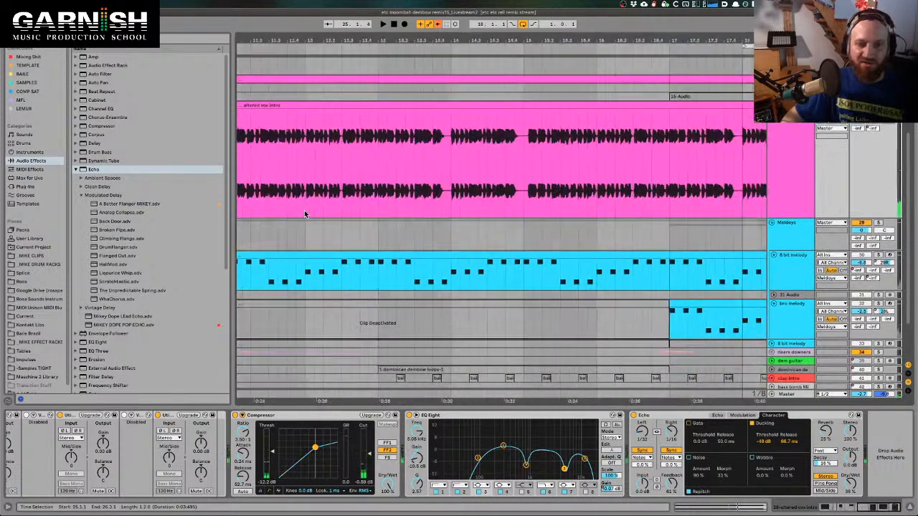
key(space)
scroll(305, 213, down, 6)
scroll(306, 210, down, 2)
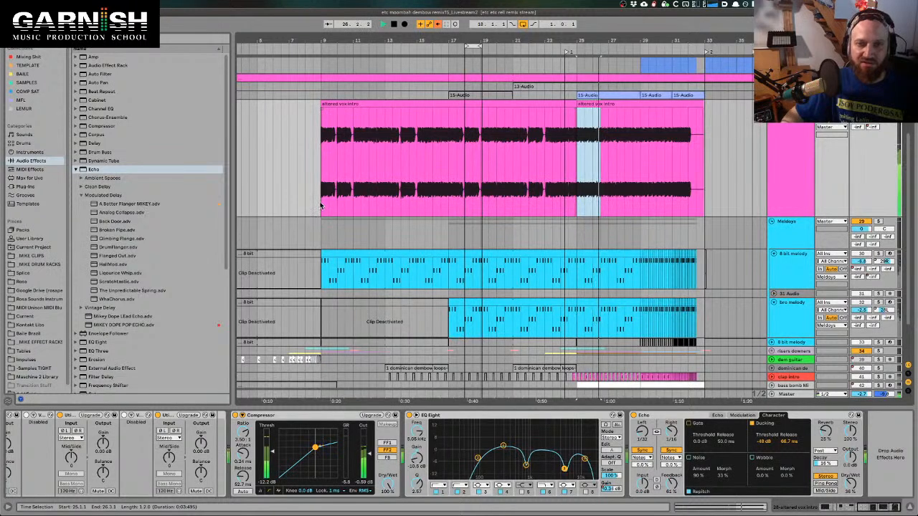
click(321, 205)
drag(320, 206, 739, 166)
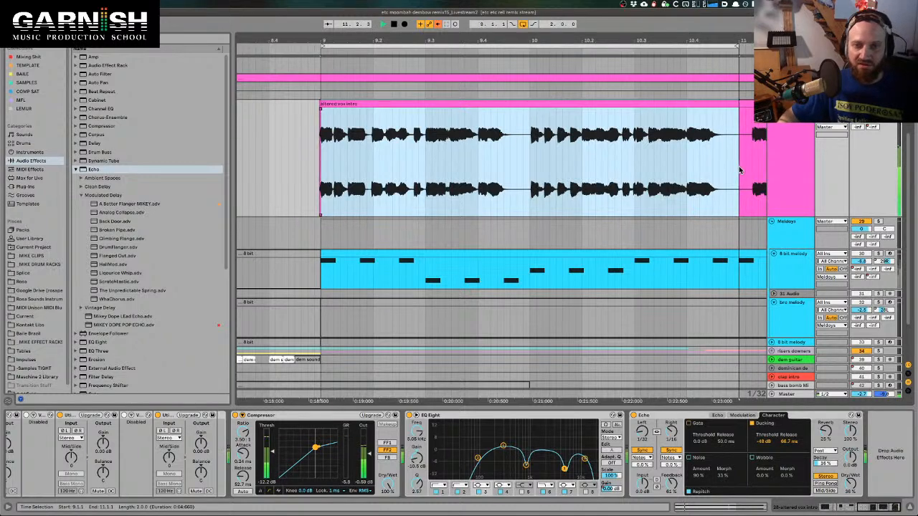
- Audition the two-bar loop from bar 9 with ducking on, and inspect the ducking threshold and release
key(space)
key(space)
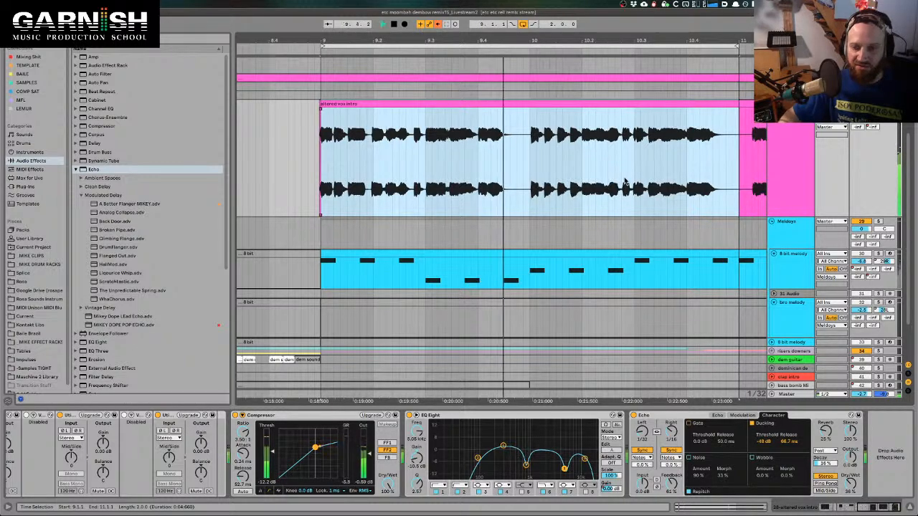
key(space)
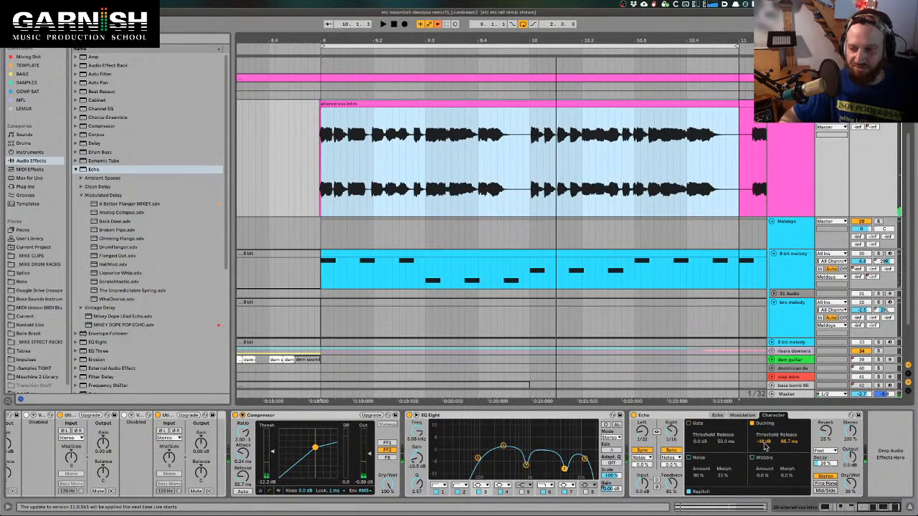
click(766, 444)
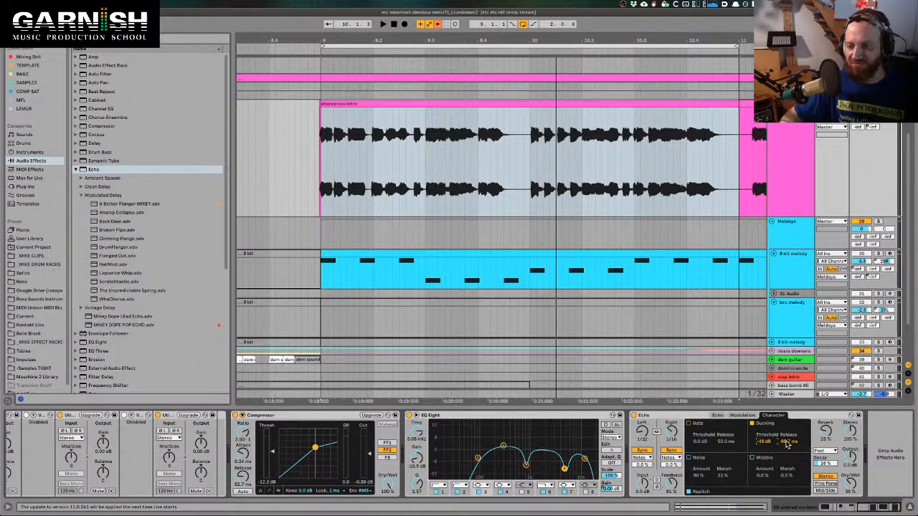
key(space)
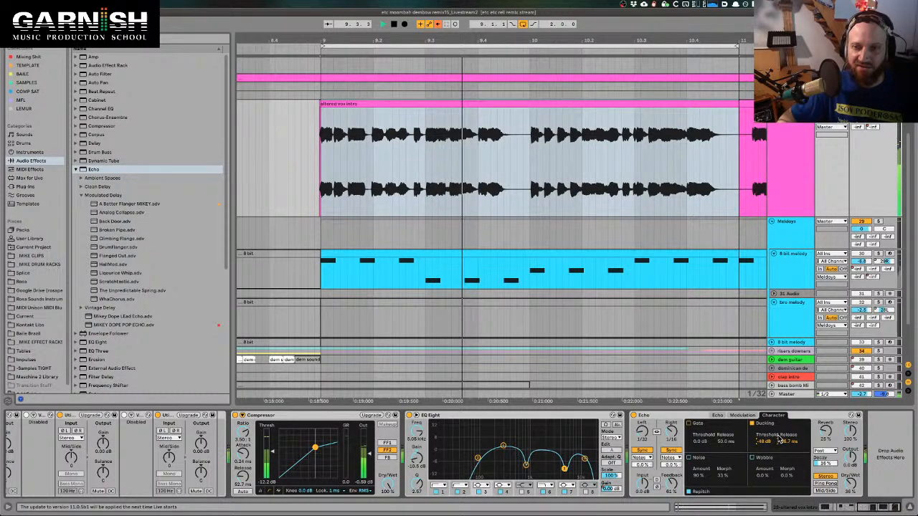
- Set Echo's ducking release to 20.0 ms and audition the two-bar loop from bar 9 in repeated short passes
key(space)
drag(787, 443, 787, 455)
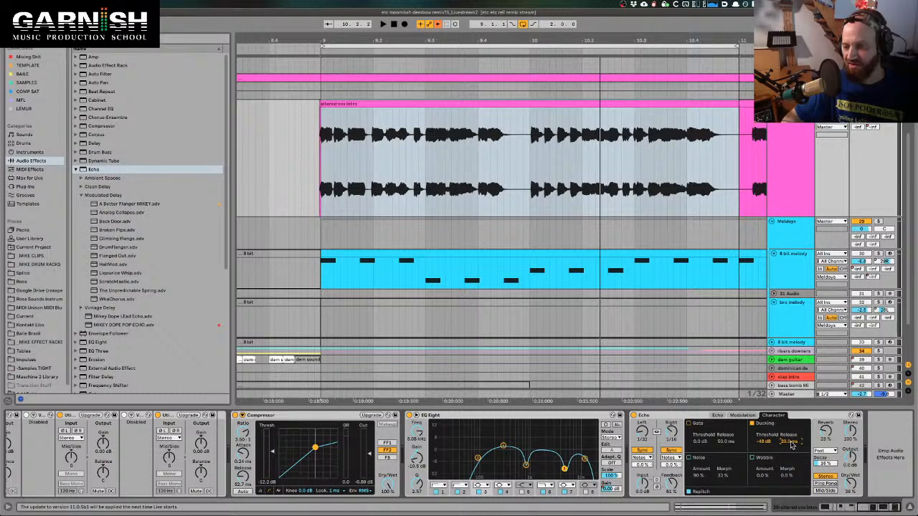
key(space)
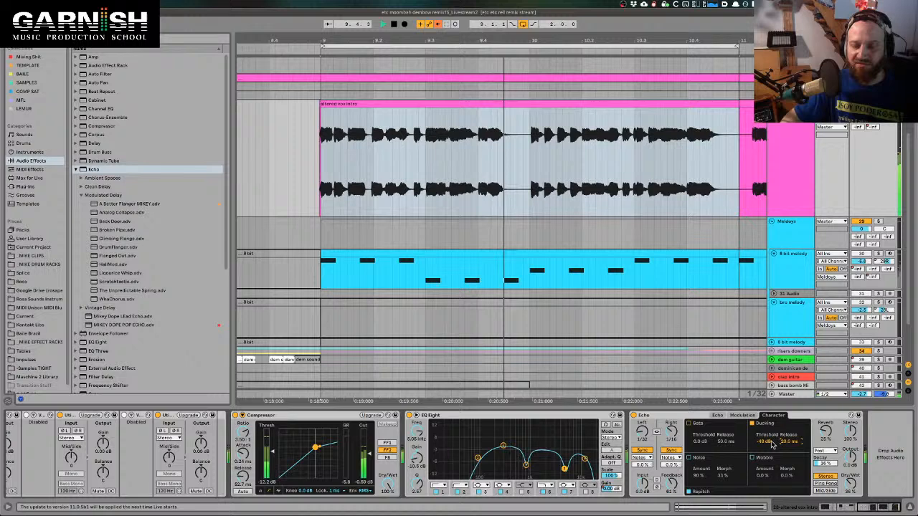
key(space)
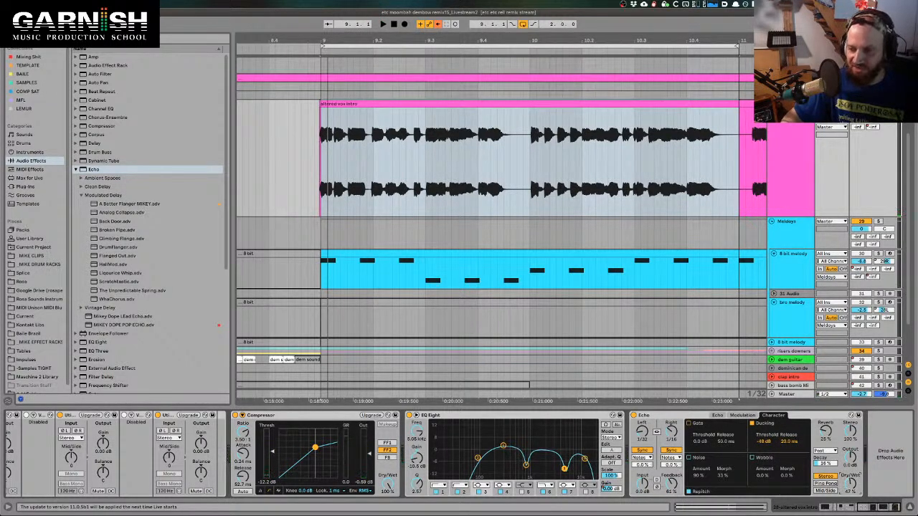
key(space)
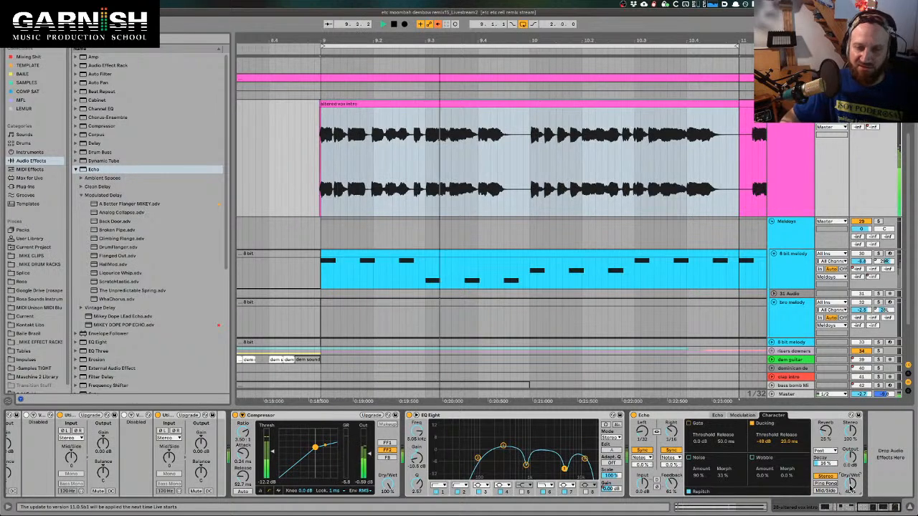
key(space)
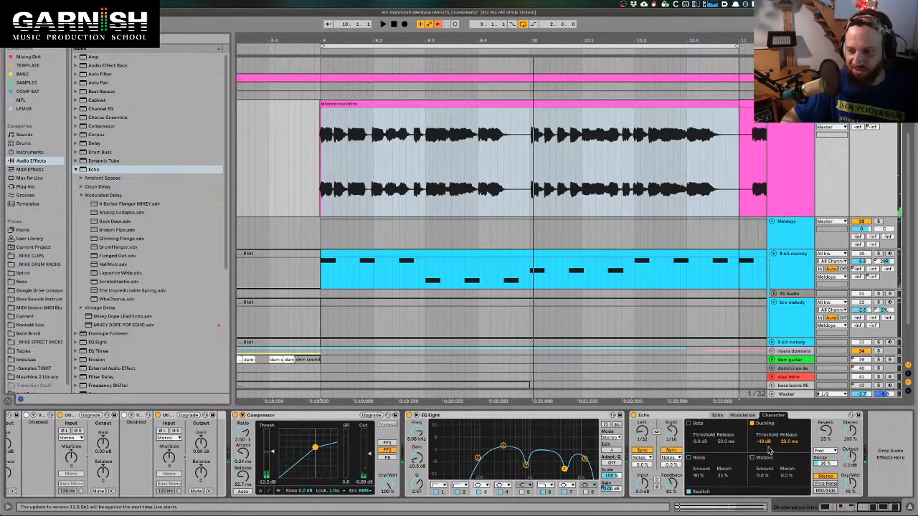
- Raise Echo's ducking threshold to -12 dB and audition the looped altered vox intro
drag(764, 442, 765, 423)
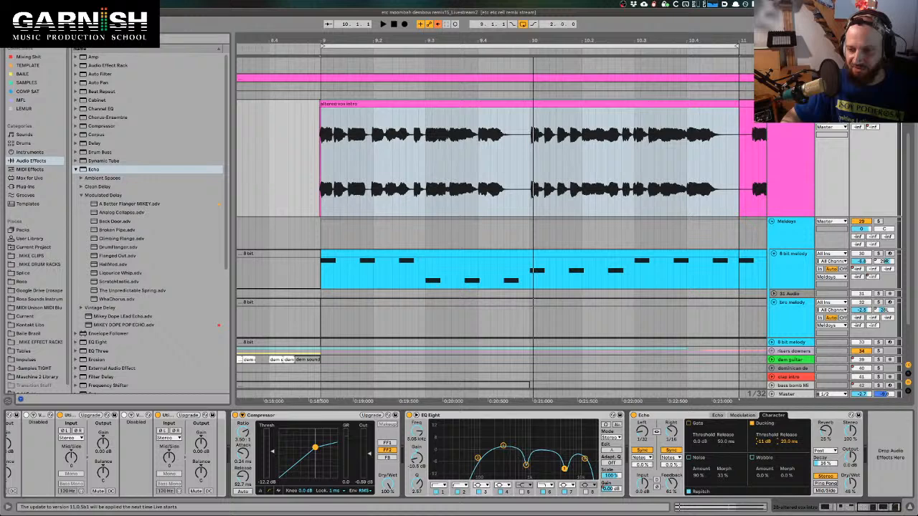
key(space)
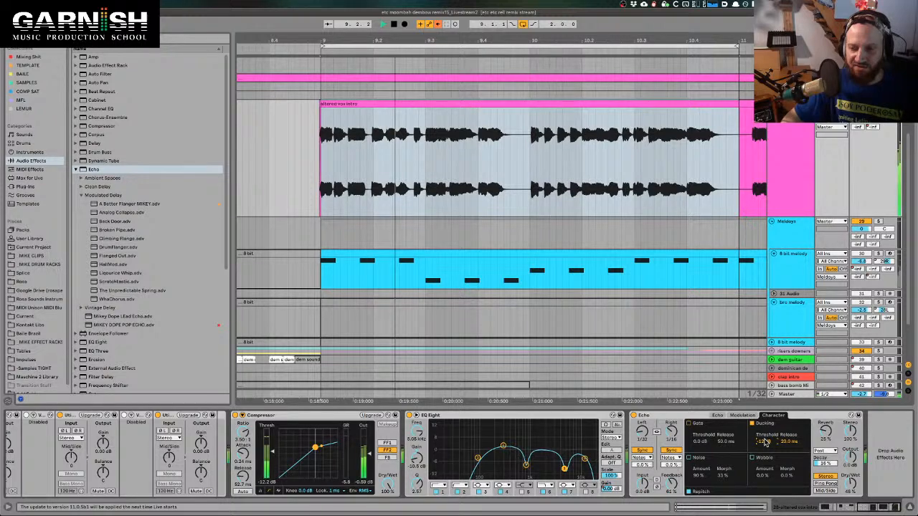
click(528, 173)
key(space)
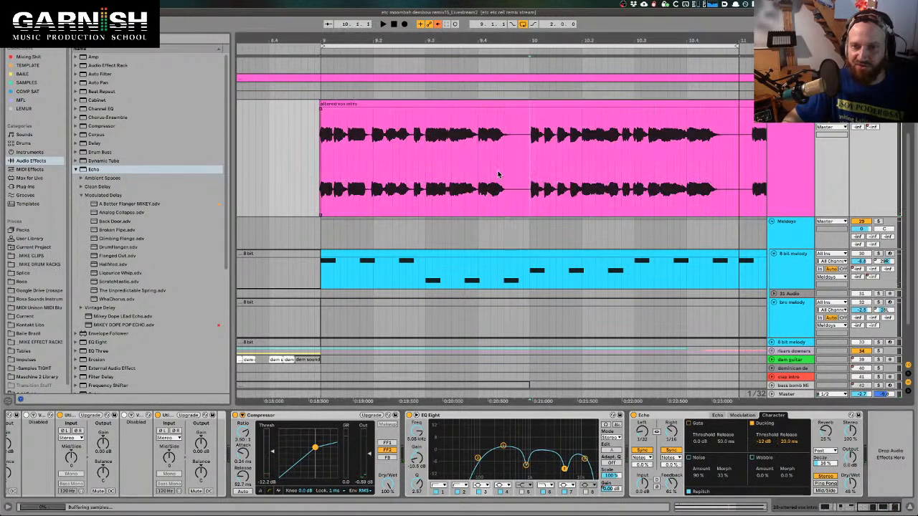
- Mark the gap between the vocal phrases from 9.4.3 to 10.1.1 and replay the loop from bar 9
drag(500, 174, 505, 174)
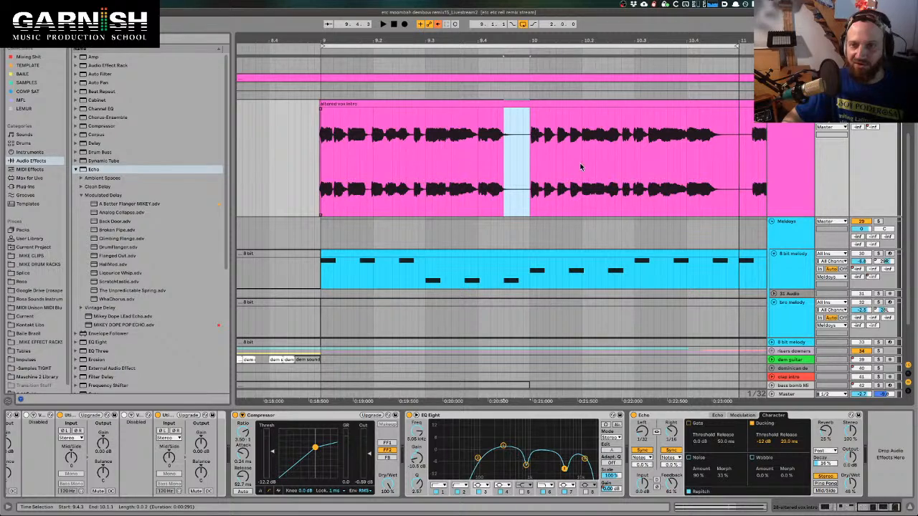
click(574, 46)
click(764, 443)
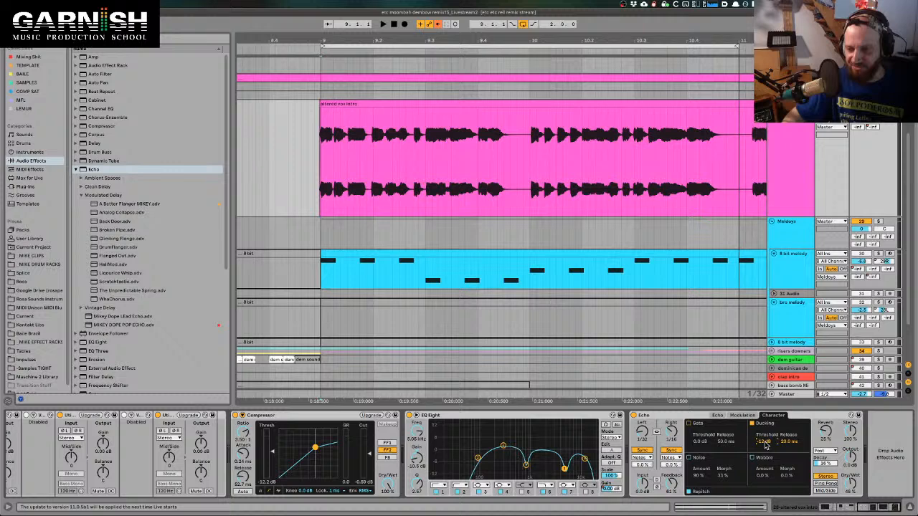
key(space)
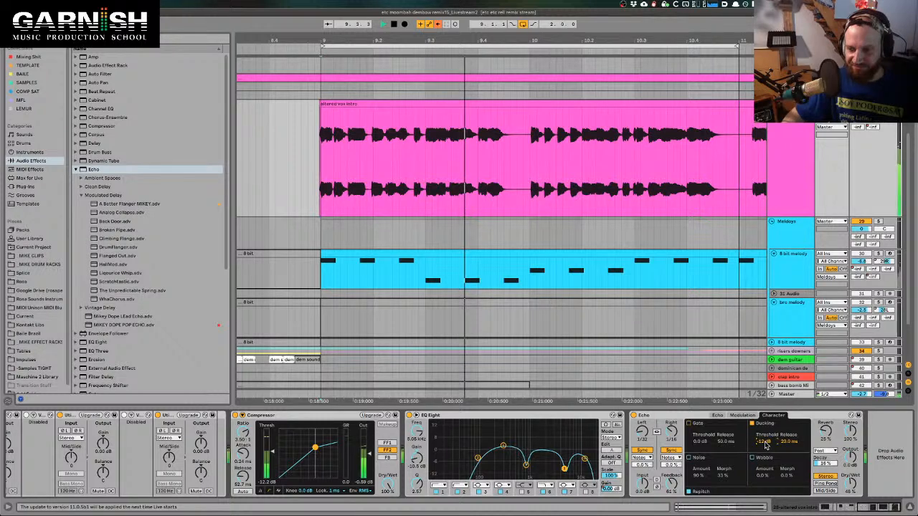
key(space)
- Lower Echo's ducking threshold to -28 dB and further below that, auditioning the vocal loop at each setting
drag(766, 444, 766, 462)
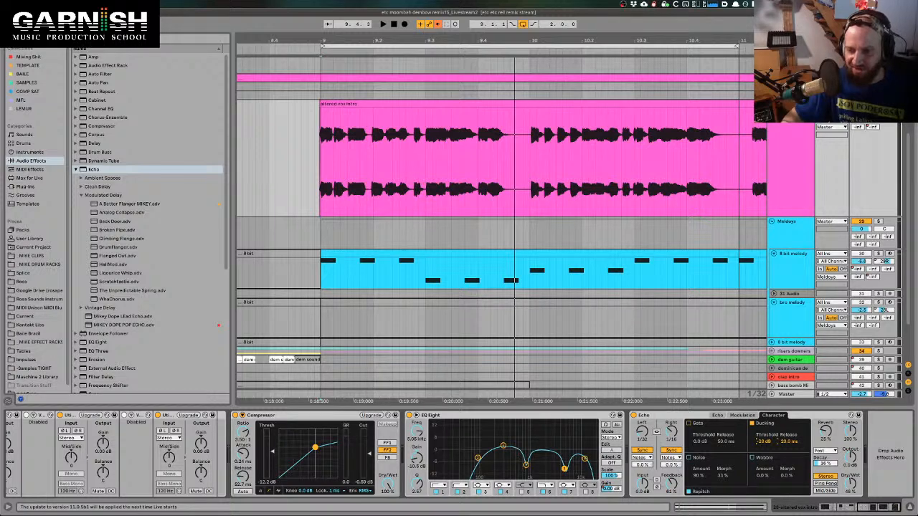
key(space)
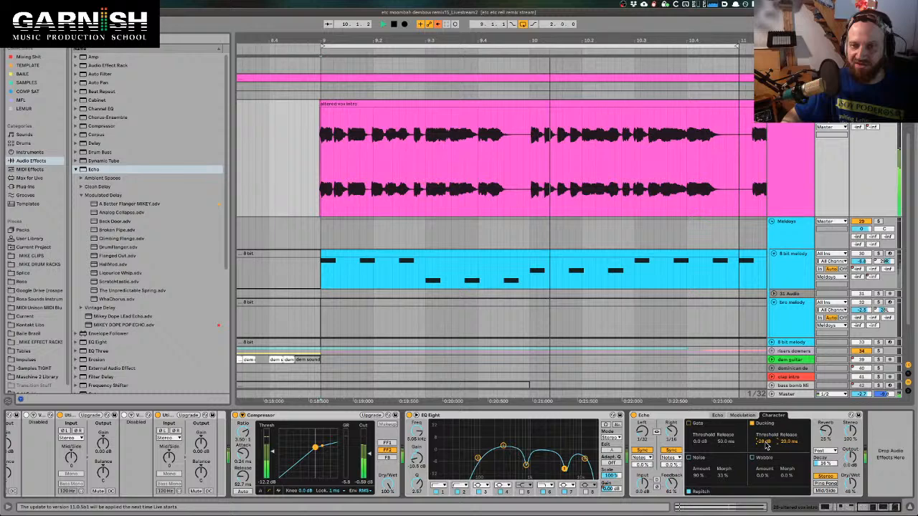
key(space)
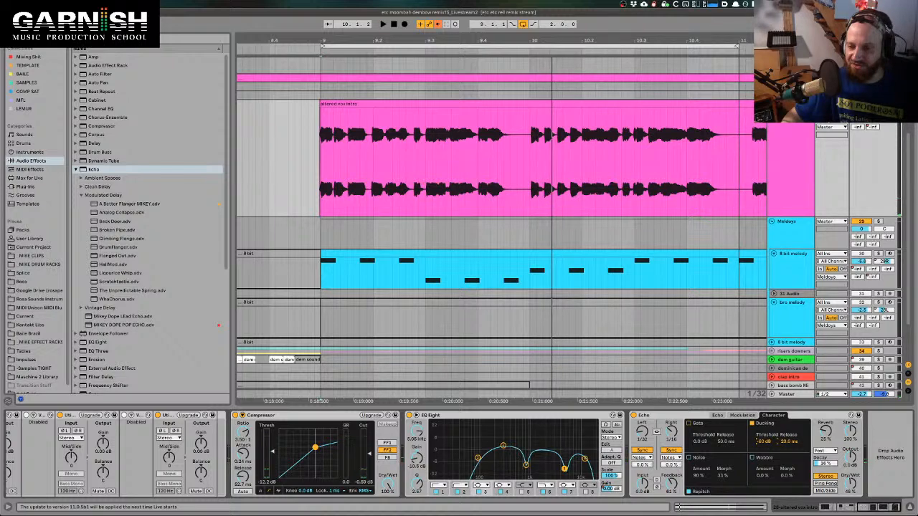
key(space)
key(space)
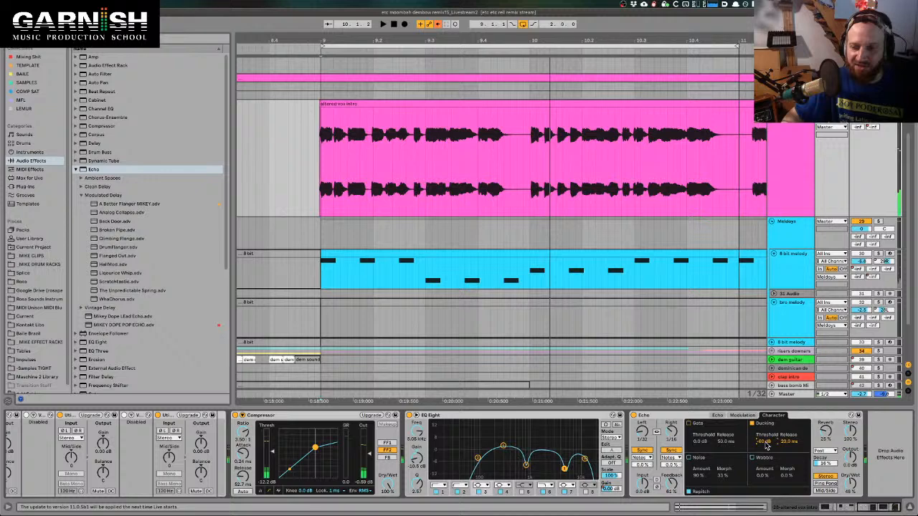
- Try Echo's ducking threshold at -24 dB, and bring it down to -45 dB while auditioning the loop
drag(767, 444, 767, 423)
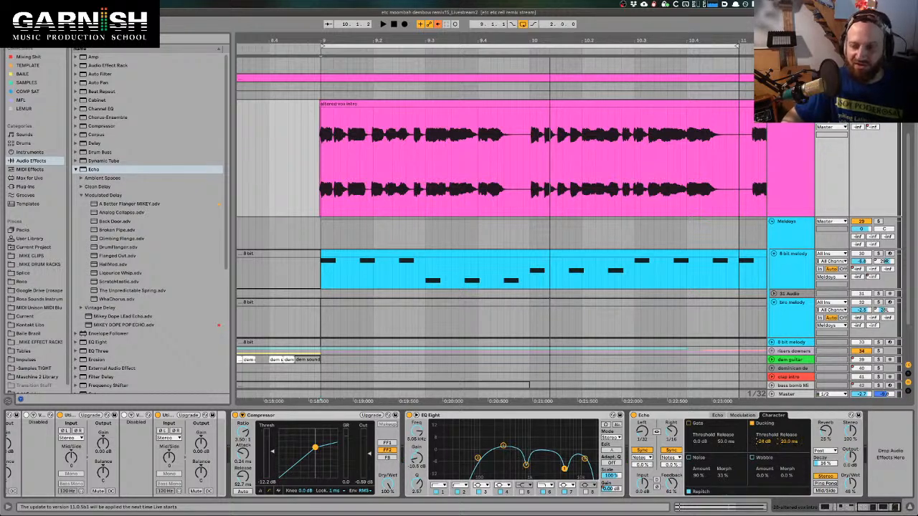
key(space)
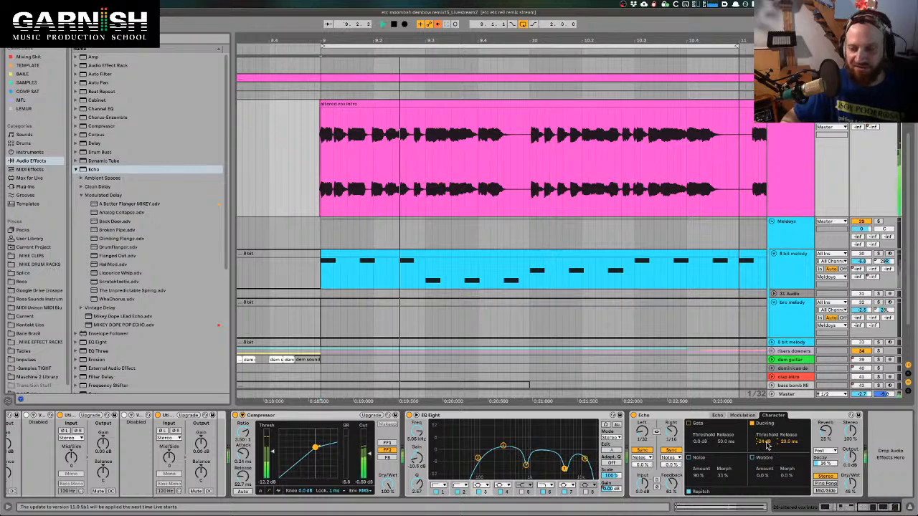
key(space)
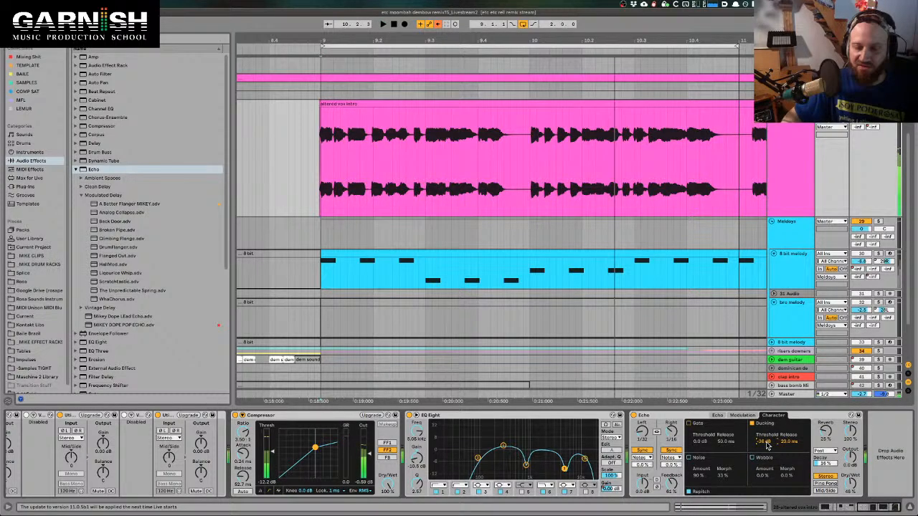
key(space)
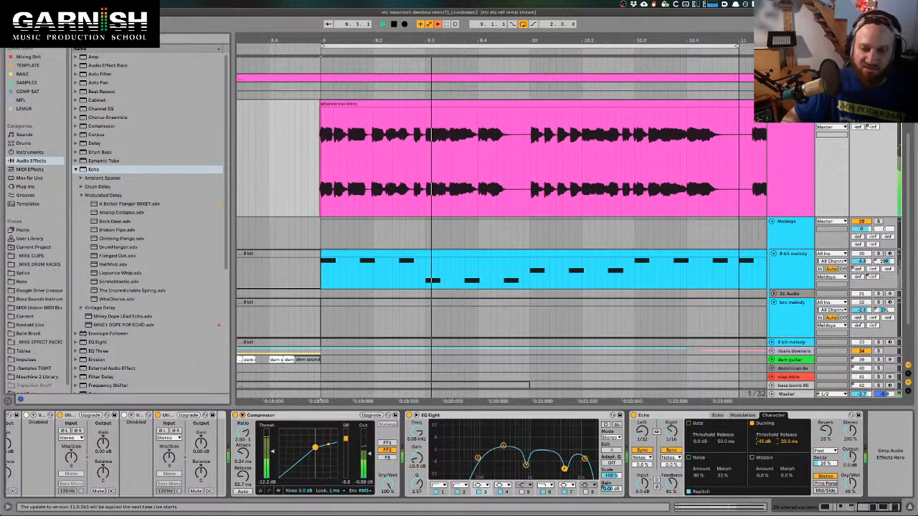
key(space)
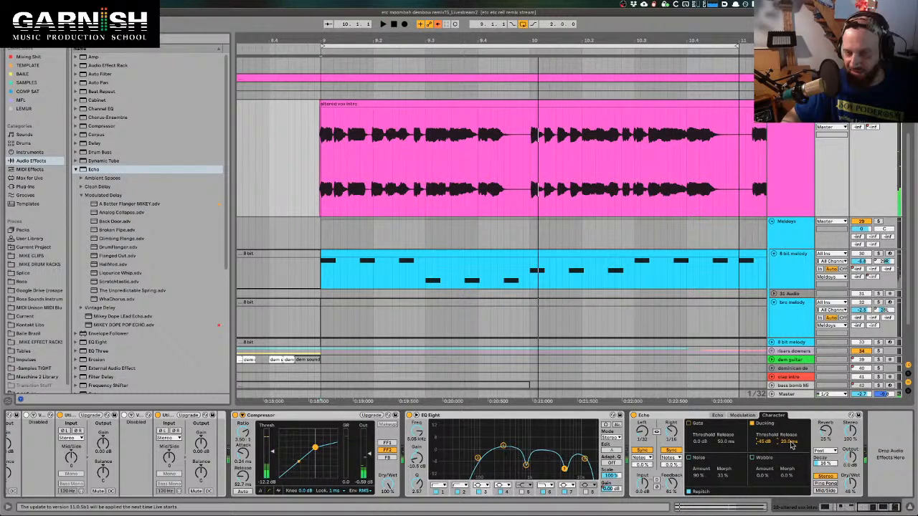
- Audition the vocal loop from bar 9 with the ducking release held at 20.0 ms
drag(791, 443, 792, 463)
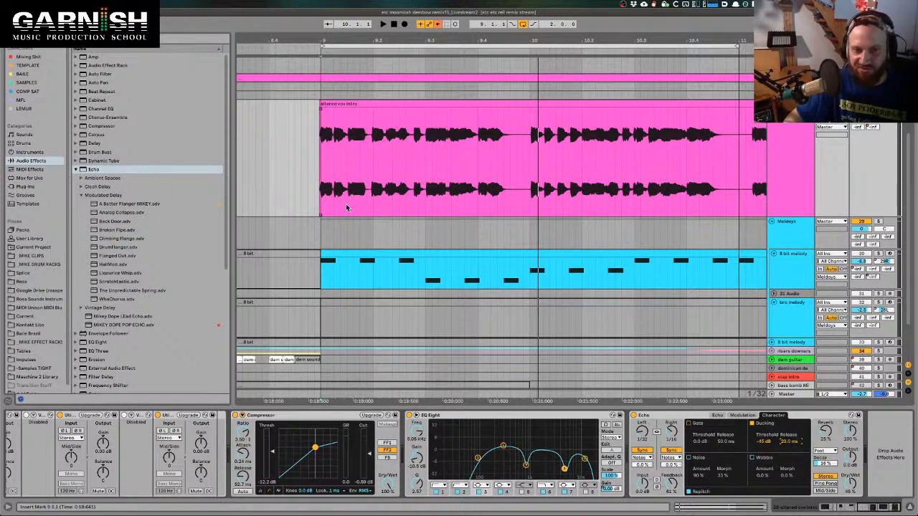
key(space)
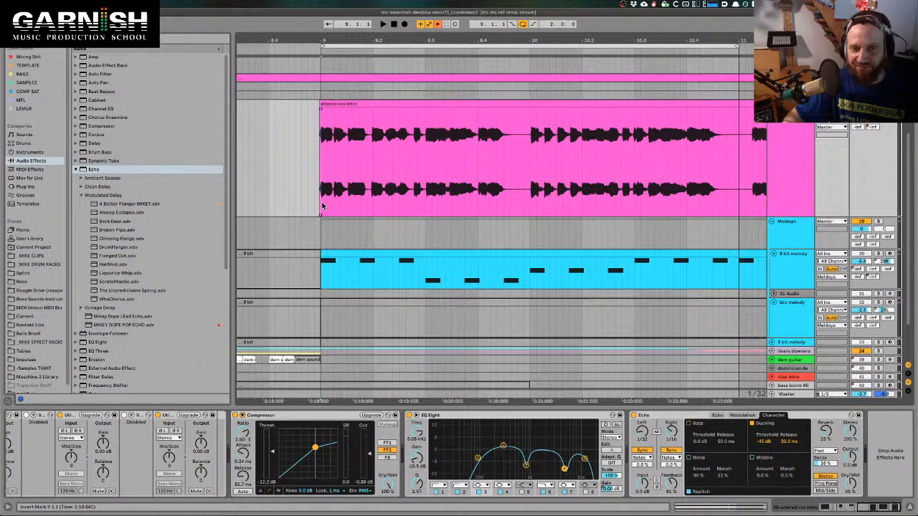
key(space)
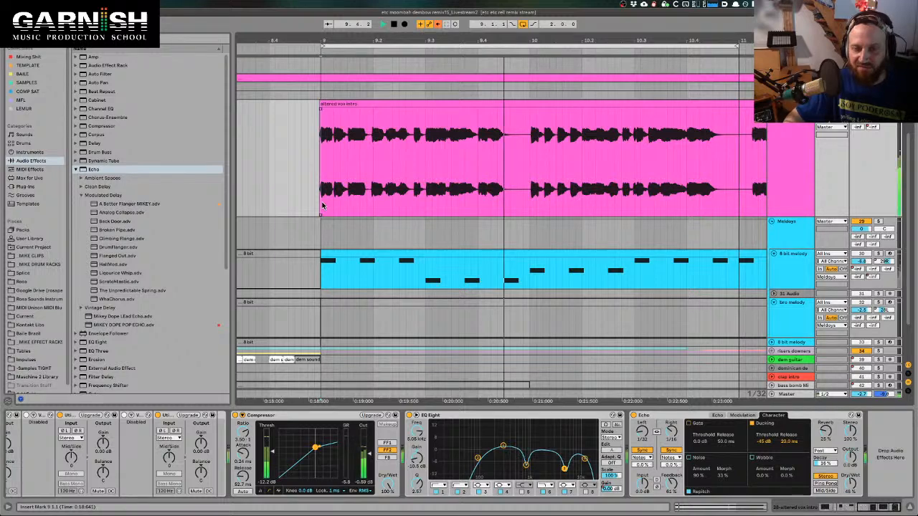
key(space)
- Highlight the opening vocal passage from 9.1.1 to 9.2.4 and the short gaps between its words near beat 9.2
drag(322, 206, 412, 190)
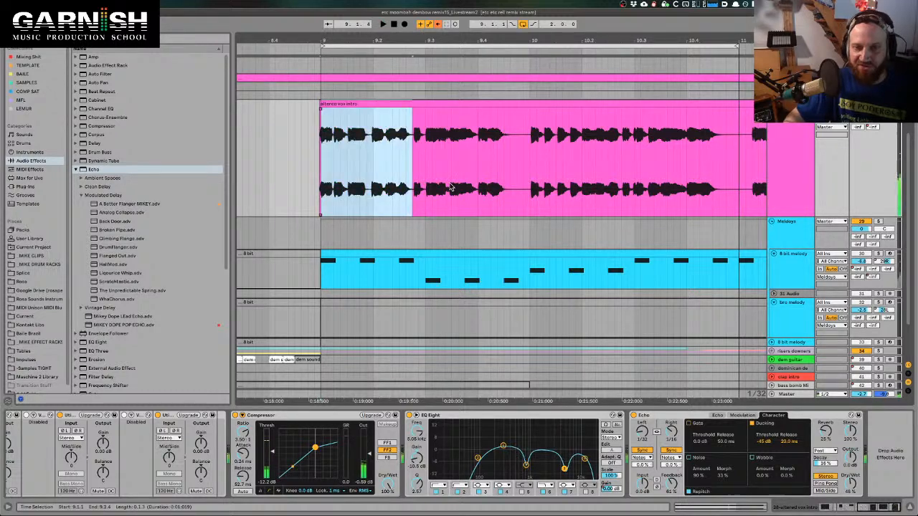
click(409, 198)
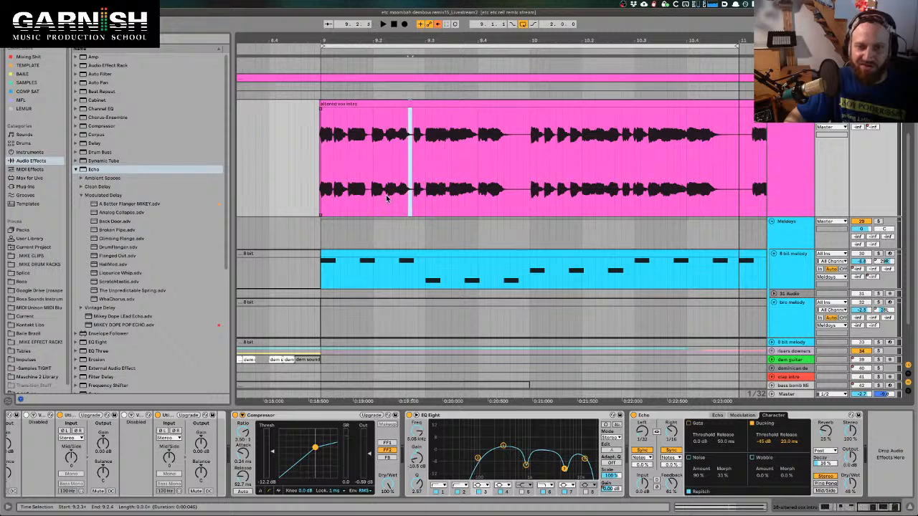
click(382, 199)
drag(383, 200, 388, 200)
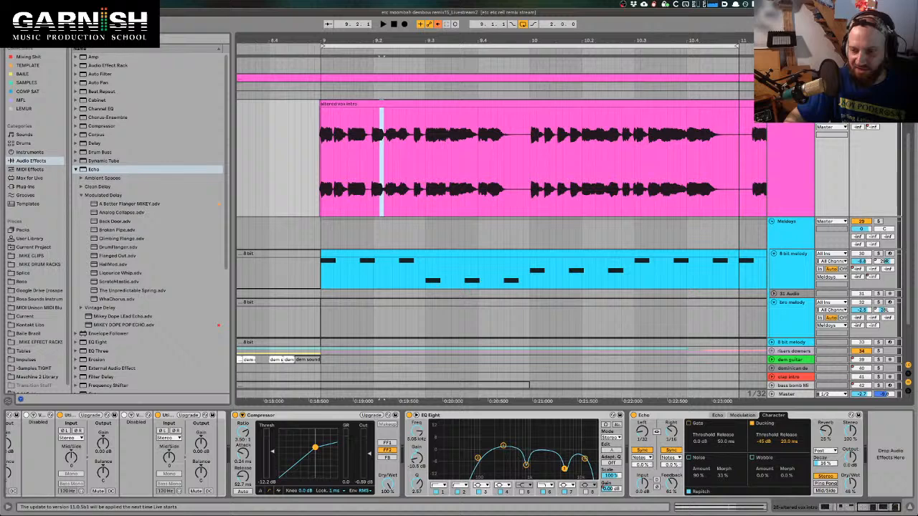
- Lengthen Echo's ducking release to 63.2 ms during loop playback, comparing the vocal with ducking switched off and on
drag(794, 445, 794, 431)
key(space)
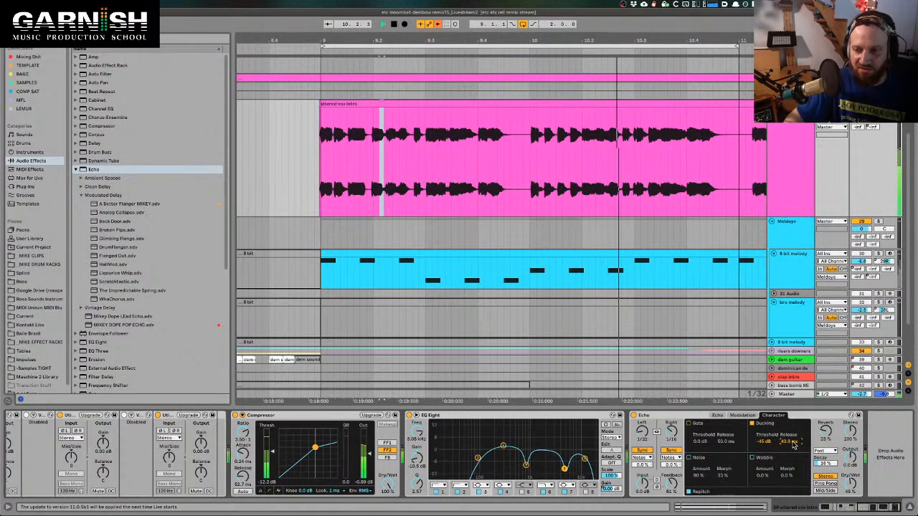
drag(794, 445, 794, 445)
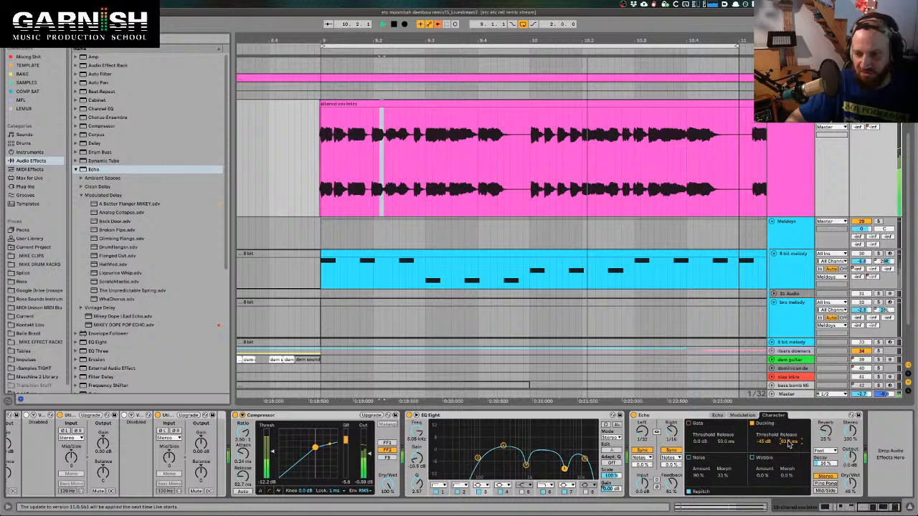
click(751, 425)
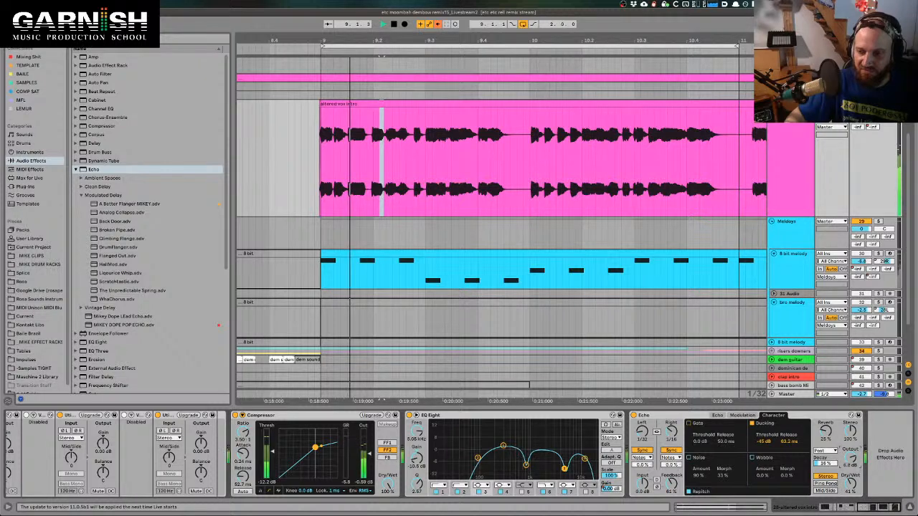
key(space)
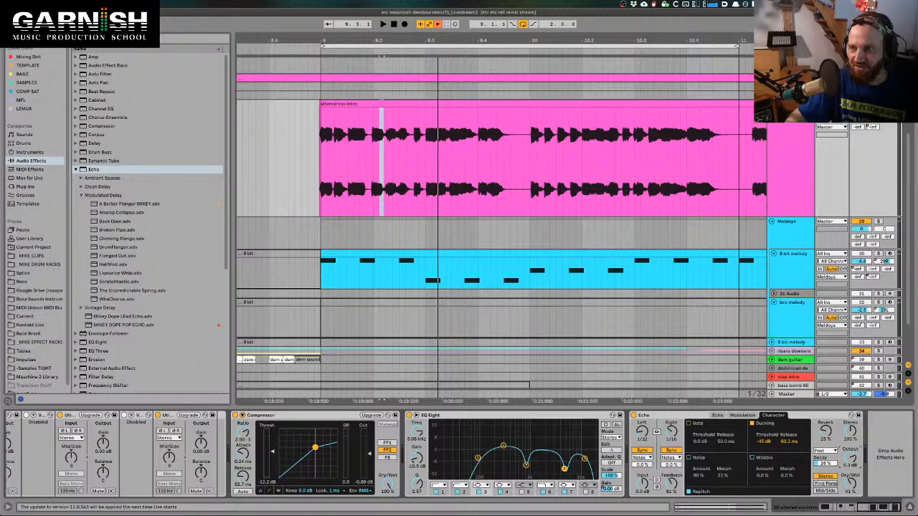
- Play the vocal loop from bar 9 and lower Echo's Dry/Wet to 35%
key(minus)
key(minus)
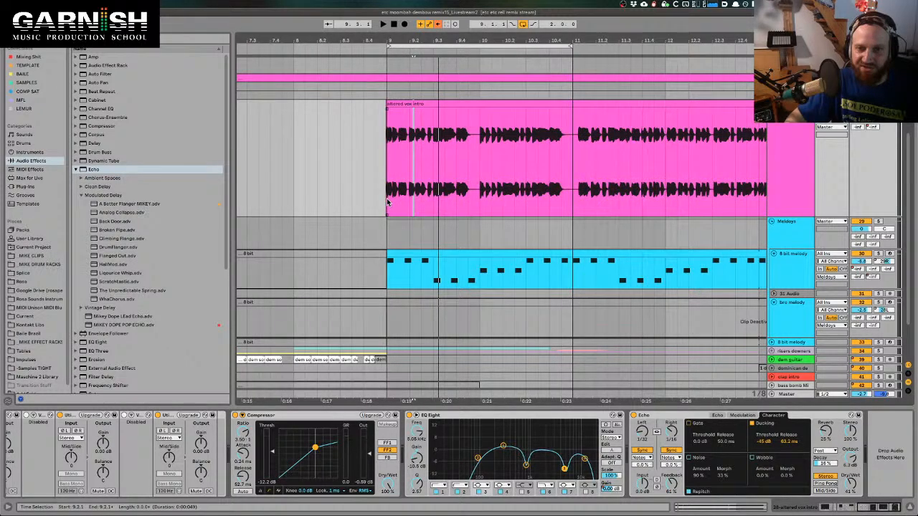
click(387, 203)
key(space)
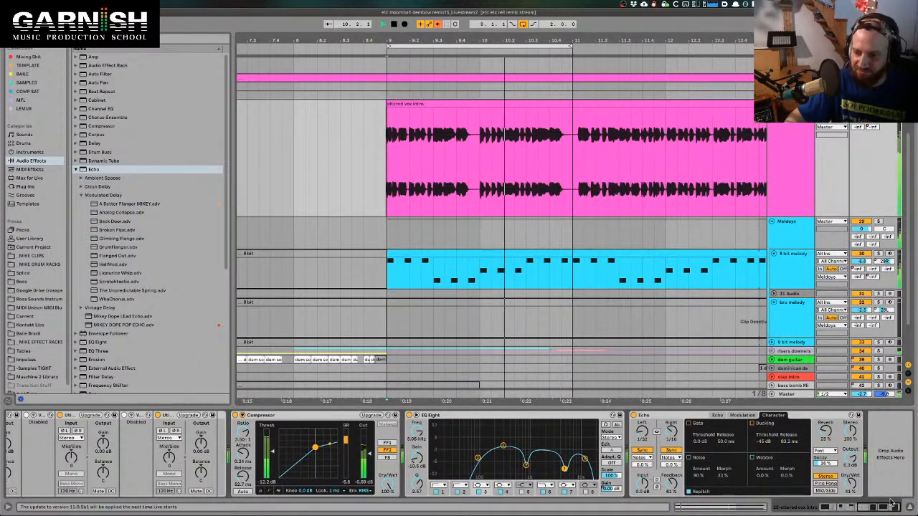
drag(852, 486, 851, 503)
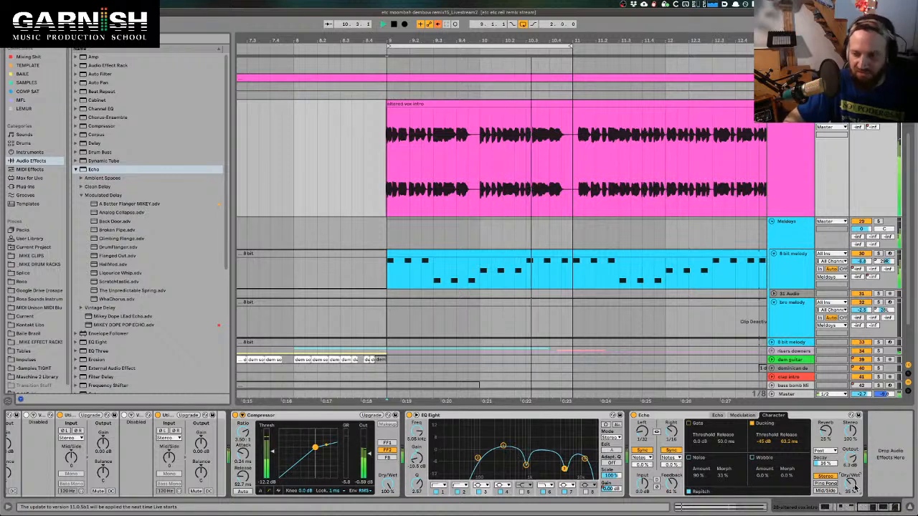
drag(853, 485, 853, 492)
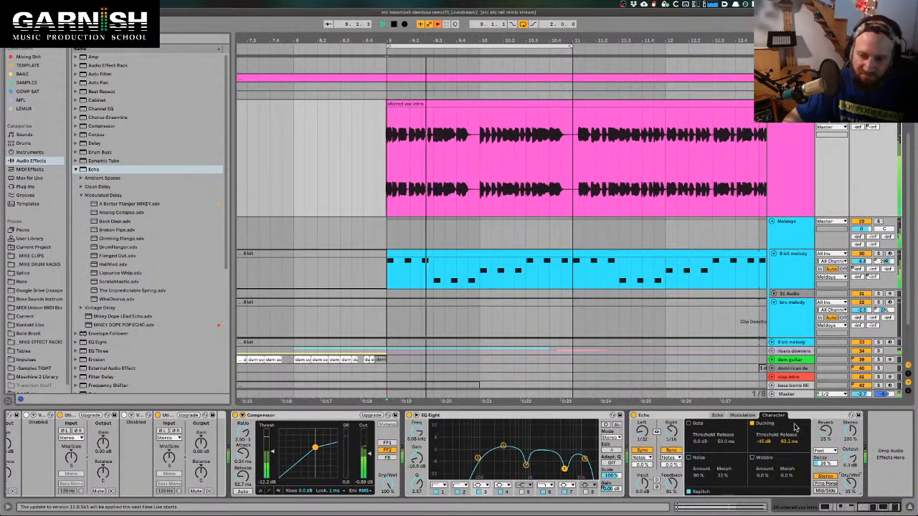
key(space)
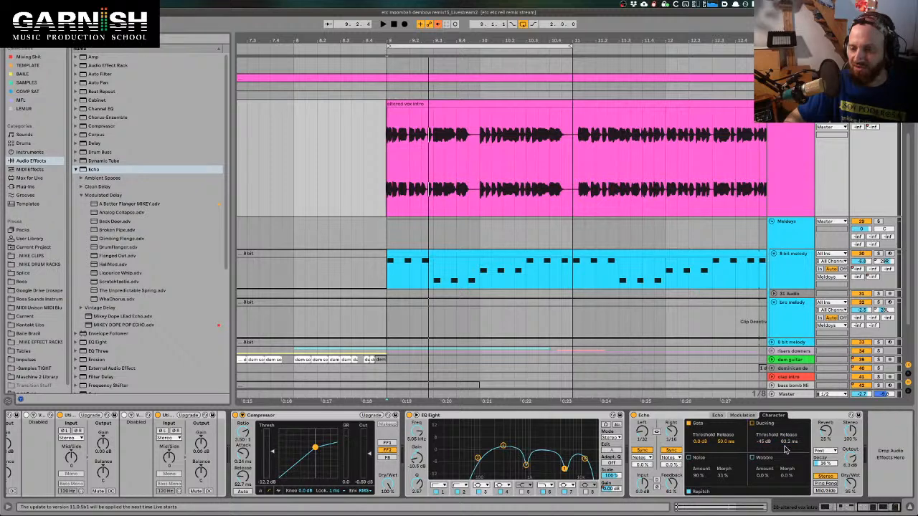
- Turn off Echo's gate, switch on Wobble, and check the effect's modulation settings
click(690, 424)
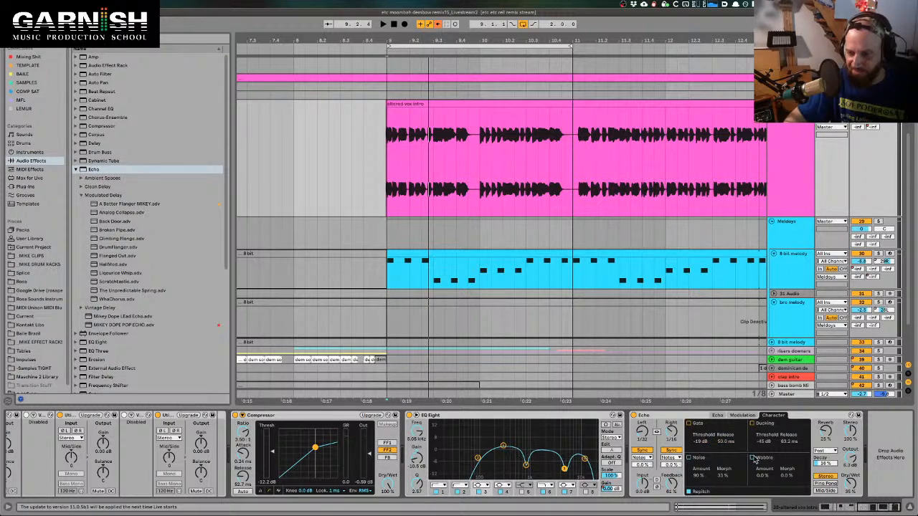
click(753, 458)
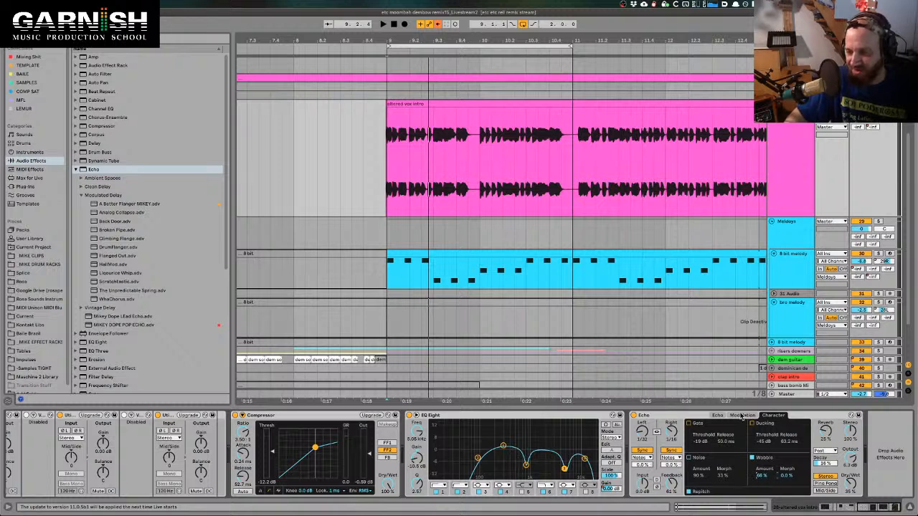
click(741, 416)
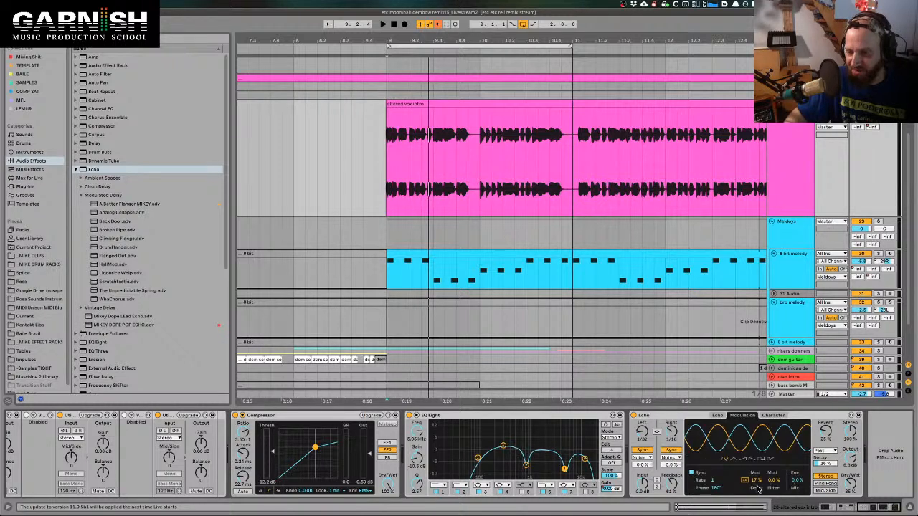
click(773, 416)
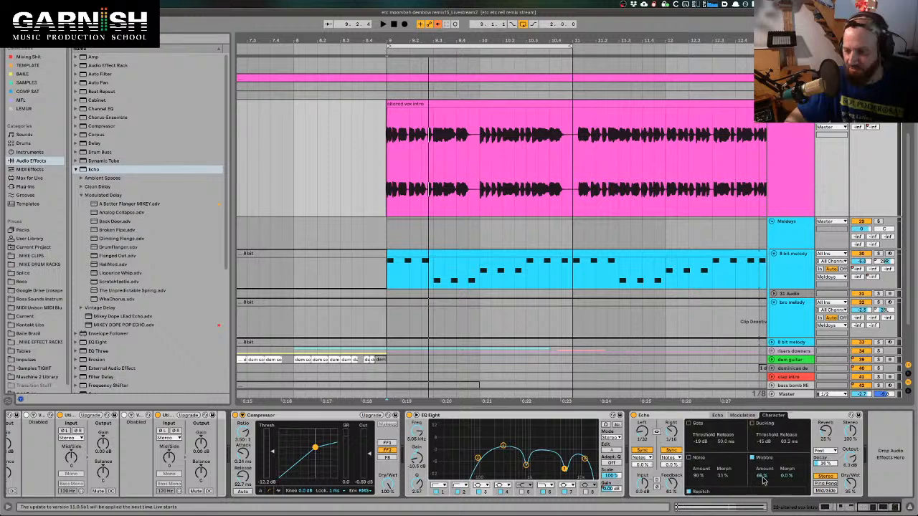
- Sweep Echo's Wobble amount while the vocal loop plays, bringing it down to 4.4%
key(space)
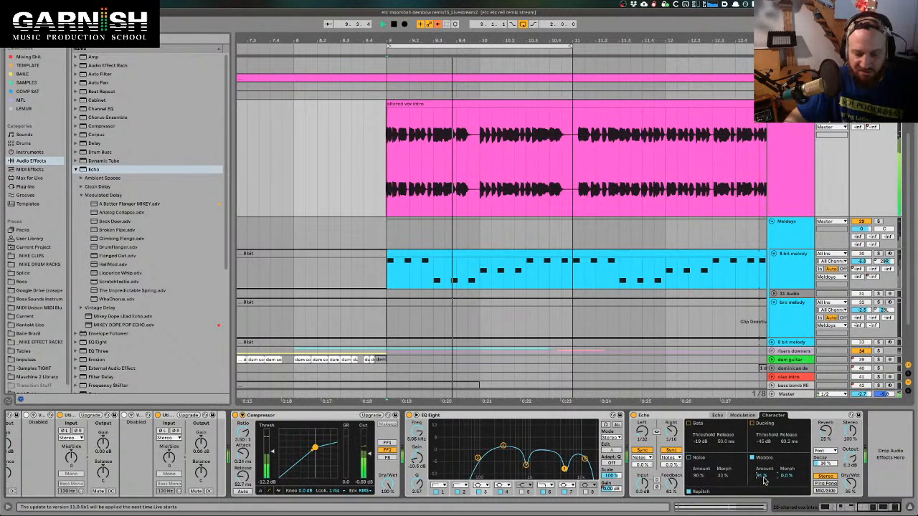
drag(765, 481, 787, 509)
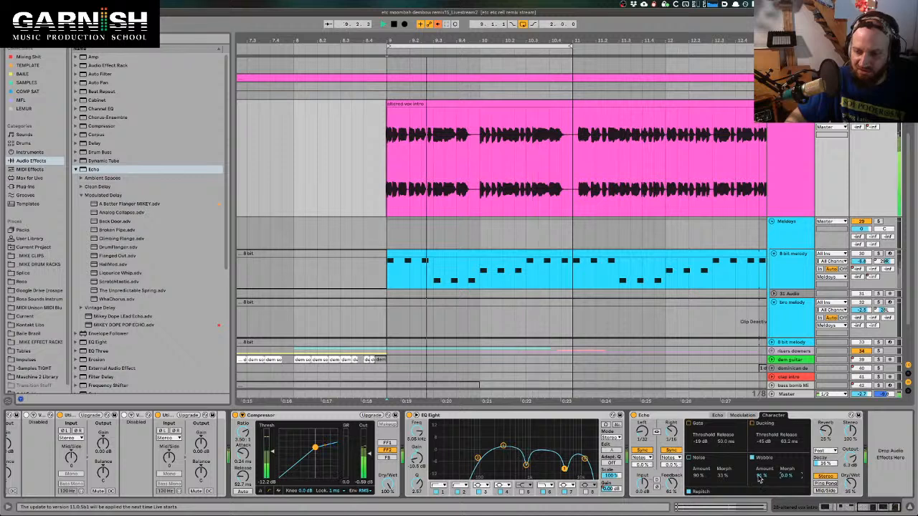
drag(760, 479, 761, 509)
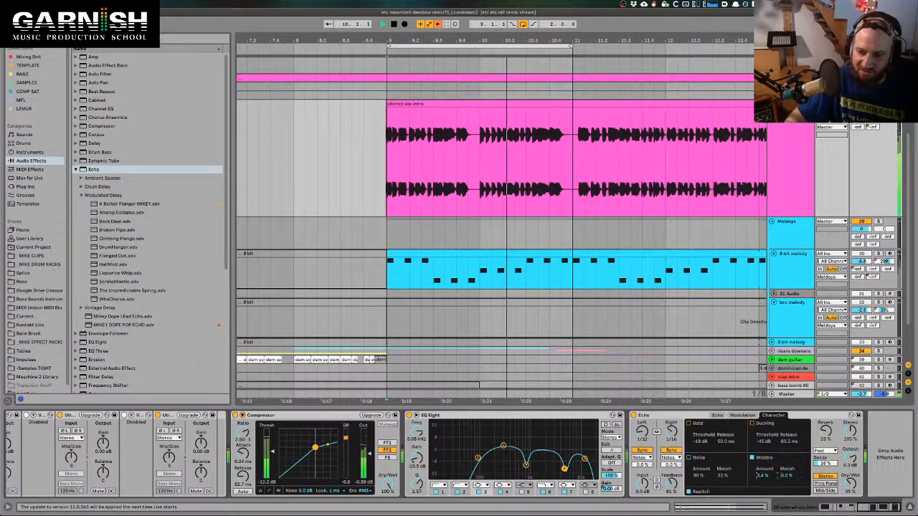
drag(762, 476, 762, 475)
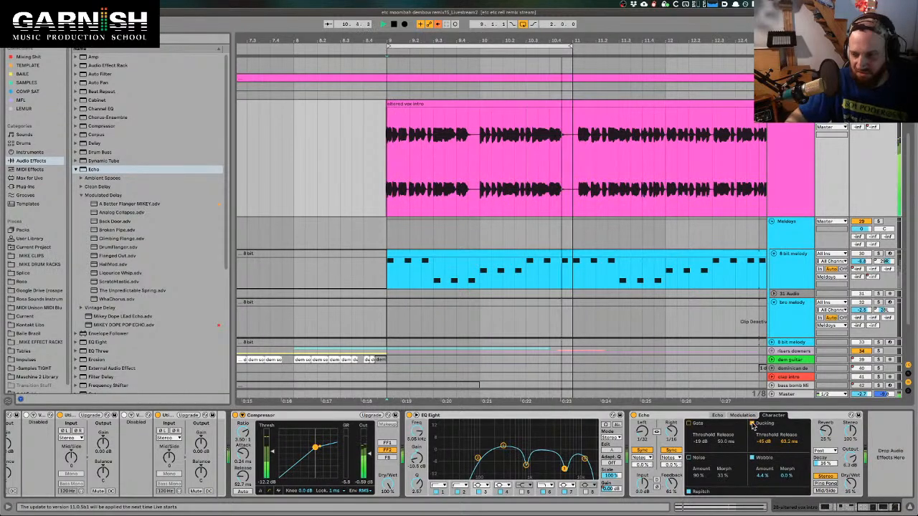
- Switch on Echo's ducking with a -28 dB threshold and lower its Dry/Wet to 17%
drag(764, 442, 764, 431)
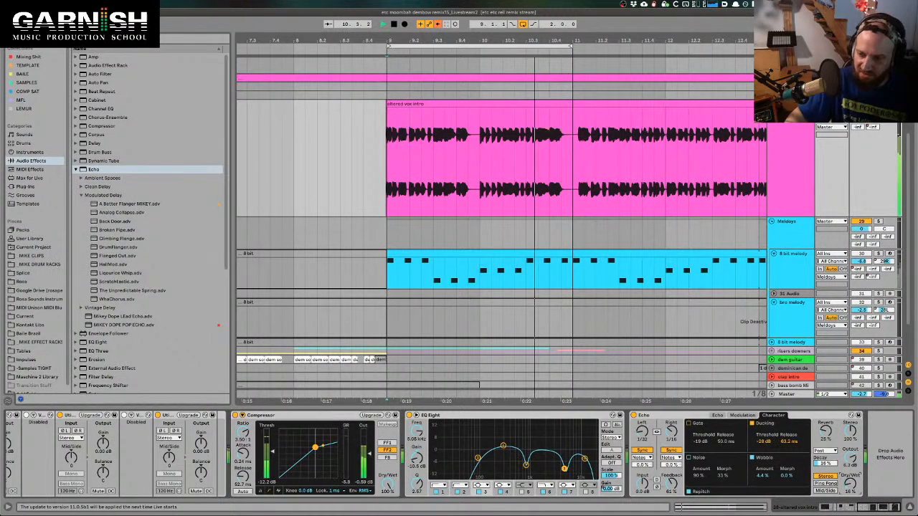
drag(850, 483, 850, 482)
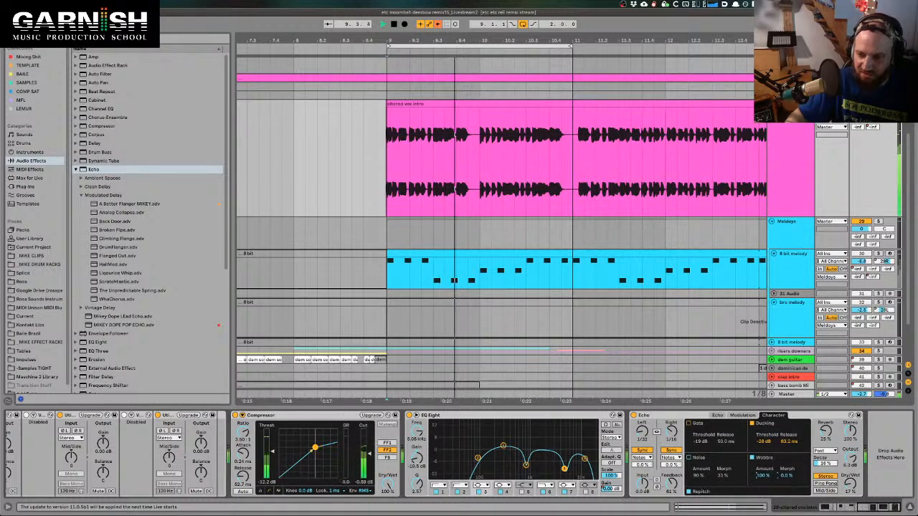
- Audition Wobble at 100% with some morph, settling on a 46% amount and 0.0% morph
drag(762, 476, 762, 429)
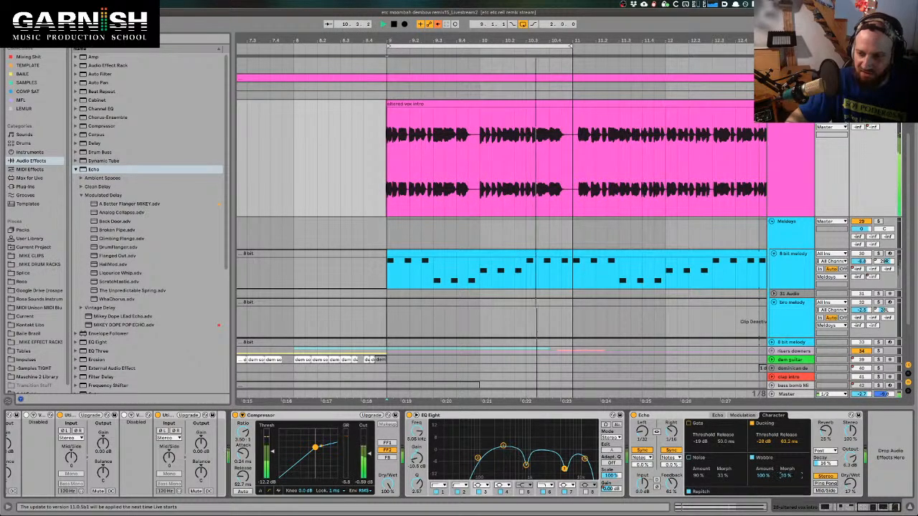
mouse_move(787, 475)
mouse_down()
mouse_move(787, 460)
mouse_move(787, 476)
mouse_move(770, 481)
mouse_up()
key(space)
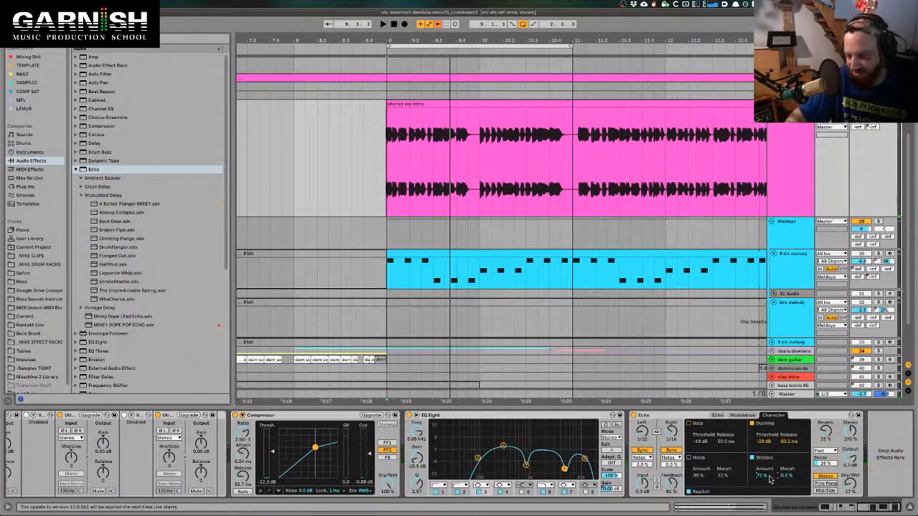
key(space)
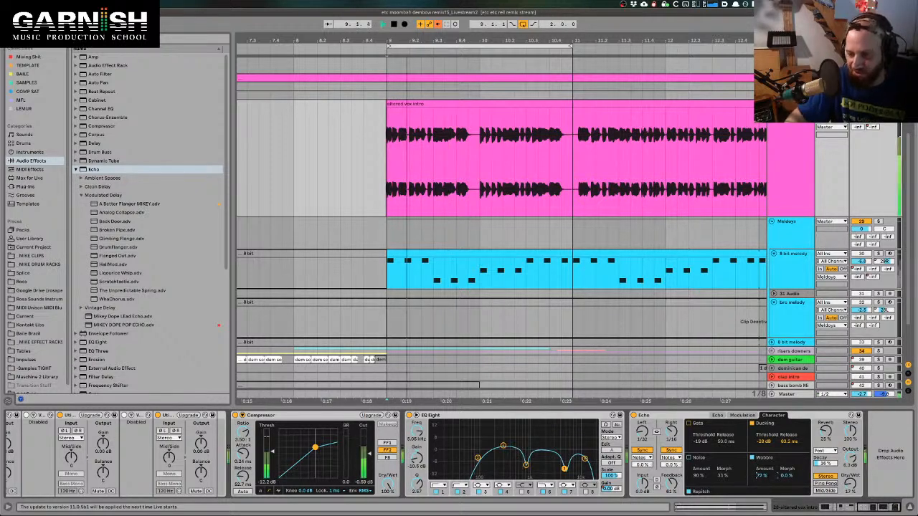
drag(765, 476, 765, 494)
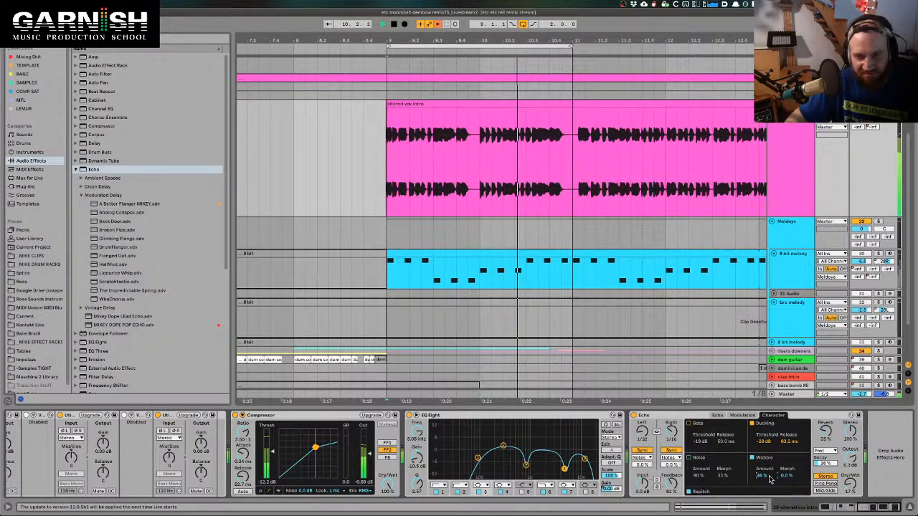
key(space)
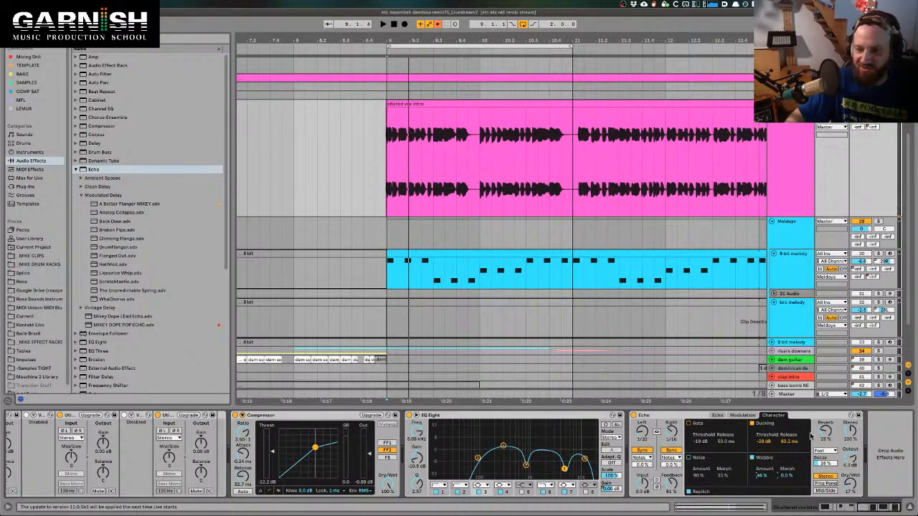
key(space)
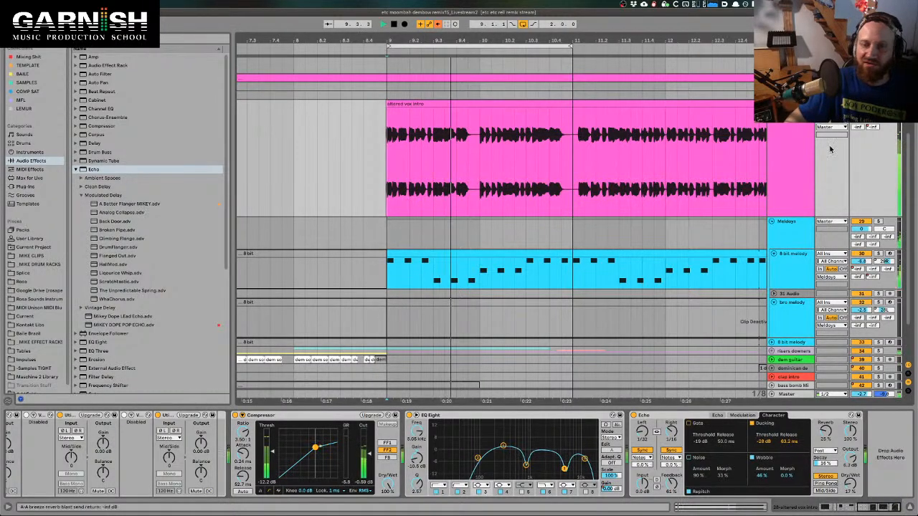
key(space)
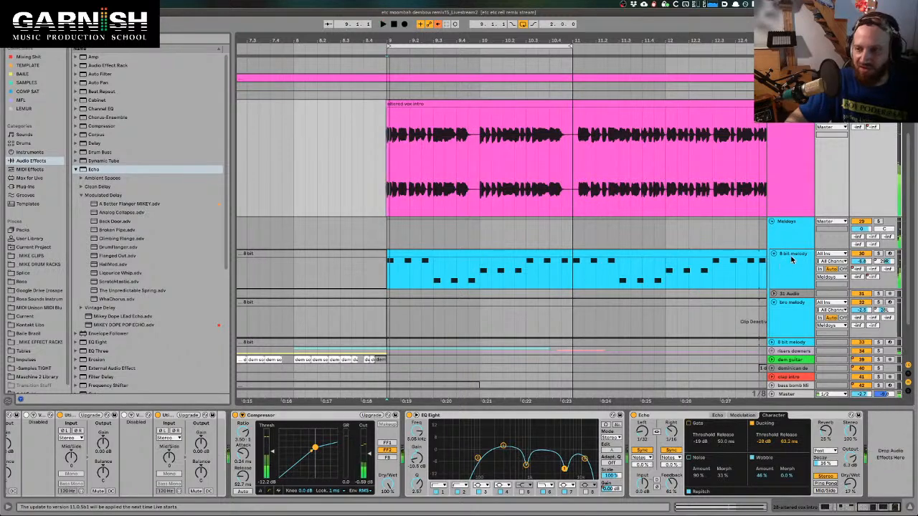
- Turn on the Delay on the bro melody track and audition the loop, finishing on the vocal track's devices
click(792, 264)
click(791, 312)
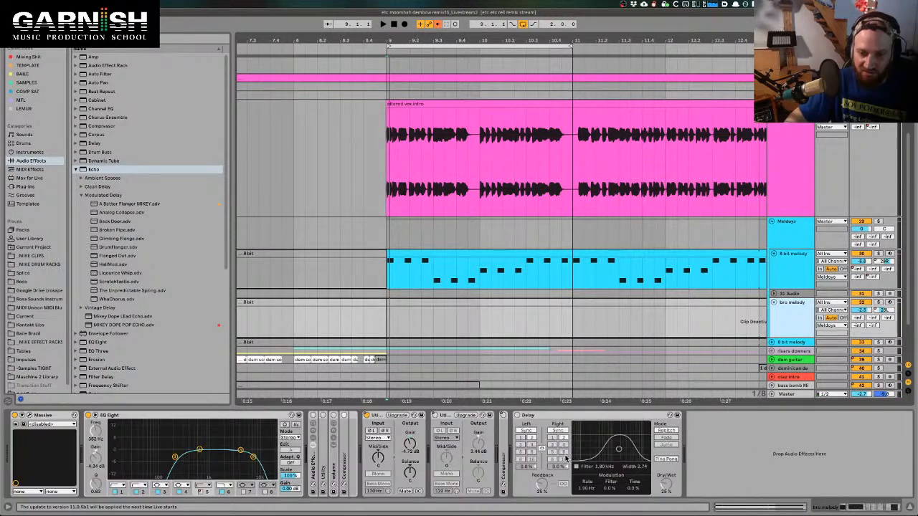
click(517, 415)
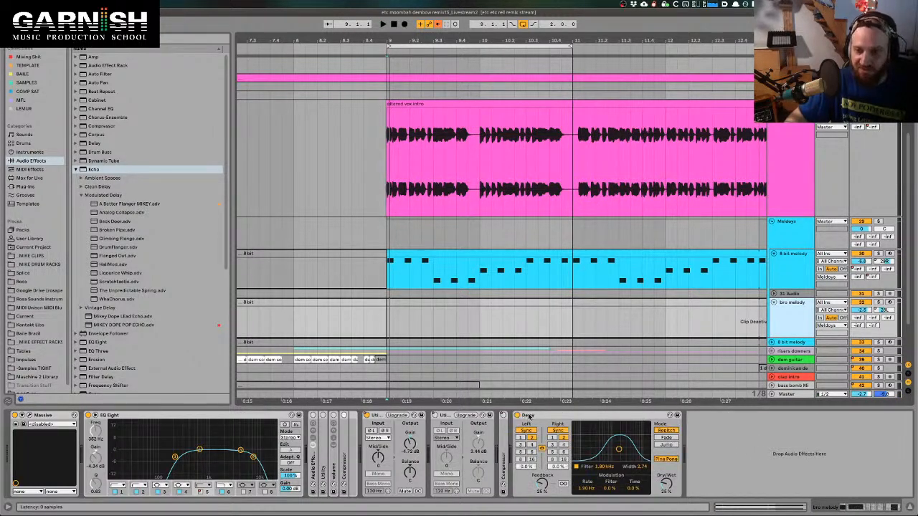
key(space)
click(792, 169)
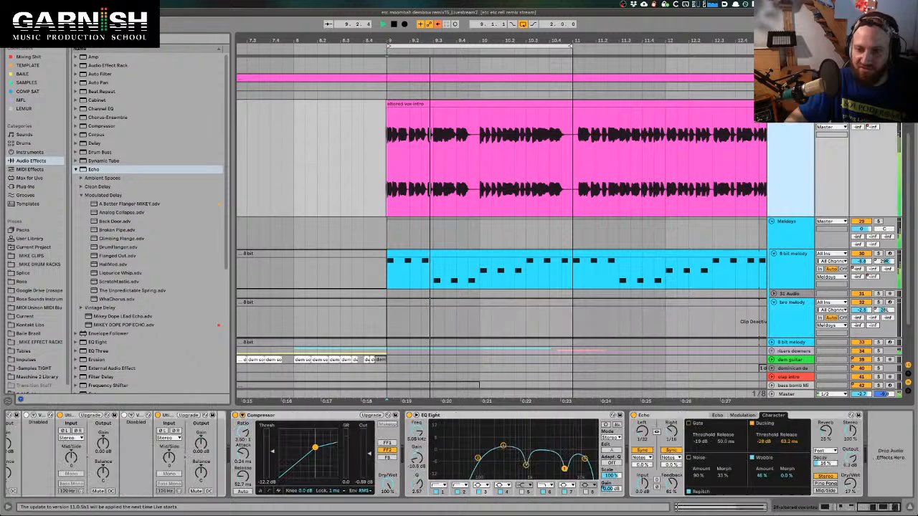
key(space)
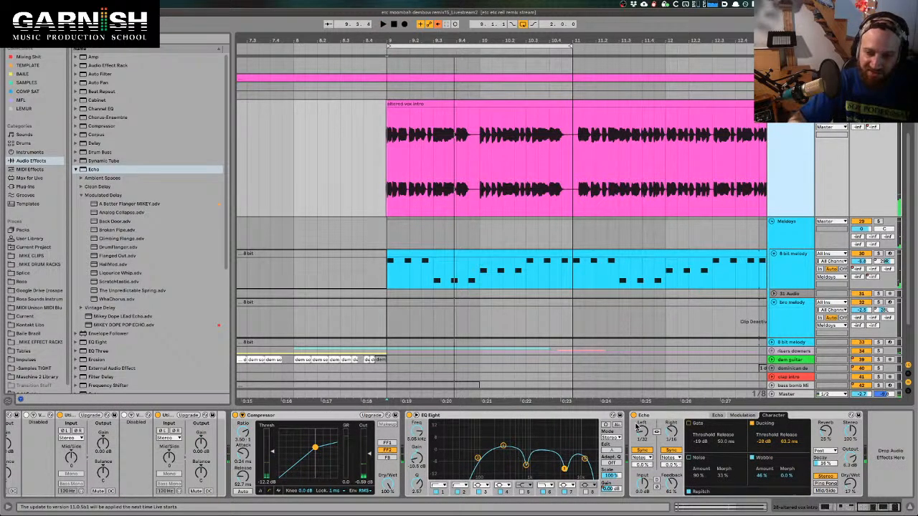
- Map the on/off switch of the vocal track's Echo to computer key Q
key(ctrl+k)
click(634, 416)
key(q)
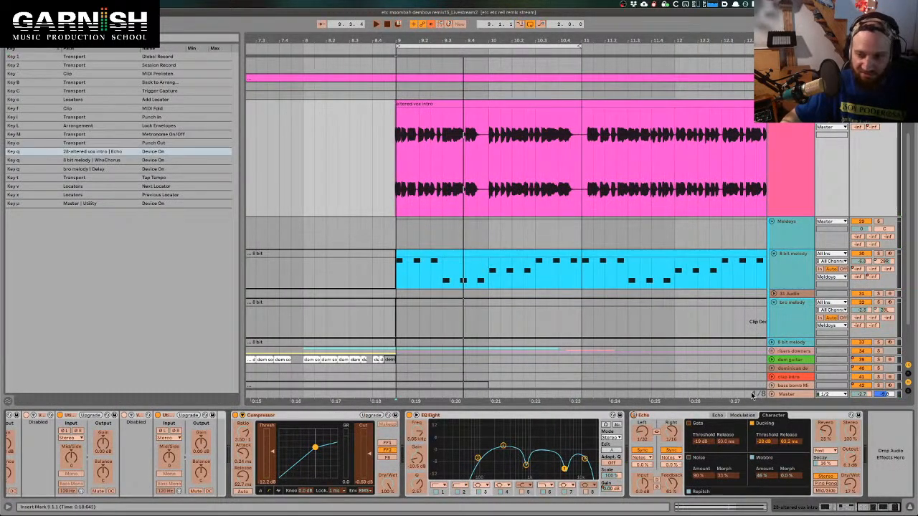
key(super+k)
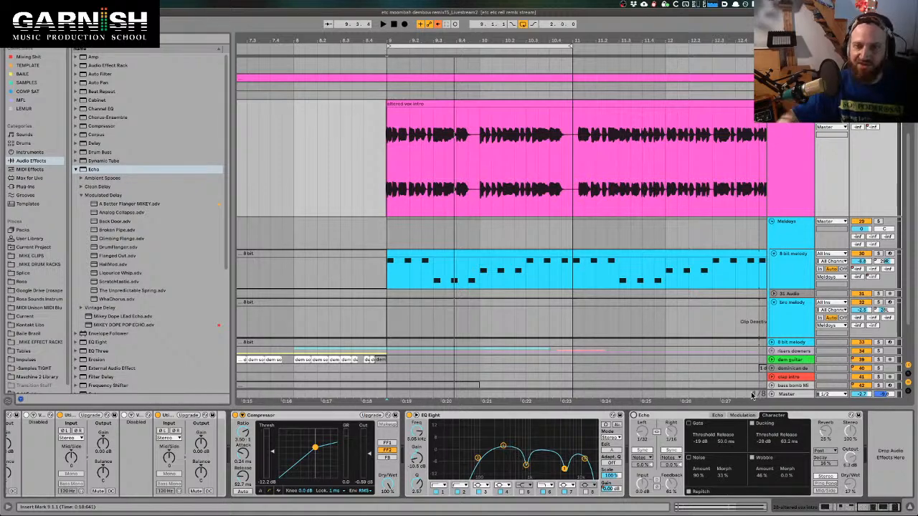
- Check the on/off states of the 8 bit melody's WhaChorus and the vocal's Echo, returning the insert point to 9.1.1
click(386, 189)
click(795, 150)
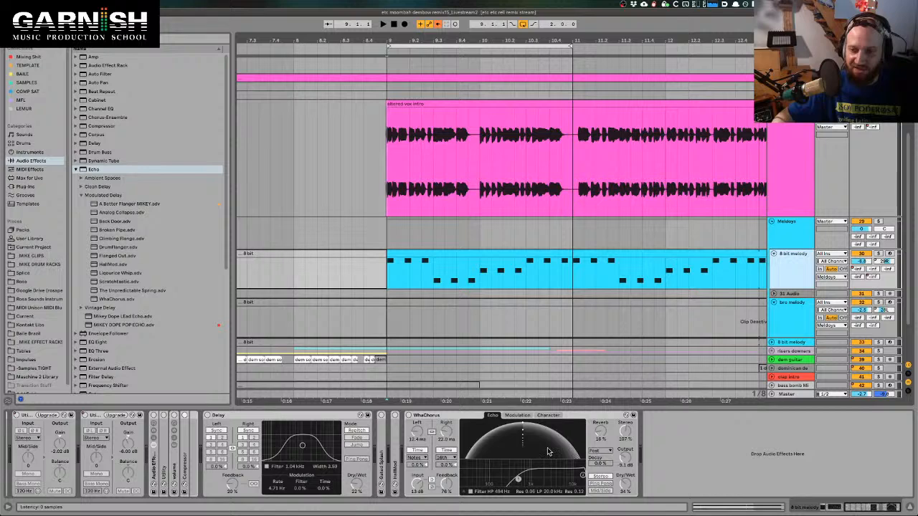
click(380, 208)
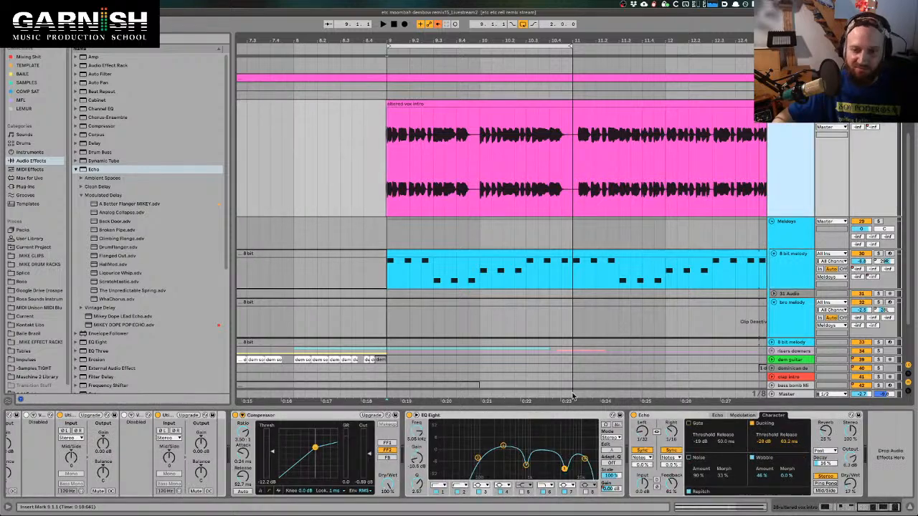
click(387, 208)
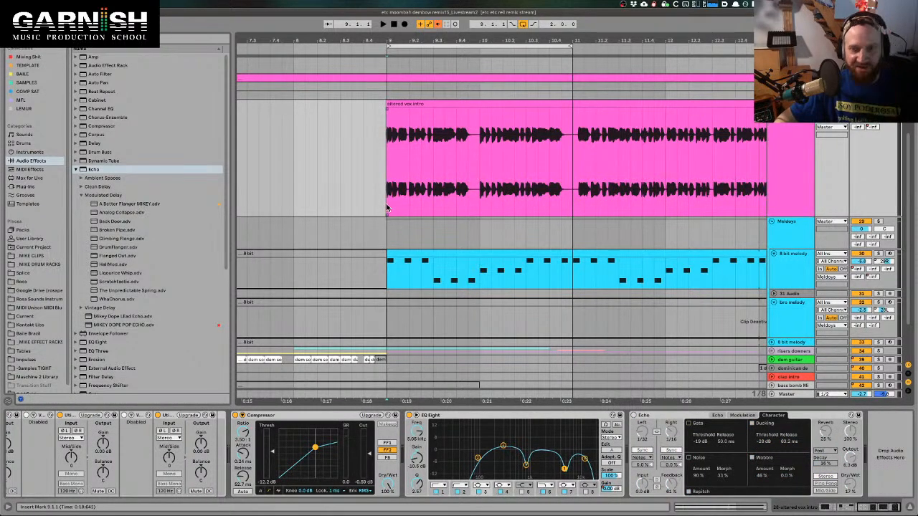
- Compare the looped mix from bar 9 with the mapped delays switched off and on
key(space)
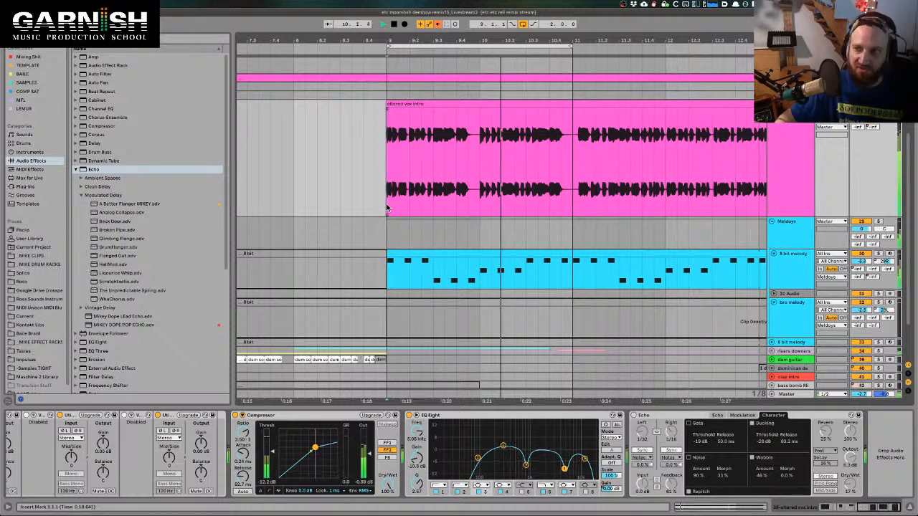
key(space)
key(space)
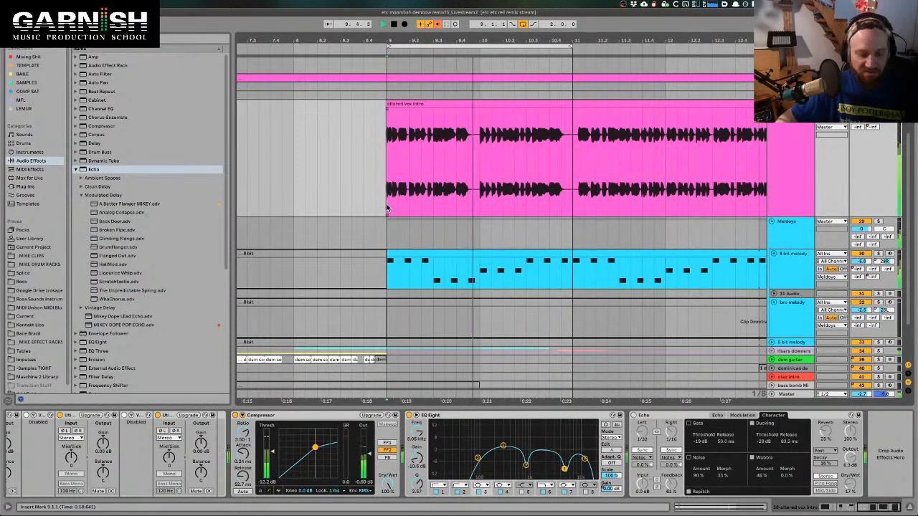
key(space)
key(space)
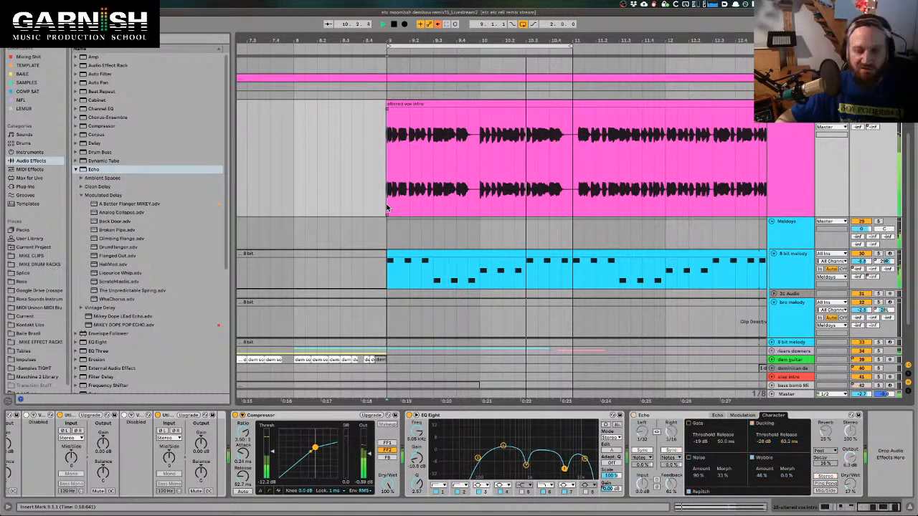
key(space)
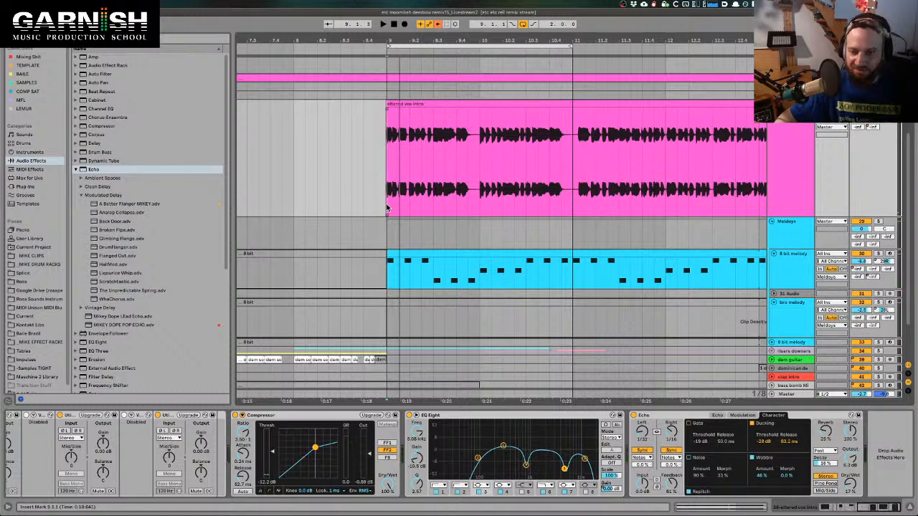
- Raise the vocal track's volume to -0.6 dB during loop playback while comparing the mix with and without Echo
key(space)
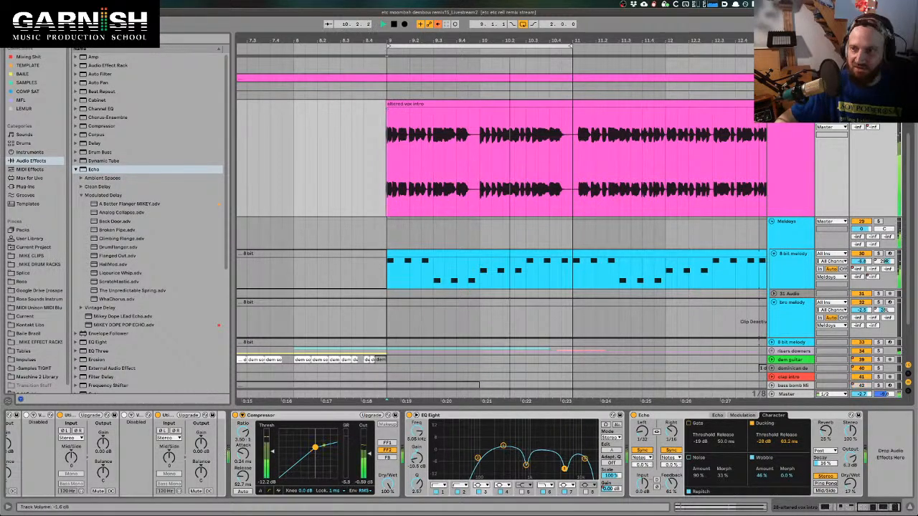
drag(861, 112, 861, 107)
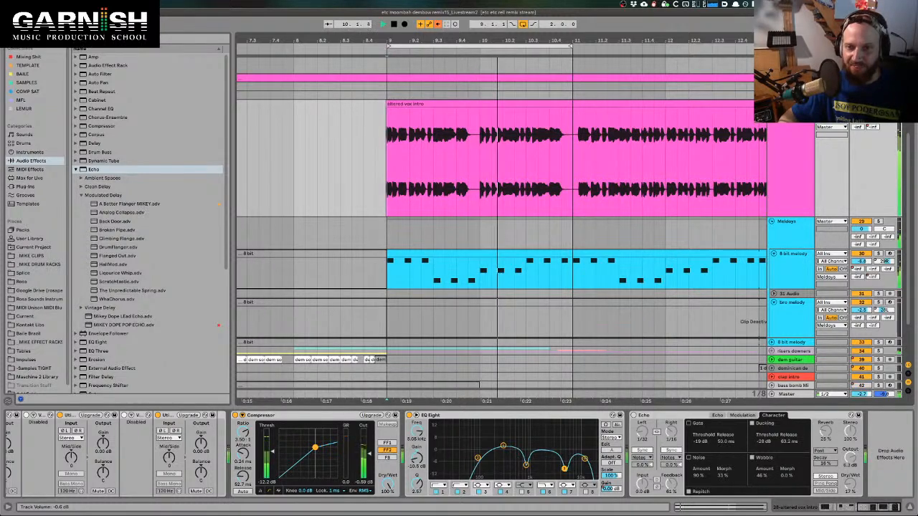
key(space)
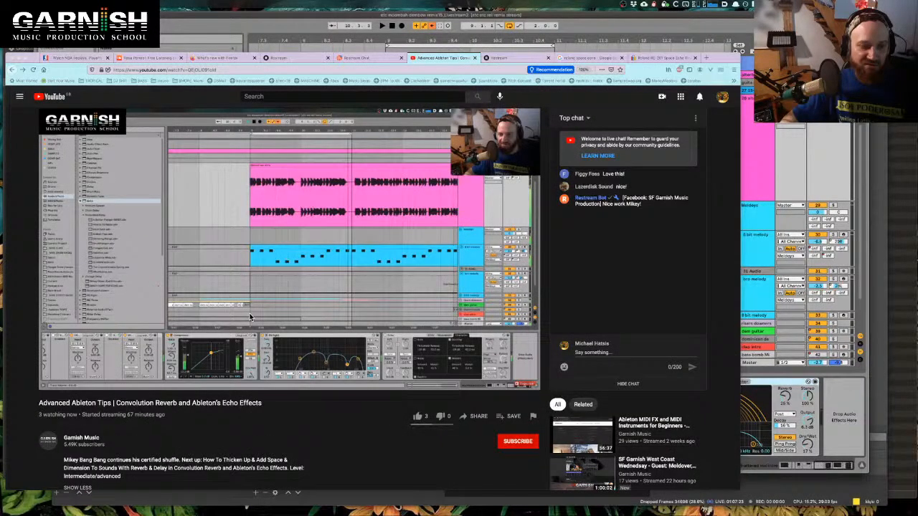
- Check the live chat on the YouTube stream page, return to Ableton Live, and bring up the overview of all open windows
click(373, 57)
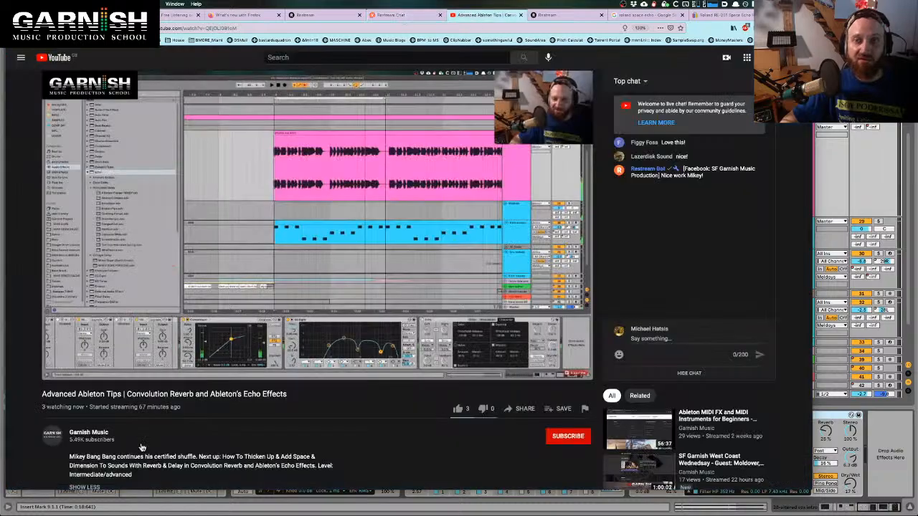
key(ctrl+Up)
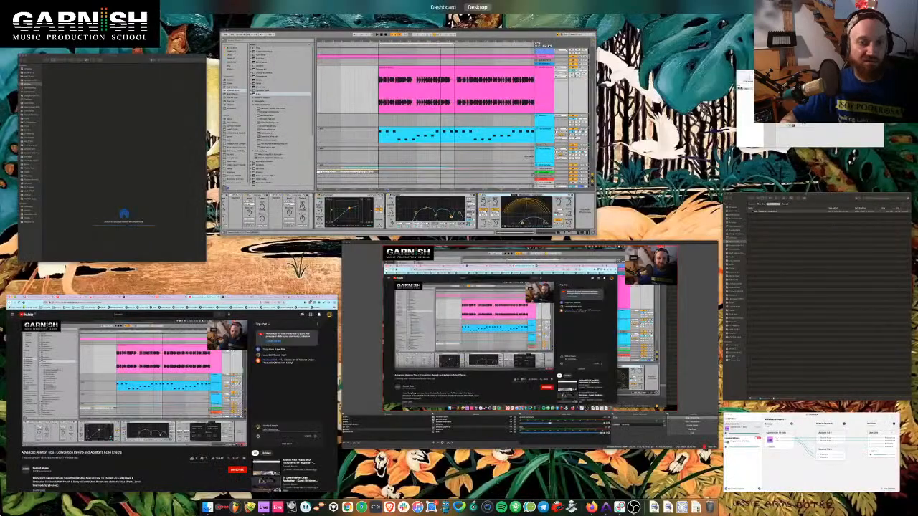
click(457, 128)
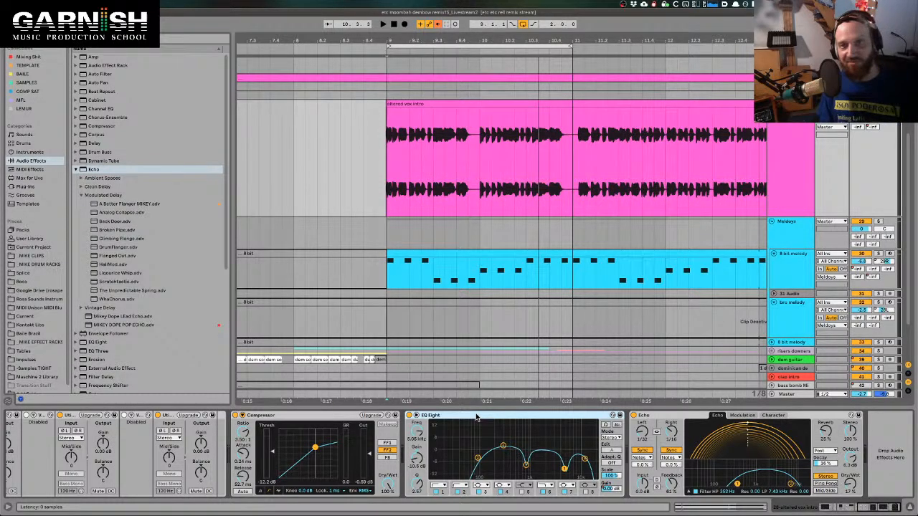
key(ctrl+Up)
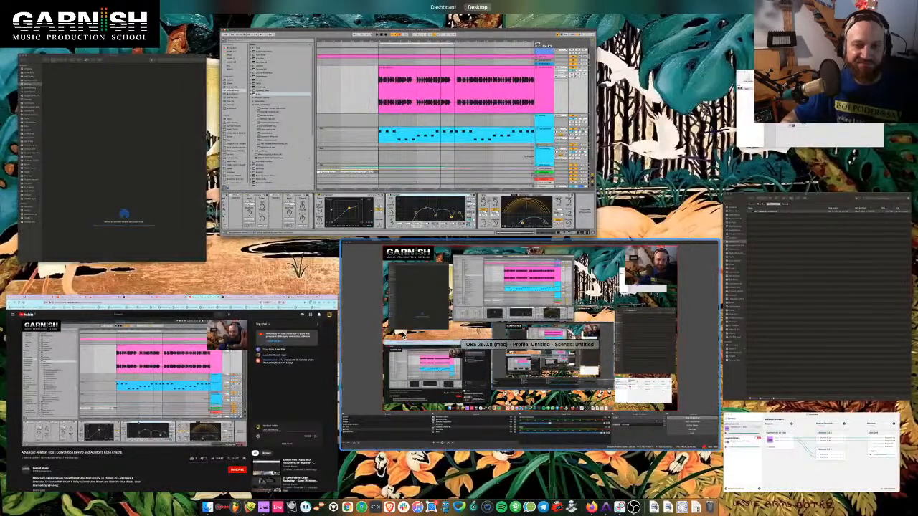